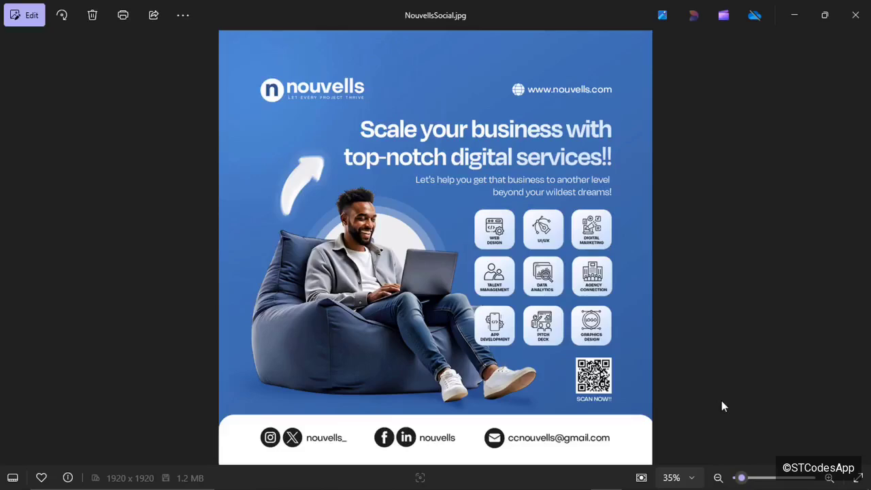
Look over the reference flyer, then clear the photo viewer and folder window off the desktop.
scroll(723, 406, up, 3)
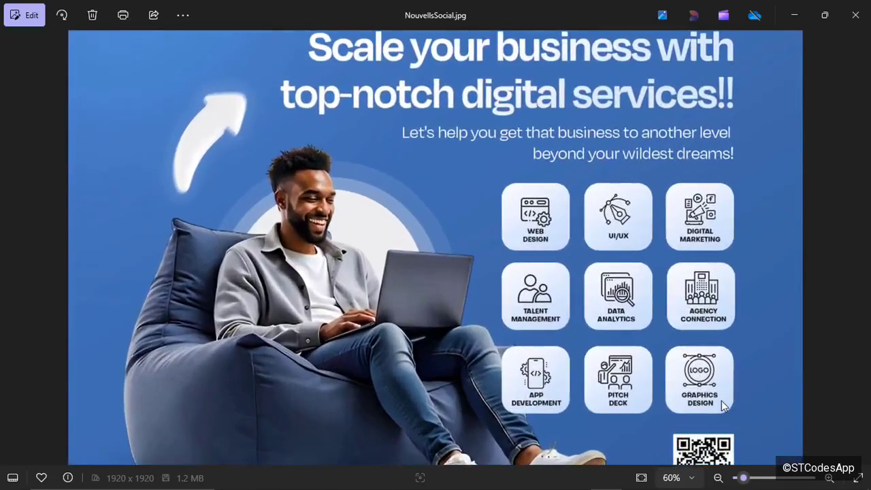
scroll(722, 406, up, 1)
scroll(723, 406, down, 3)
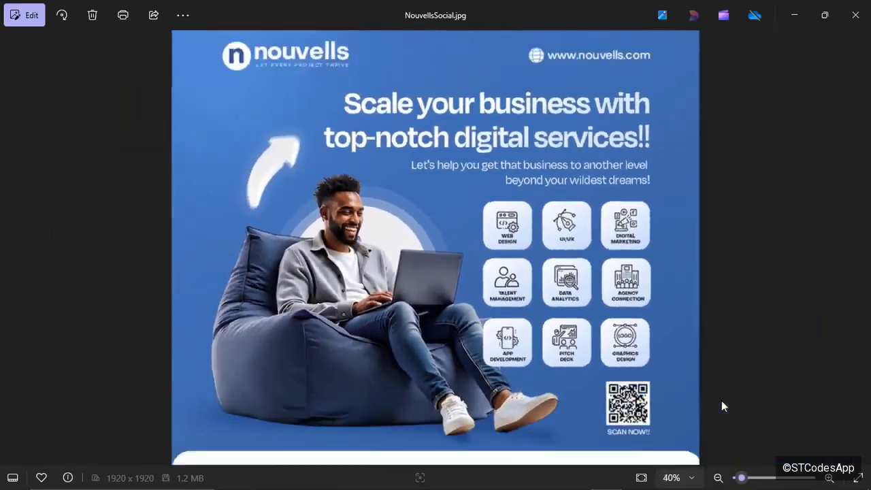
scroll(723, 406, down, 1)
scroll(723, 406, up, 1)
scroll(723, 406, down, 1)
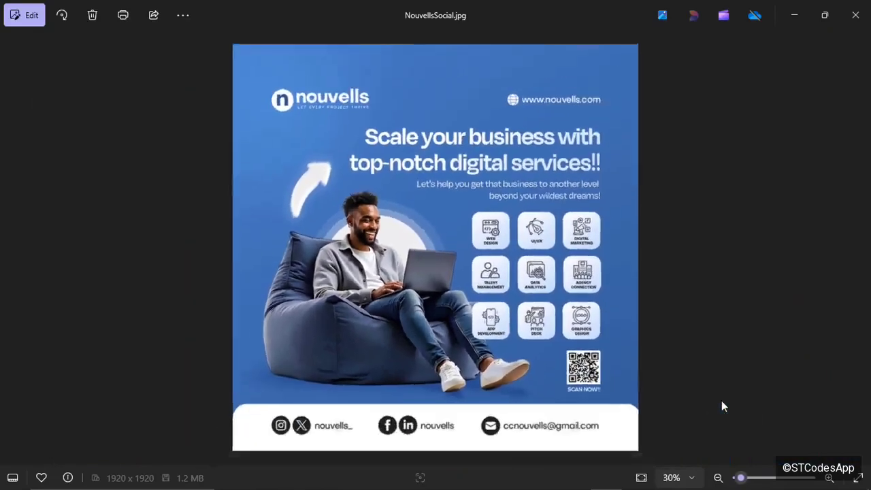
scroll(723, 406, down, 1)
scroll(723, 406, up, 4)
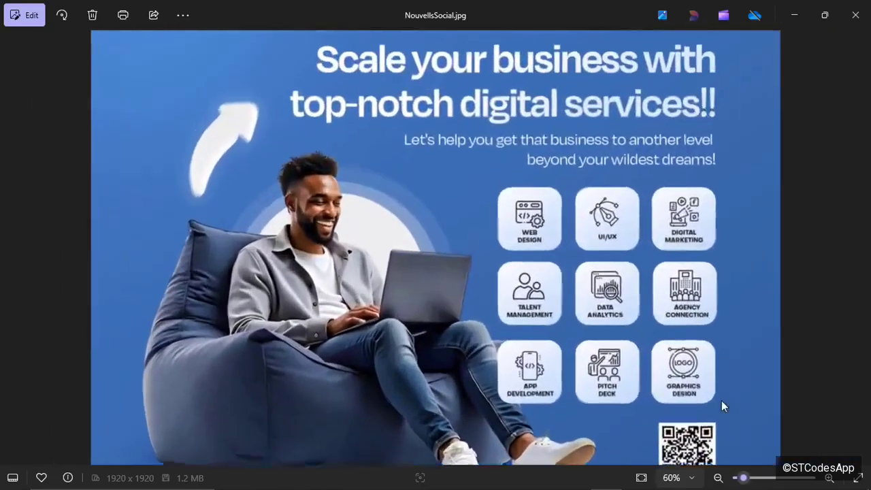
scroll(723, 407, down, 2)
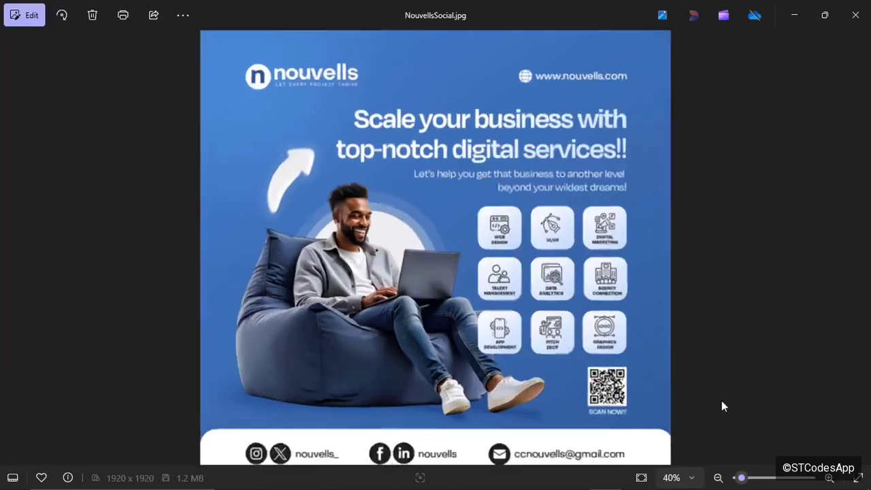
scroll(723, 407, up, 2)
scroll(723, 406, down, 3)
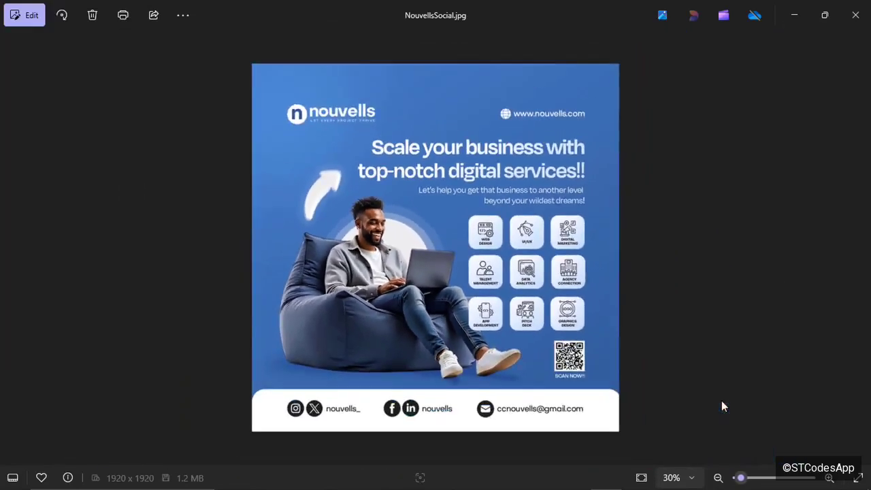
scroll(723, 407, up, 1)
scroll(723, 406, down, 1)
click(792, 11)
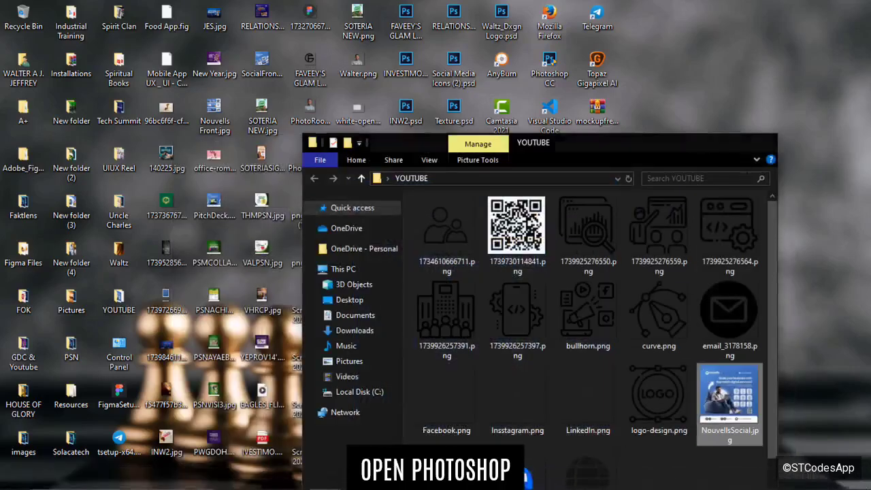
click(708, 142)
Create a blank 1920 × 1920 px, 300 ppi RGB document with a white background.
click(544, 478)
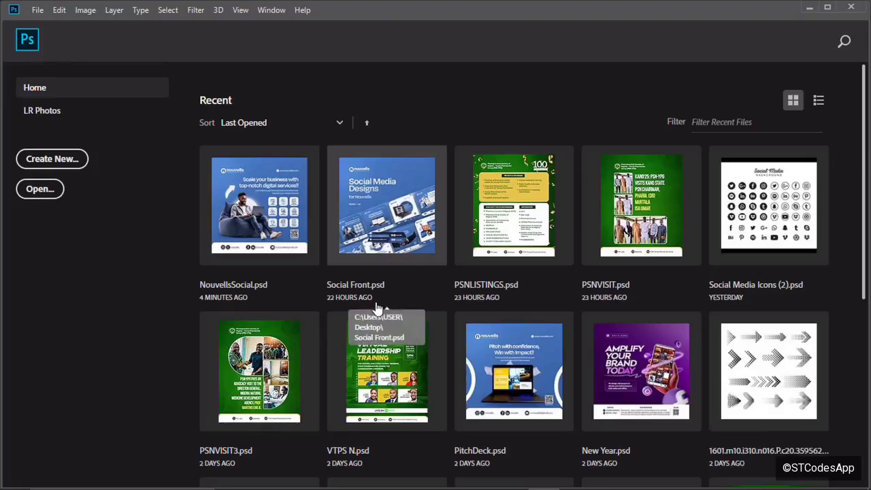
key(ctrl+n)
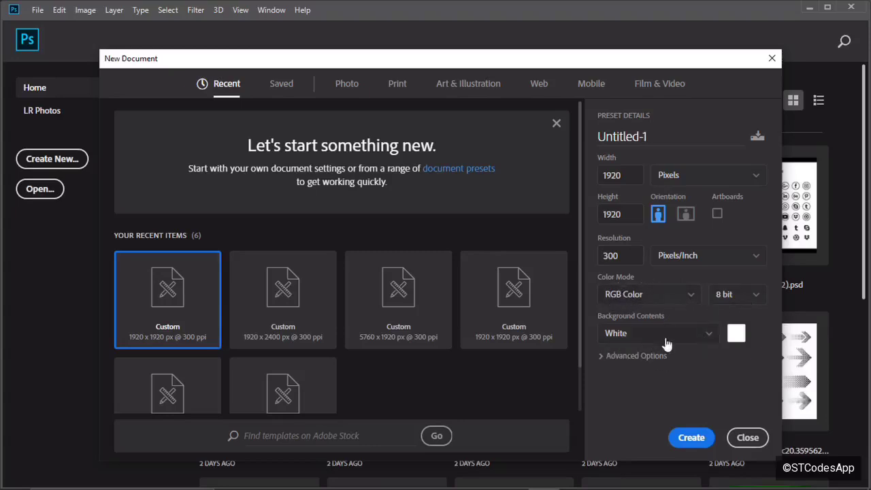
click(688, 438)
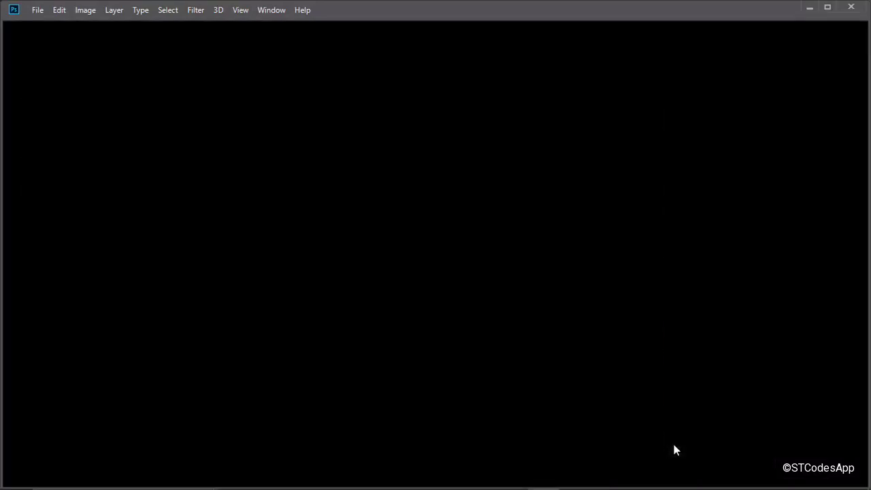
Unlock the Background layer of the blank Untitled-1 canvas so it becomes Layer 0.
key(ctrl+plus)
key(ctrl+plus)
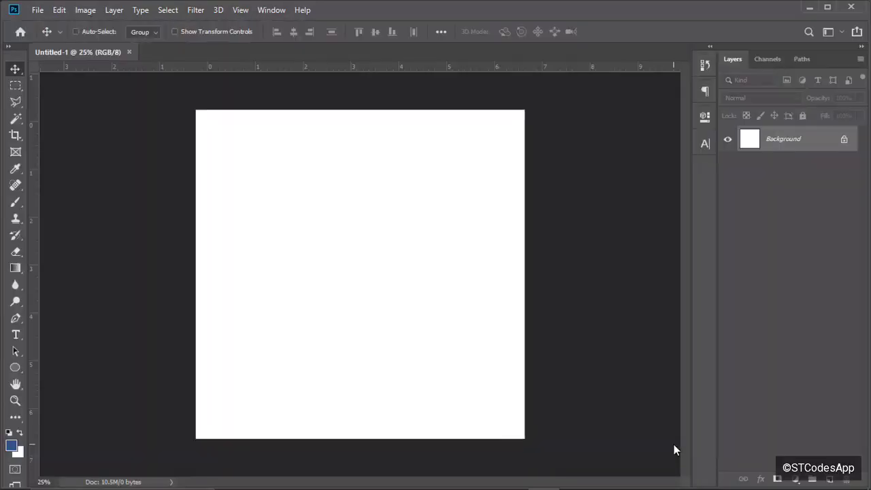
key(ctrl+minus)
key(ctrl+minus)
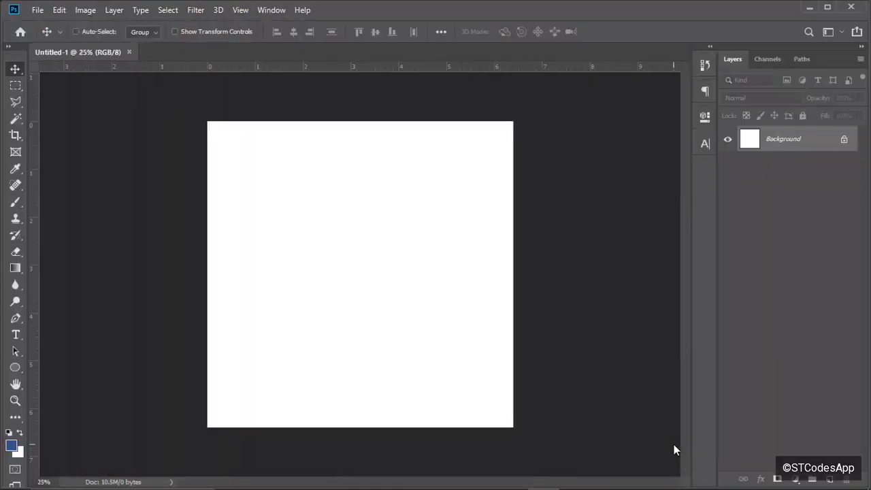
key(ctrl+plus)
key(ctrl+minus)
key(ctrl+plus)
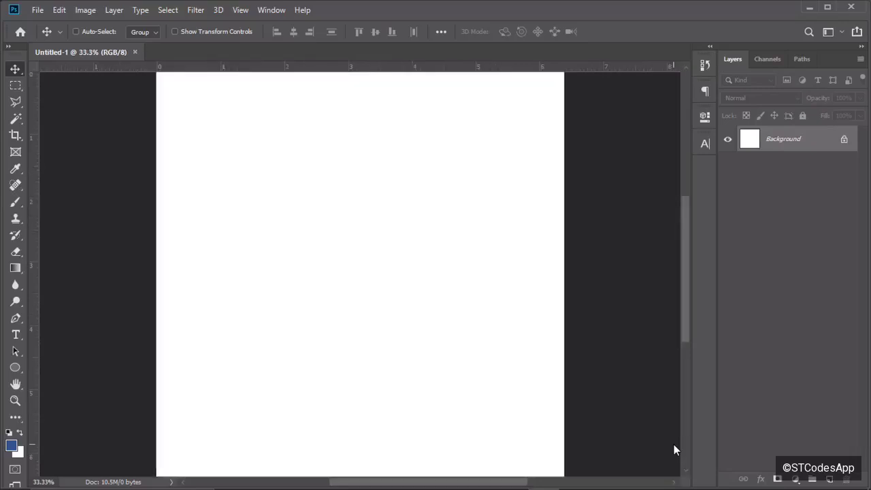
key(ctrl+minus)
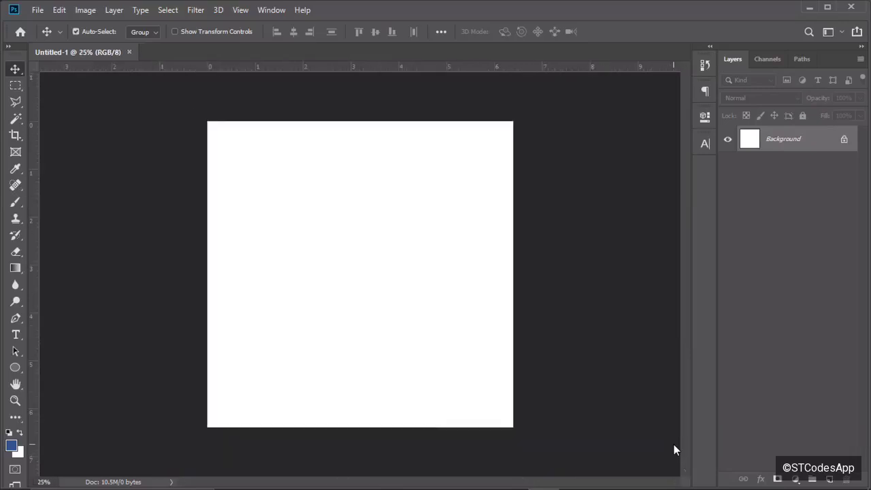
click(844, 141)
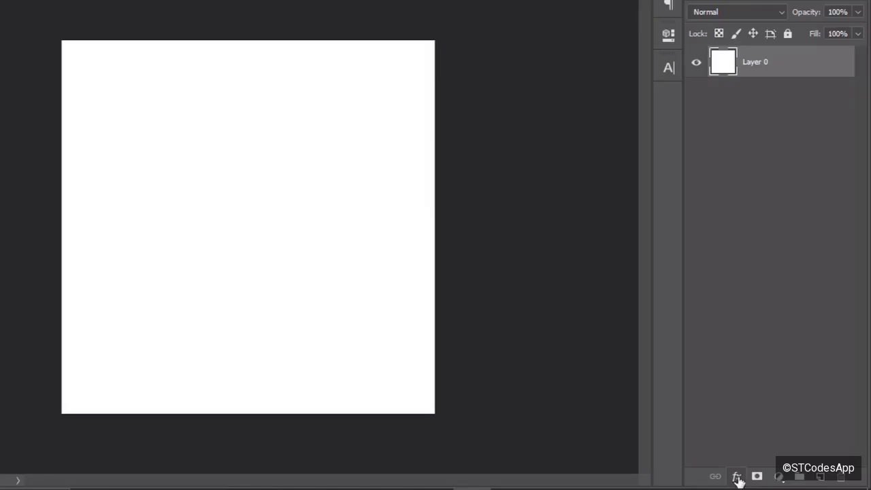
click(737, 478)
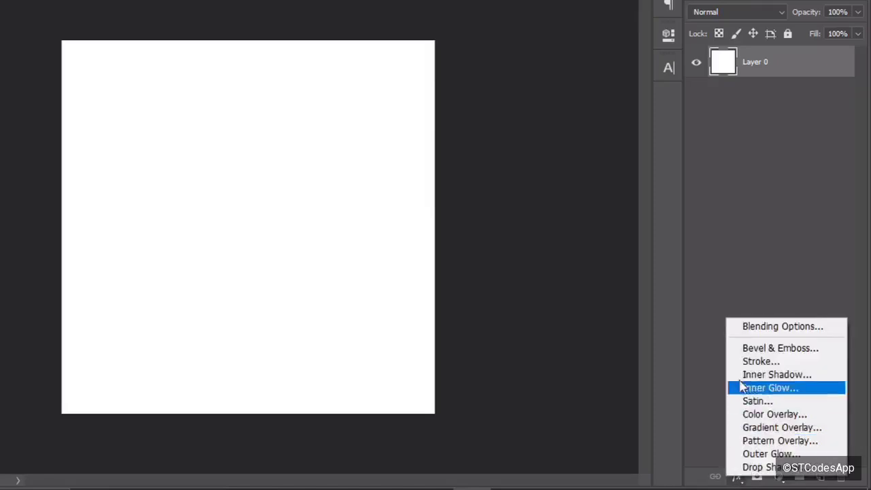
Add a Gradient Overlay running from dark blue #325a95 to blue #4a7fc7.
click(758, 428)
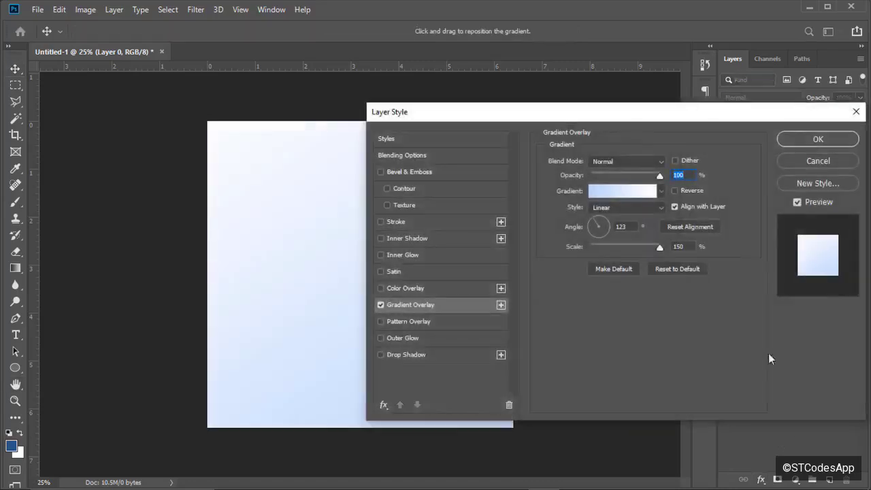
click(614, 195)
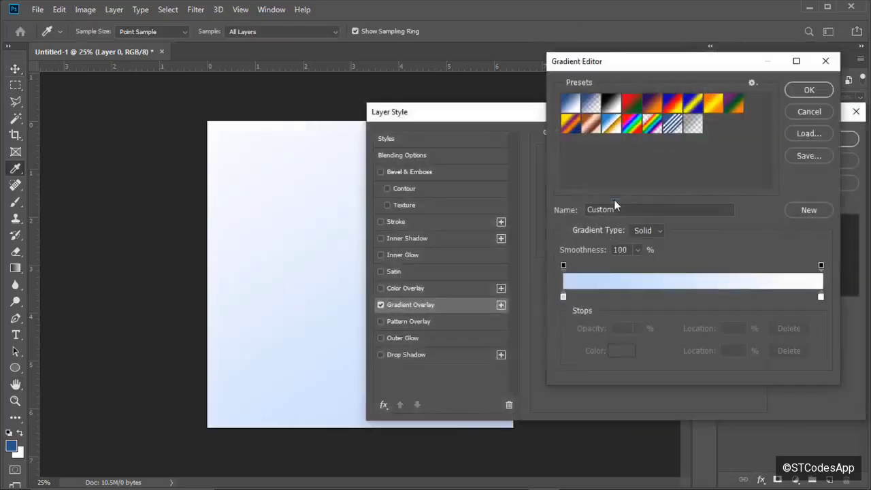
double_click(563, 296)
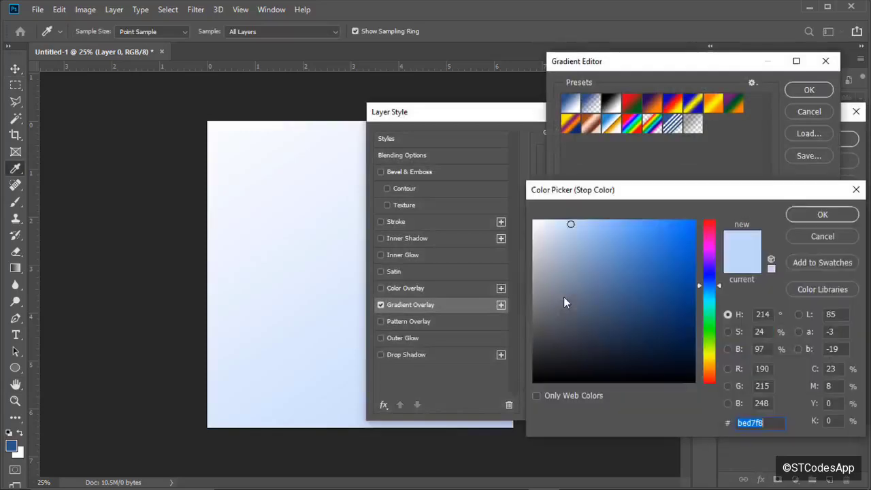
text(3)
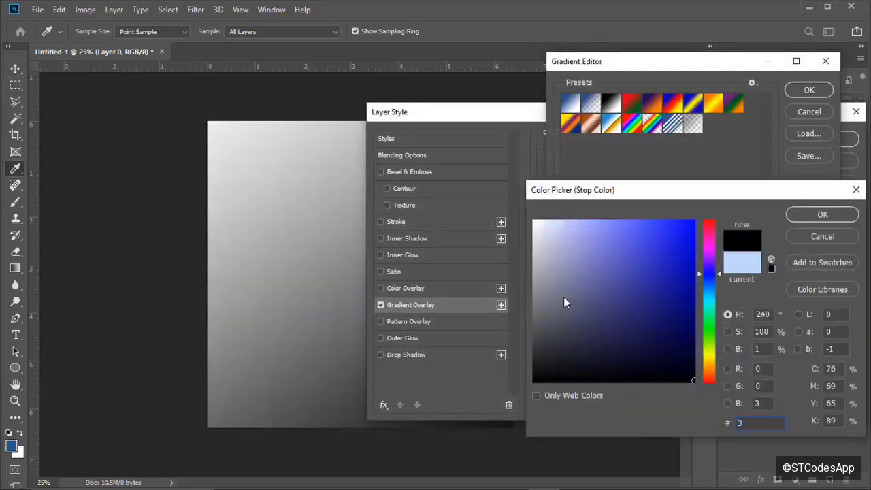
text(25a)
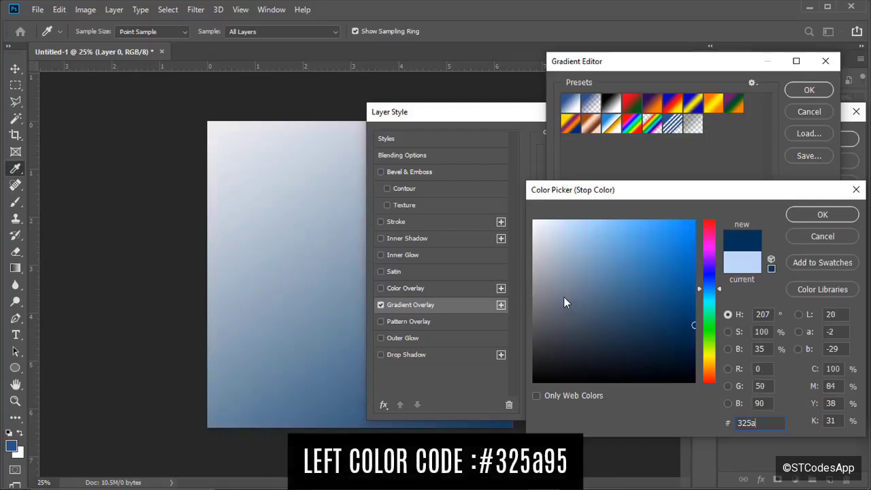
text(95)
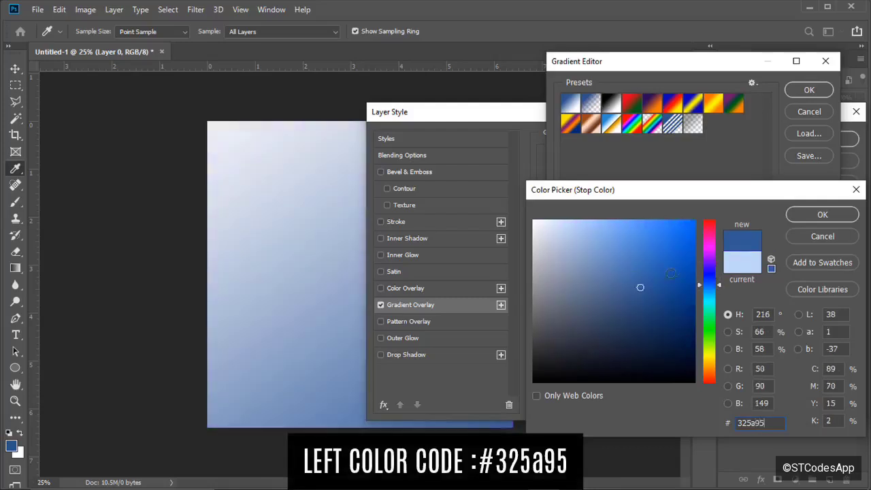
click(823, 214)
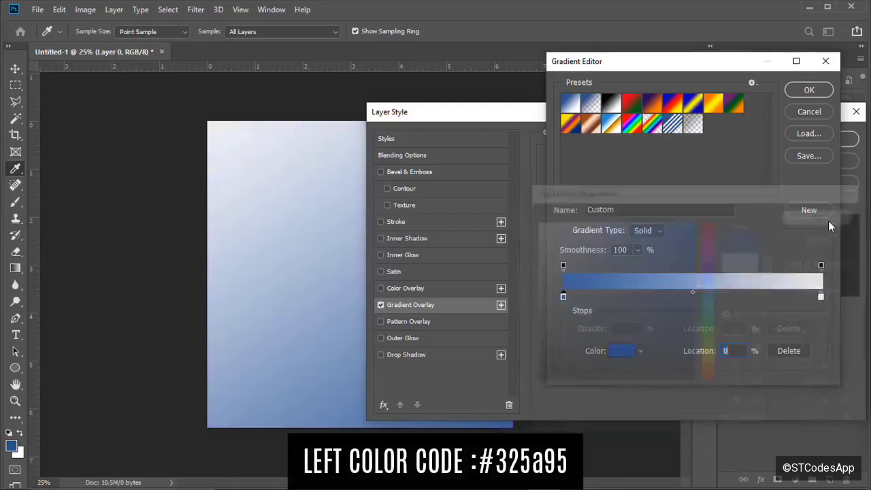
double_click(822, 297)
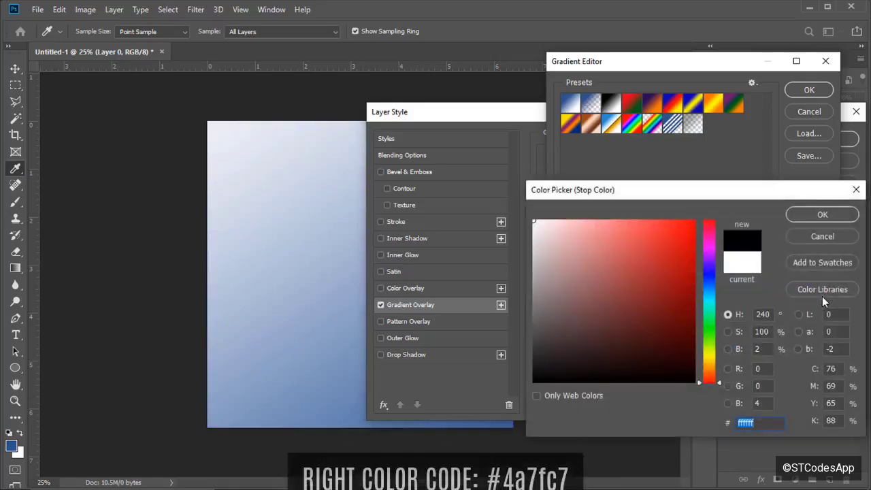
text(4a7)
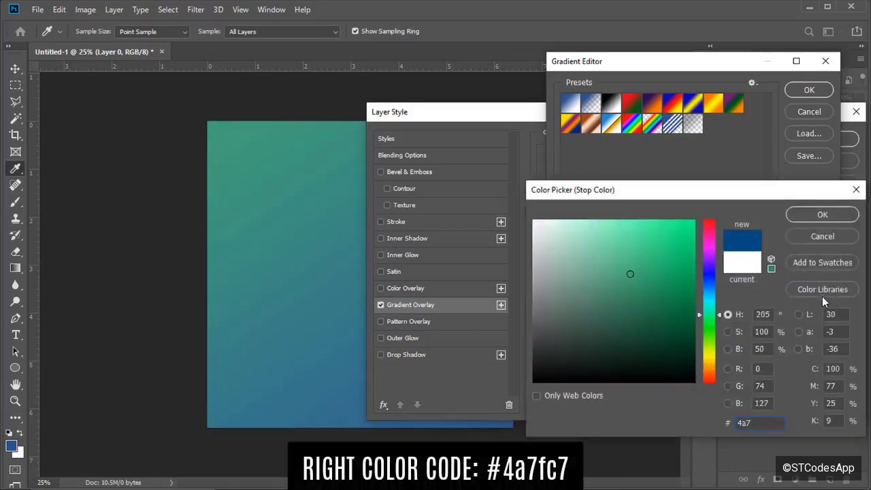
text(fc7)
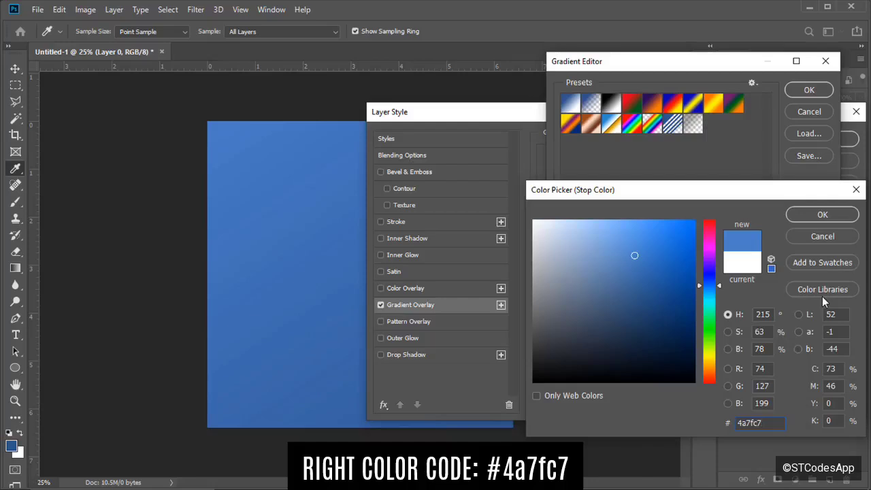
click(799, 215)
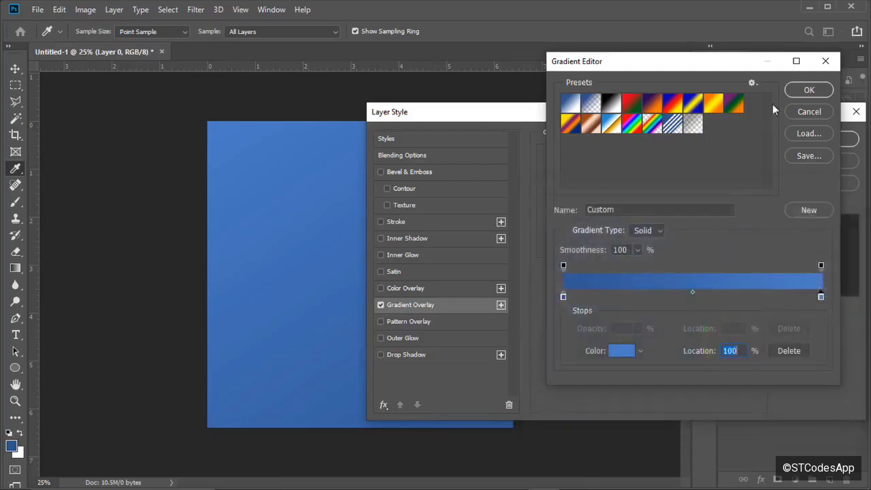
click(807, 90)
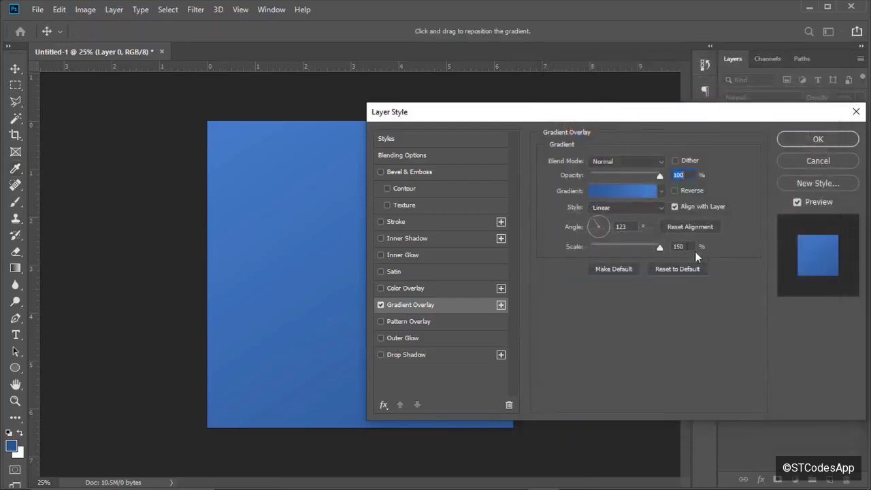
Angle the linear gradient overlay at 120° and apply it.
drag(661, 119, 585, 135)
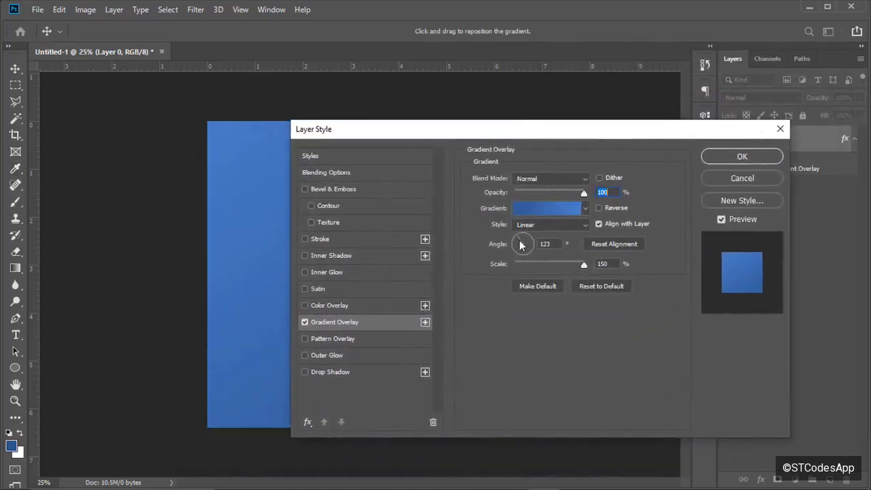
drag(516, 243, 525, 238)
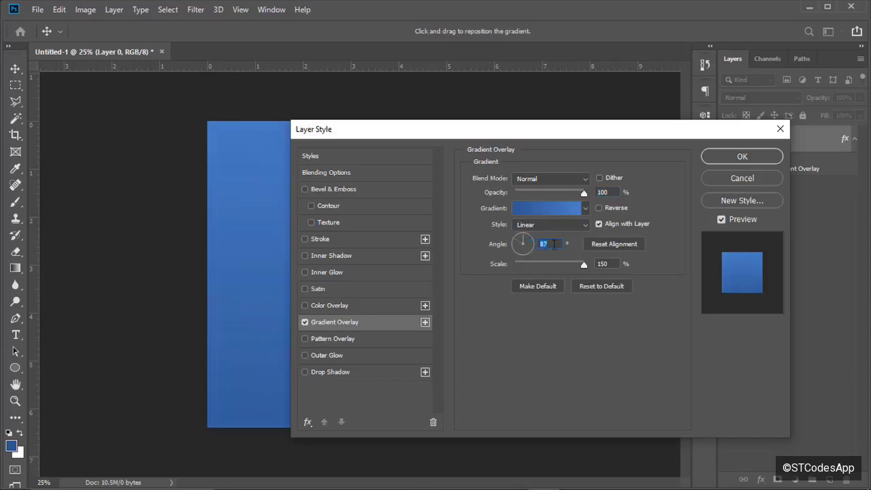
key(BackSpace)
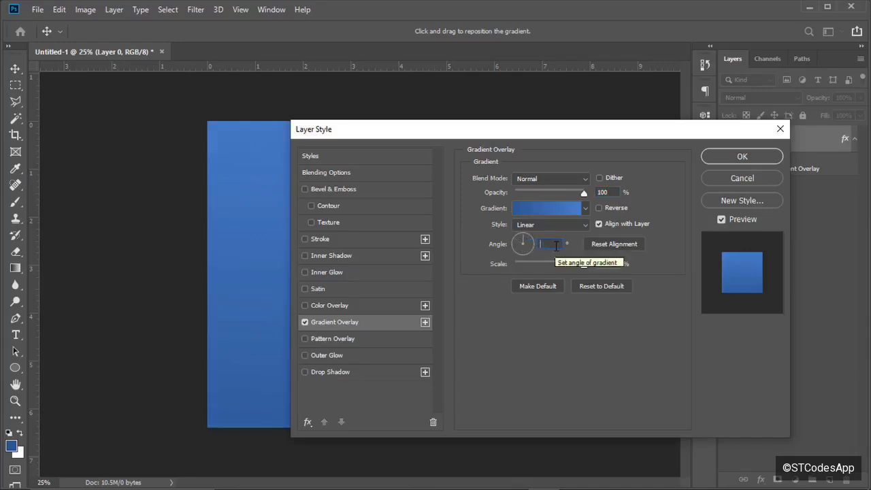
text(220)
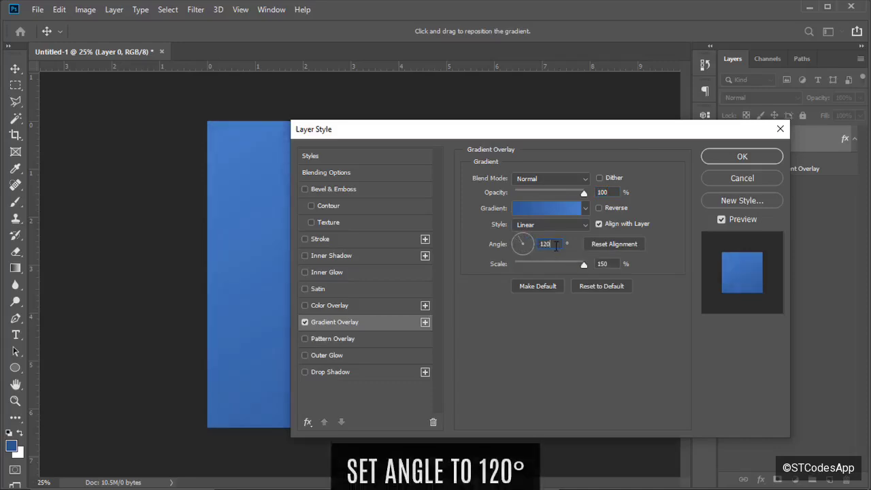
click(720, 158)
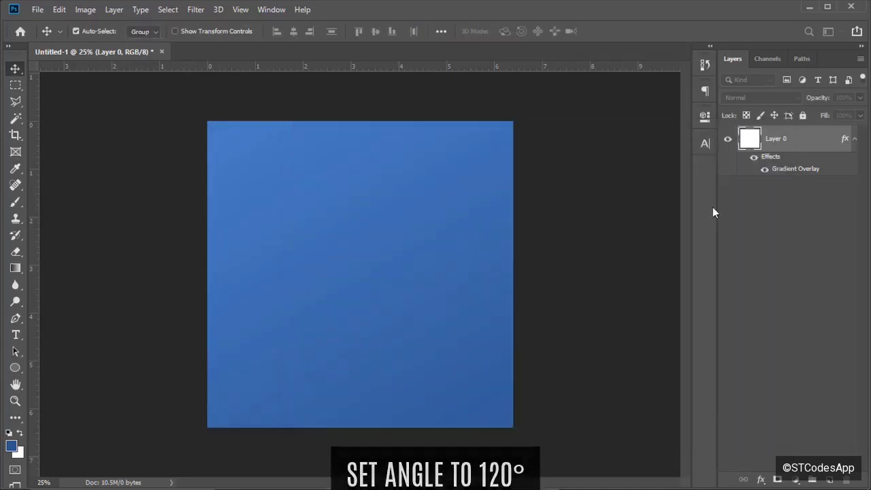
click(15, 367)
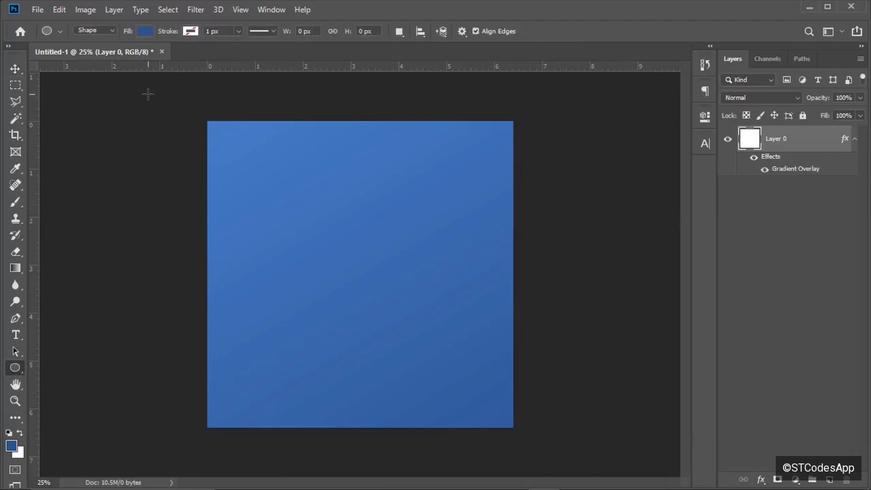
Draw a circle overlapping the canvas's top-left corner.
mouse_move(148, 94)
mouse_down()
mouse_move(369, 239)
mouse_move(391, 237)
mouse_up()
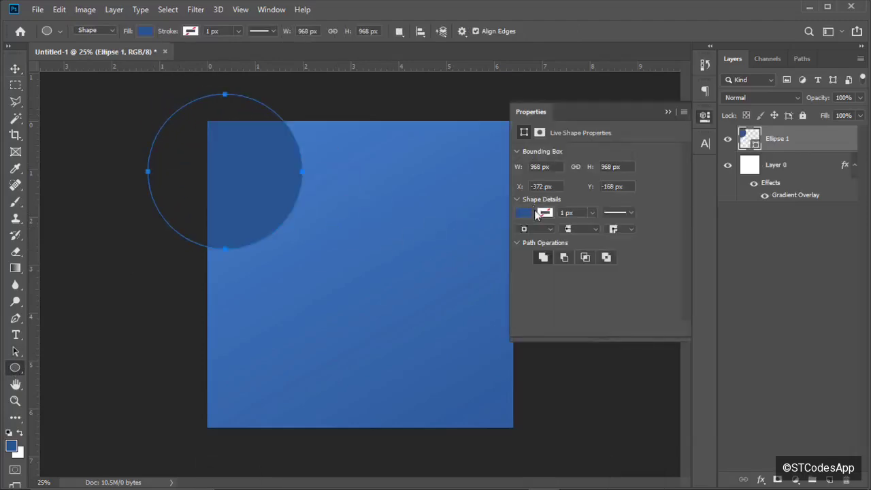
click(525, 214)
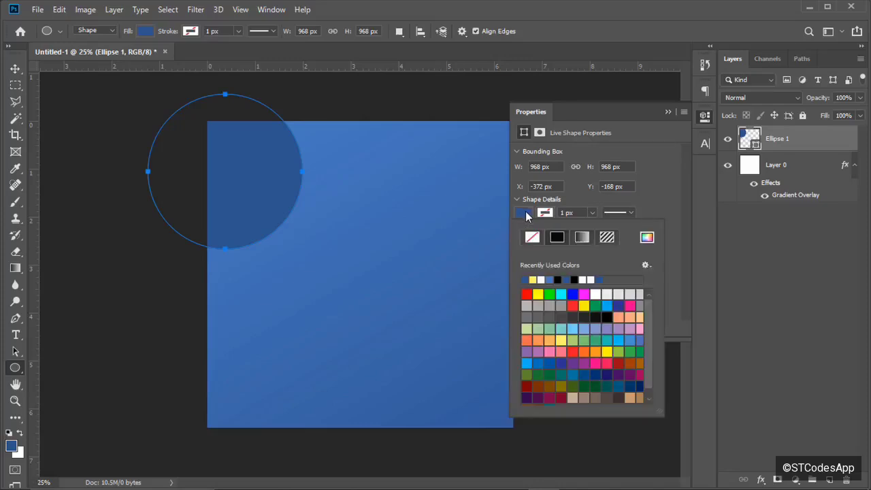
click(666, 111)
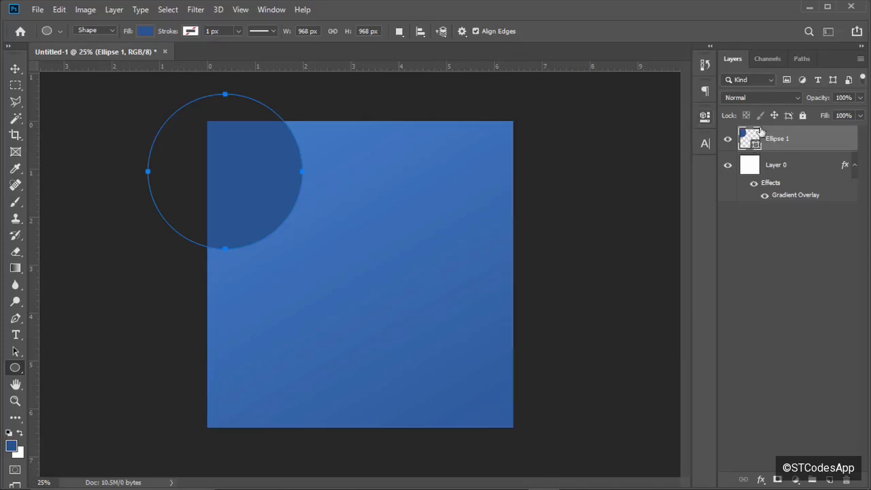
Fill the circle with the lighter blue #5e8ccc.
double_click(752, 140)
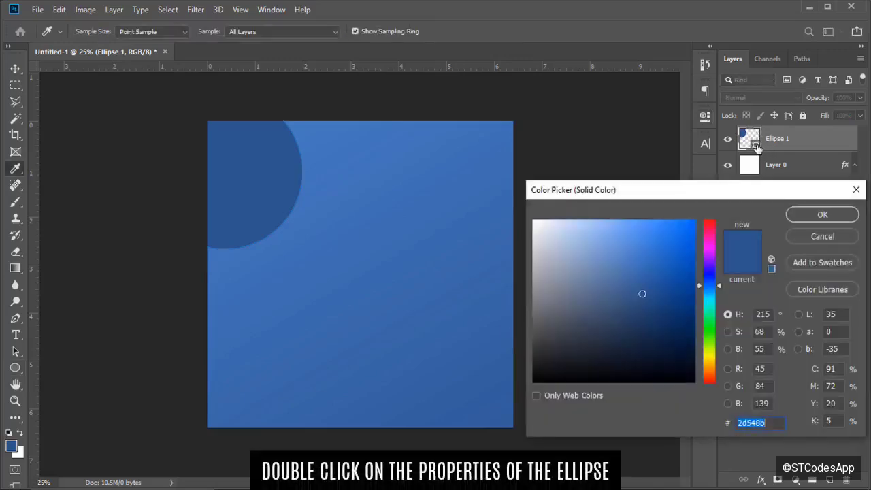
click(338, 135)
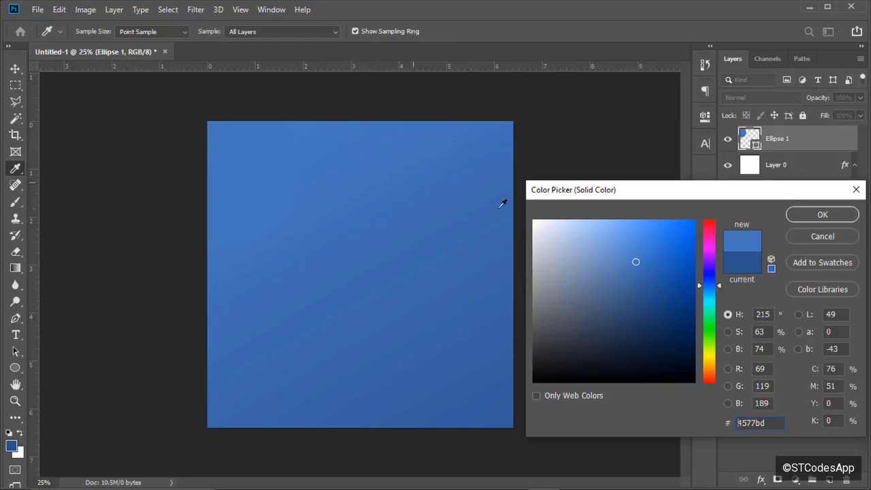
click(604, 248)
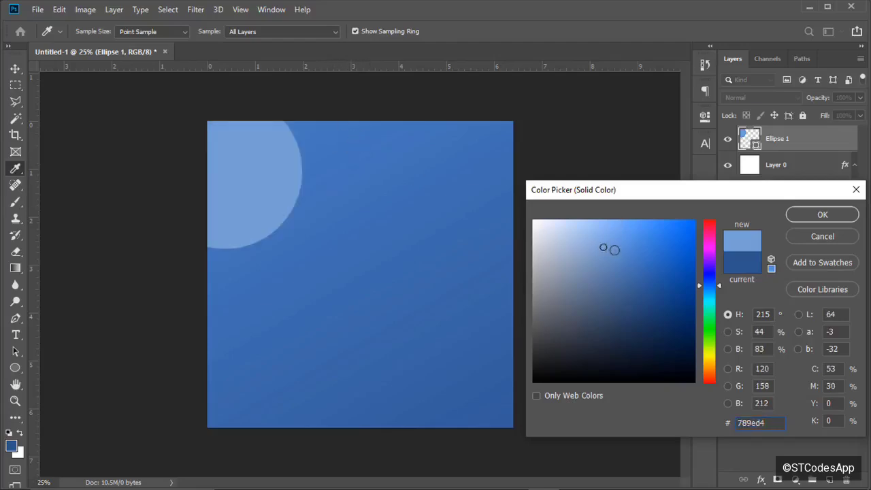
click(615, 249)
text(5e8ccc)
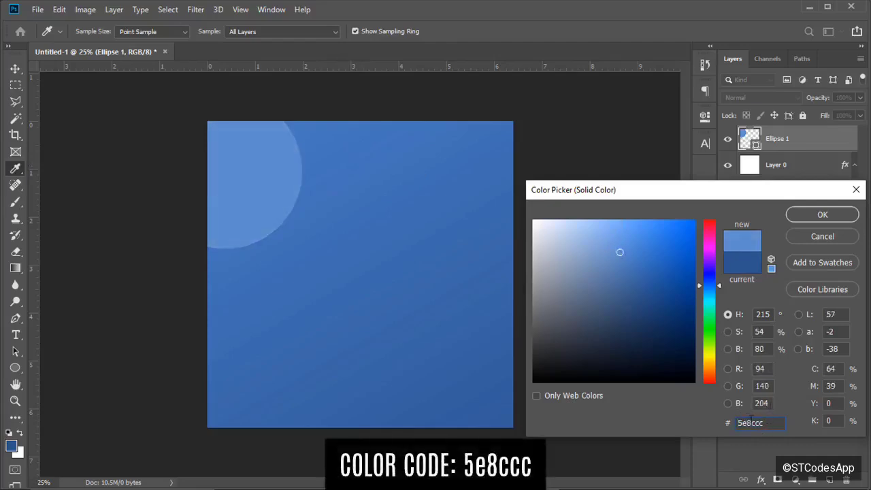
click(799, 217)
Rasterize the Ellipse 1 circle and apply a 200-pixel Gaussian Blur to it.
click(196, 10)
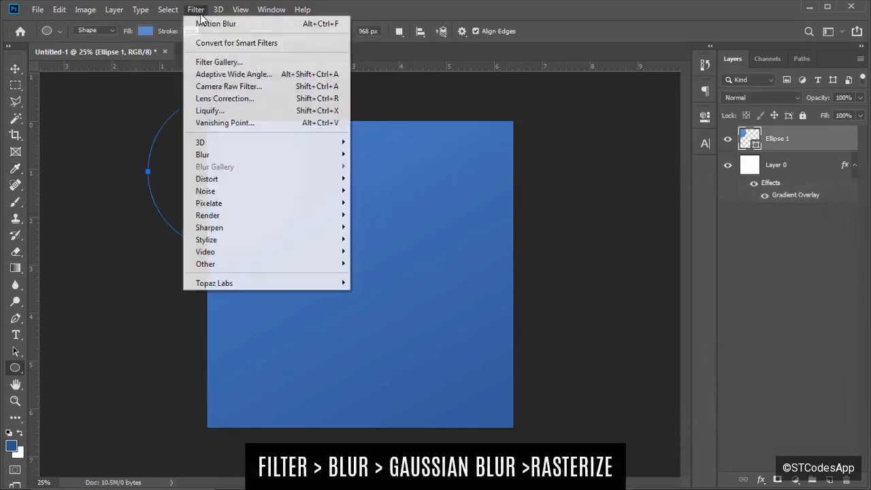
mouse_move(298, 160)
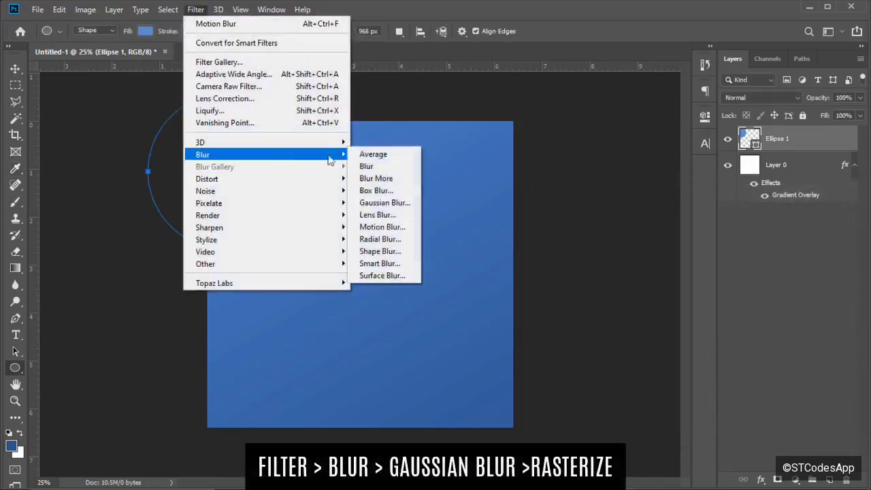
click(376, 201)
click(501, 199)
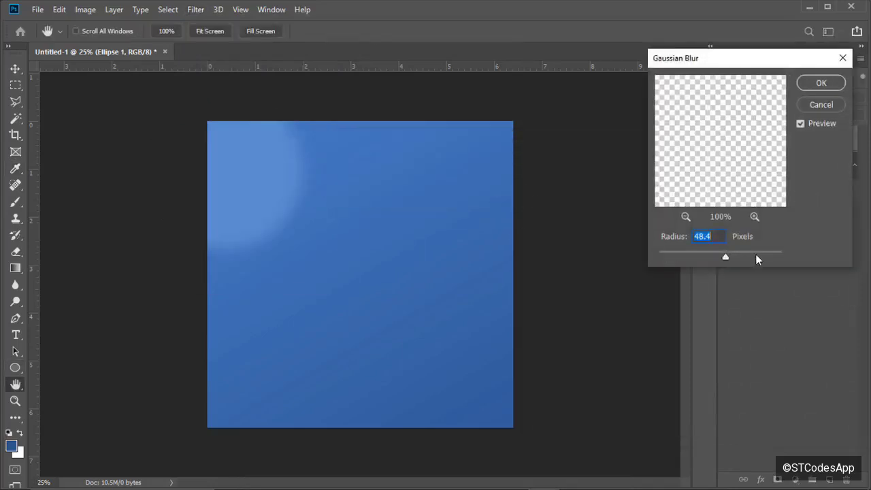
drag(756, 256, 764, 255)
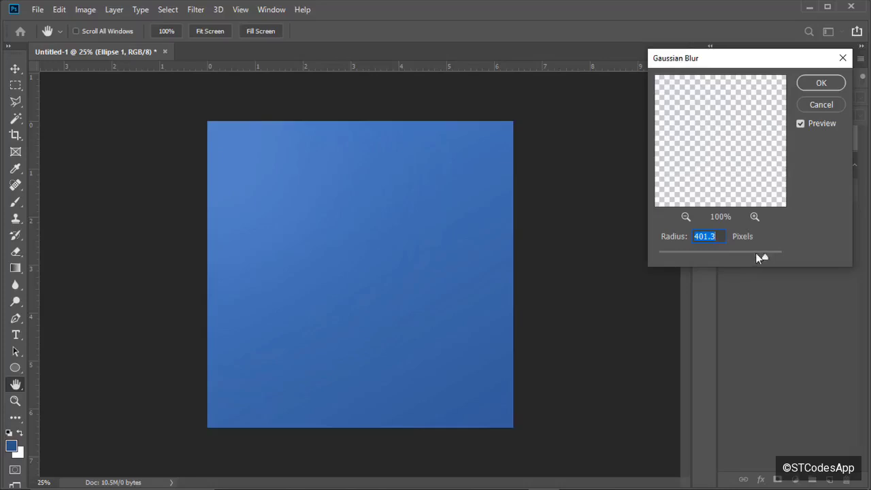
drag(762, 253, 748, 250)
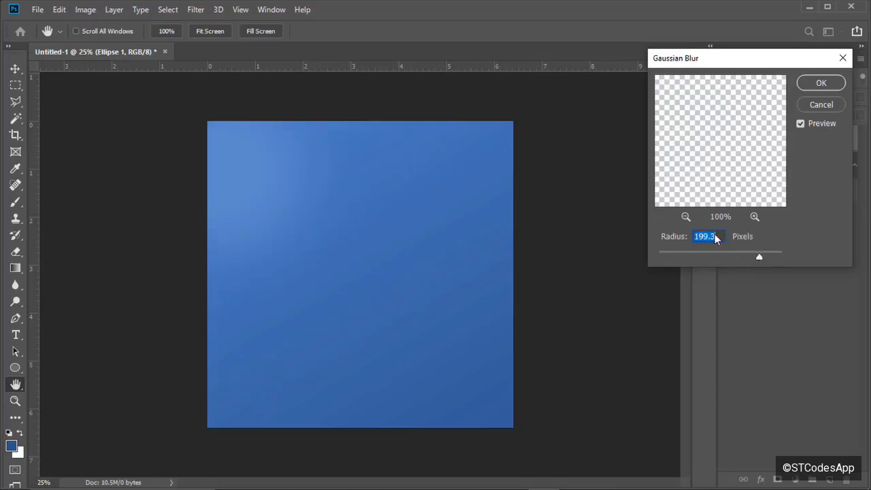
text(200)
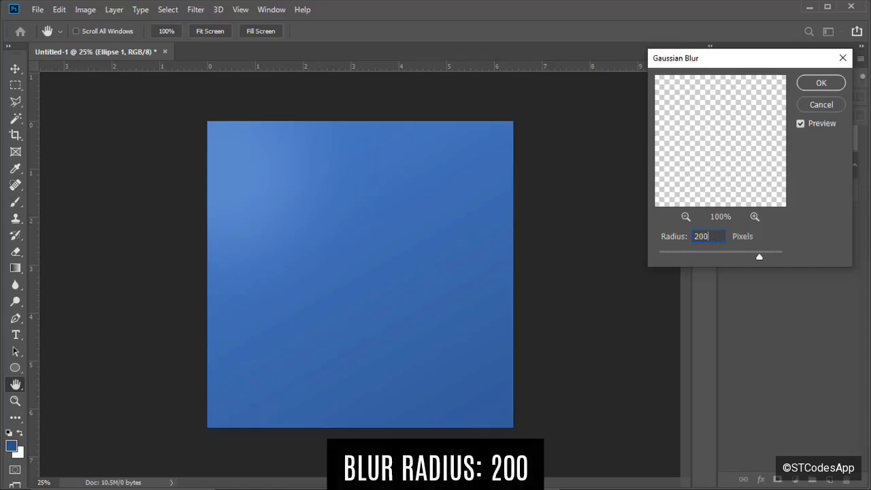
click(819, 82)
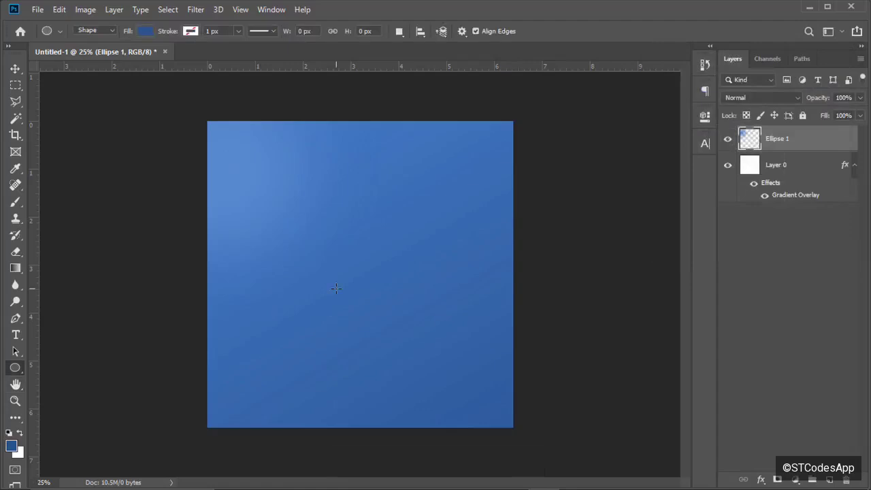
key(ctrl+plus)
key(ctrl+plus)
key(ctrl+plus)
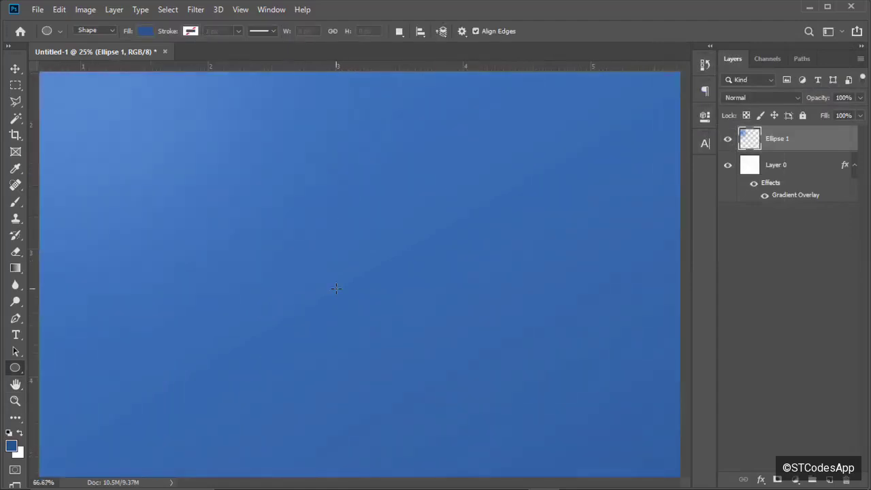
key(ctrl+minus)
key(ctrl+minus)
key(ctrl+minus)
key(ctrl+minus)
key(ctrl+minus)
key(ctrl+plus)
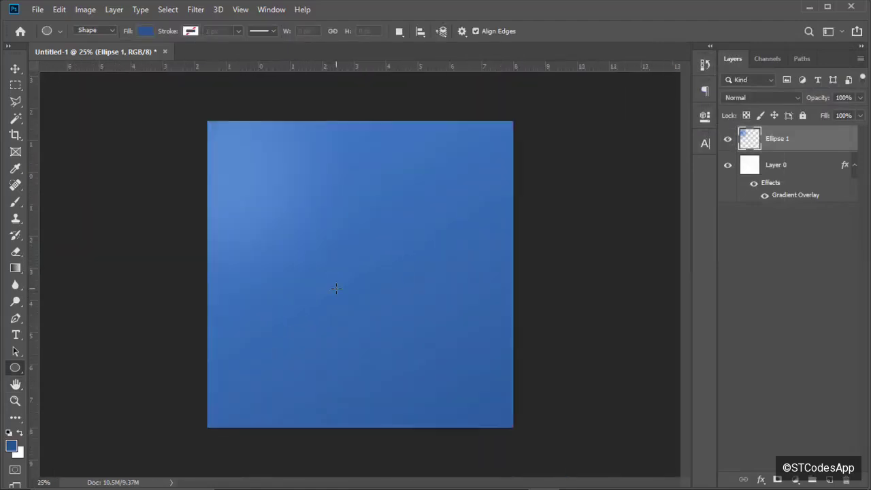
key(ctrl+plus)
key(ctrl+plus)
key(ctrl+minus)
key(ctrl+minus)
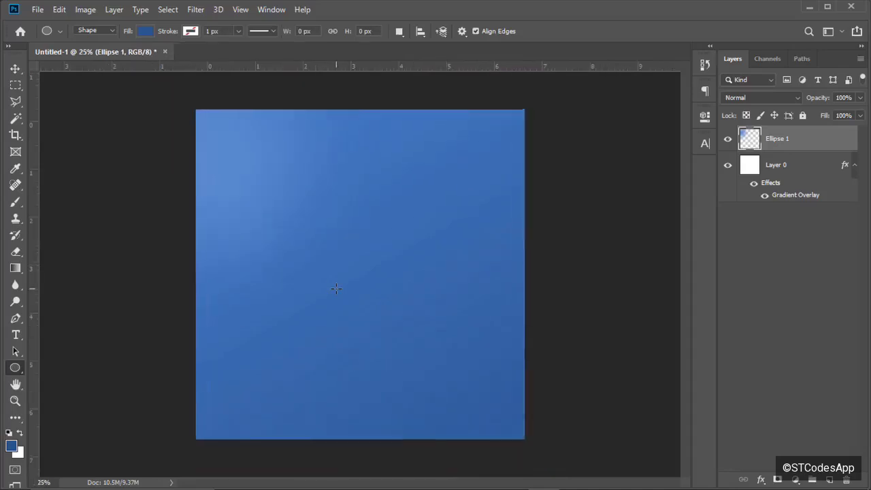
key(ctrl+plus)
key(ctrl+minus)
key(ctrl+plus)
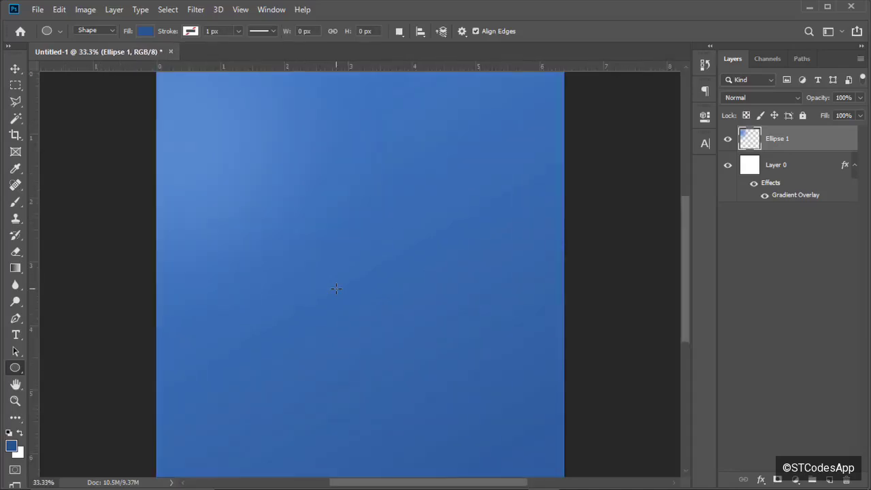
key(ctrl+minus)
key(v)
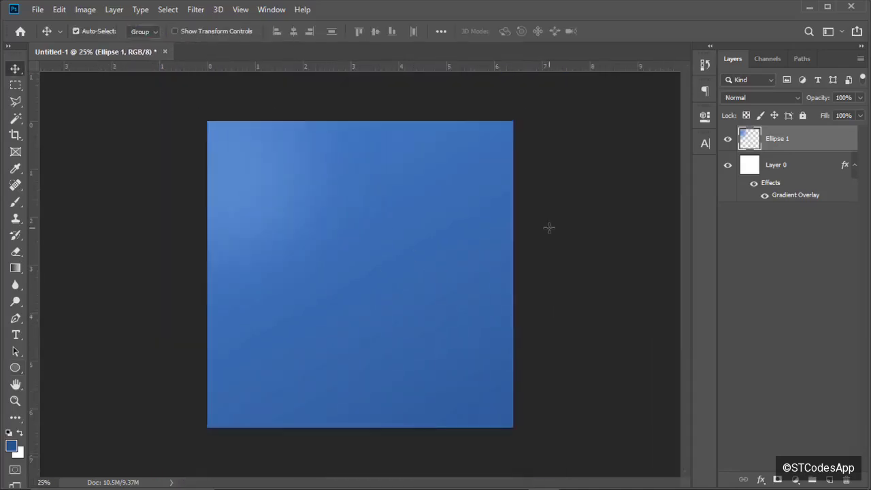
Group Layer 0 and Ellipse 1 into a group named BG, then add an empty layer above.
shift+click(795, 175)
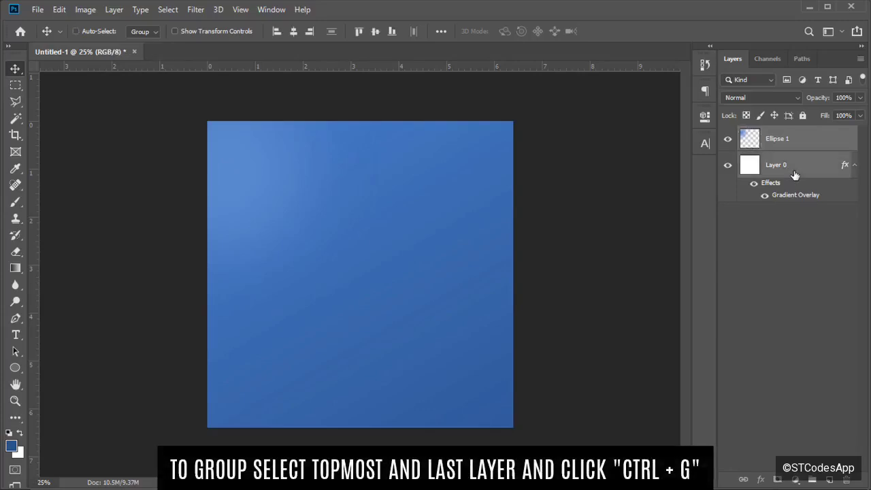
key(ctrl+g)
double_click(776, 133)
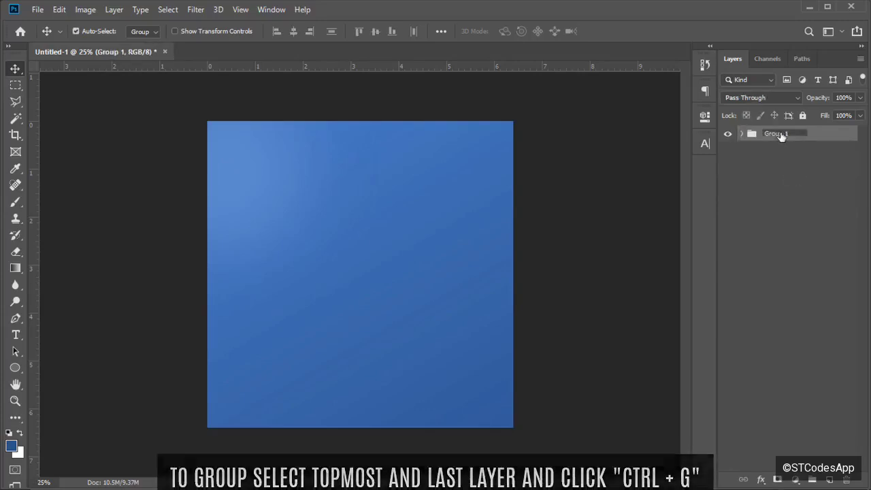
text(B)
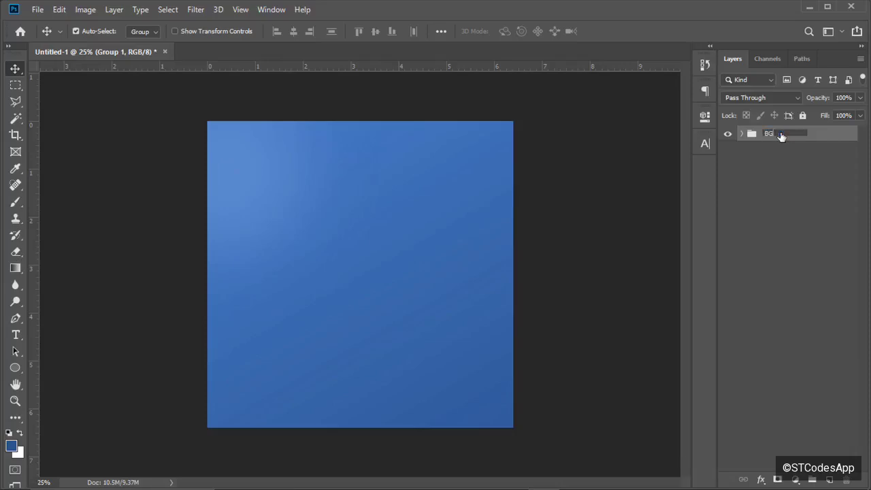
text(G)
key(Return)
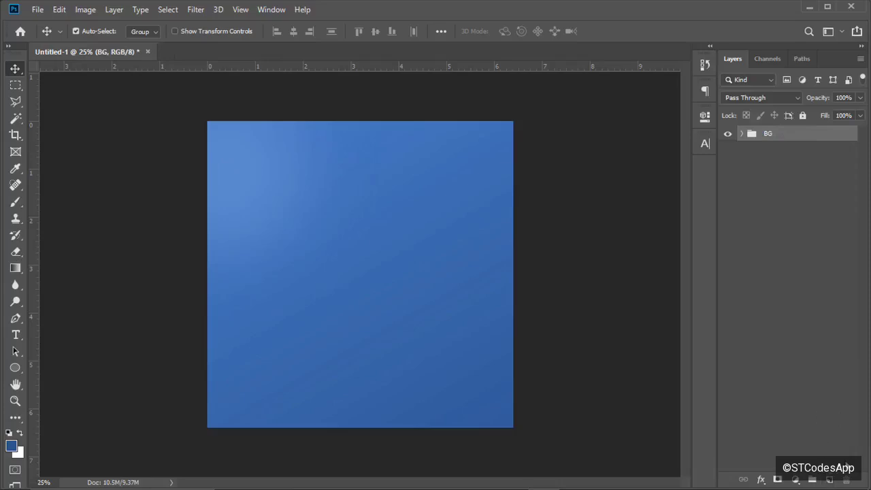
click(830, 479)
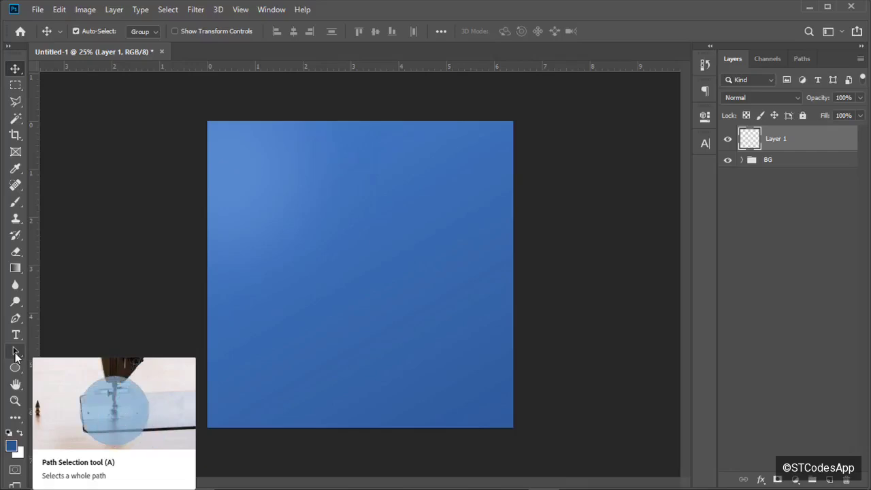
Glance at the reference flyer image, then return to the Photoshop document.
mouse_move(327, 488)
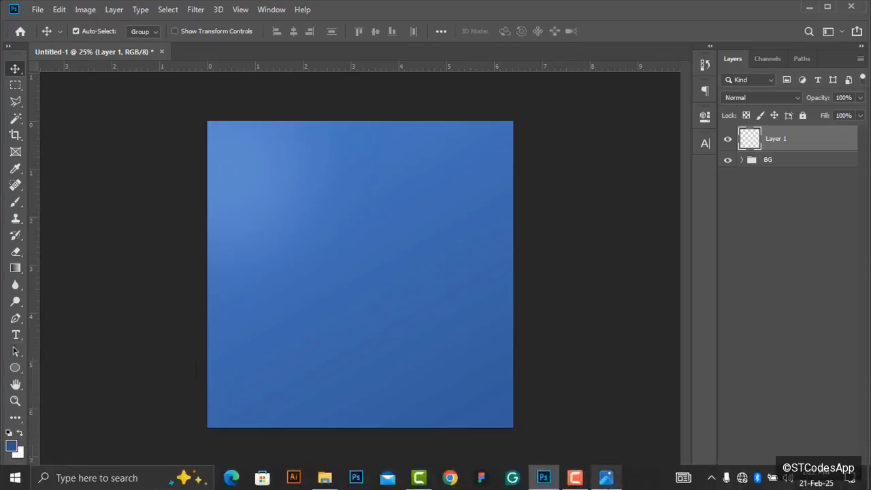
click(606, 478)
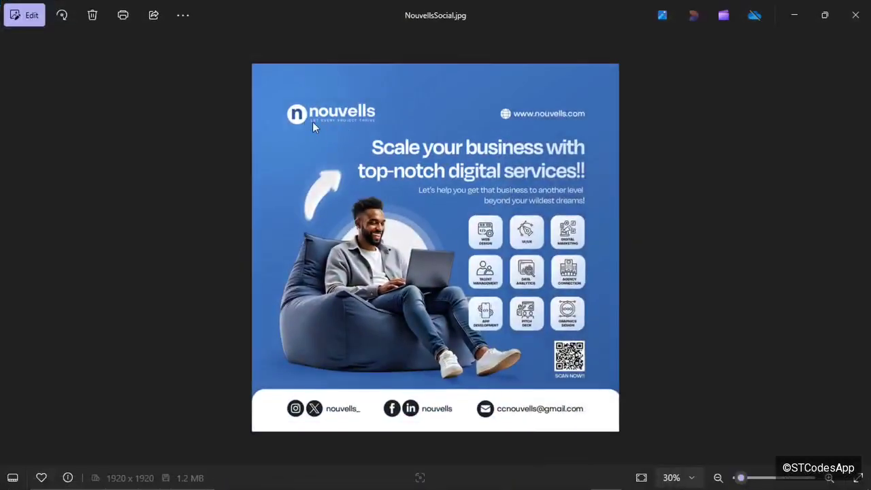
key(alt+Tab)
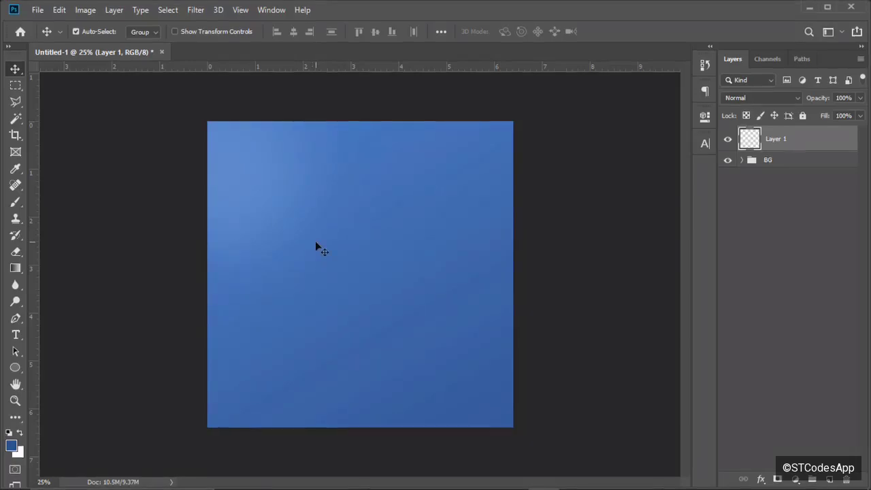
Draw a 268 px circle near the top-left and fill it with near-white #fdfdfd.
click(15, 368)
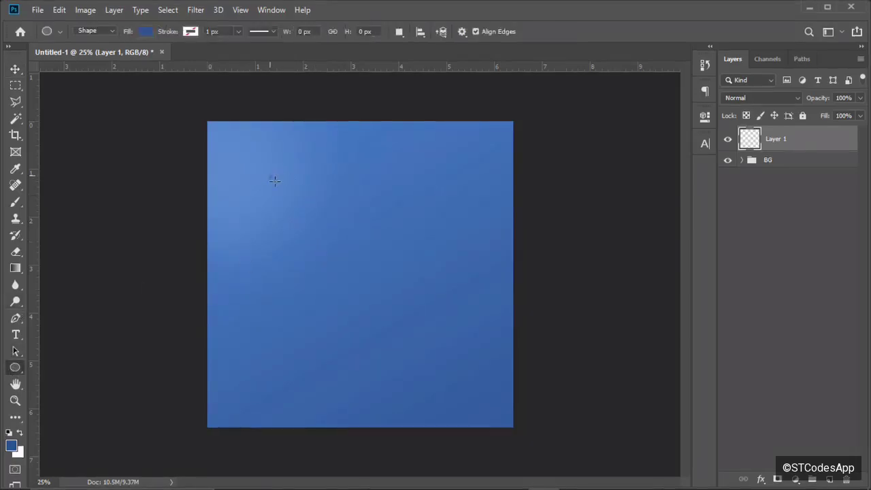
drag(274, 181, 316, 218)
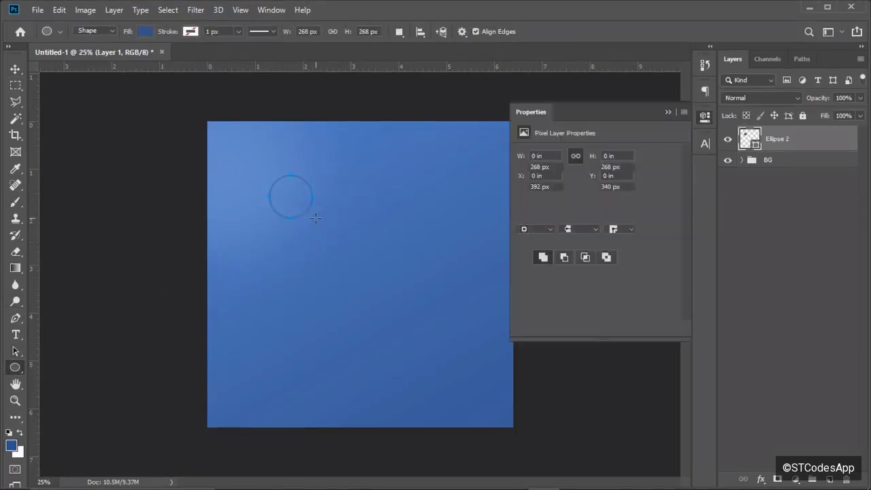
key(ctrl+plus)
key(ctrl+plus)
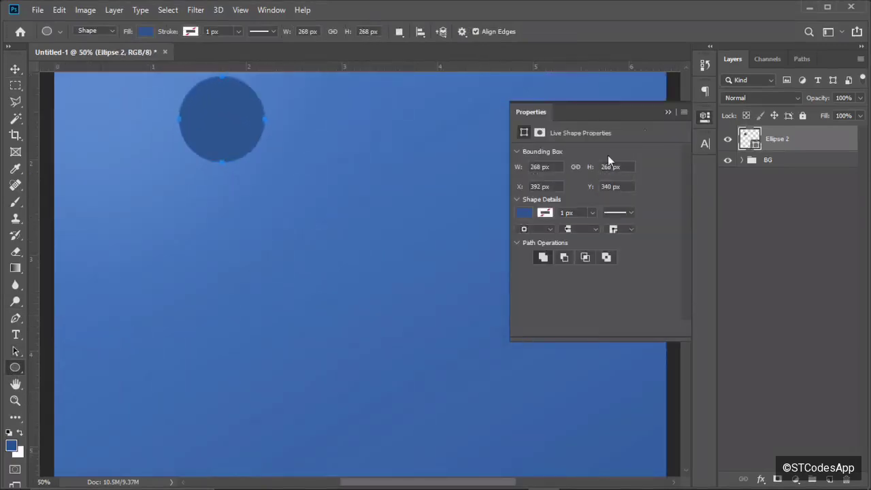
click(668, 111)
drag(687, 256, 687, 223)
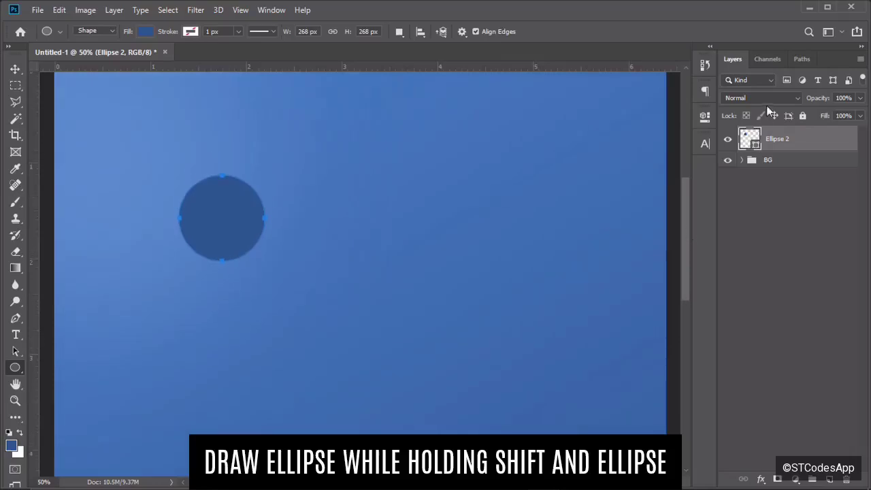
double_click(751, 139)
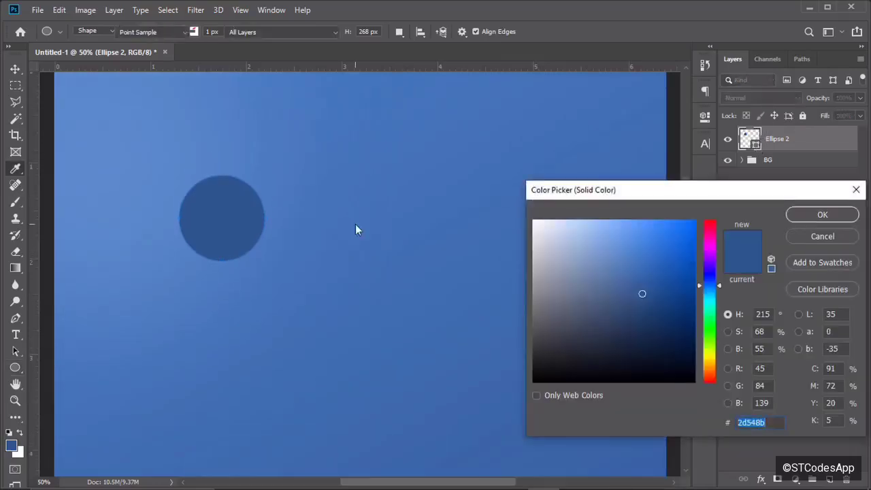
click(535, 223)
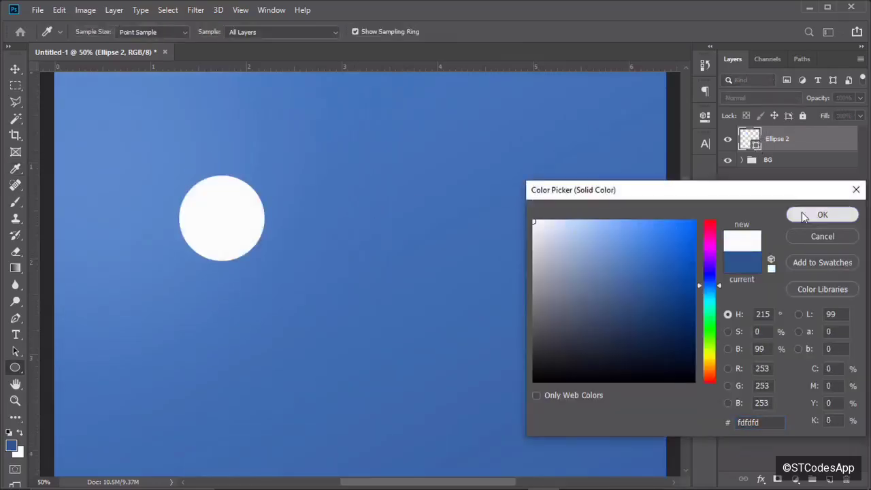
click(803, 216)
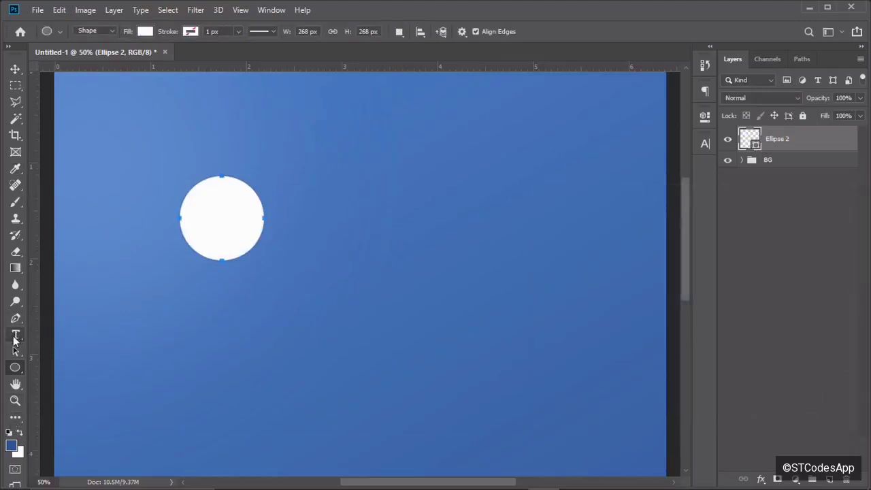
Add a text layer containing the letter 'n' on the canvas.
click(15, 334)
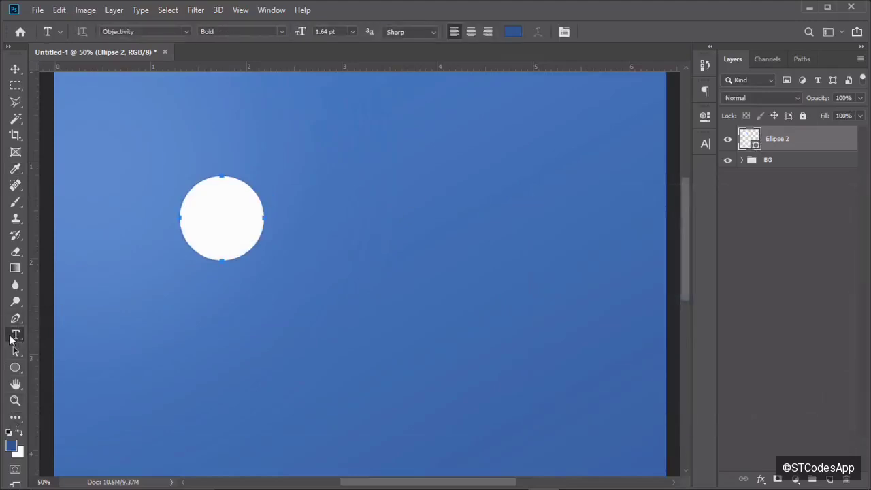
click(284, 300)
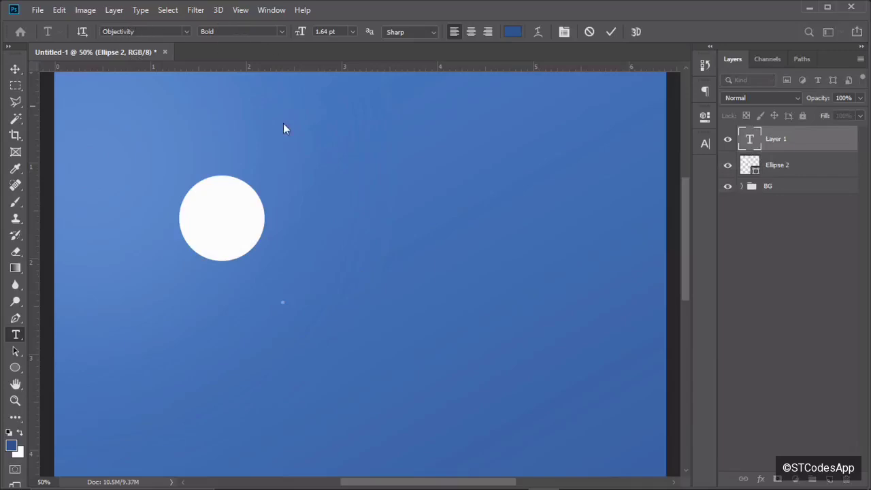
click(346, 317)
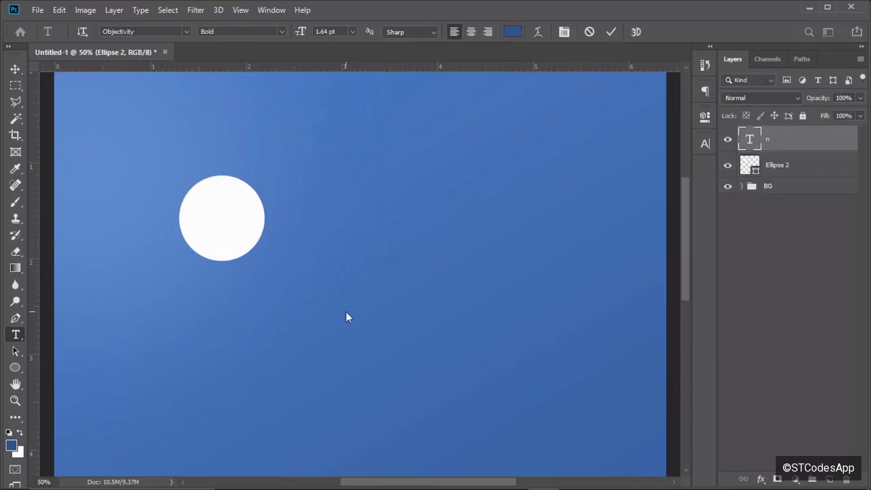
click(310, 304)
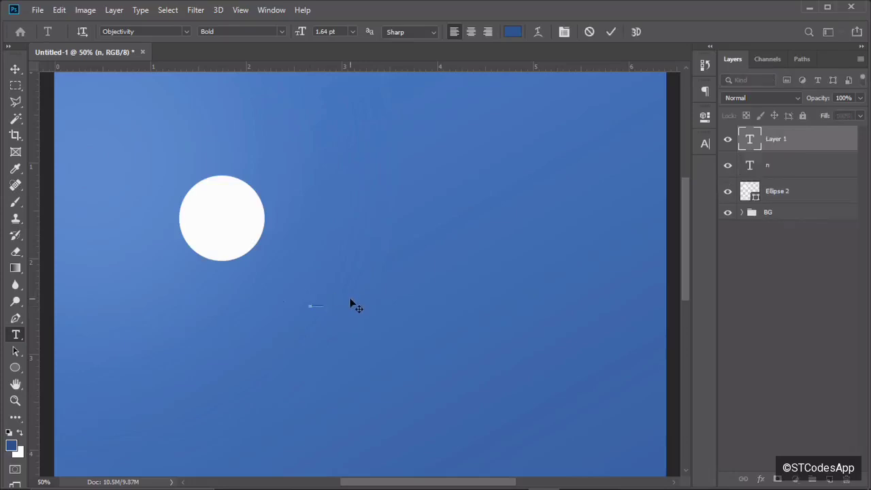
text(n)
Set the 'n' to 72 pt in the Character panel.
click(706, 151)
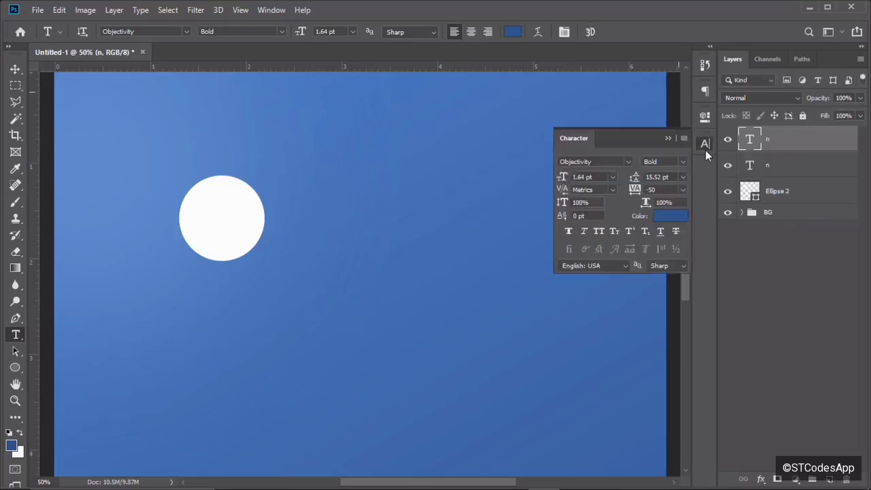
double_click(584, 177)
text(1)
key(BackSpace)
text(72)
key(Return)
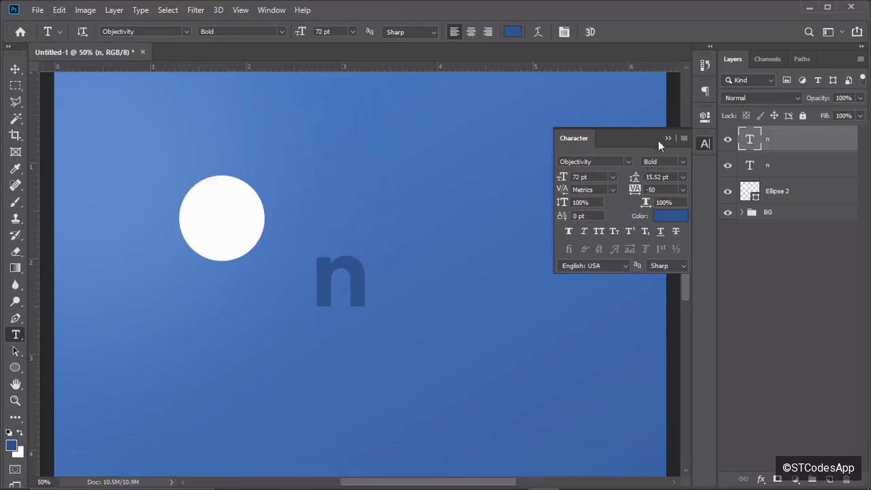
click(667, 139)
Drag the 'n' into the white circle and delete the leftover empty text layer.
key(v)
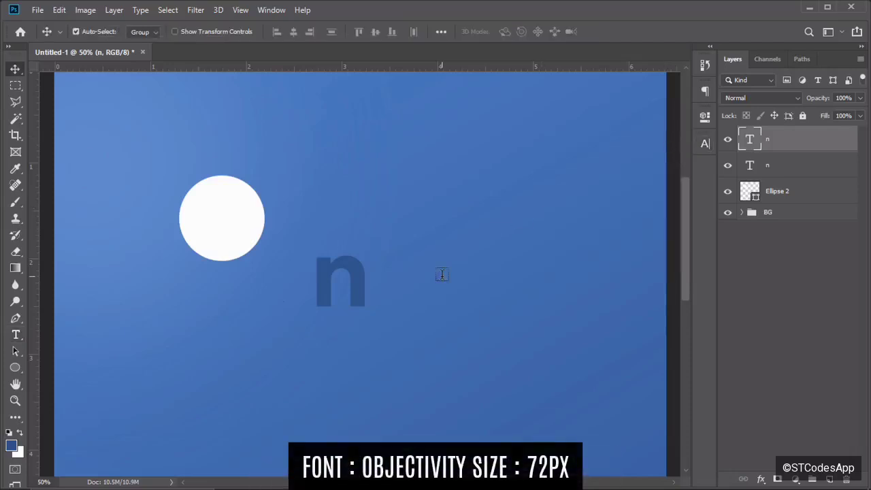
drag(350, 286, 245, 223)
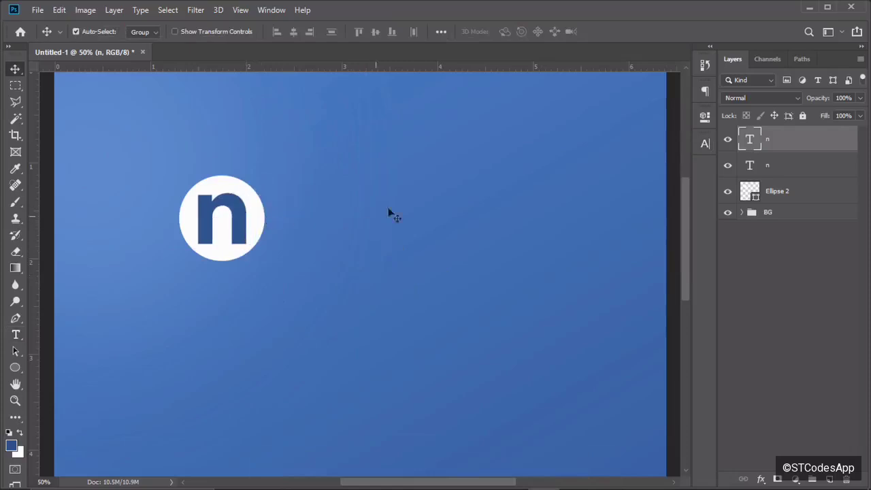
click(765, 168)
key(Delete)
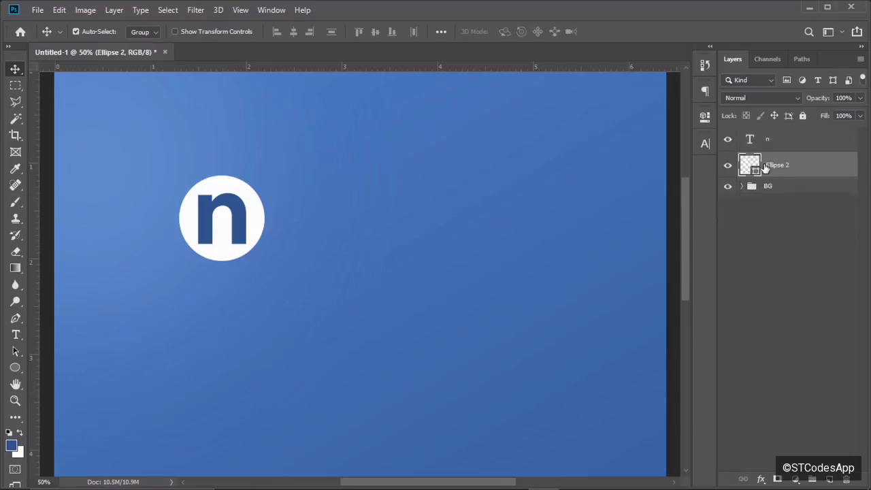
click(789, 146)
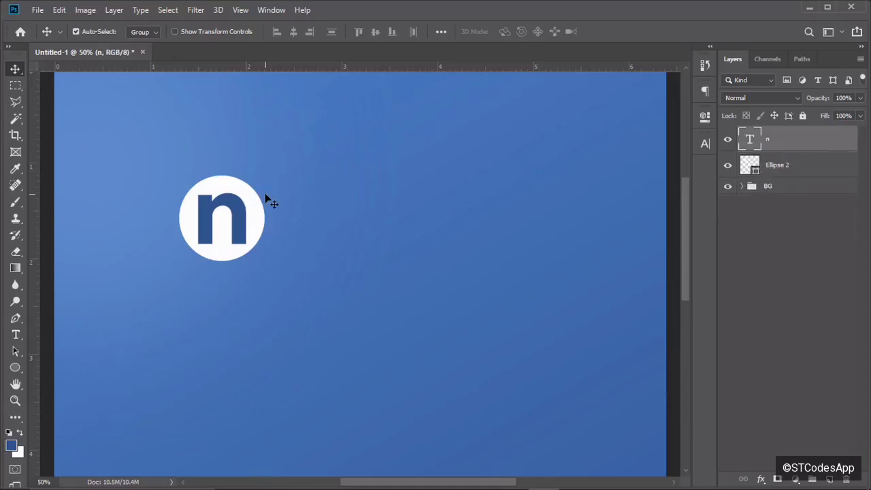
key(ctrl+minus)
key(ctrl+minus)
key(ctrl+plus)
key(ctrl+plus)
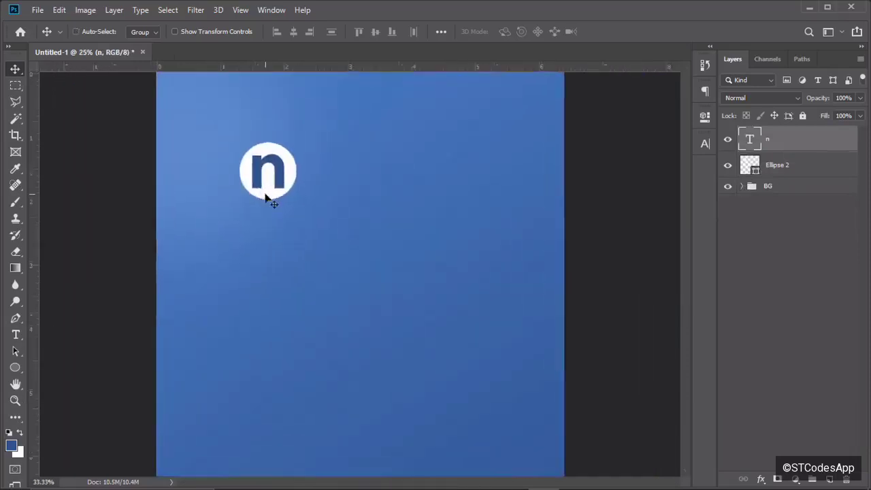
key(ctrl+plus)
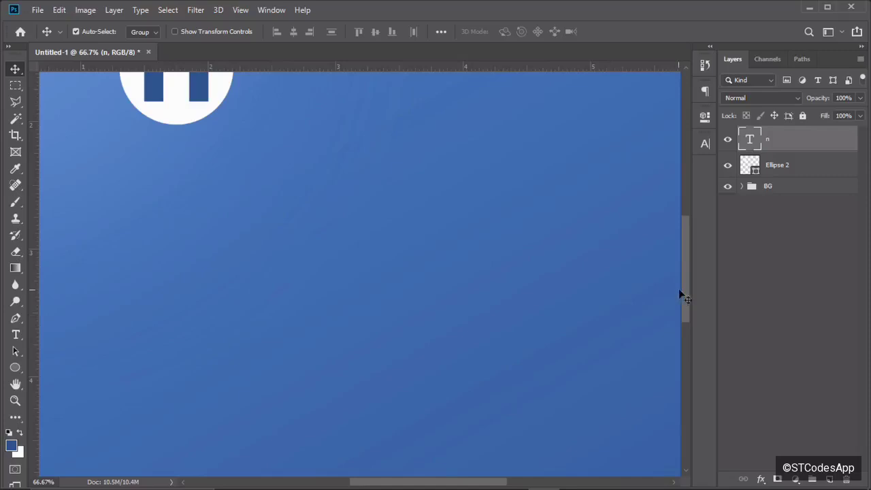
drag(686, 289, 684, 262)
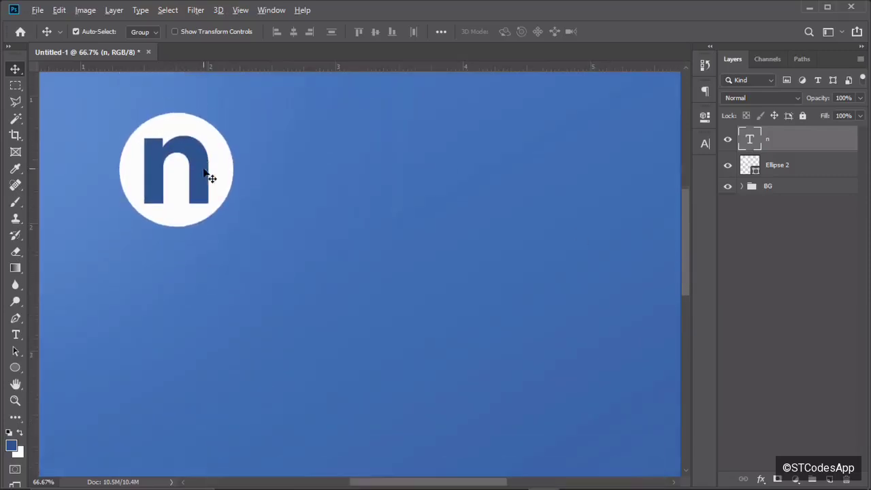
Duplicate the dark blue 'n' to the right of the circle and retype it as 'nouvells'.
drag(207, 173, 312, 221)
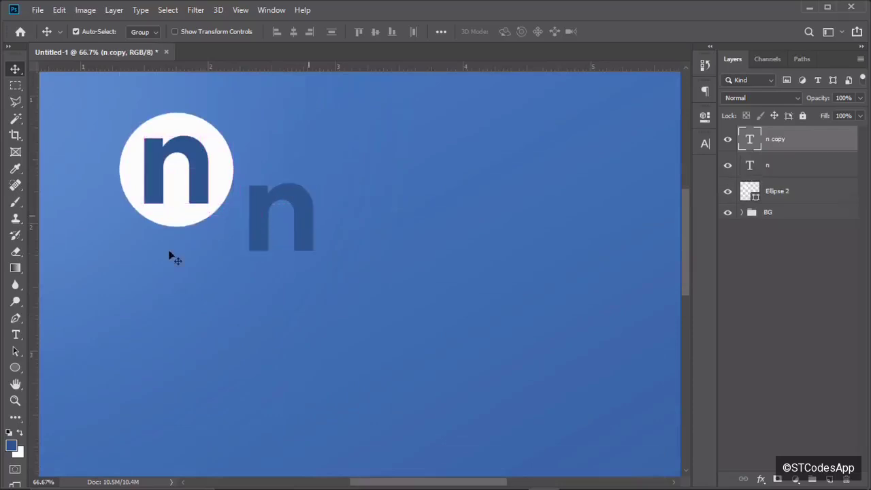
click(16, 317)
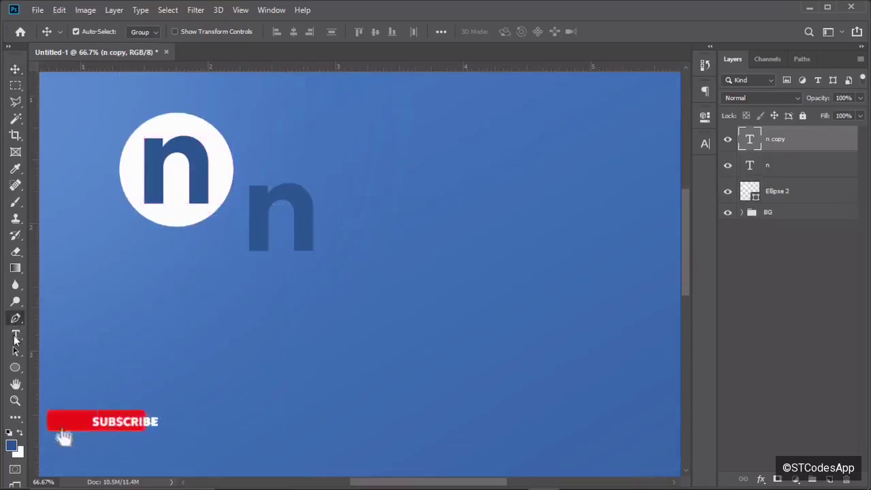
click(16, 335)
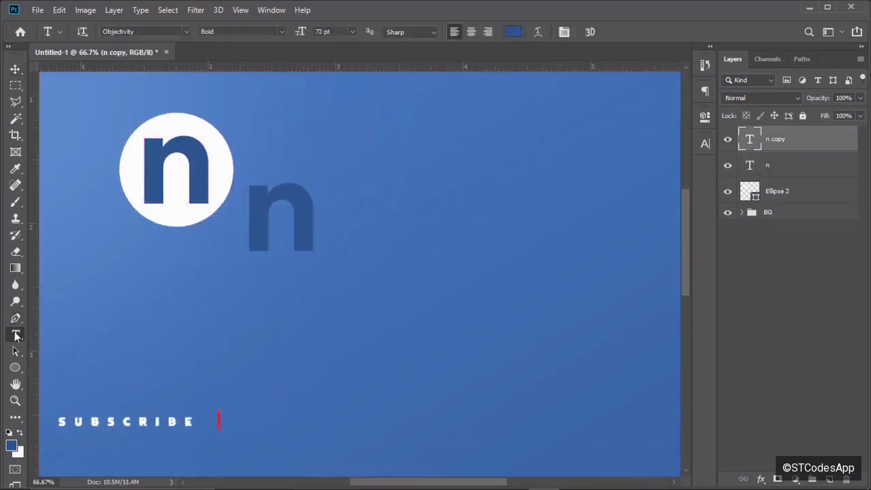
click(318, 215)
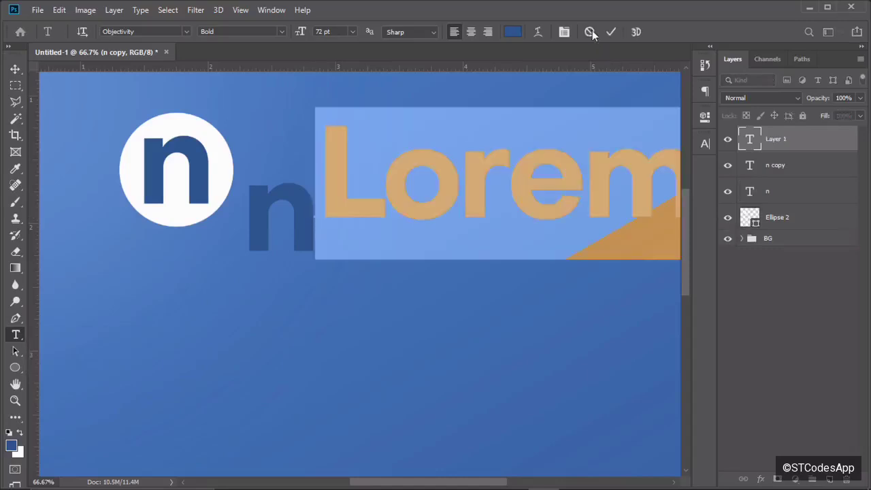
click(590, 32)
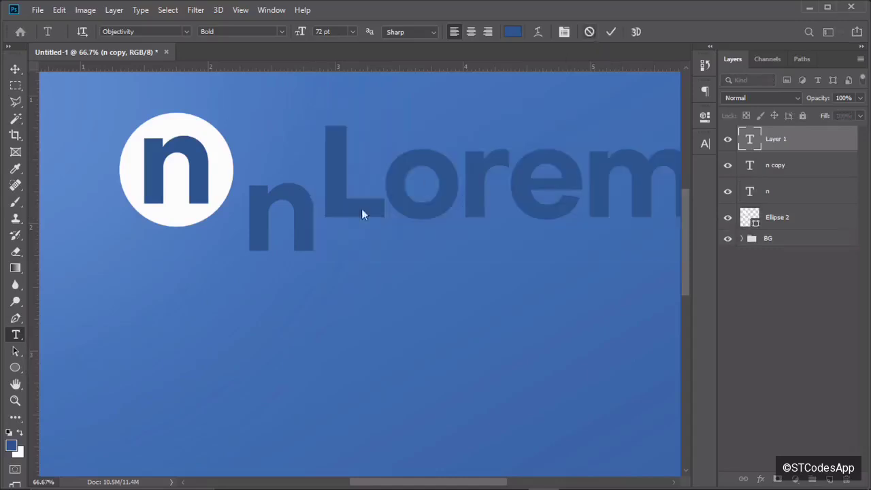
click(314, 215)
text(ou)
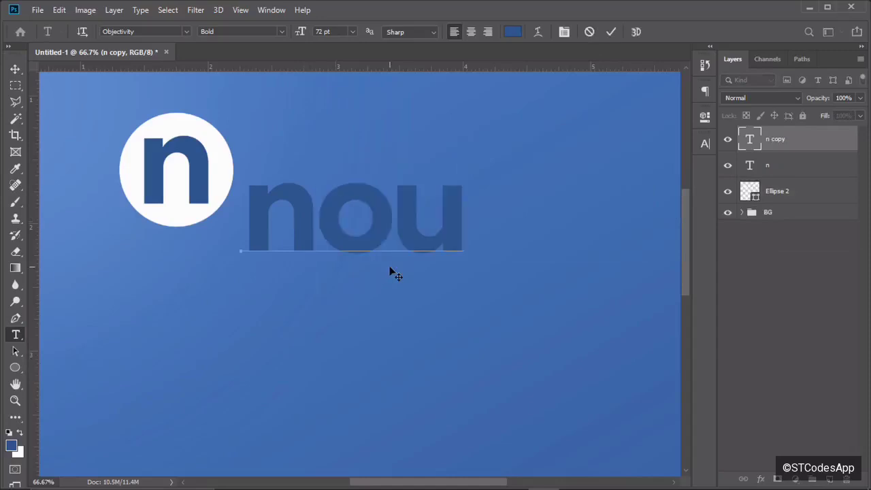
text(ve)
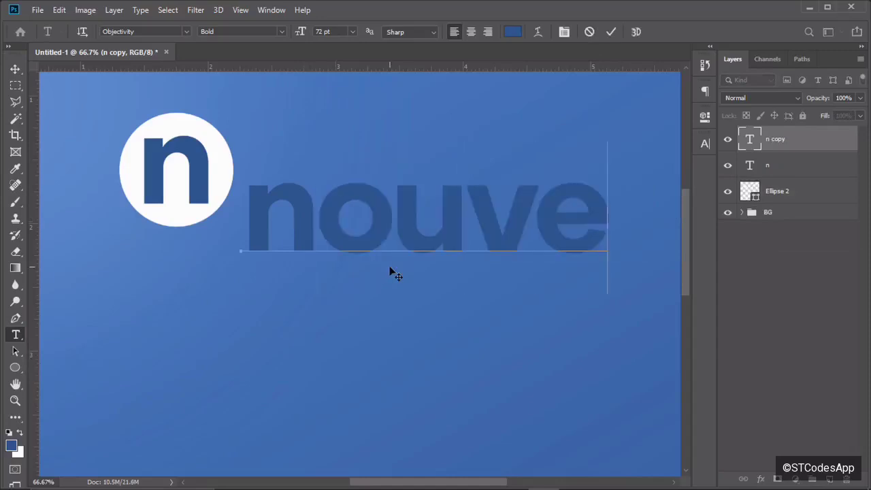
text(lls)
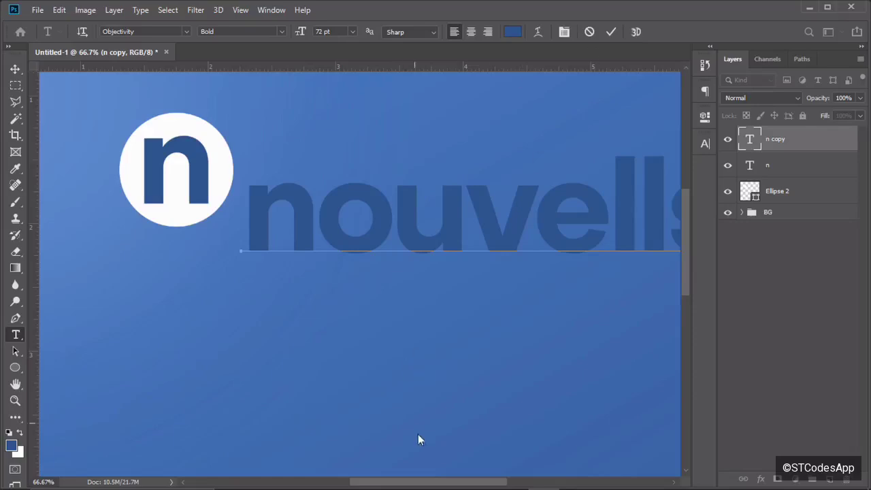
click(611, 31)
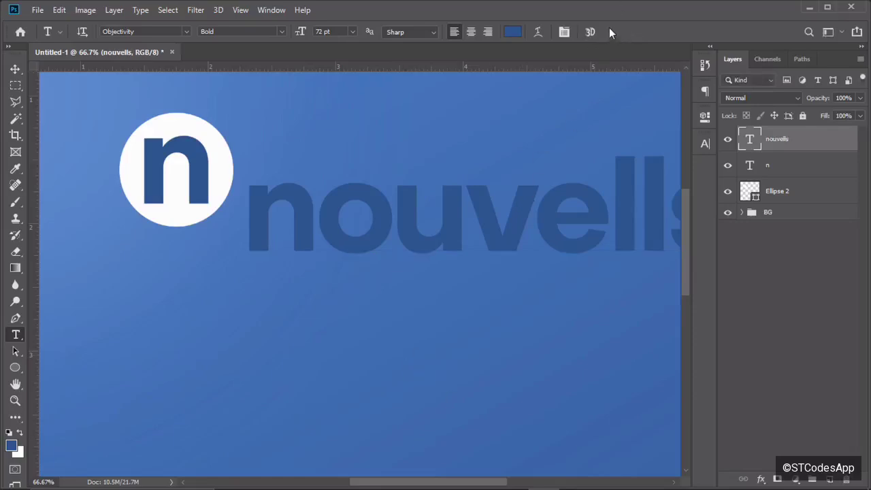
Change the wordmark's text colour to white (ffffff).
drag(420, 484, 442, 483)
click(706, 145)
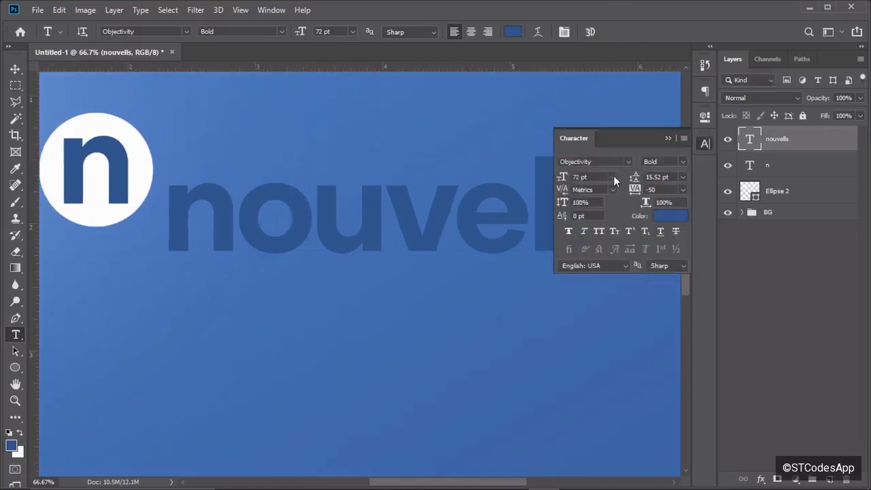
click(667, 217)
text(ffffff)
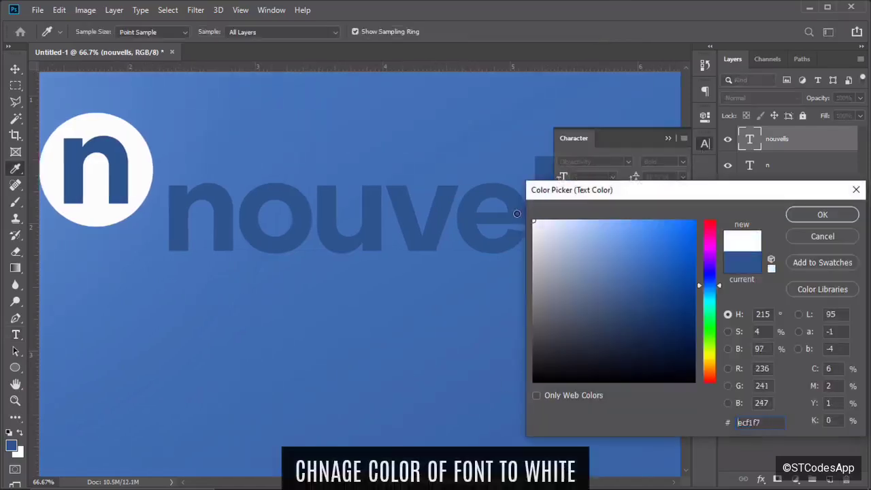
click(807, 216)
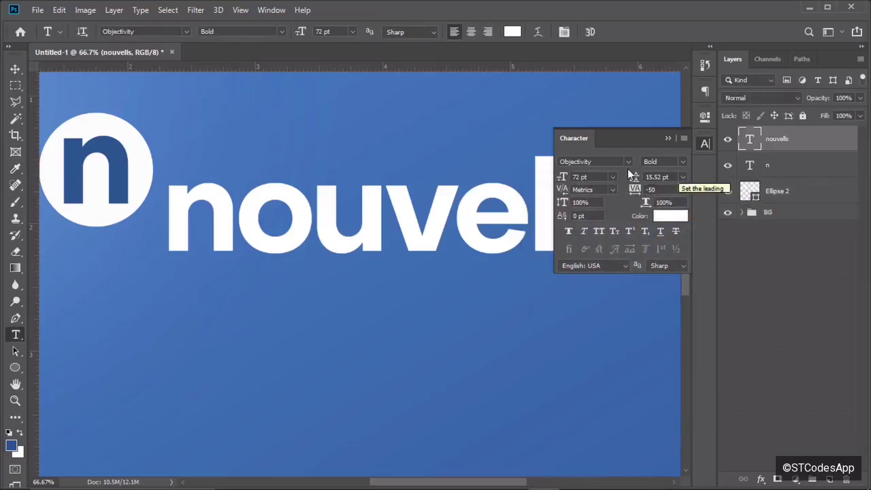
Reduce the wordmark's font size from 72 to 60 pt.
click(581, 177)
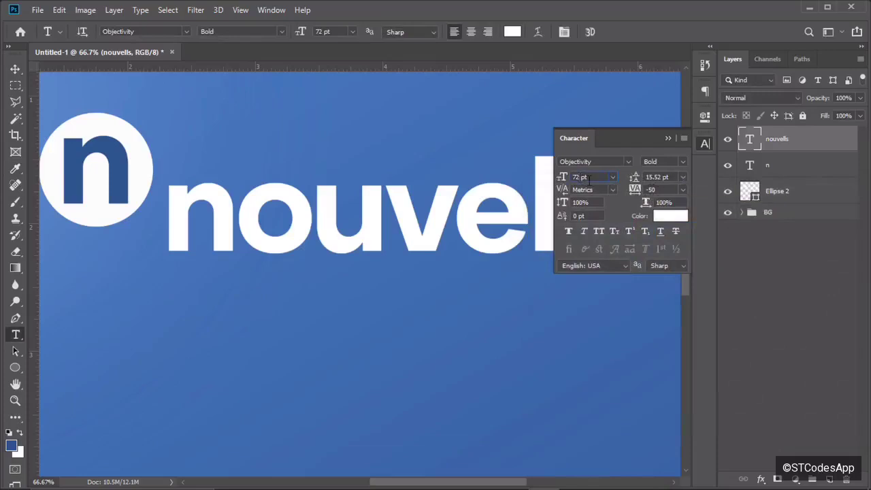
key(BackSpace)
key(BackSpace)
text(64)
key(Return)
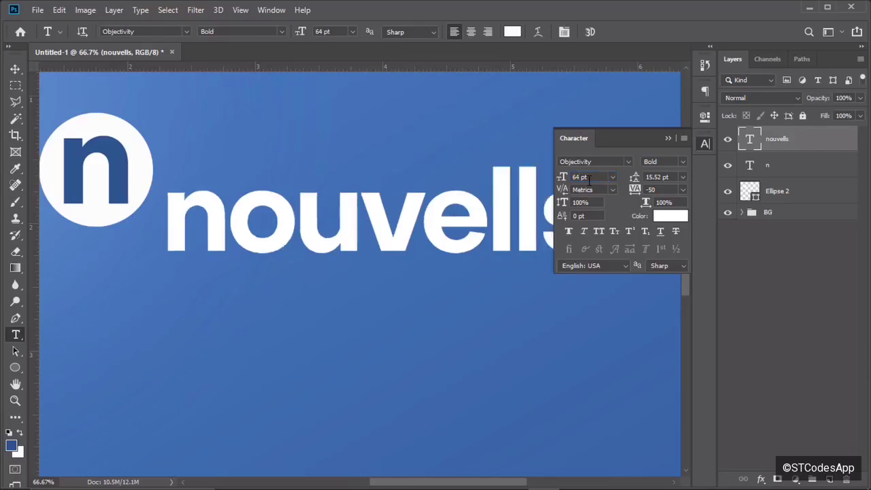
key(Left)
key(Left)
key(Left)
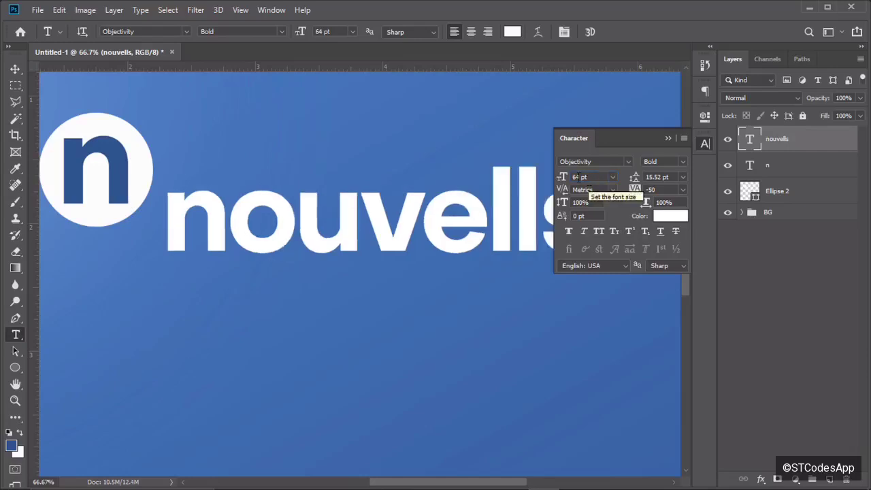
key(BackSpace)
text(0)
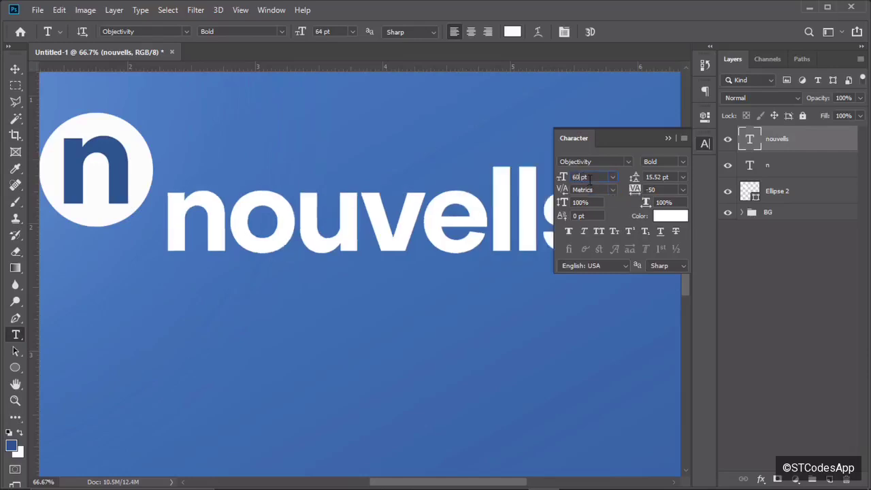
key(Return)
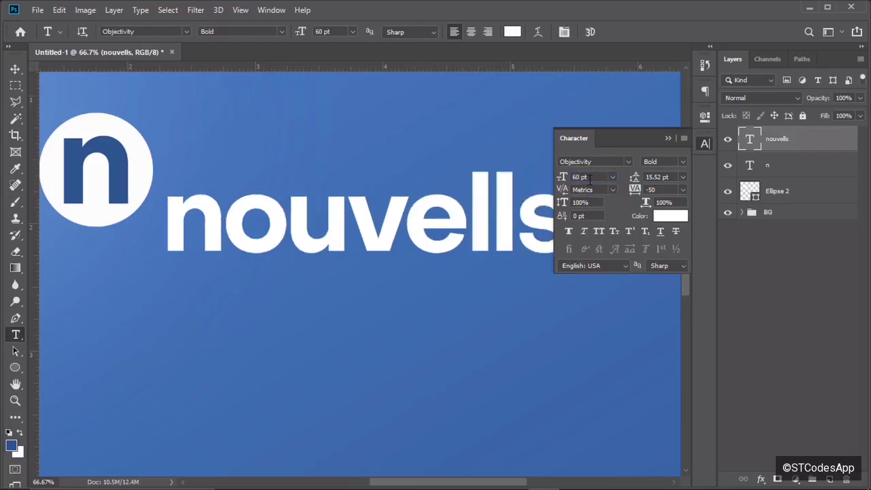
click(668, 138)
Move the nouvells wordmark up so it sits beside the circle logo.
key(v)
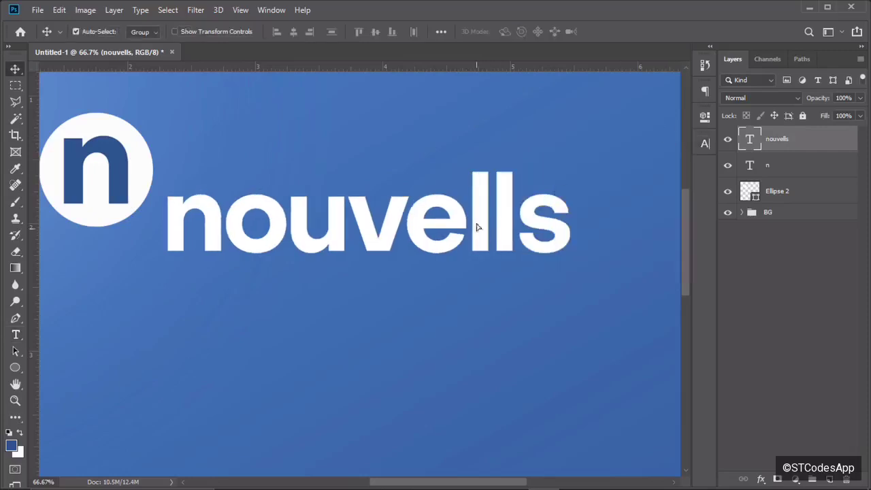
drag(477, 228, 472, 165)
key(ctrl+minus)
key(ctrl+minus)
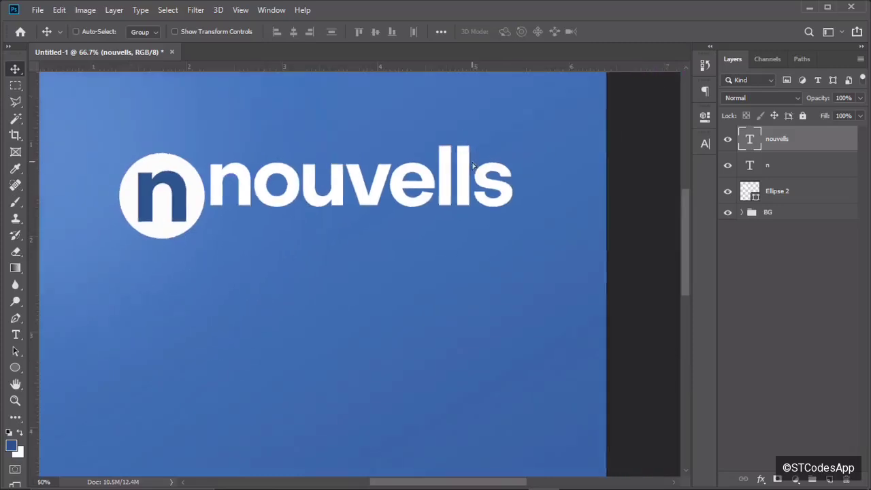
key(ctrl+plus)
key(ctrl+plus)
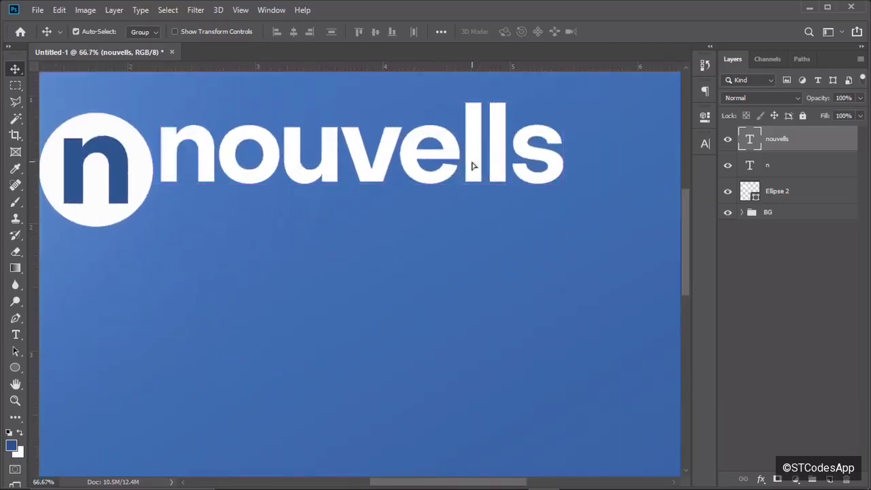
Place a duplicate 'nouvells copy' directly beneath the original wordmark.
mouse_move(472, 165)
mouse_down()
mouse_move(472, 215)
mouse_move(470, 182)
mouse_up()
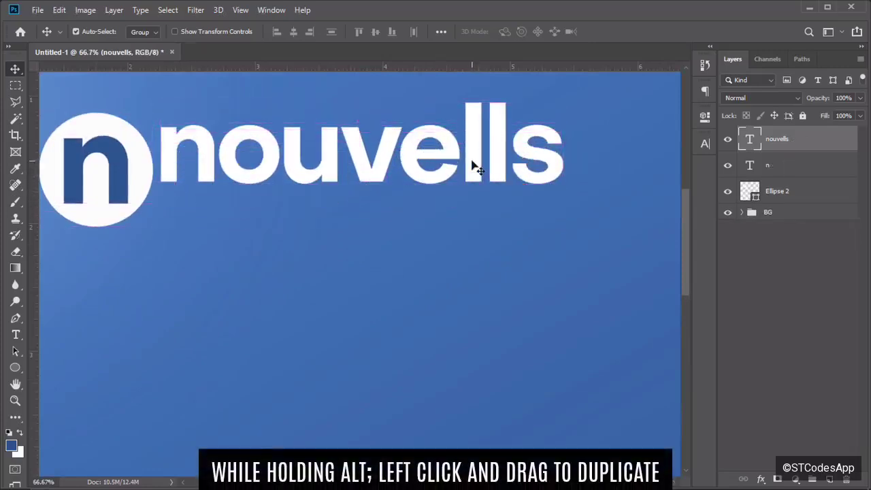
drag(475, 169, 475, 247)
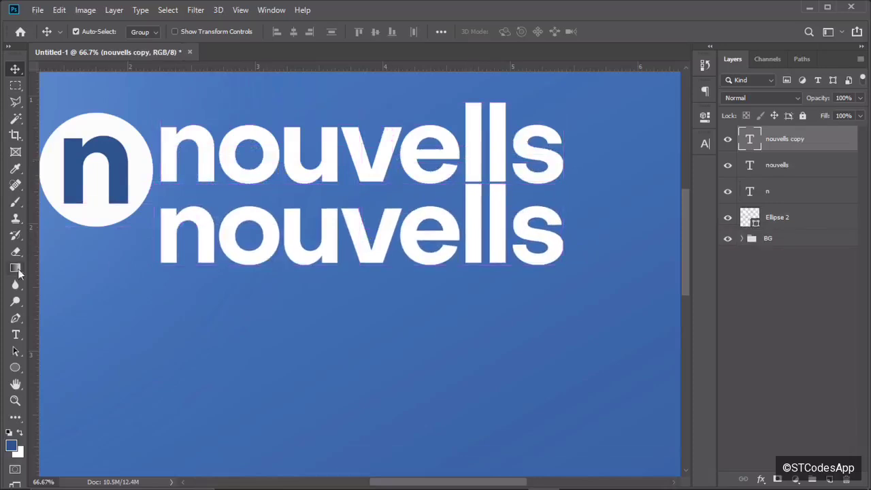
click(15, 336)
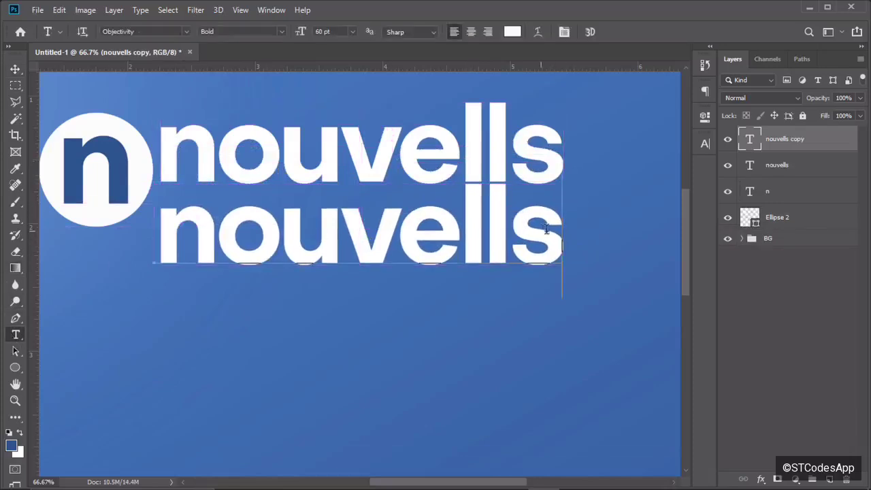
Retype the copied line as 'LET EVERY PROJECT THRIVE' and commit it.
drag(564, 283, 109, 230)
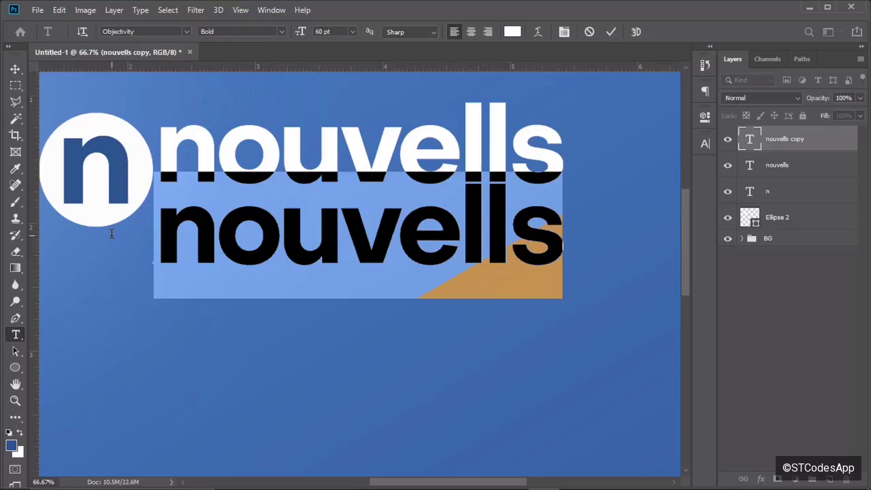
text(LET EVERY)
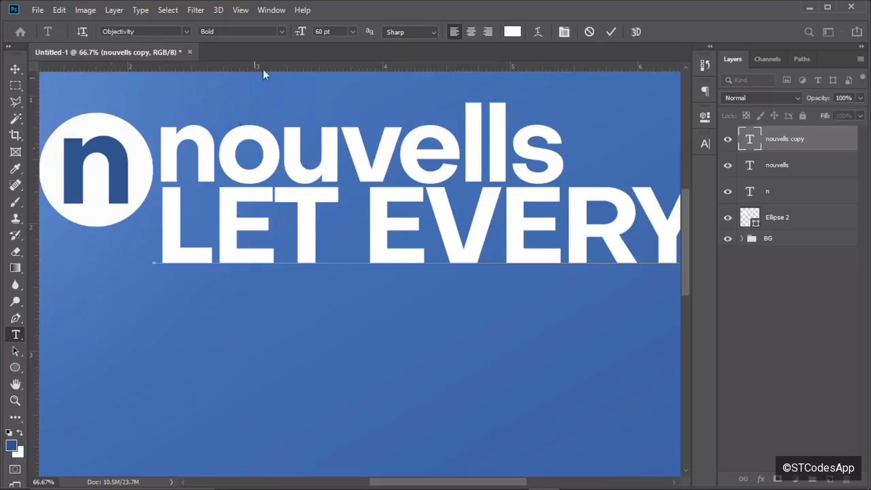
click(611, 31)
key(ctrl+minus)
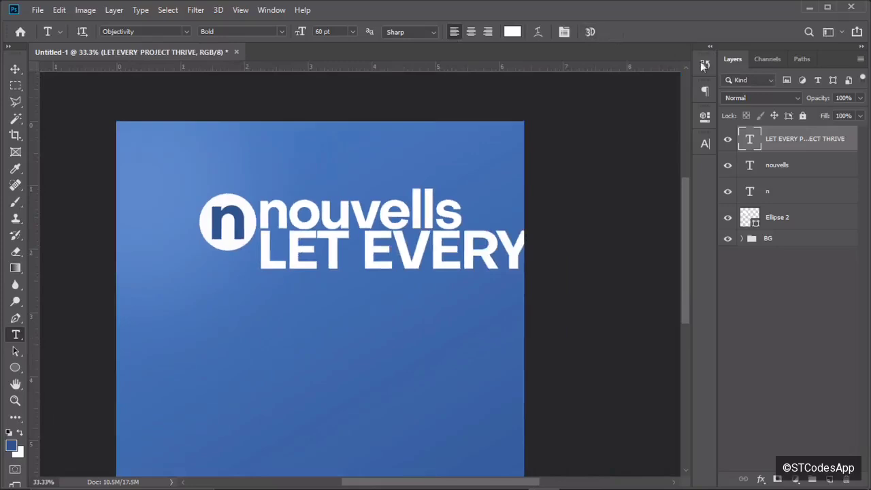
Set the tagline's font size to 12 pt.
click(705, 145)
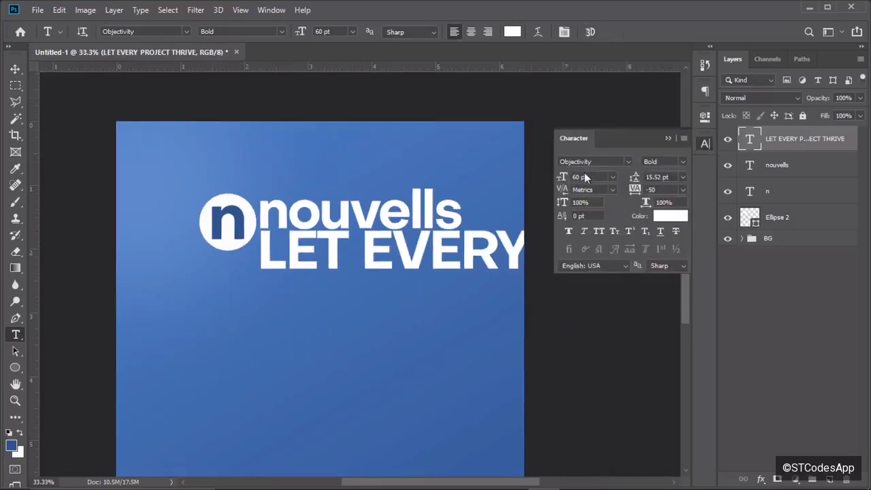
key(BackSpace)
key(BackSpace)
text(12)
key(Return)
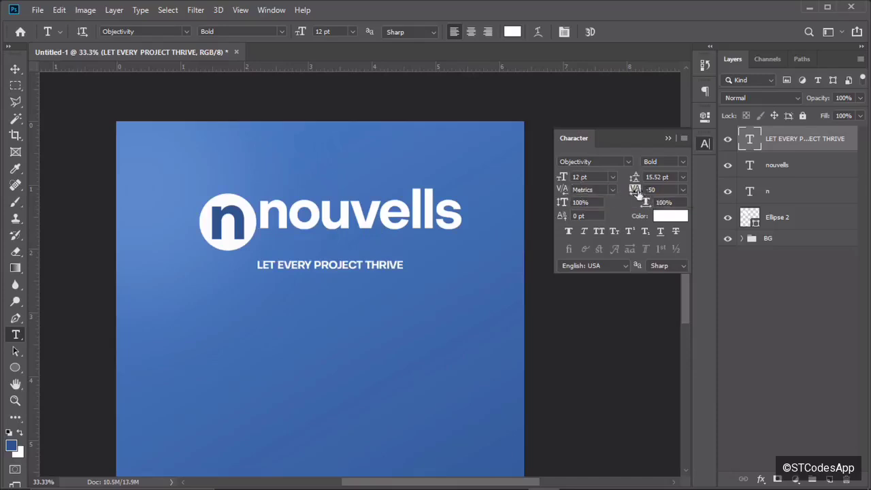
Give the tagline a tracking of 180.
click(683, 190)
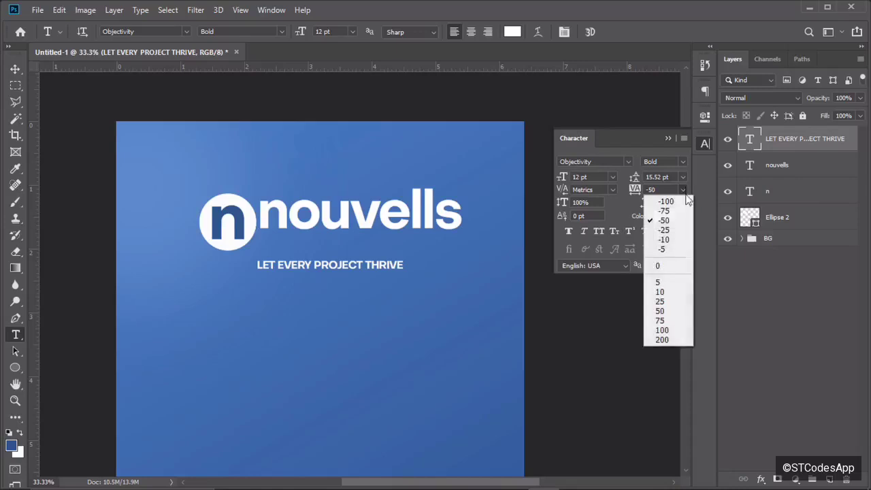
click(670, 330)
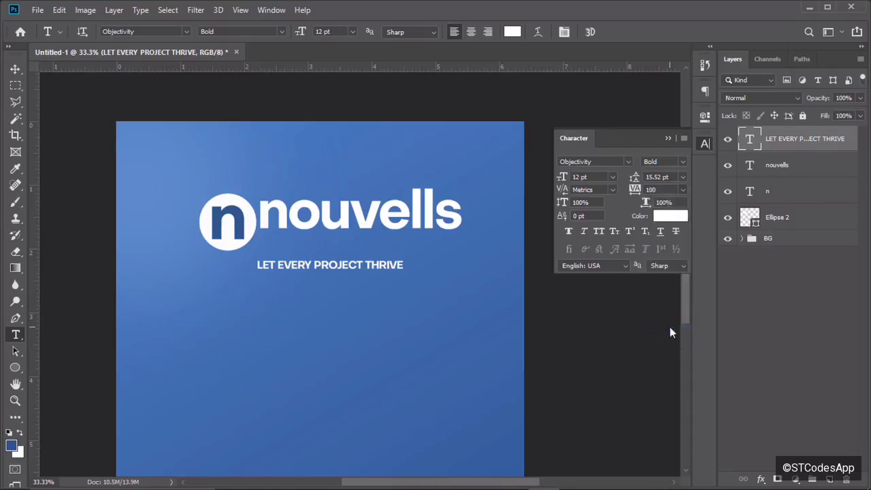
click(683, 190)
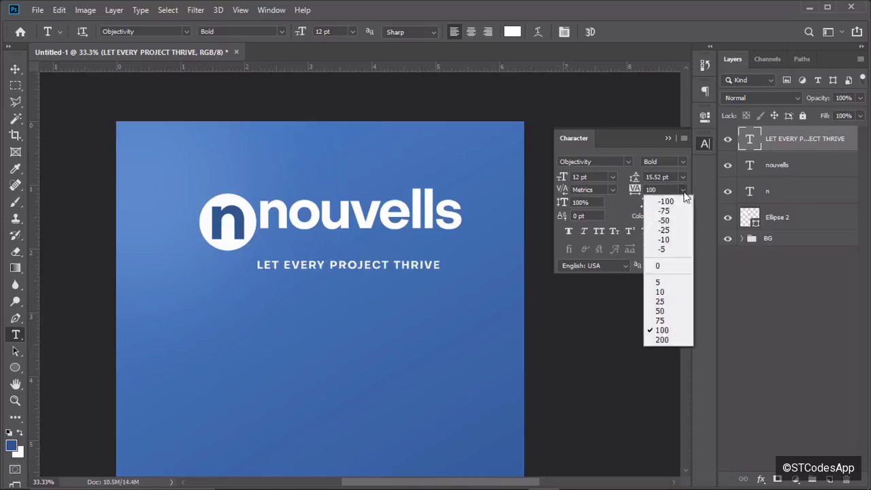
click(651, 191)
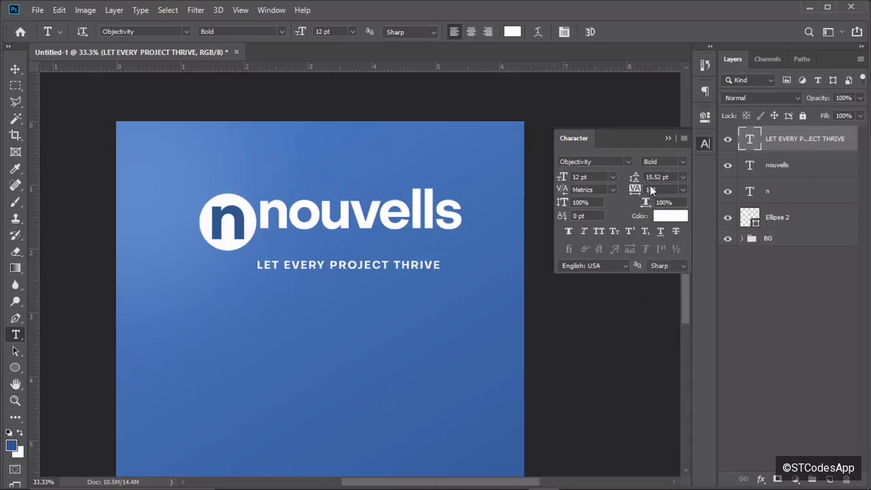
text(150)
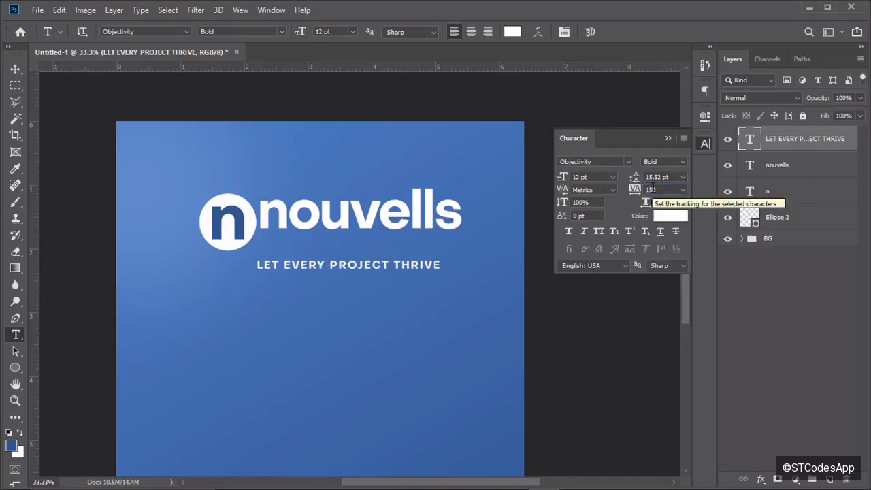
key(Return)
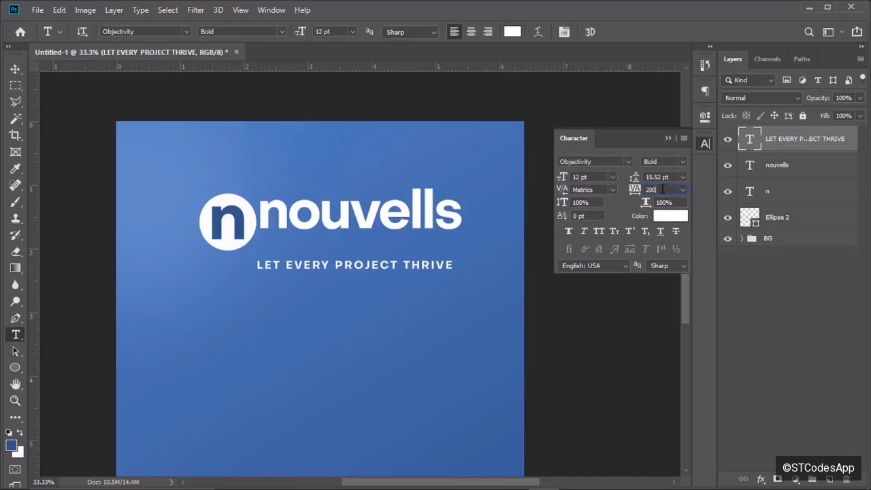
key(Return)
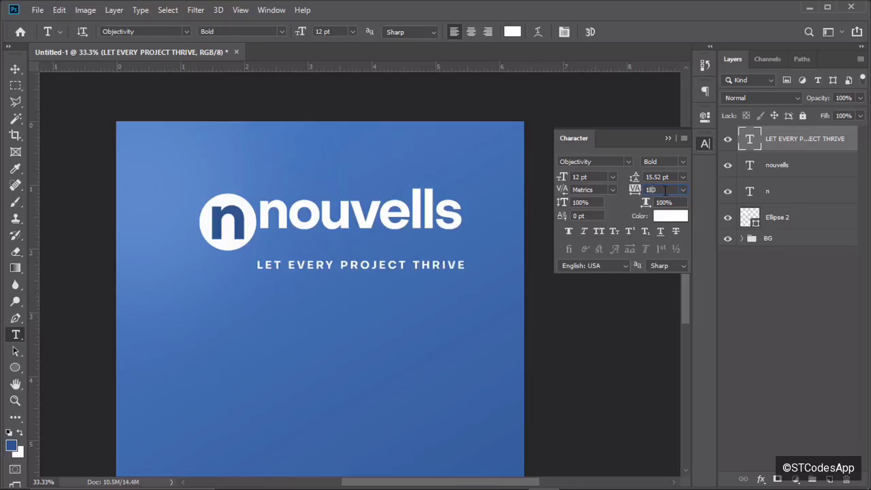
text(180)
key(Return)
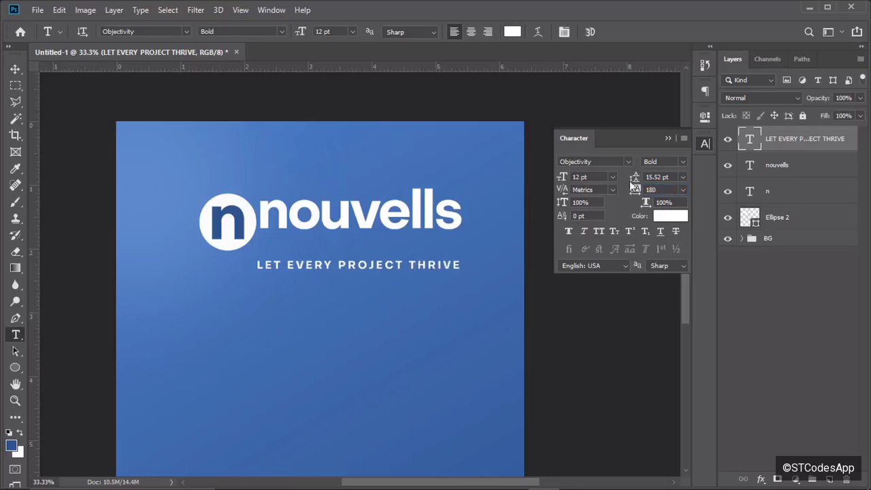
Change the tagline's font weight to Regular.
click(682, 162)
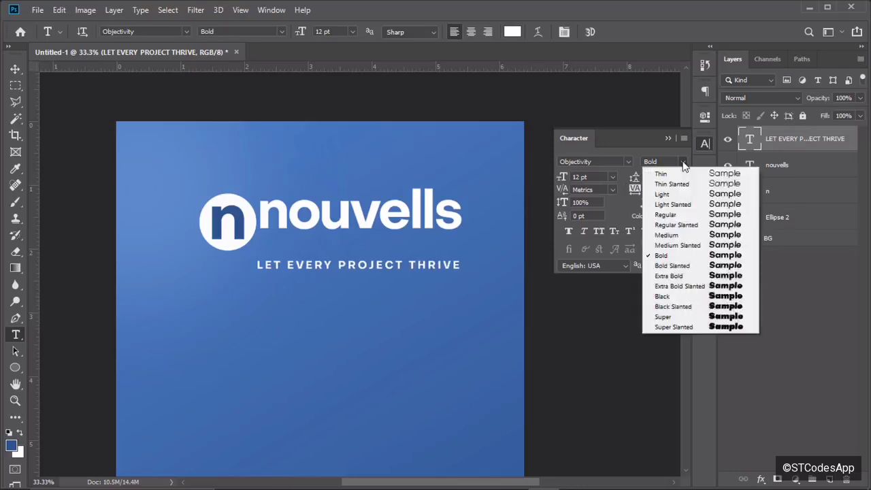
click(666, 214)
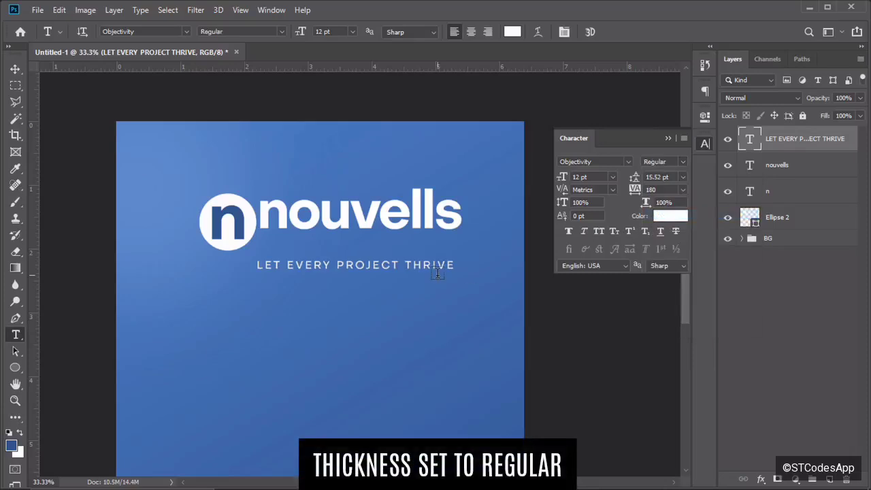
key(v)
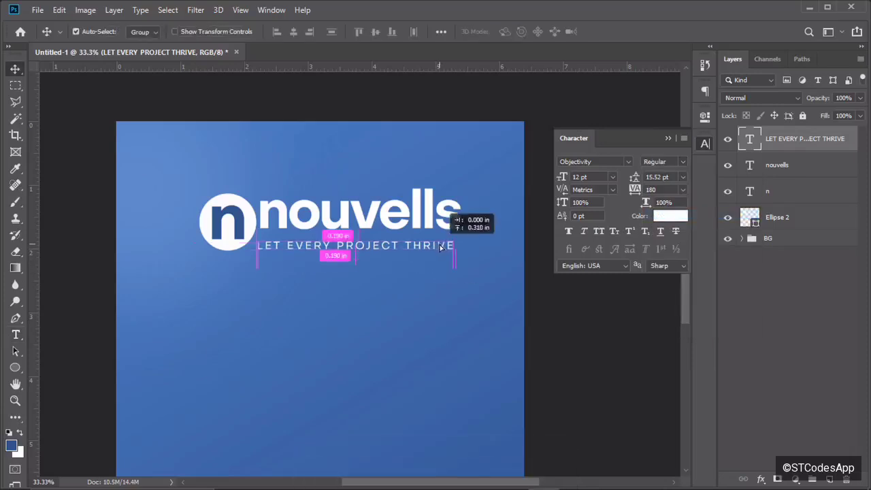
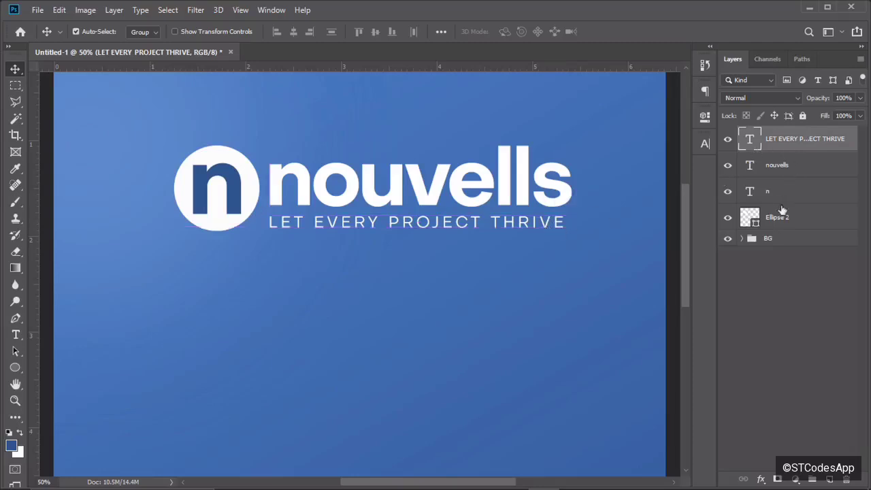
Group the tagline, nouvells, n and Ellipse 2 layers into a group named LOGO.
shift+click(780, 219)
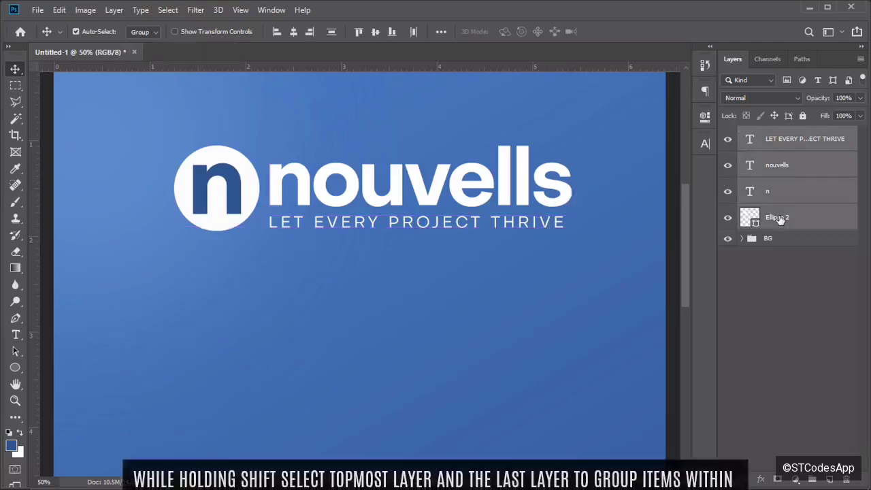
key(ctrl+g)
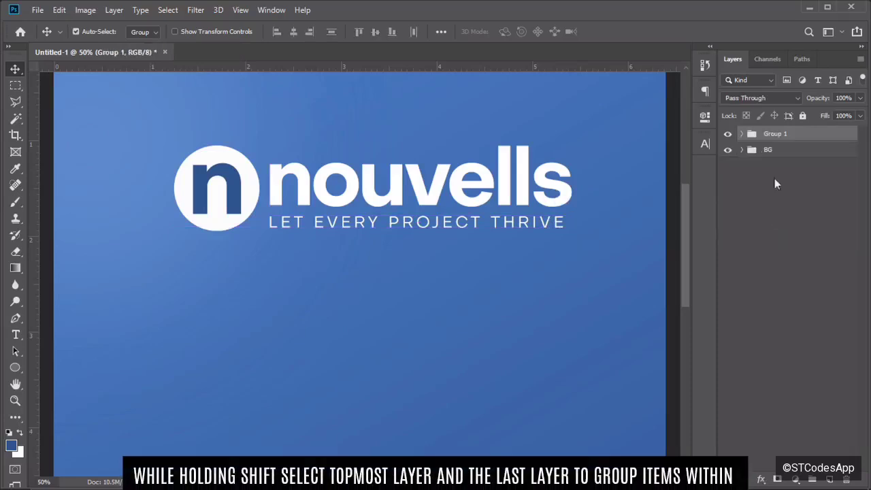
double_click(779, 133)
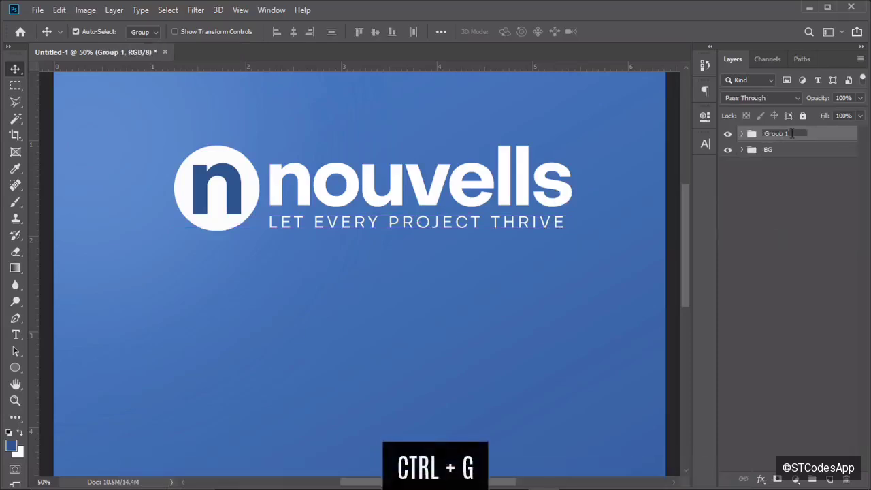
drag(792, 134, 771, 134)
text(LO)
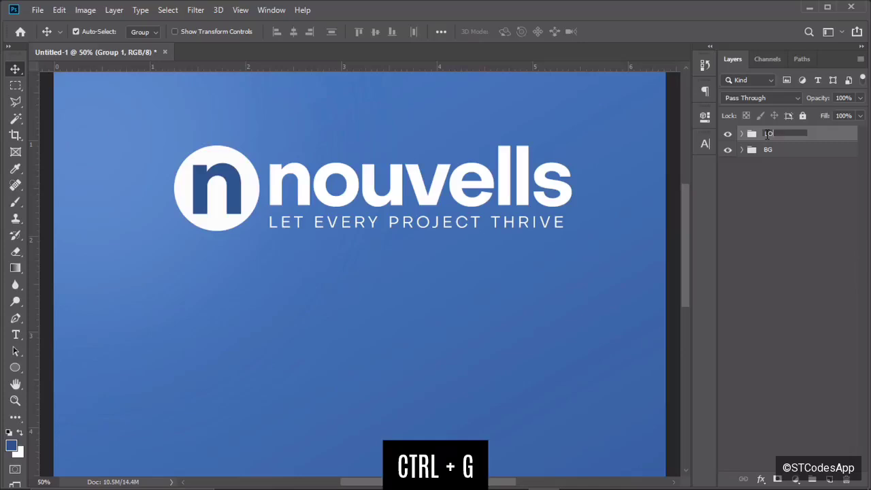
text(GO)
key(Return)
key(ctrl+minus)
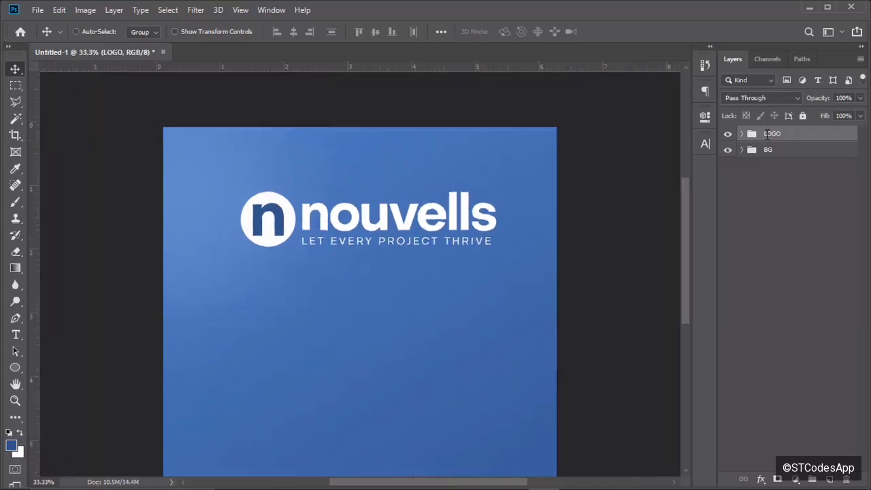
key(ctrl+minus)
key(ctrl+equal)
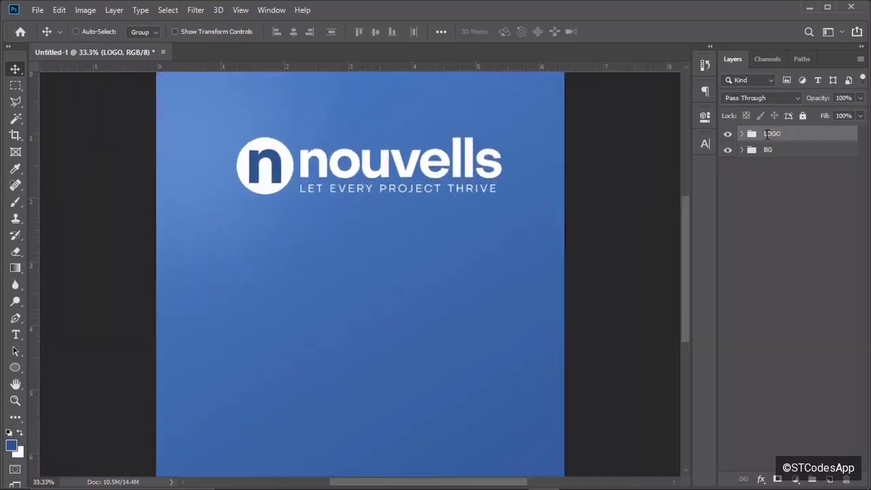
key(ctrl+t)
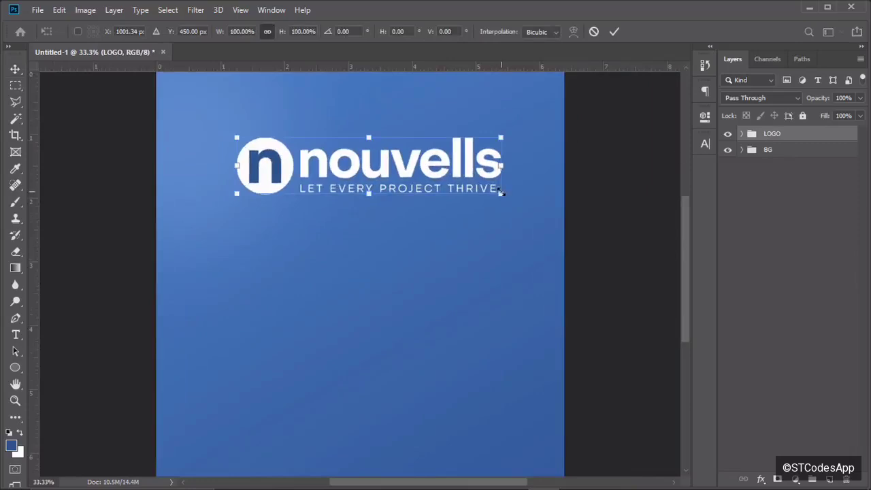
Scale the LOGO group down to about 46.59%.
drag(501, 194, 260, 121)
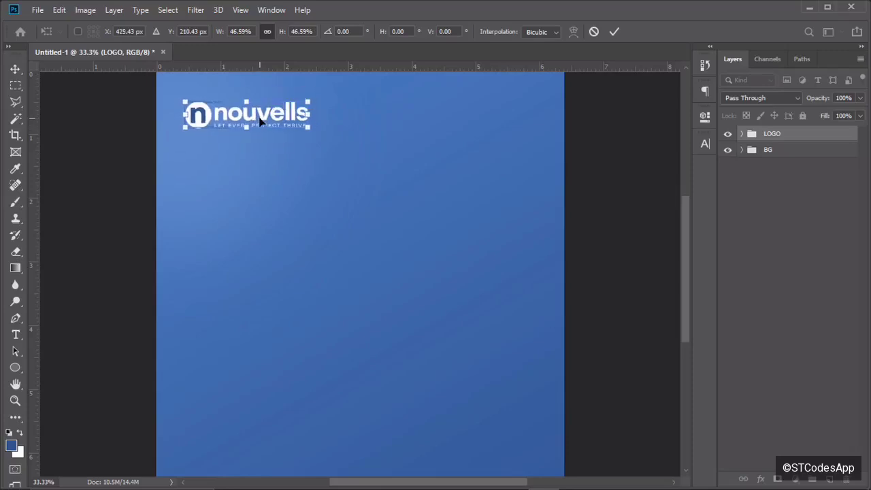
key(ctrl+plus)
scroll(685, 215, up, 2)
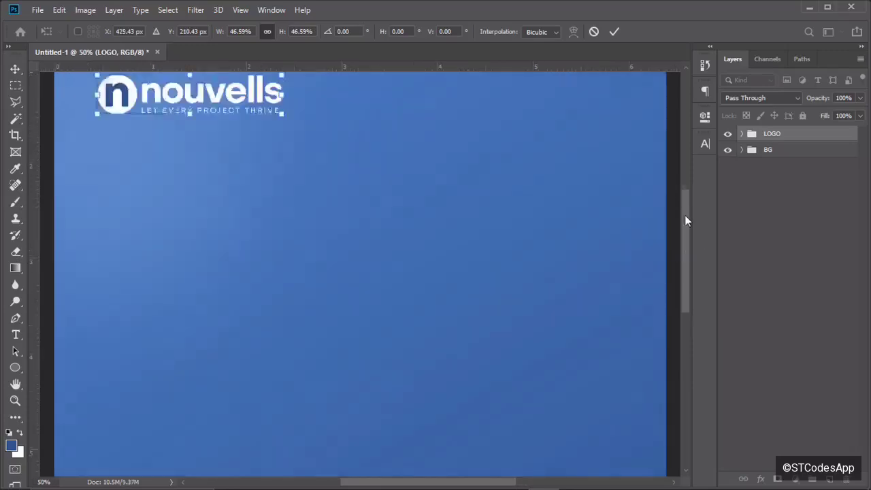
drag(685, 221, 685, 195)
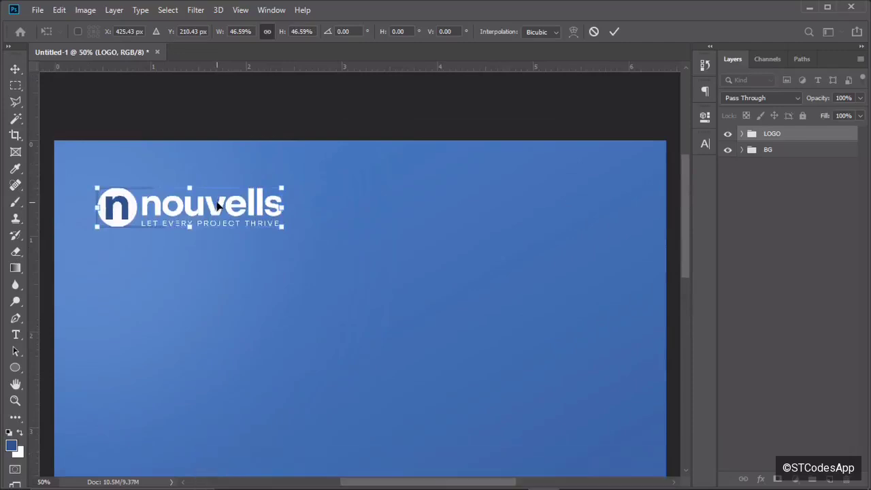
Place the scaled logo in the top-left corner and add a vertical guide at 1 inch.
drag(218, 206, 215, 240)
click(616, 32)
key(ctrl+minus)
key(ctrl+minus)
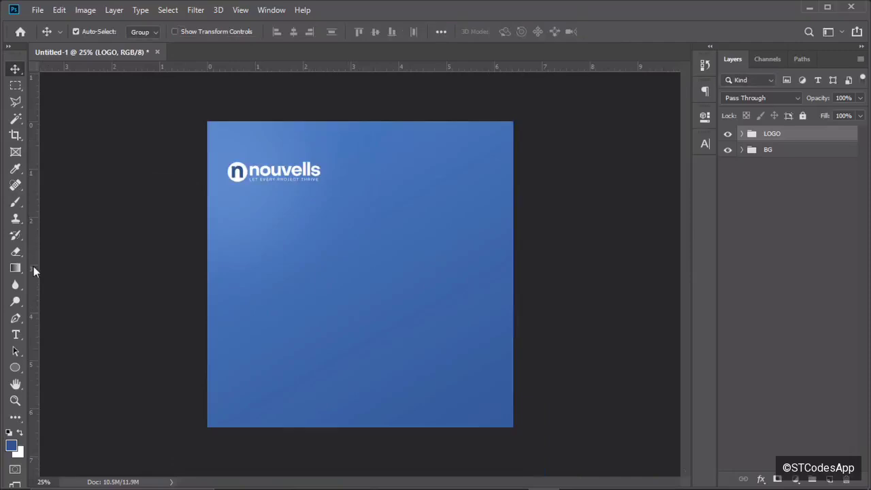
drag(33, 266, 253, 257)
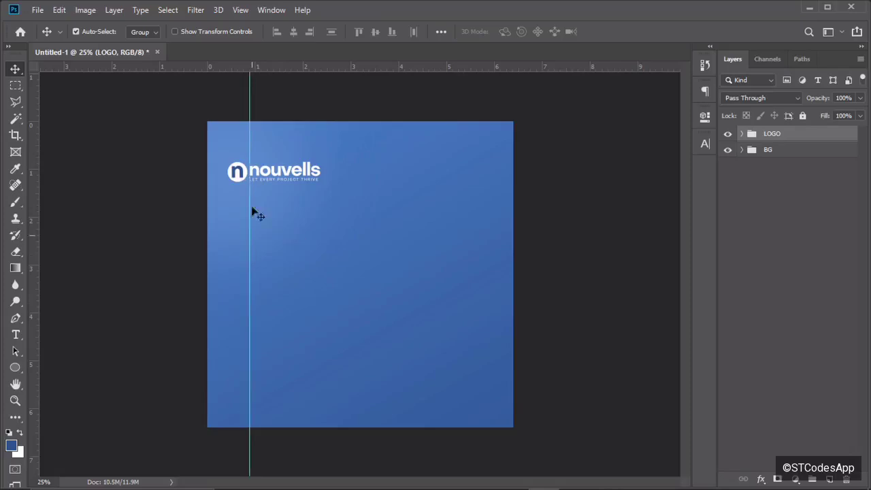
Add a right-side vertical guide and fine-tune both vertical margin guides.
key(ctrl+plus)
key(ctrl+plus)
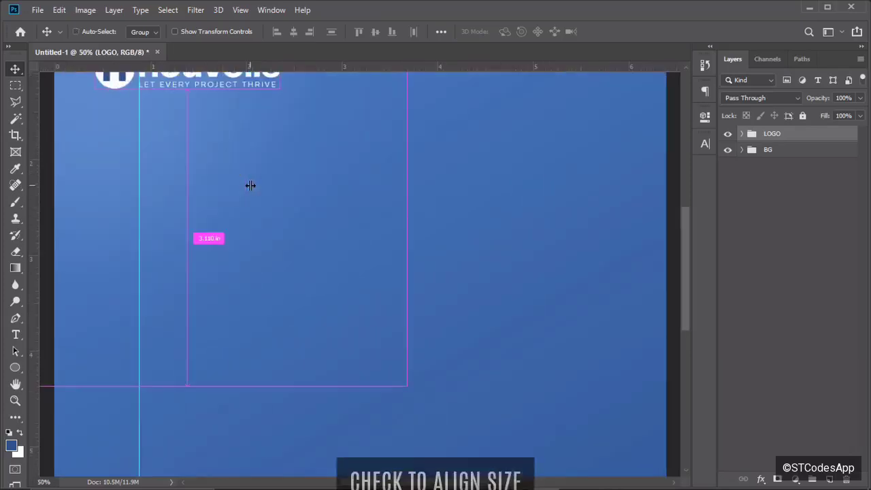
key(ctrl+minus)
key(ctrl+minus)
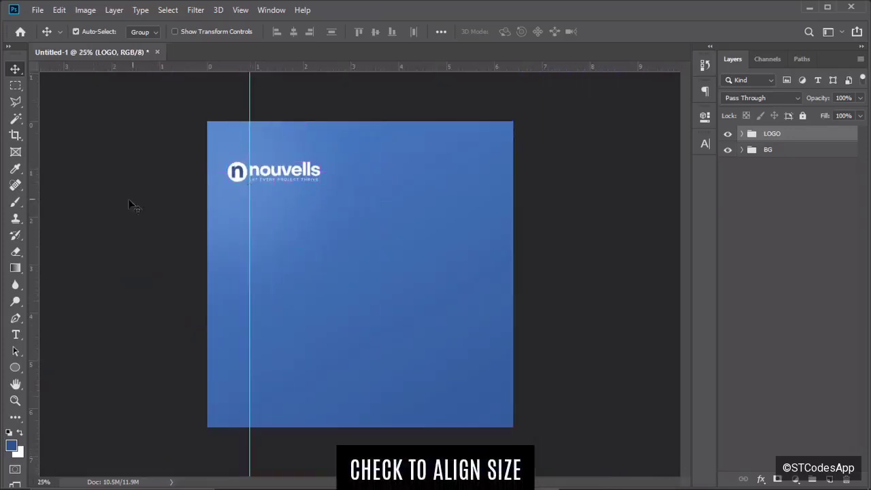
drag(38, 249, 475, 244)
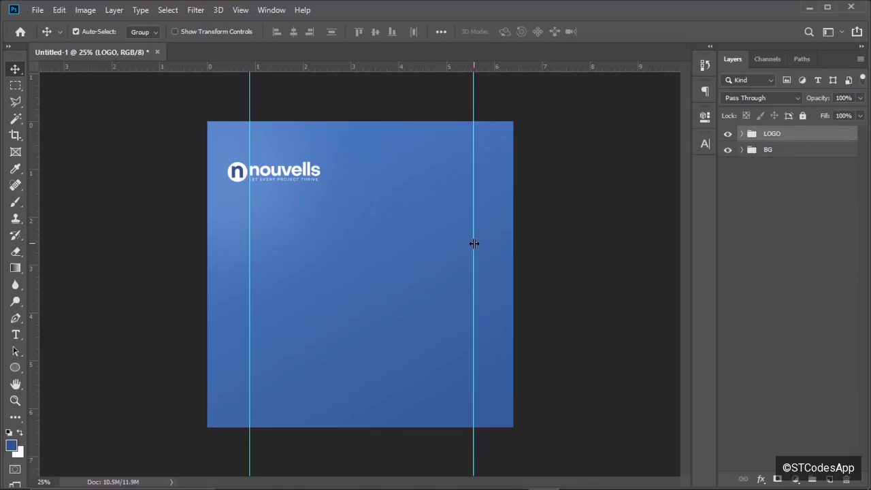
drag(475, 244, 478, 244)
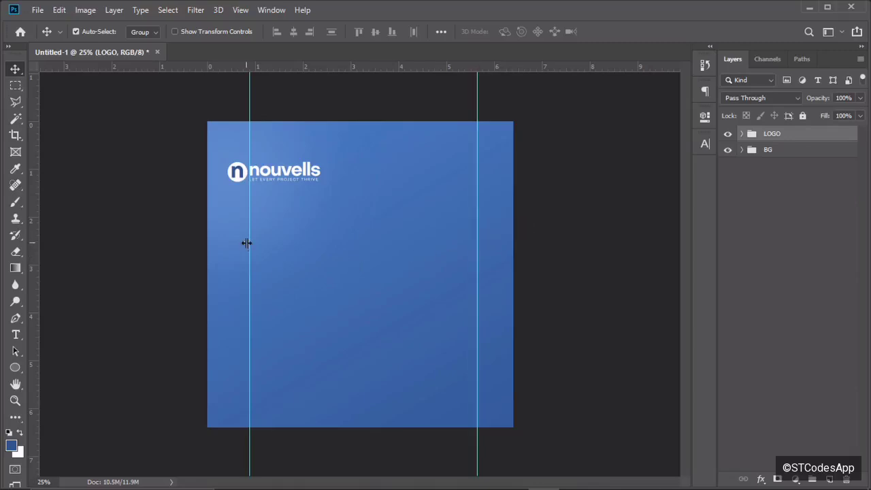
drag(247, 247, 246, 245)
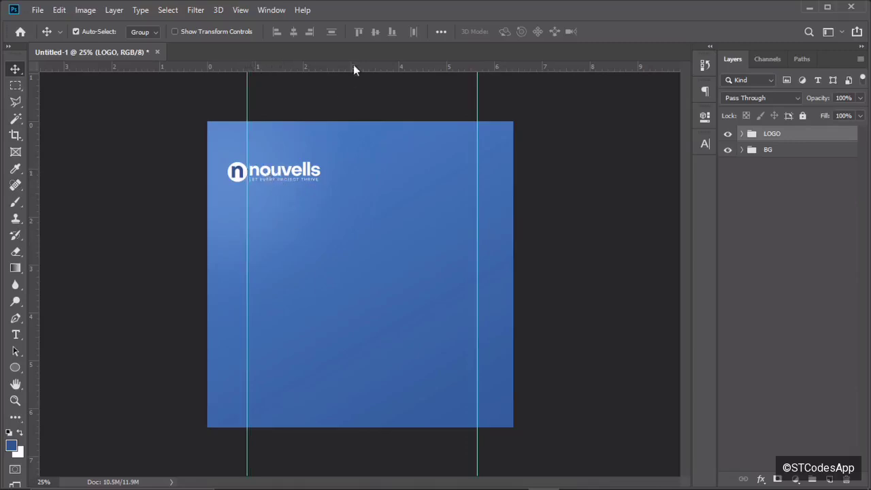
Add top and bottom horizontal margin guides, adjust them, and snap the logo to the top-left corner.
drag(355, 65, 364, 162)
drag(360, 68, 379, 388)
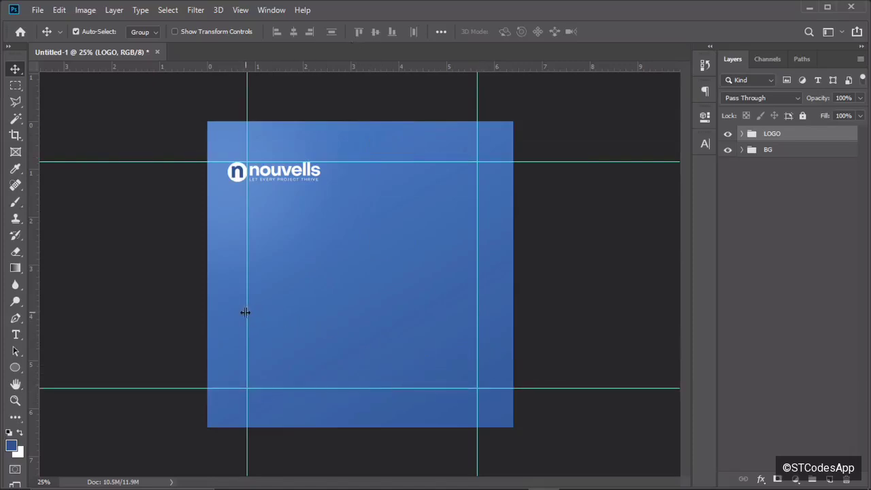
drag(245, 313, 243, 313)
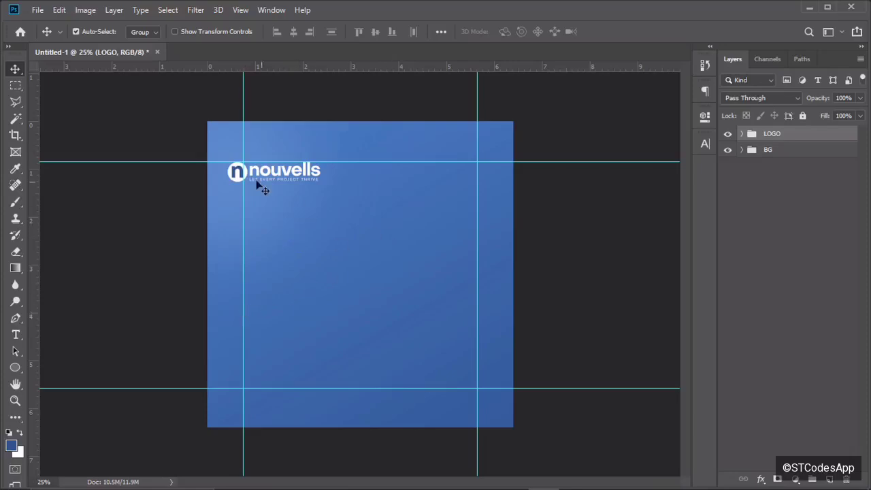
drag(298, 161, 299, 152)
drag(307, 389, 307, 394)
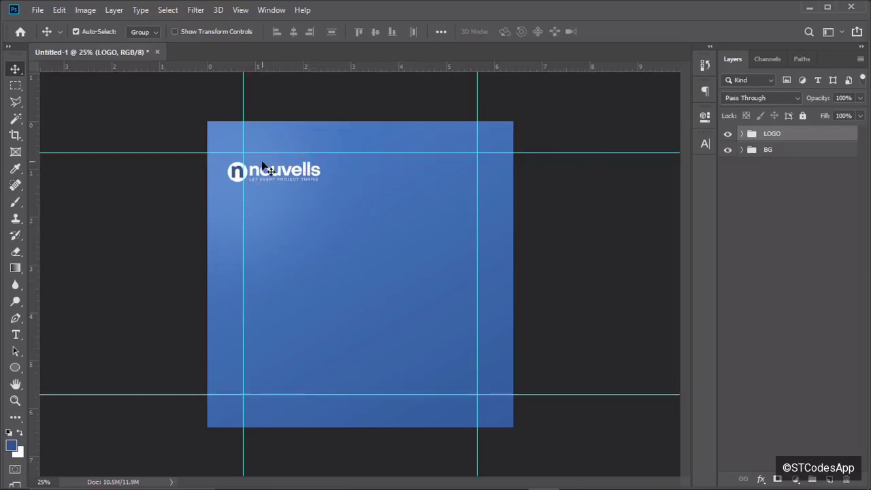
drag(259, 173, 276, 166)
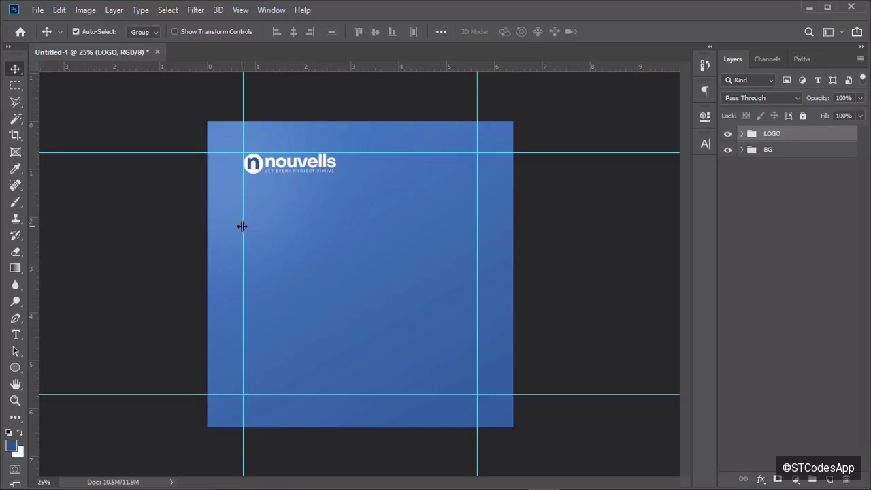
Reopen the logo's transform, undo an accidental rotation, and commit it unchanged.
key(ctrl+t)
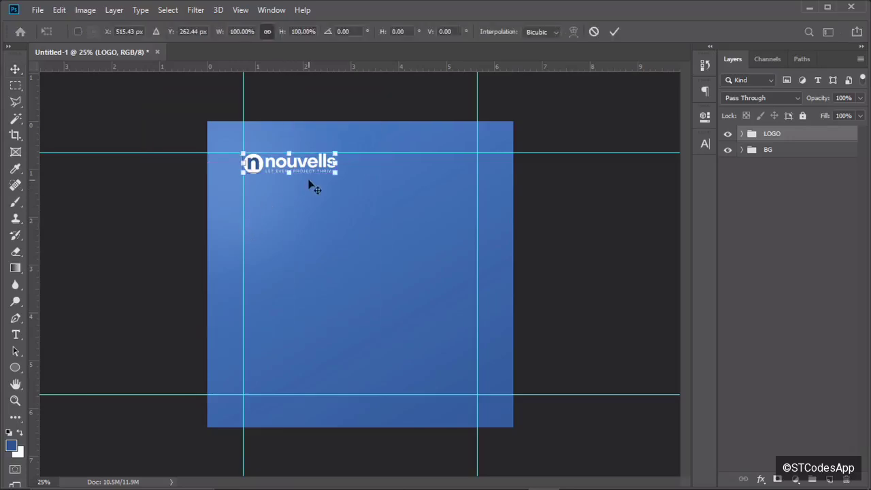
drag(345, 171, 317, 169)
key(ctrl+z)
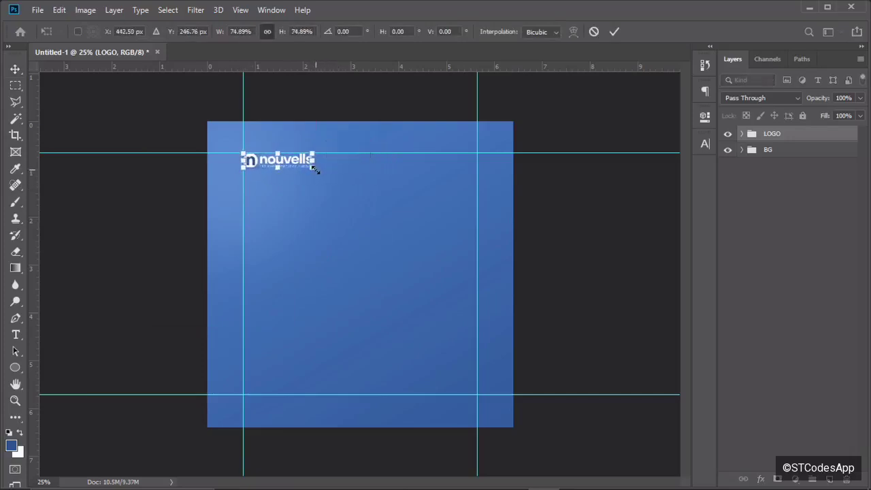
click(614, 32)
Zoom in and out repeatedly to check the logo and margin layout.
scroll(354, 224, up, 1)
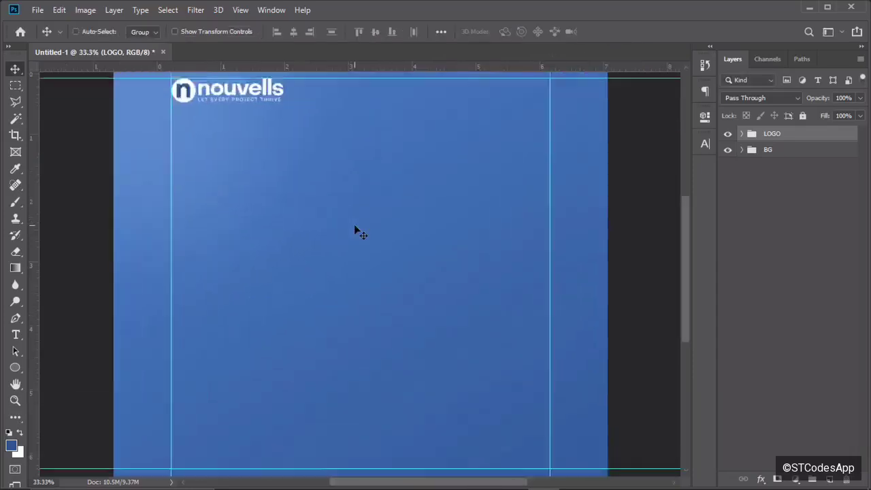
scroll(354, 230, down, 1)
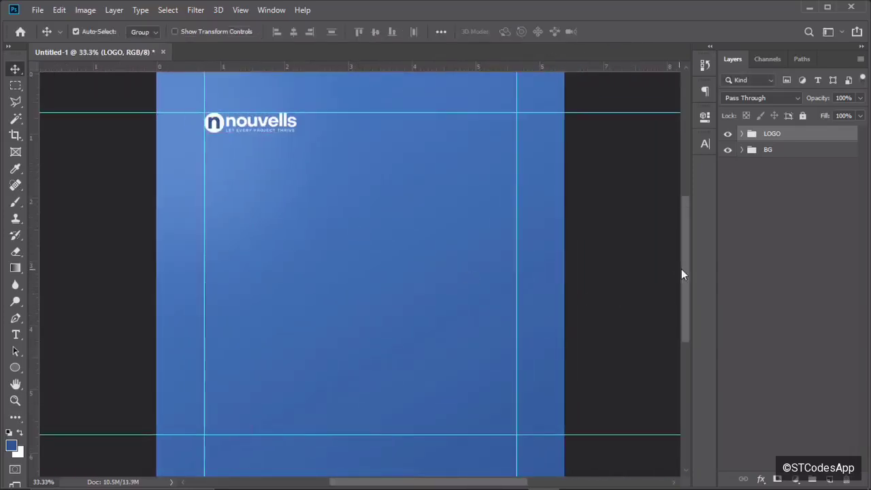
mouse_move(682, 270)
mouse_down()
mouse_move(683, 236)
mouse_move(683, 263)
mouse_up()
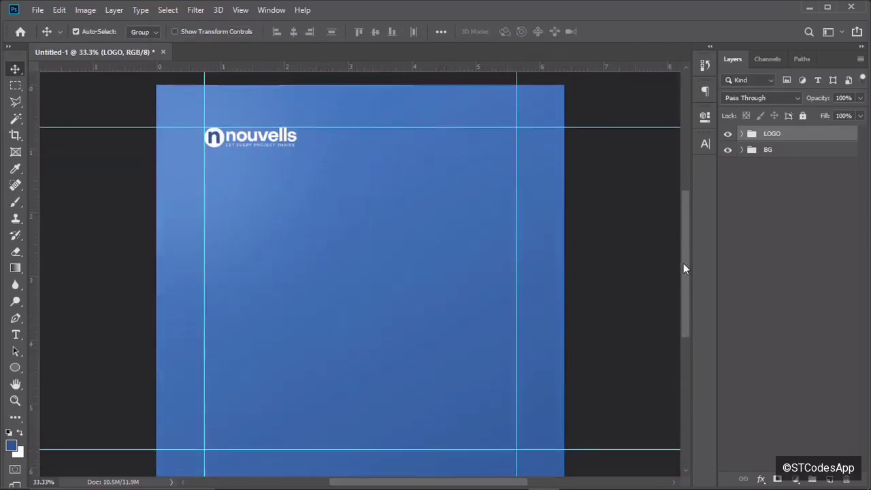
key(ctrl+plus)
key(ctrl+minus)
key(ctrl+minus)
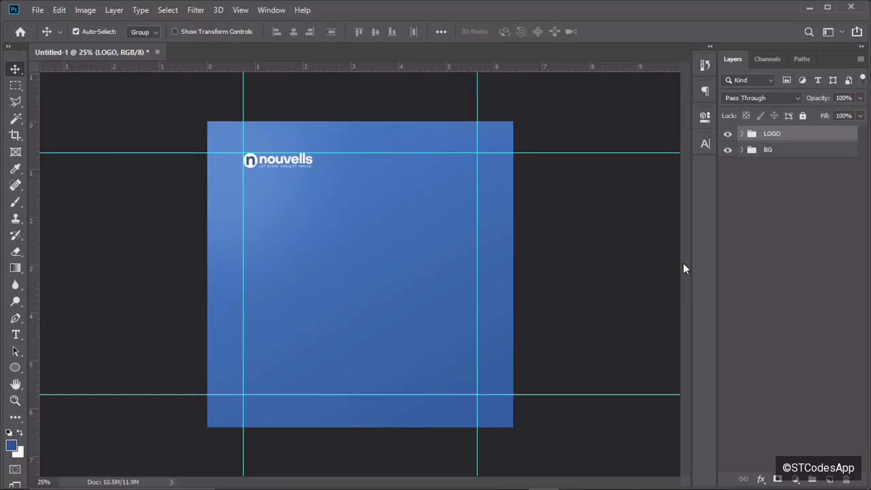
key(ctrl+minus)
key(ctrl+plus)
key(ctrl+plus)
key(ctrl+plus)
key(ctrl+plus)
key(ctrl+plus)
key(ctrl+minus)
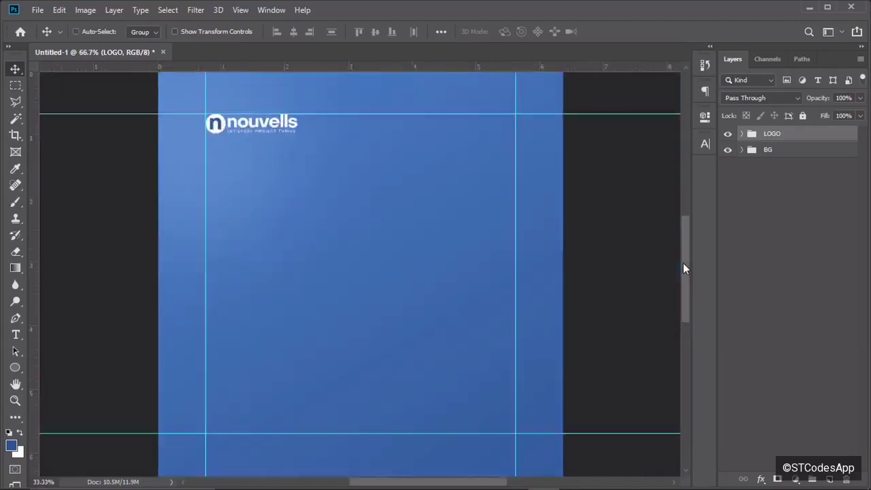
key(ctrl+minus)
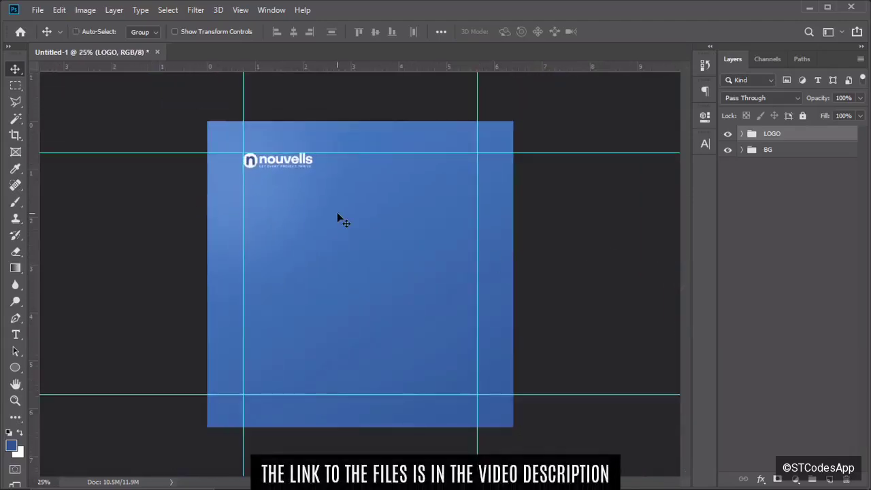
key(ctrl+plus)
key(ctrl+plus)
key(ctrl+plus)
key(ctrl+plus)
key(ctrl+minus)
key(ctrl+minus)
key(ctrl+minus)
key(ctrl+minus)
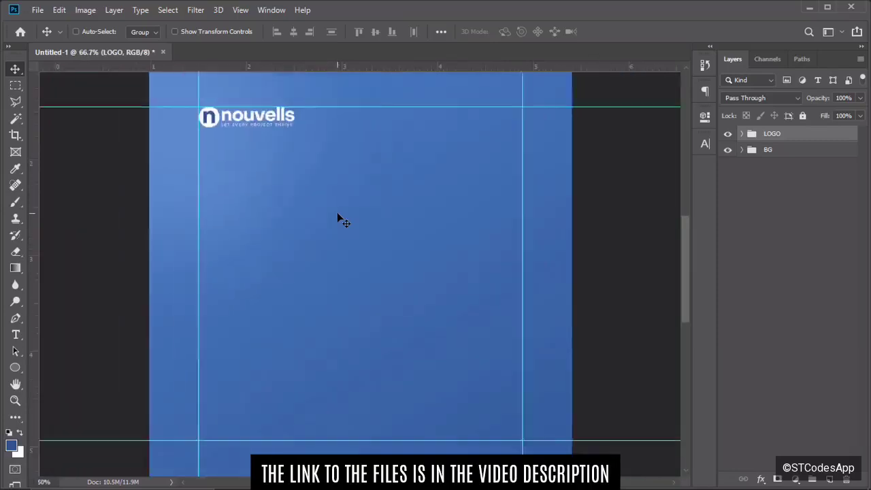
key(ctrl+plus)
key(ctrl+plus)
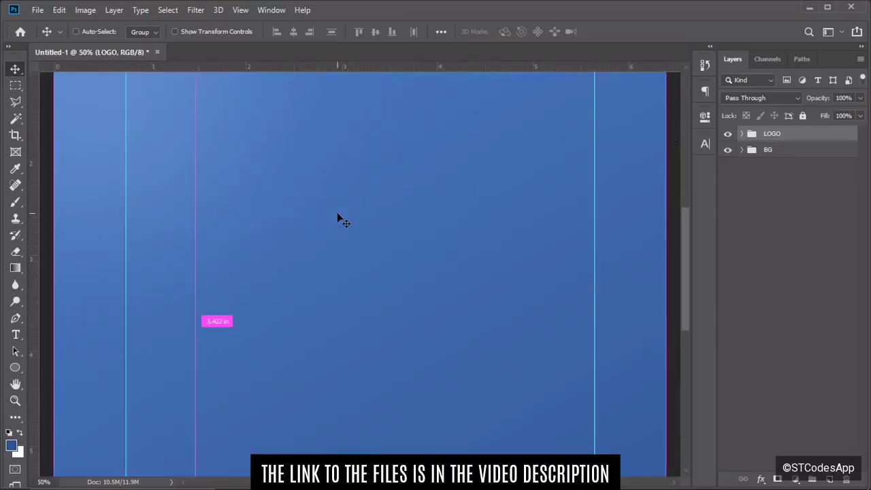
key(ctrl+minus)
key(ctrl+minus)
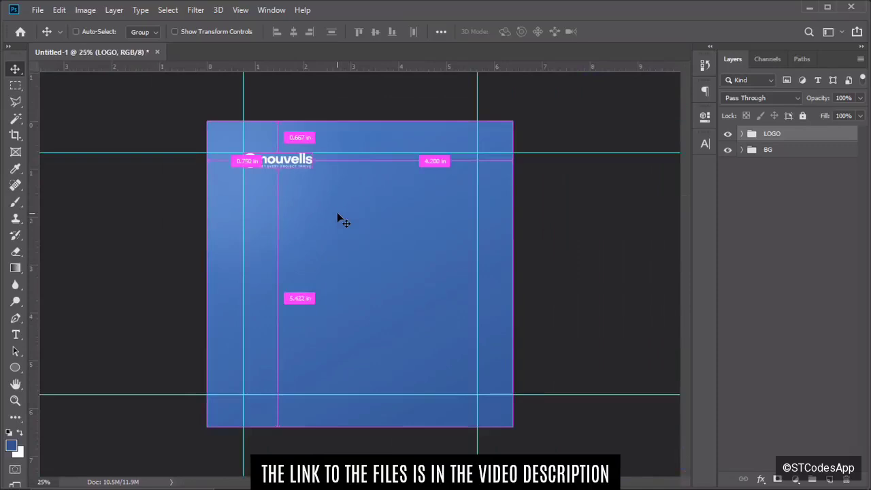
key(ctrl+minus)
key(ctrl+plus)
key(ctrl+plus)
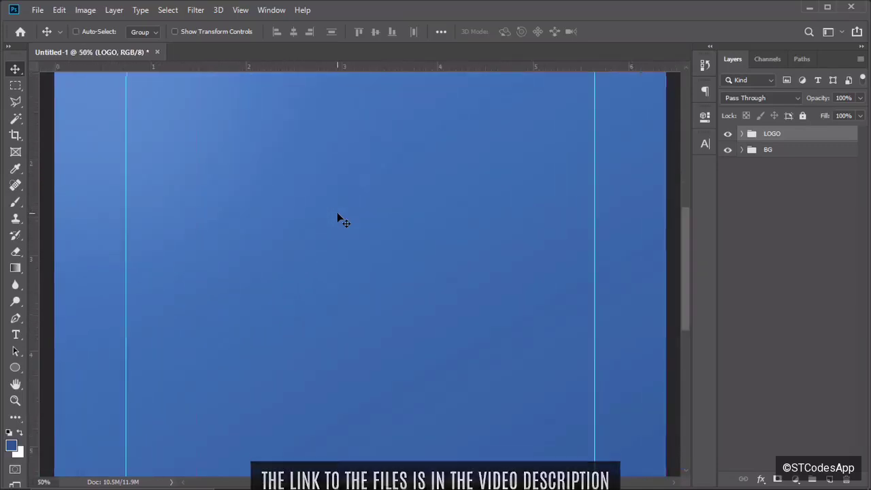
key(ctrl+minus)
key(ctrl+plus)
key(ctrl+plus)
key(ctrl+minus)
key(ctrl+minus)
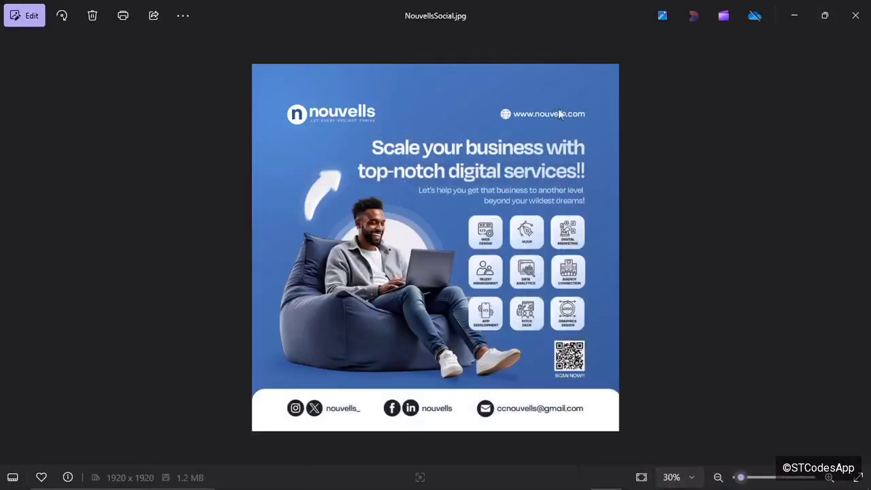
Drag the Pngtree globe PNG from the YOUTUBE folder onto the flyer as a new layer.
click(792, 13)
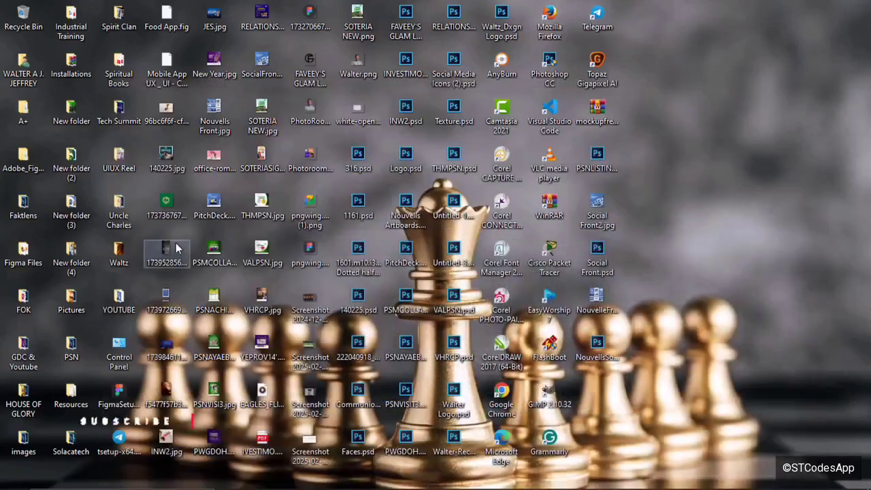
double_click(121, 300)
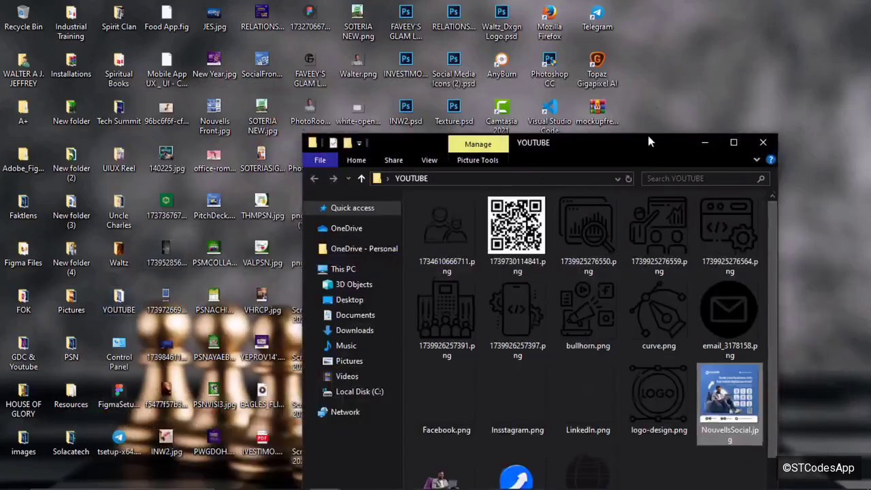
drag(646, 144, 650, 55)
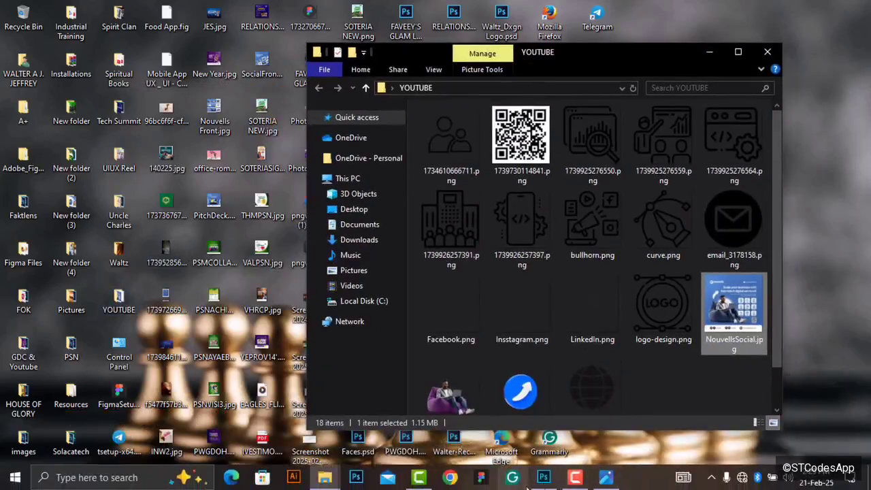
click(550, 485)
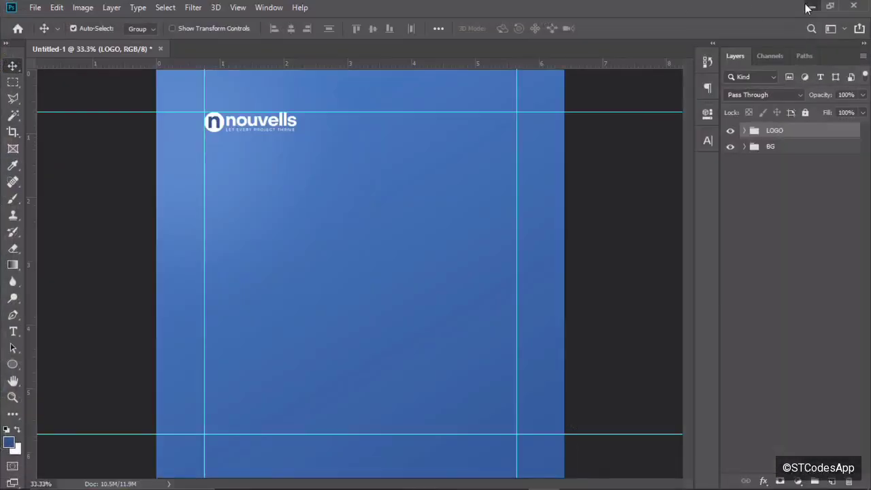
click(811, 5)
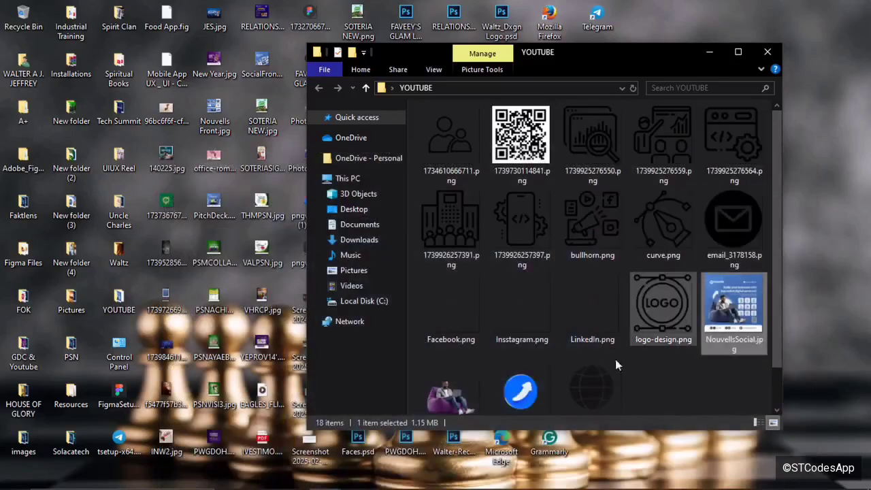
scroll(779, 351, down, 1)
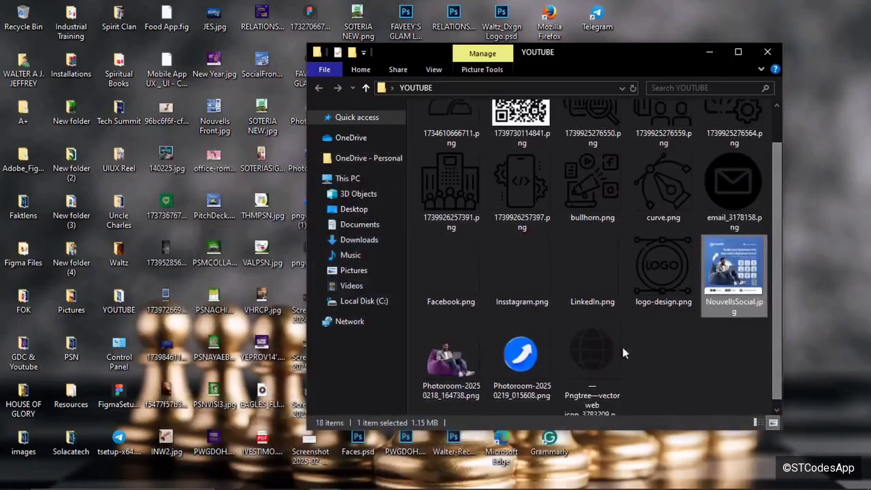
drag(619, 354, 434, 126)
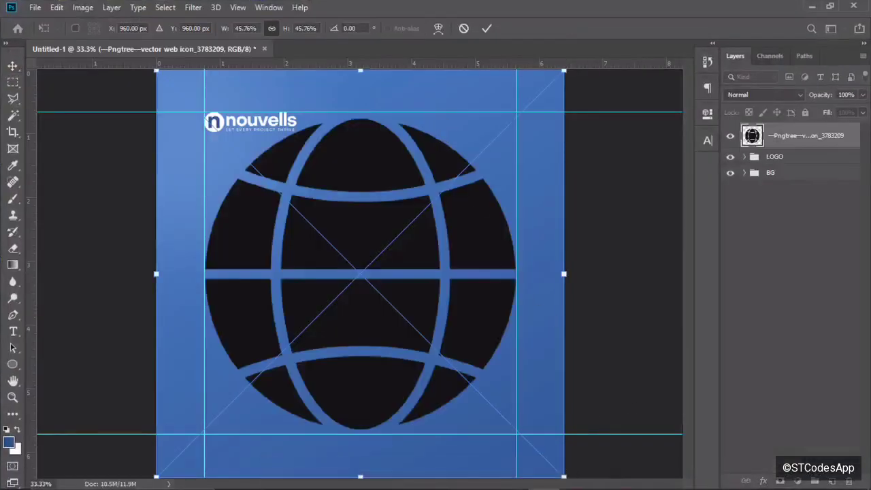
Commit the placed globe and give it a white Color Overlay.
click(486, 28)
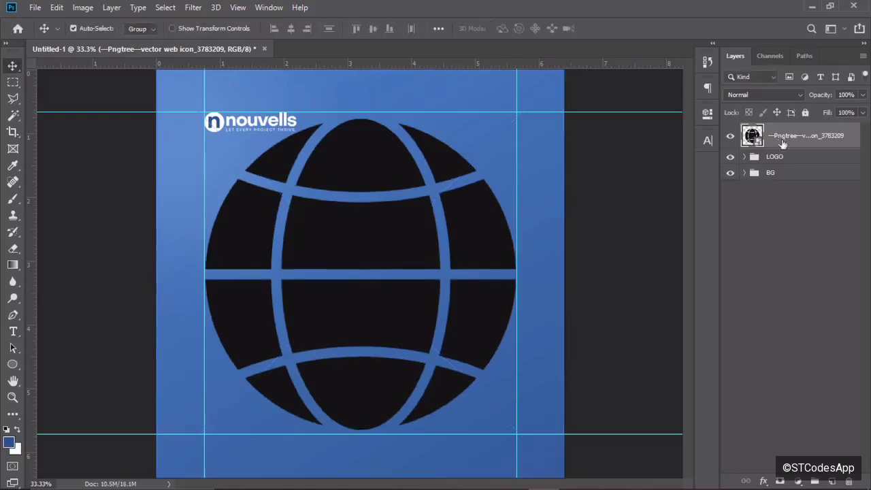
click(763, 480)
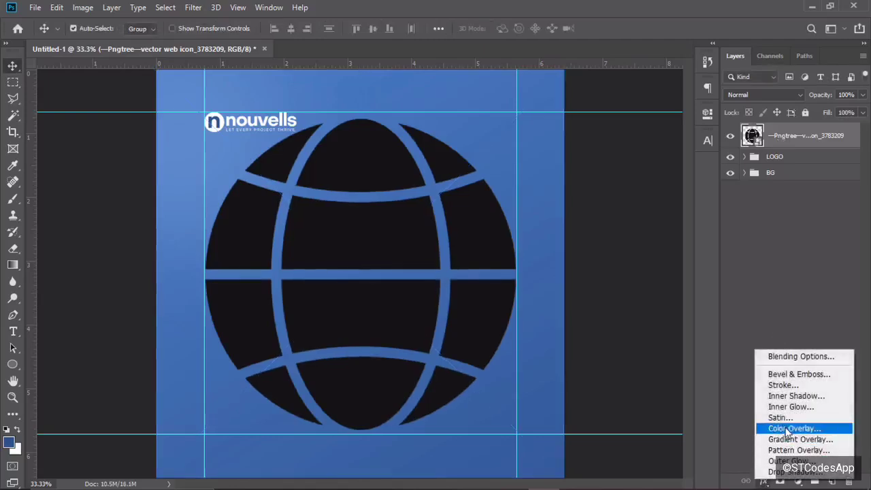
click(659, 286)
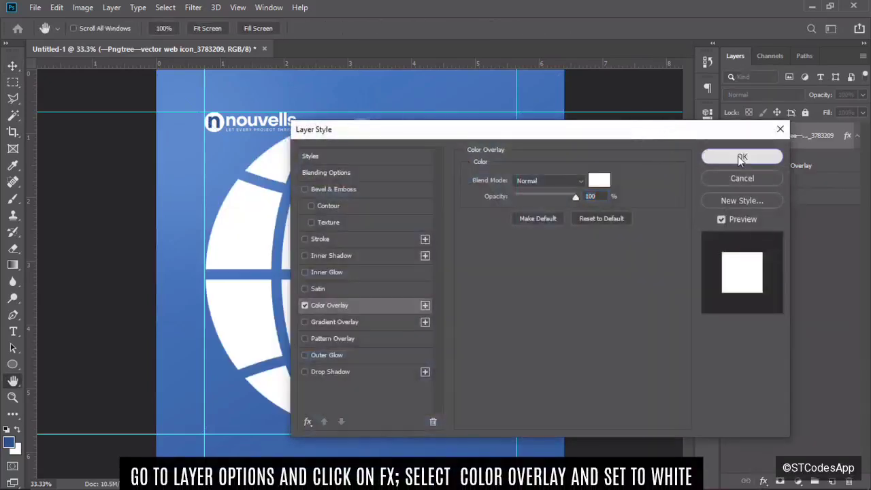
click(749, 156)
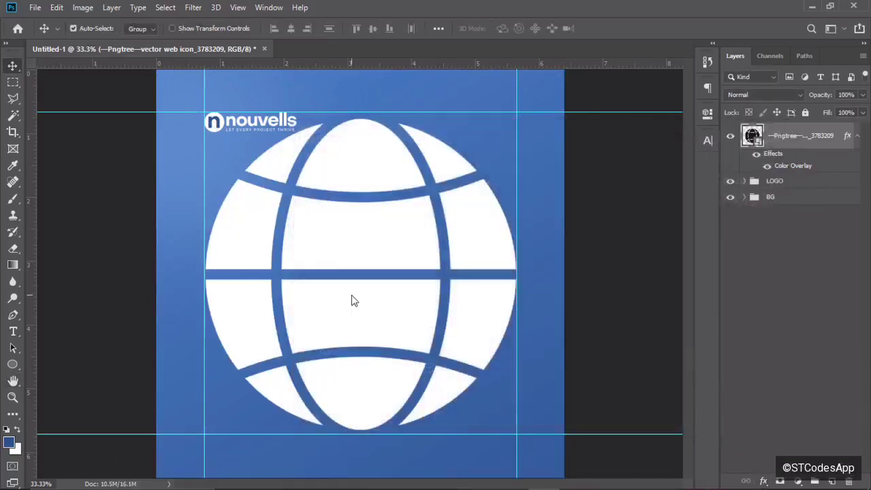
Shrink the globe to a small icon at the top right, level with the logo.
key(ctrl+t)
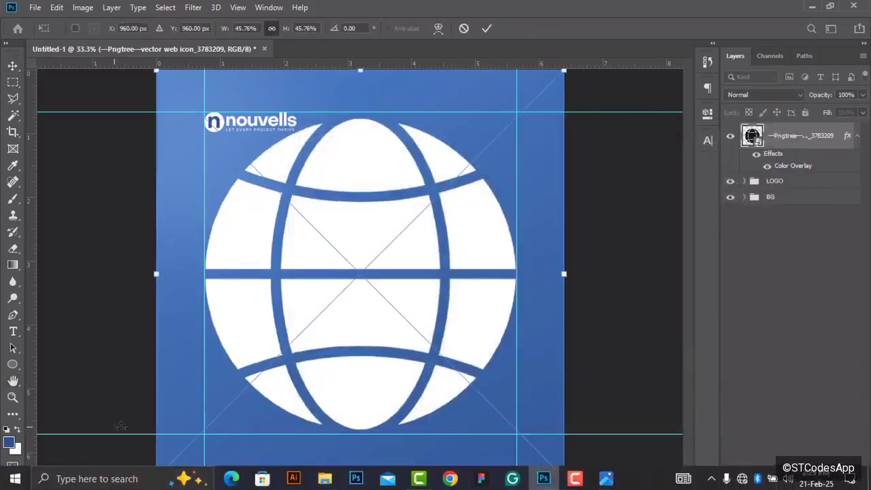
drag(156, 476, 467, 166)
drag(572, 165, 446, 135)
drag(449, 90, 423, 110)
key(ctrl+plus)
key(ctrl+plus)
scroll(423, 110, up, 4)
drag(493, 248, 478, 214)
key(Return)
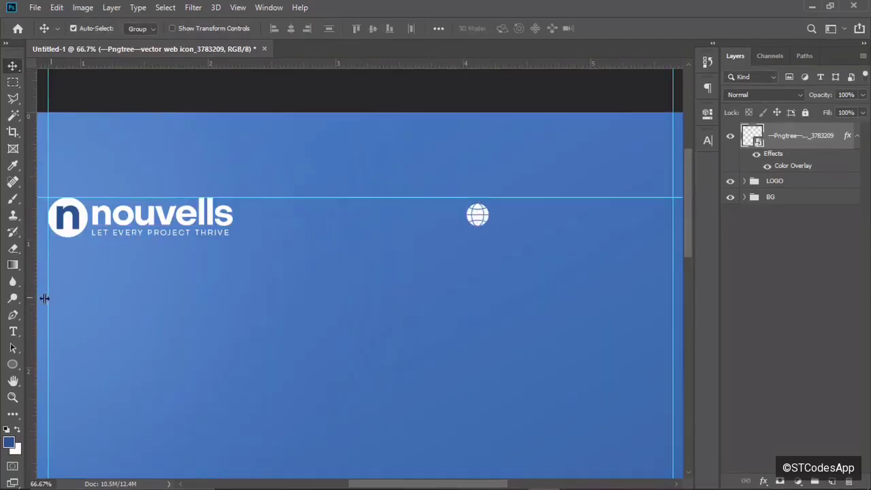
click(13, 331)
click(326, 294)
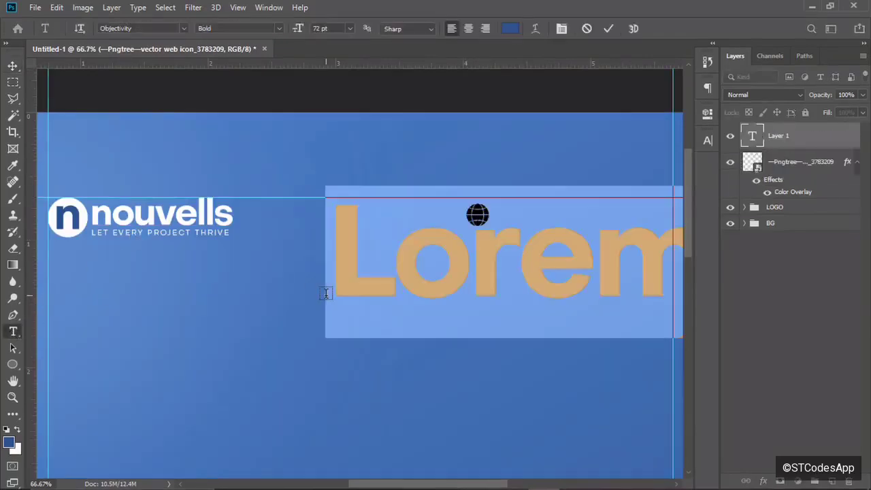
text(www.)
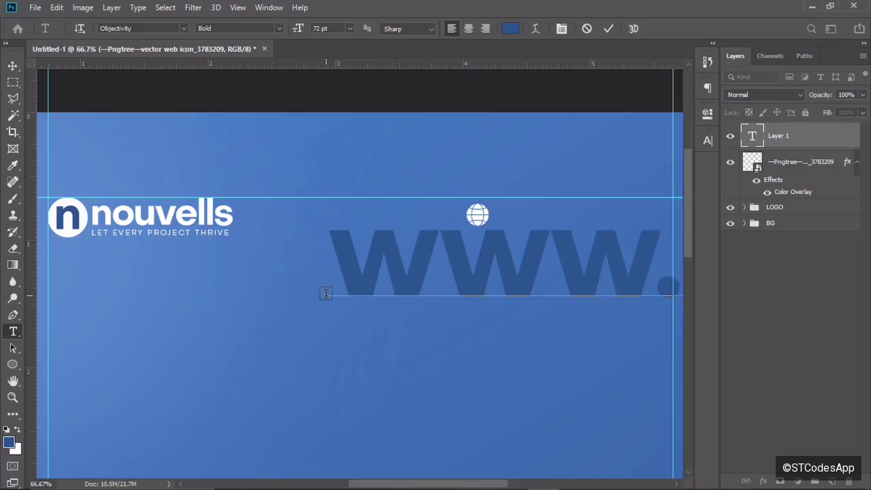
click(608, 29)
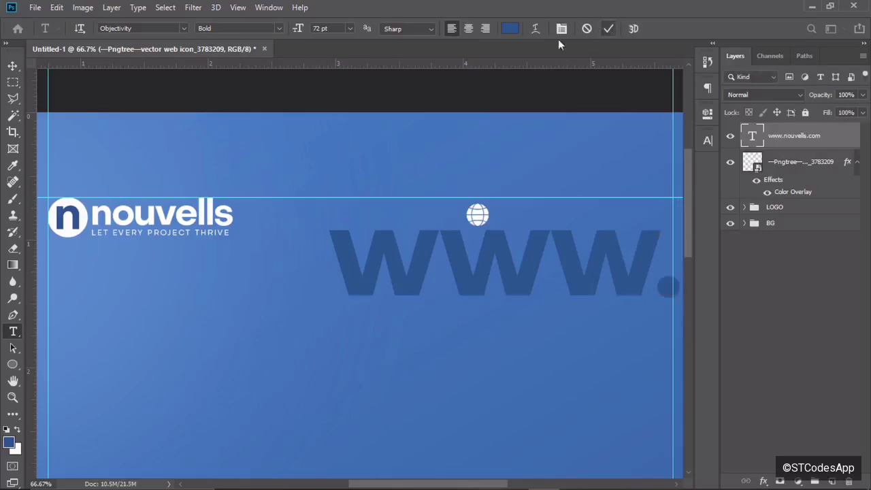
click(509, 29)
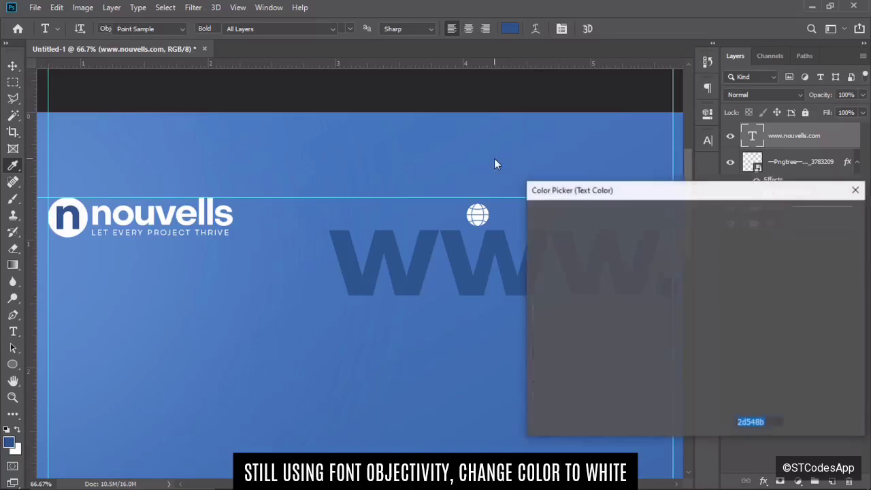
text(ffffff)
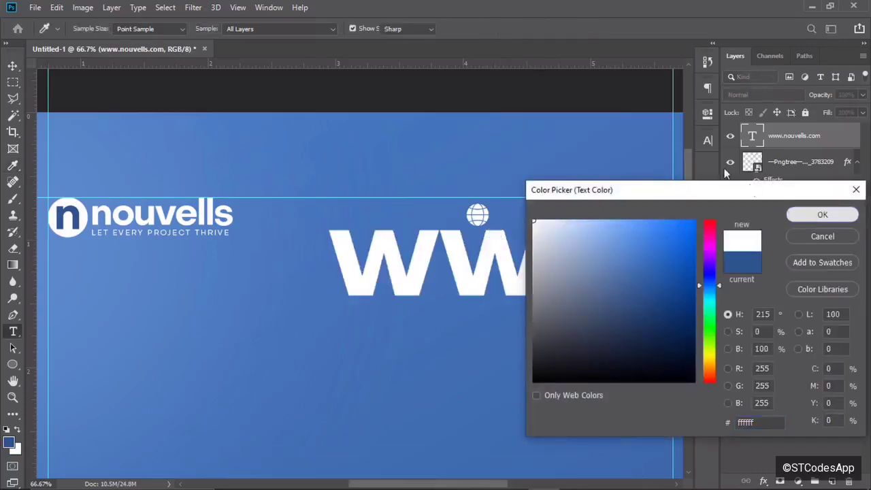
click(821, 216)
Set the URL text to 10 pt Objectivity Regular.
click(709, 141)
click(584, 175)
text(10)
key(Return)
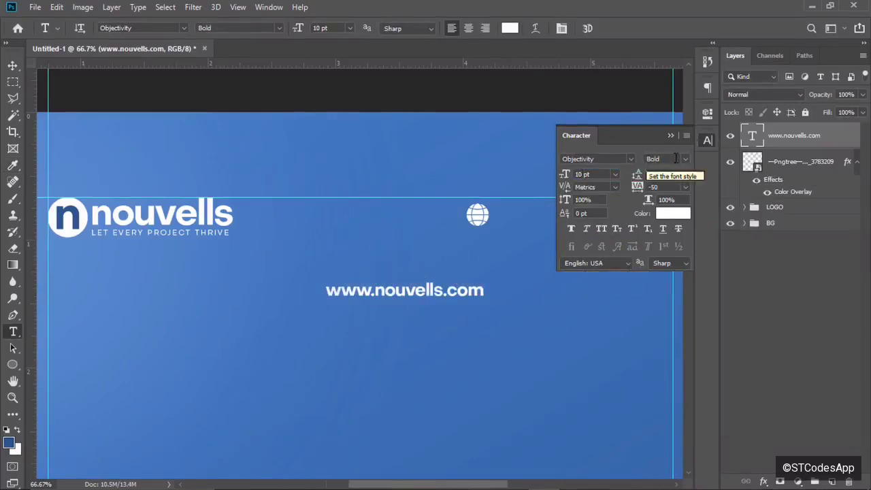
click(675, 159)
click(696, 213)
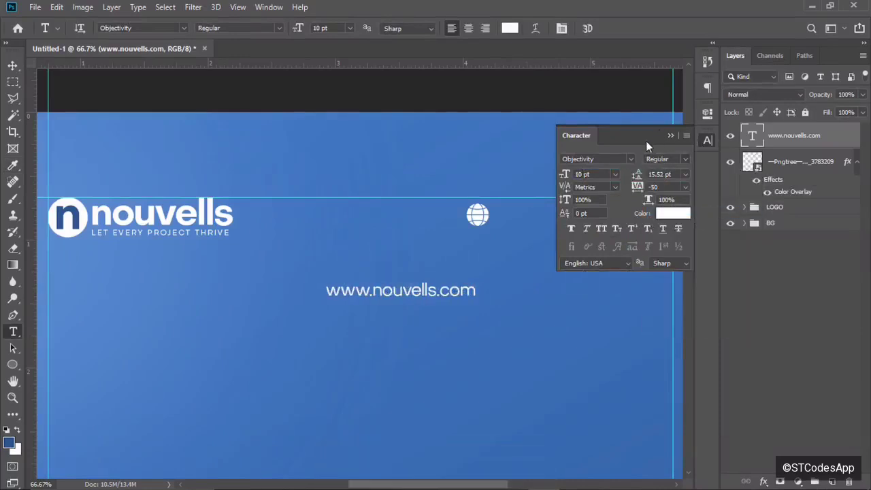
click(671, 135)
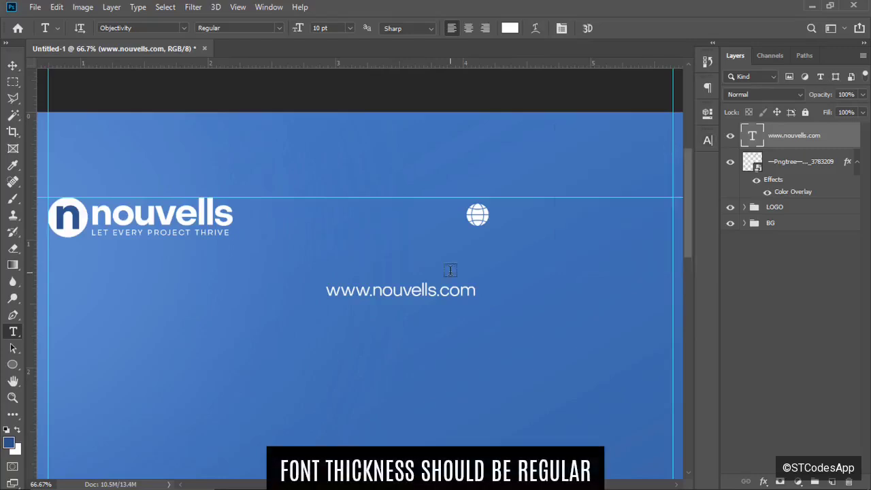
Position the URL text beside the globe, aligned with the logo at the top right.
key(v)
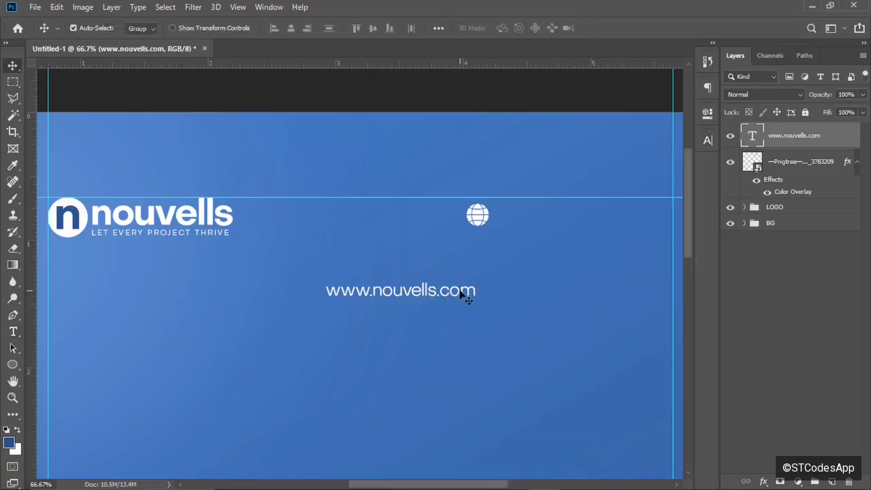
drag(461, 293, 655, 219)
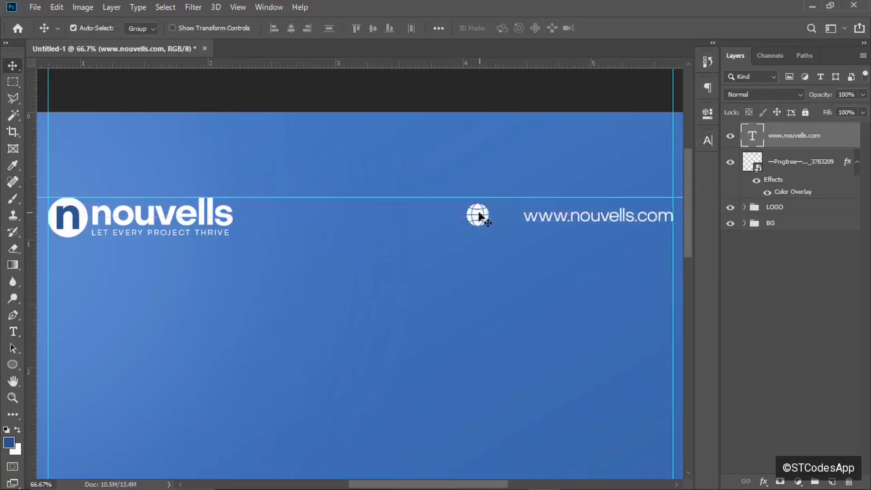
drag(478, 216, 507, 216)
key(ctrl+minus)
key(ctrl+minus)
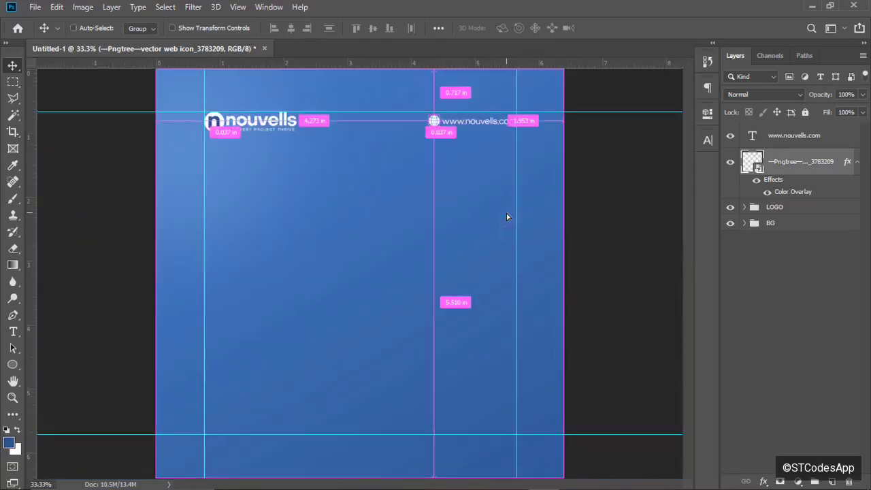
key(ctrl+minus)
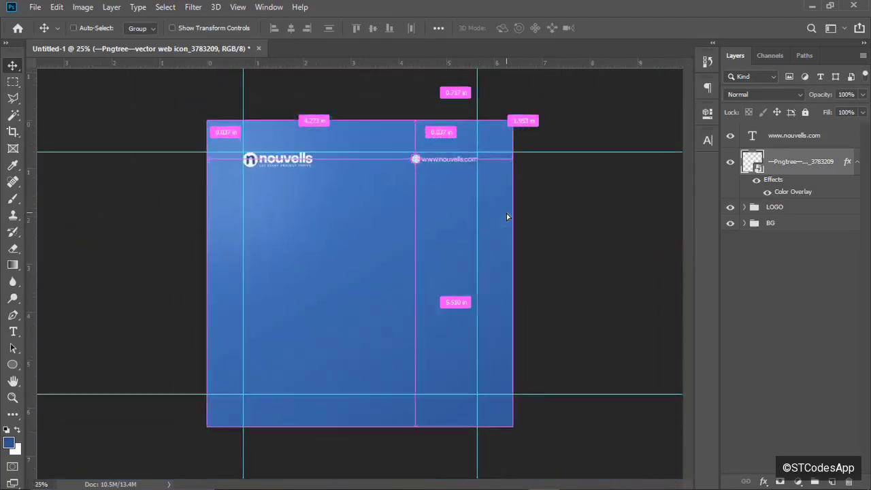
key(ctrl+plus)
key(ctrl+plus)
key(ctrl+minus)
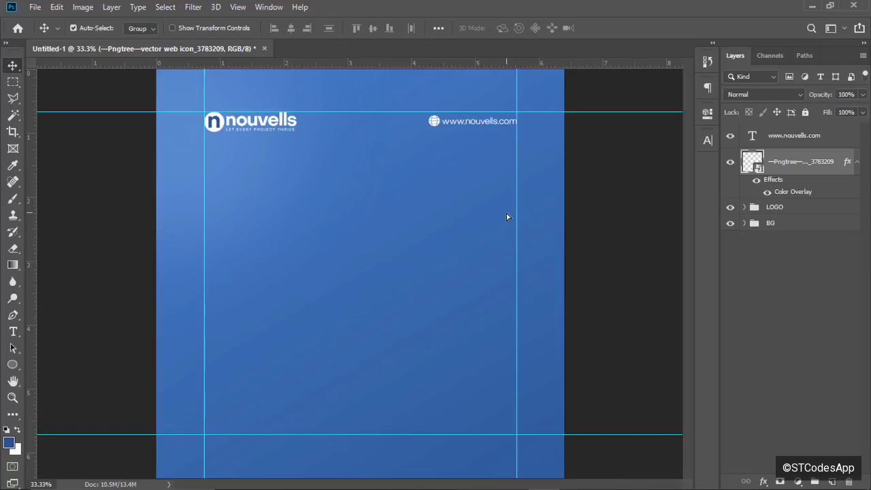
key(ctrl+plus)
key(ctrl+plus)
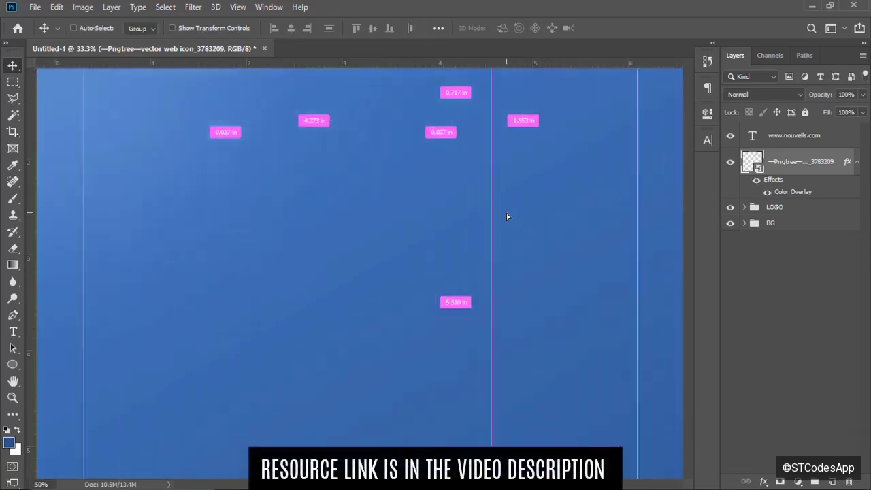
key(ctrl+minus)
key(ctrl+minus)
key(ctrl+minus)
key(ctrl+minus)
key(ctrl+plus)
key(ctrl+plus)
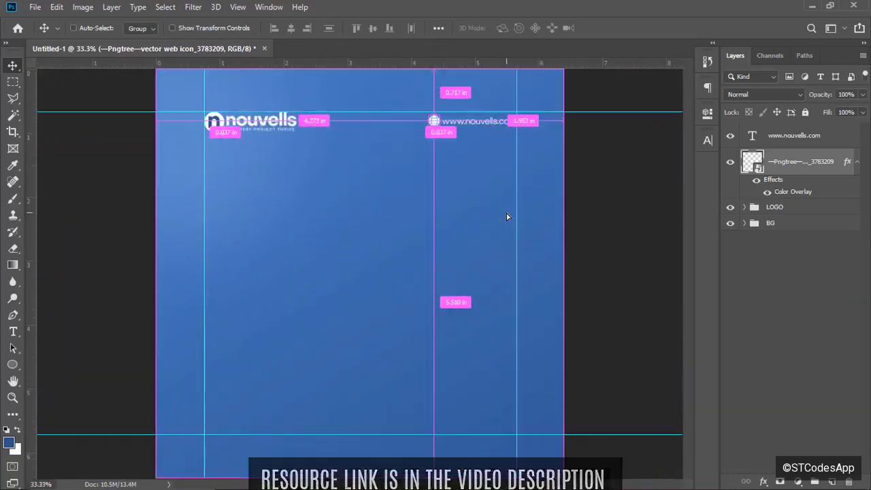
Drag the Photoroom man-on-beanbag PNG from the folder onto the flyer.
click(815, 6)
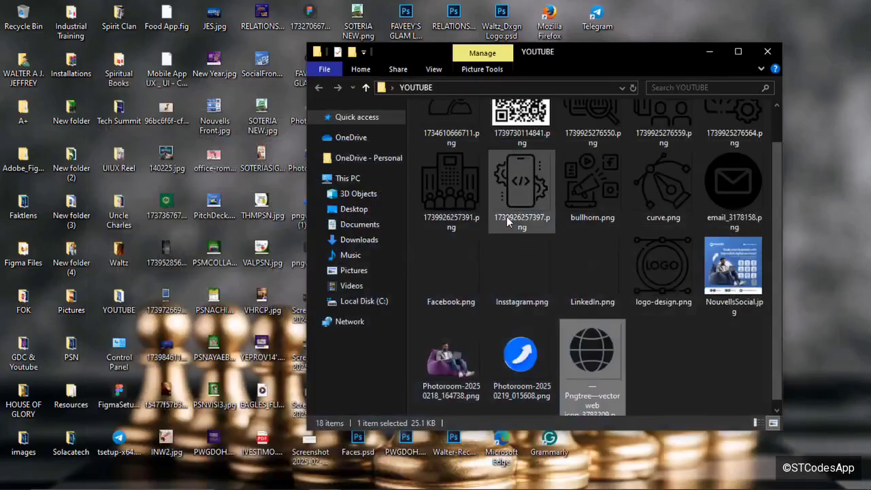
click(439, 366)
drag(439, 365, 293, 280)
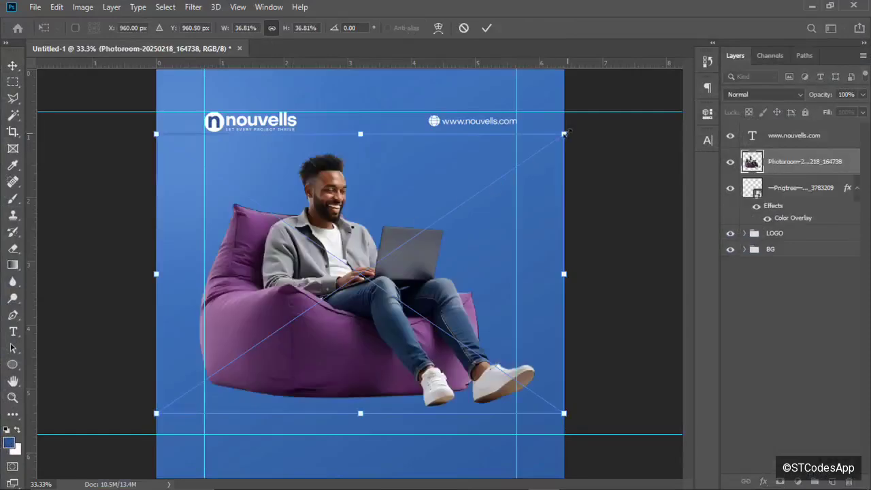
Scale the beanbag photo to about 27.6% and move it to the lower centre.
drag(563, 134, 451, 186)
drag(314, 341, 327, 348)
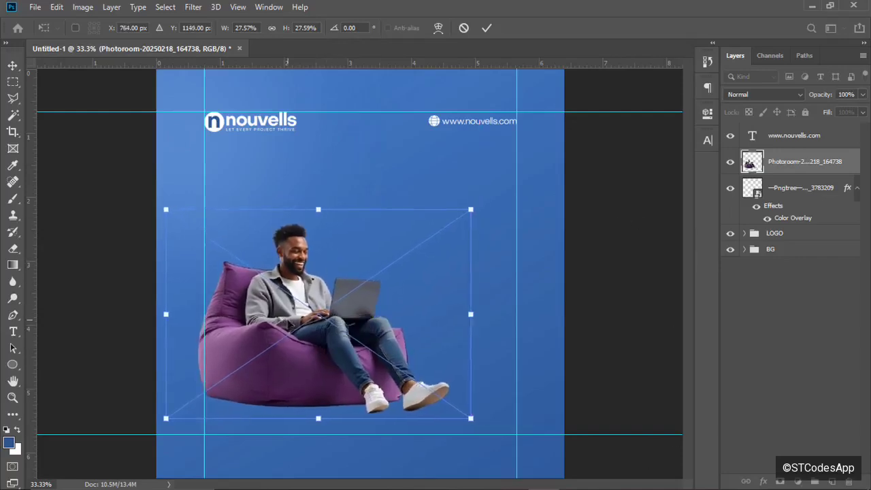
drag(287, 323, 294, 325)
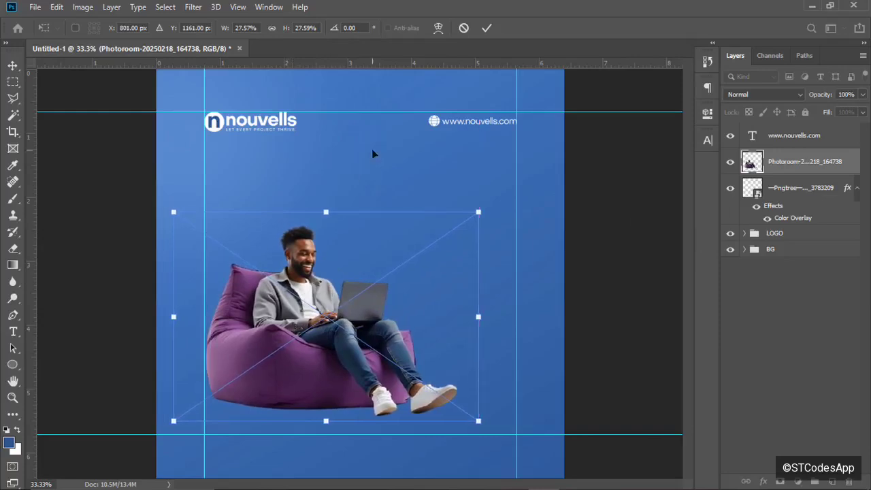
click(487, 28)
key(ctrl+plus)
key(ctrl+plus)
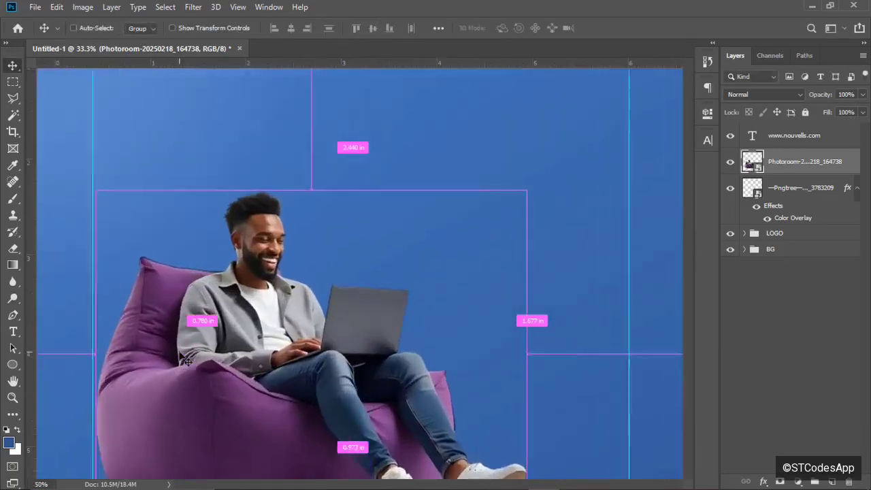
key(ctrl+minus)
key(ctrl+minus)
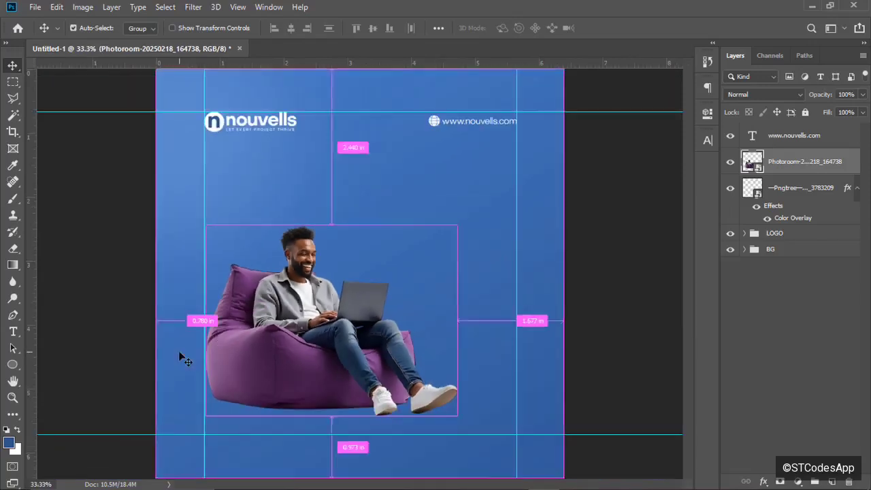
click(501, 126)
drag(803, 135, 800, 179)
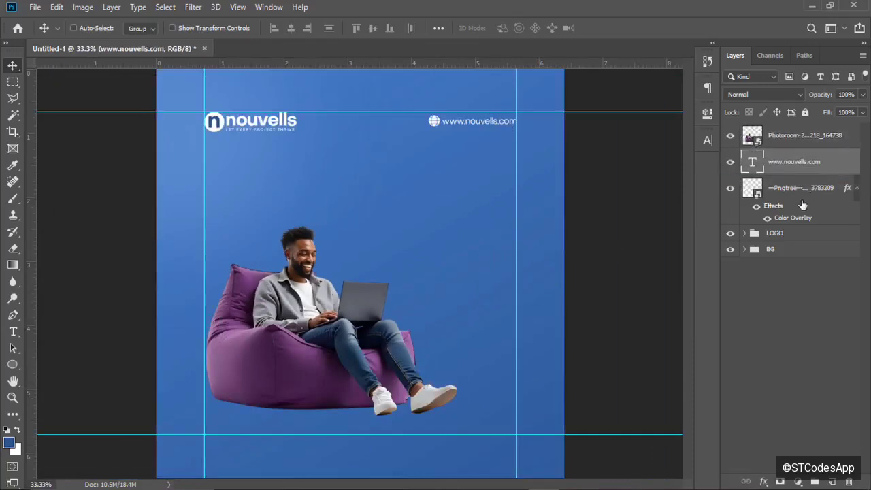
shift+click(803, 203)
Group the URL and globe layers as 'Website' and nudge the beanbag photo slightly lower.
key(ctrl+g)
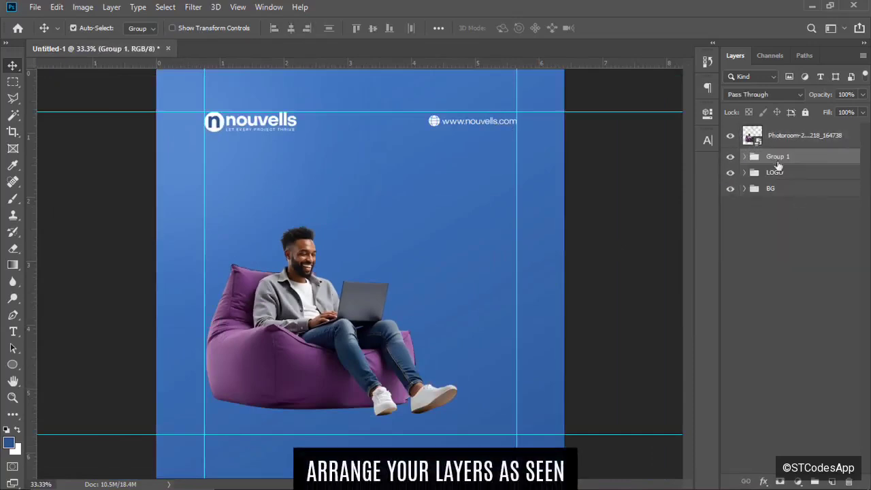
double_click(779, 157)
text(W)
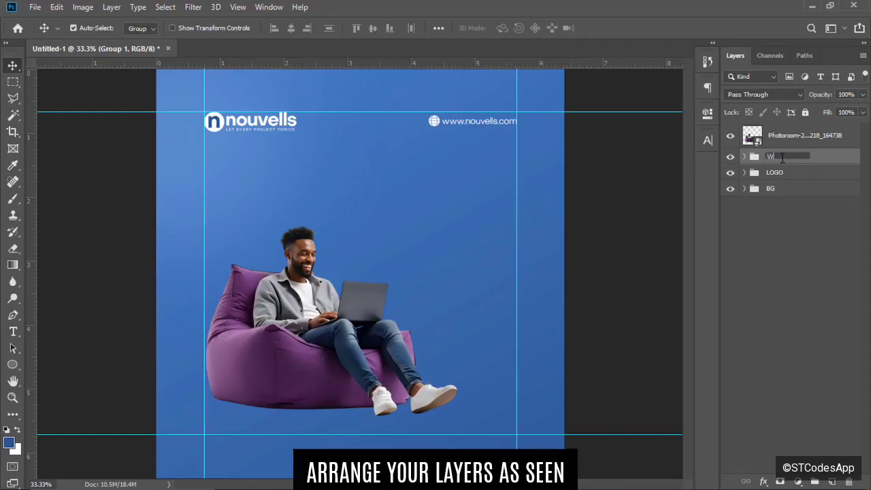
text(ebsite)
key(Return)
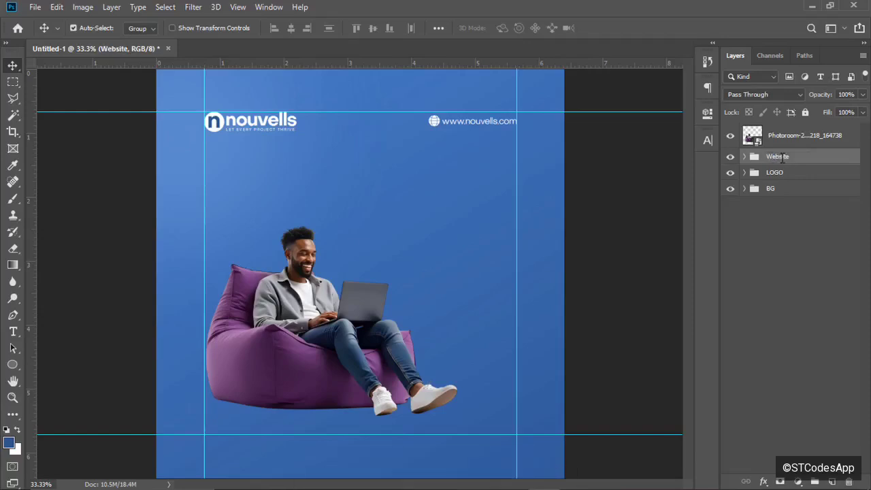
click(778, 139)
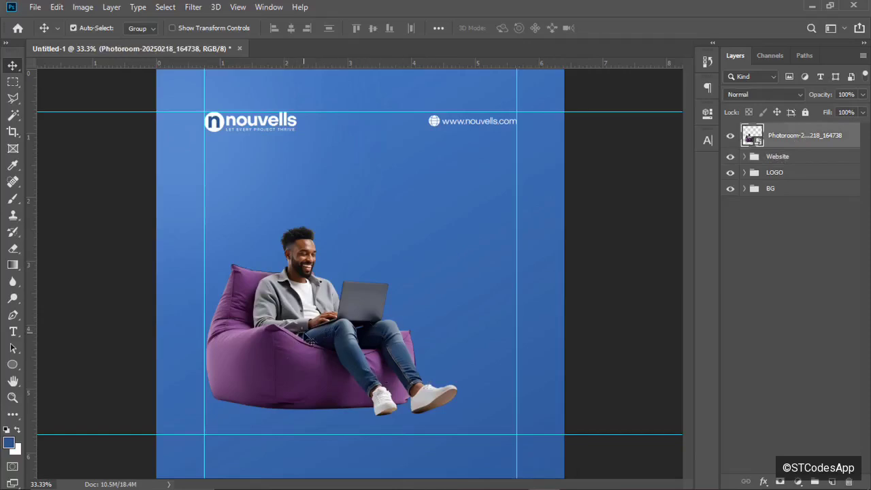
drag(305, 270, 305, 276)
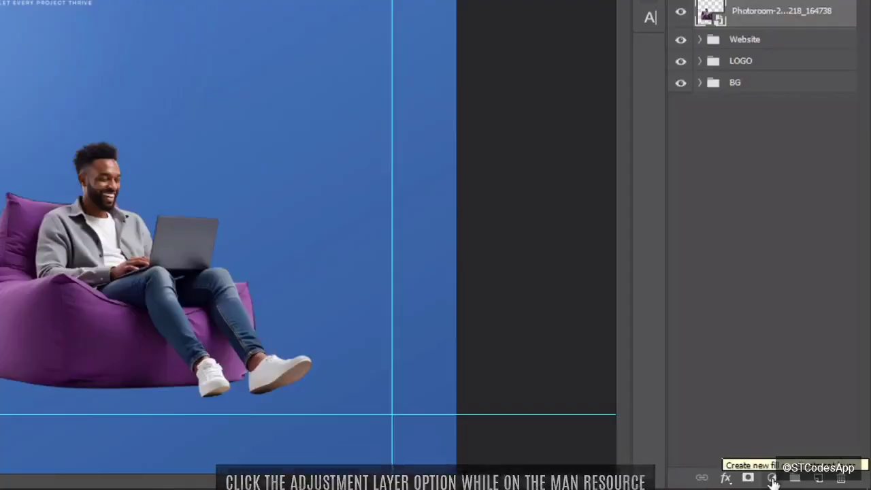
Add a Hue/Saturation layer targeting the bean bag's Magentas: hue -74, saturation +21.
click(772, 478)
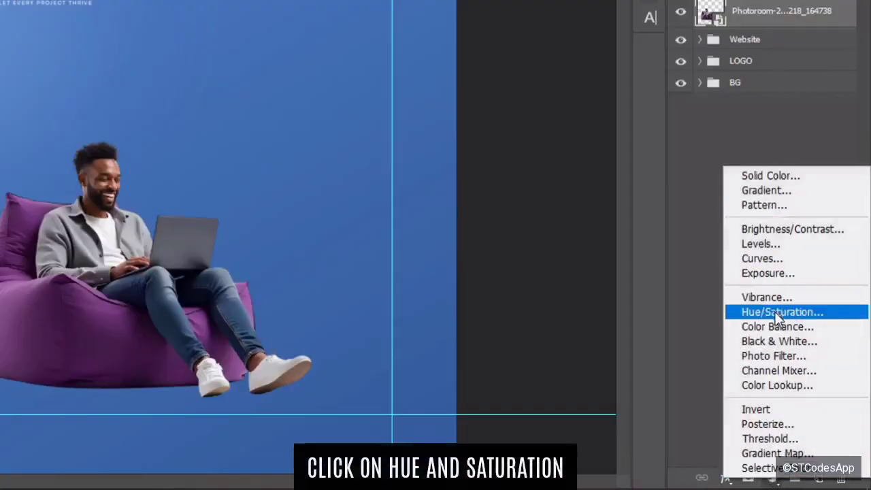
click(782, 311)
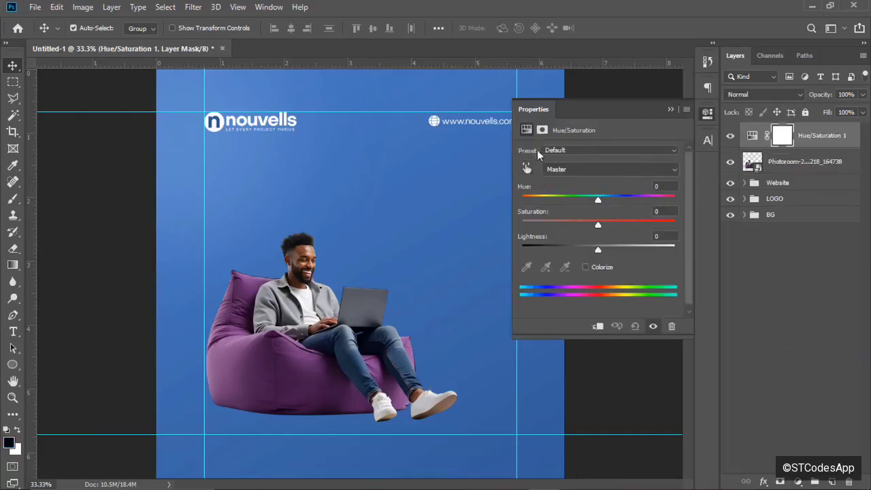
click(527, 169)
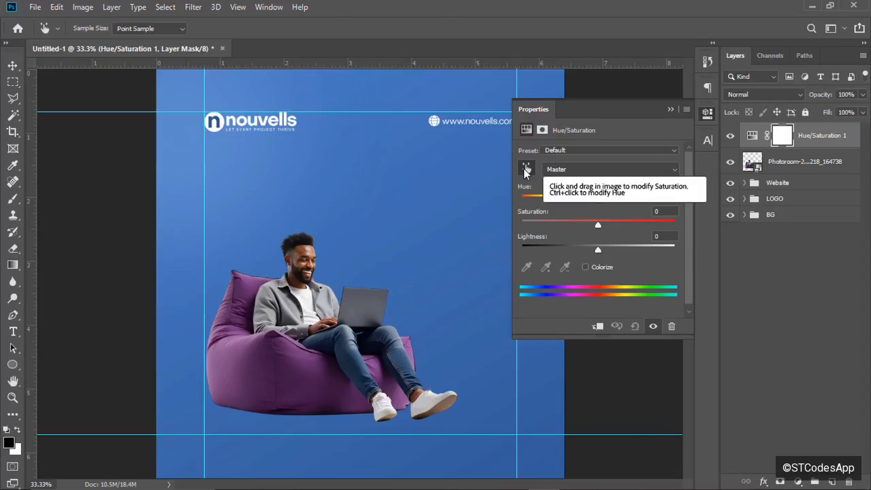
click(527, 171)
click(530, 170)
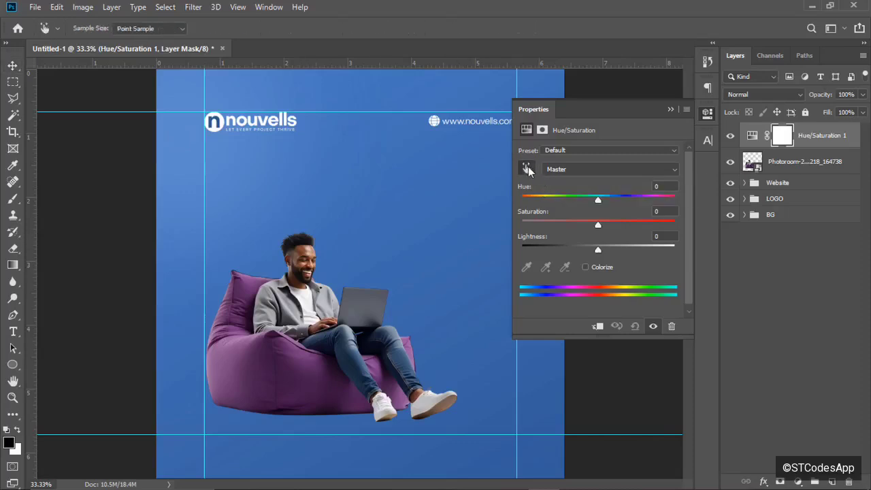
click(297, 362)
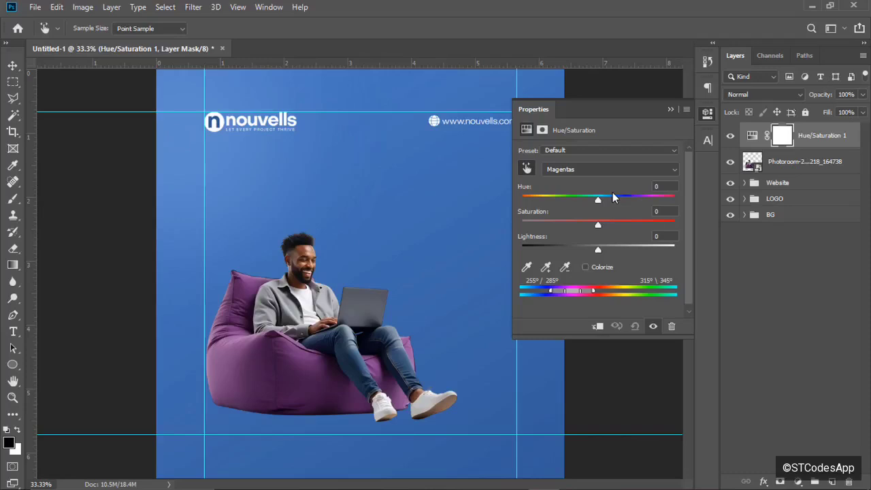
drag(615, 194, 555, 203)
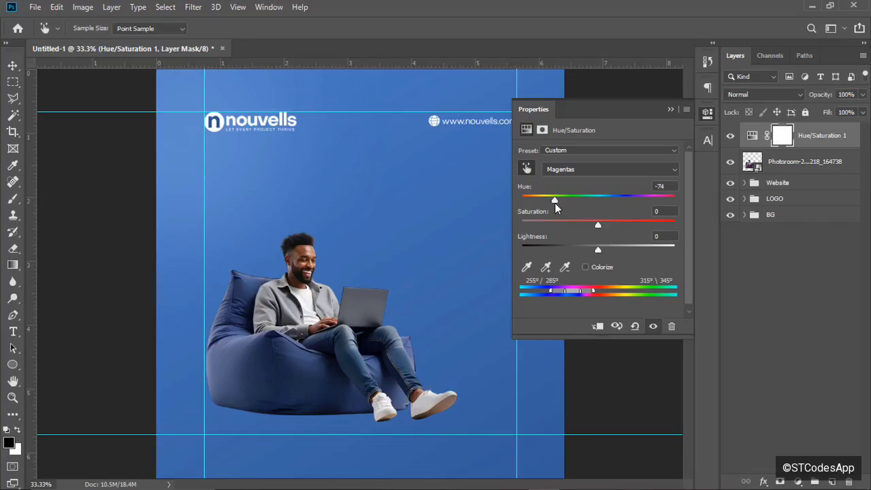
drag(588, 223, 581, 226)
click(669, 109)
Clip Hue/Saturation 1 to the beanbag photo layer and nudge the photo slightly.
right_click(830, 149)
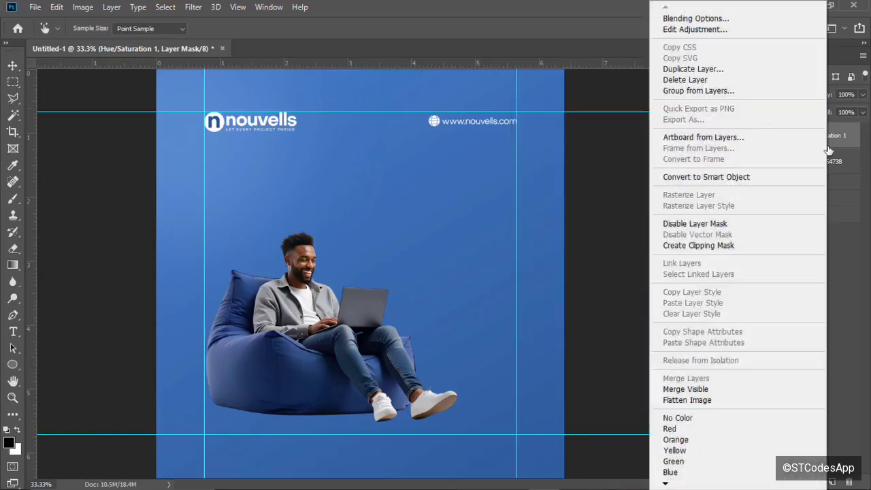
click(707, 246)
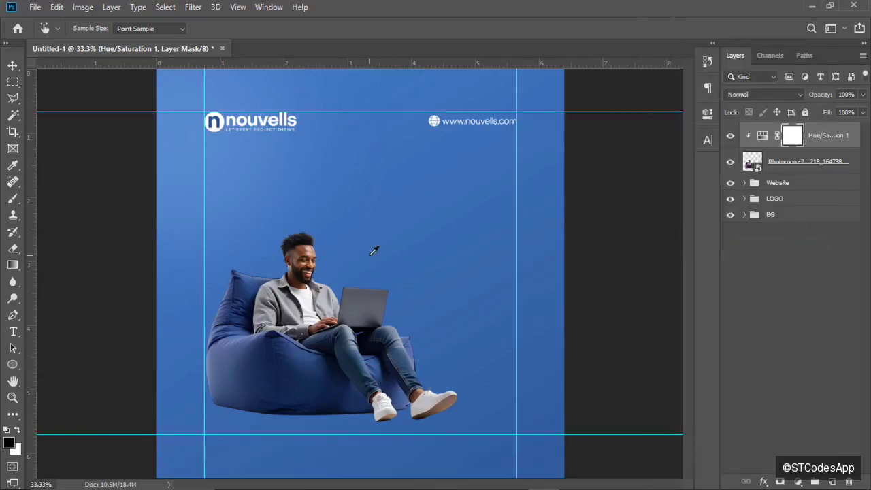
key(v)
drag(306, 365, 300, 362)
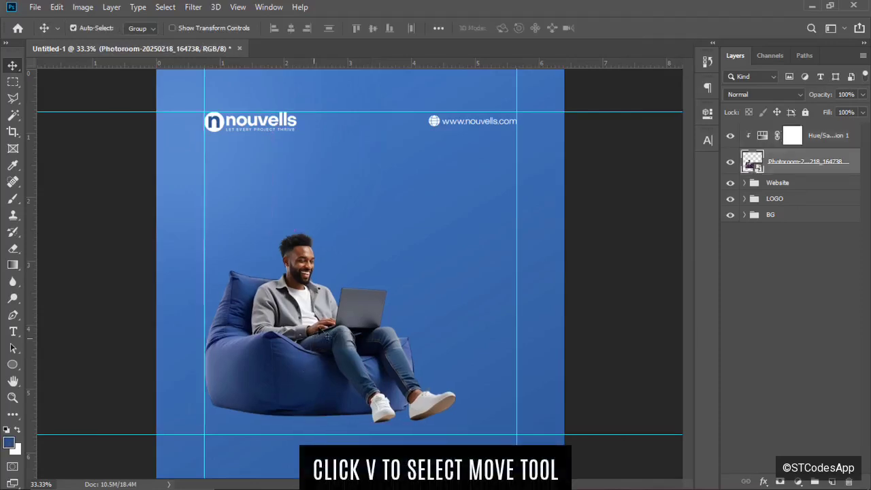
click(191, 8)
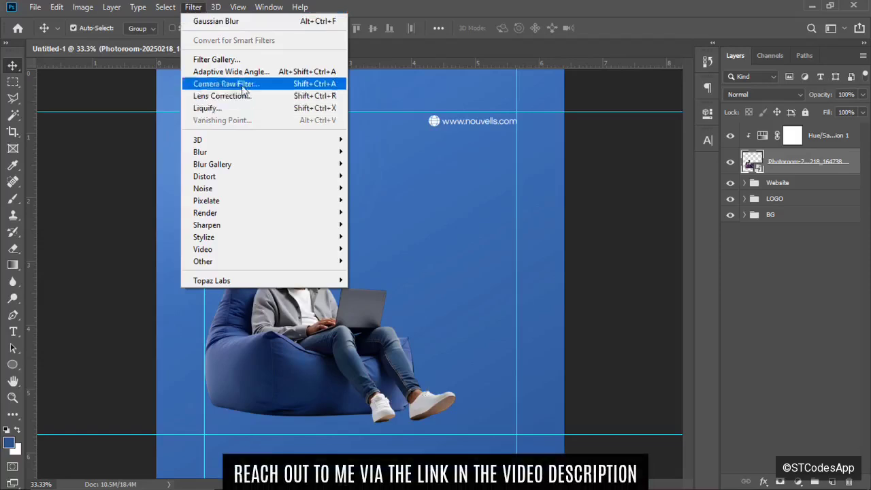
Launch Filter > Topaz Labs > Topaz Adjust 5 on the man-on-beanbag photo.
mouse_move(181, 12)
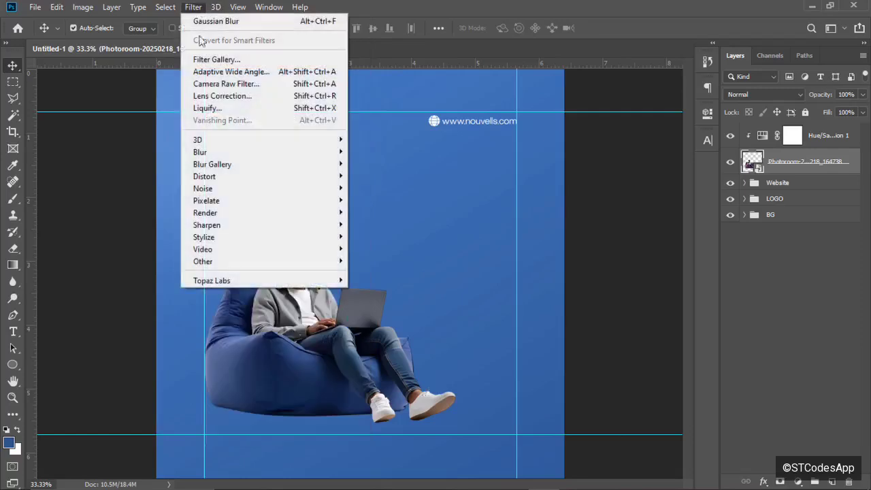
mouse_move(277, 280)
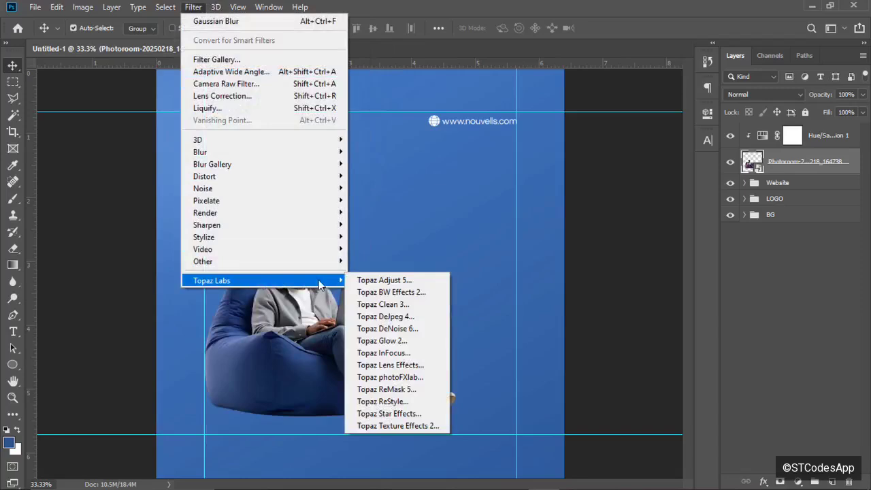
click(362, 280)
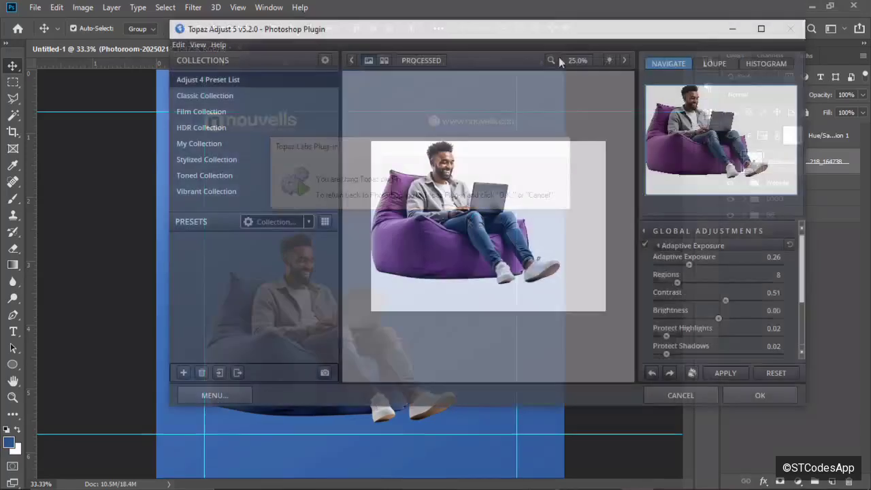
Apply Topaz Adjust's Crisp preset with Adaptive Exposure 0.25 and Regions 7.
click(248, 289)
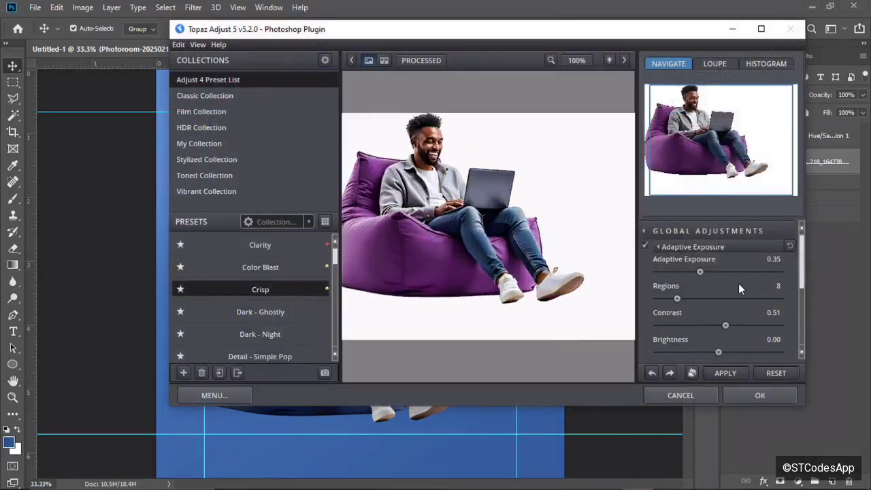
mouse_move(694, 276)
mouse_down()
mouse_move(680, 274)
mouse_move(689, 273)
mouse_up()
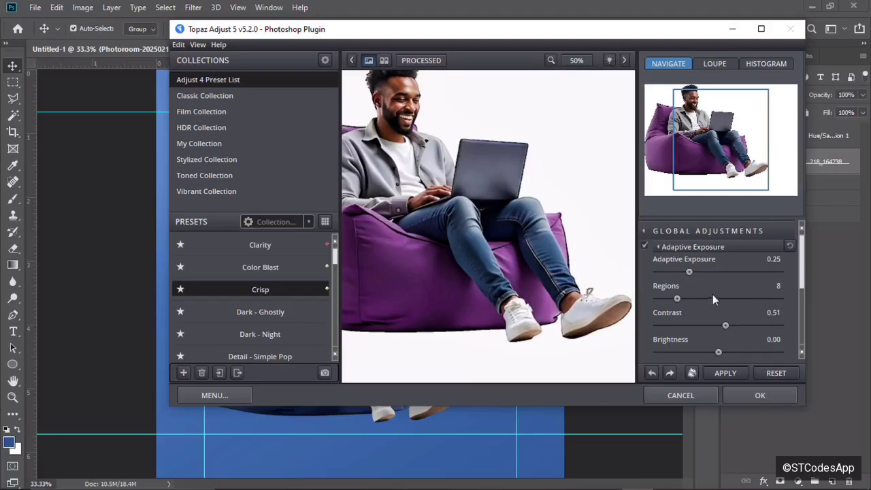
scroll(801, 286, down, 5)
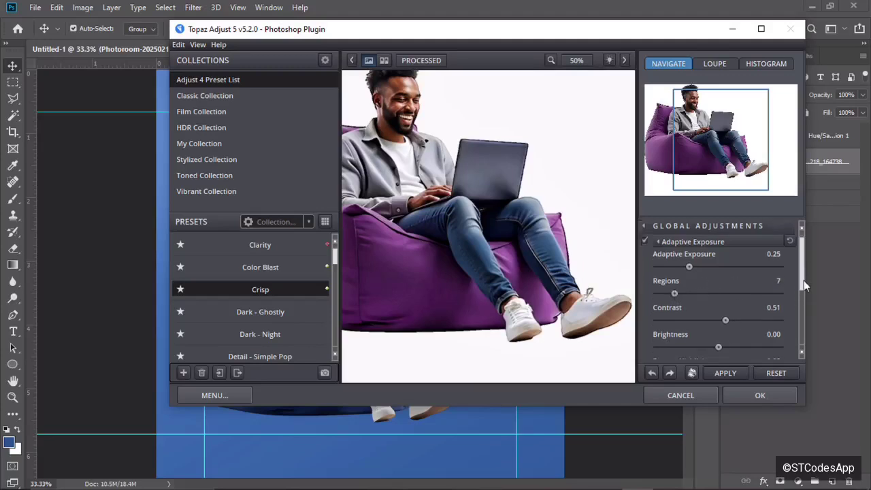
click(741, 400)
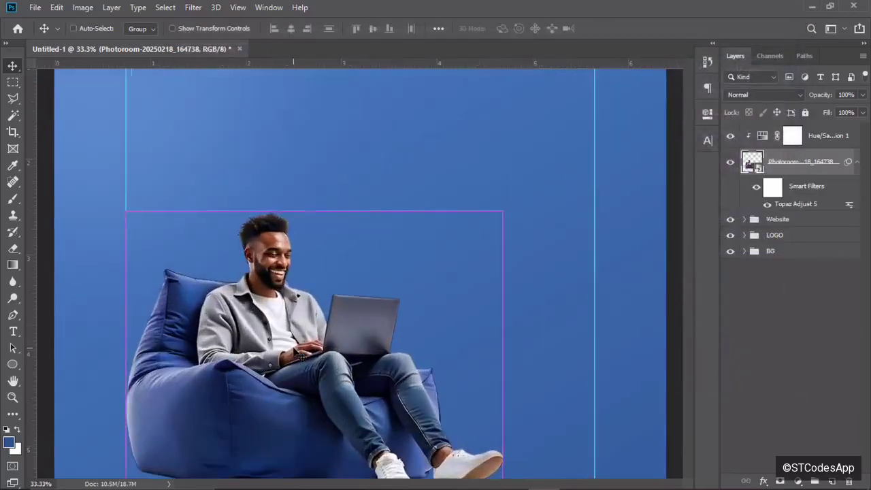
Sharpen the beanbag photo in Camera Raw Filter: Amount 33, Radius 1.0, Detail 28.
key(ctrl+plus)
key(ctrl+plus)
key(ctrl+minus)
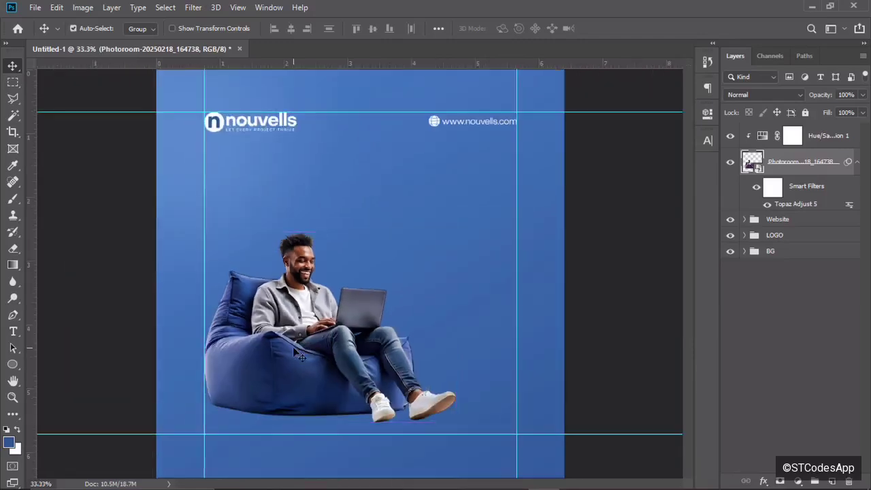
click(193, 8)
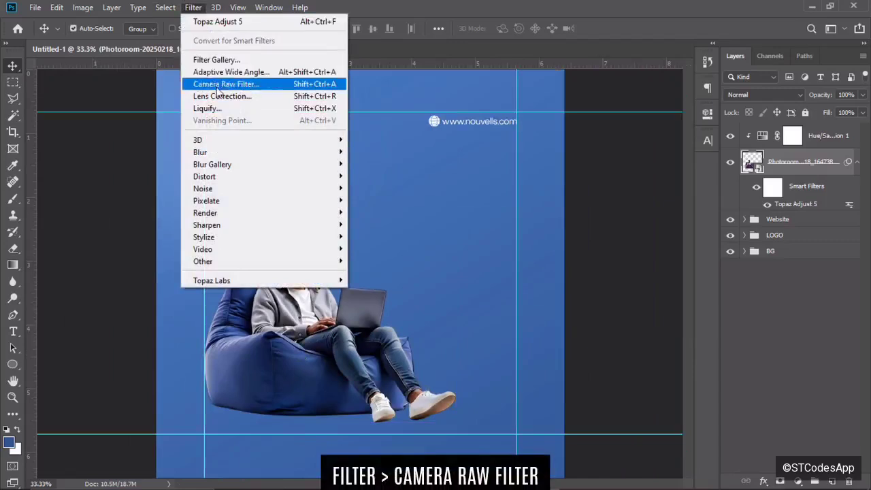
click(255, 83)
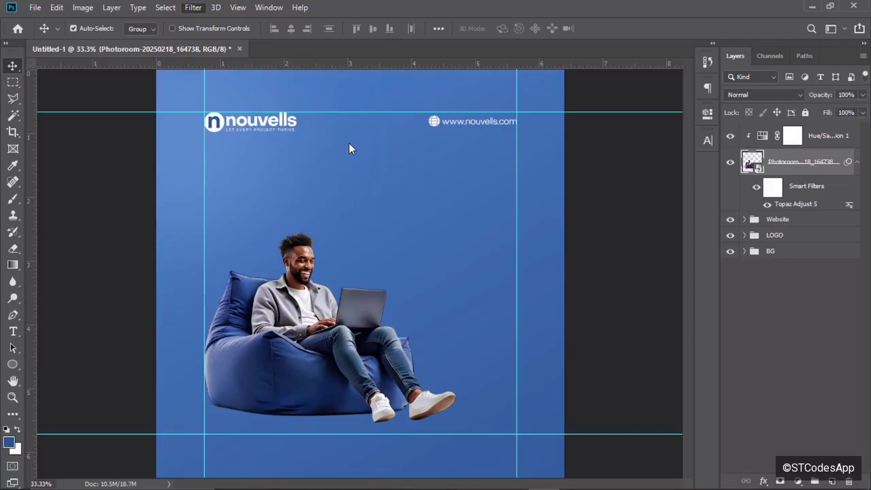
key(ctrl+shift+a)
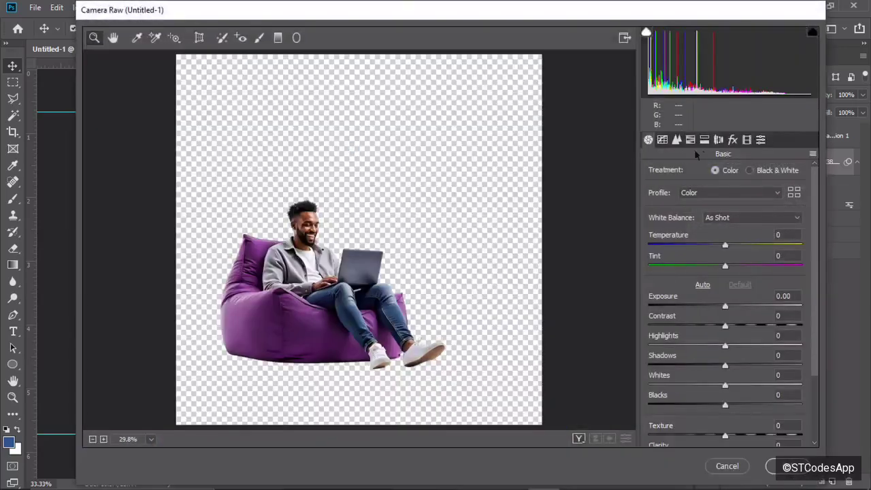
click(676, 139)
click(682, 203)
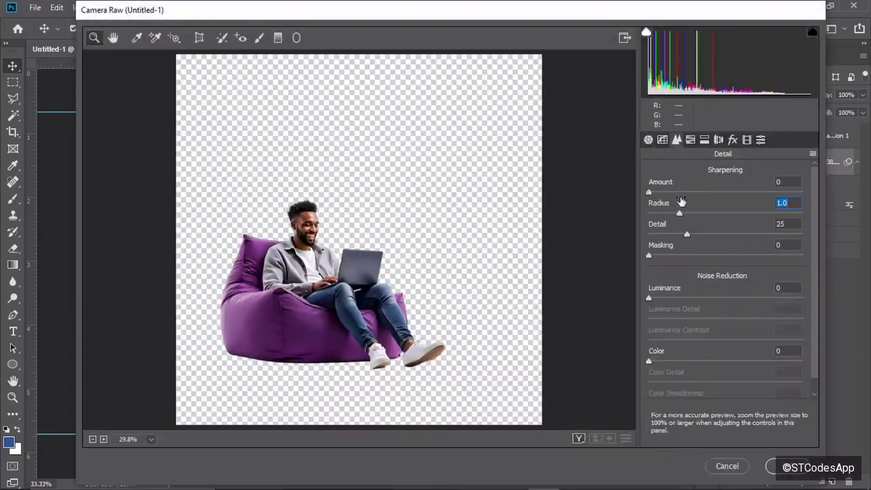
click(684, 193)
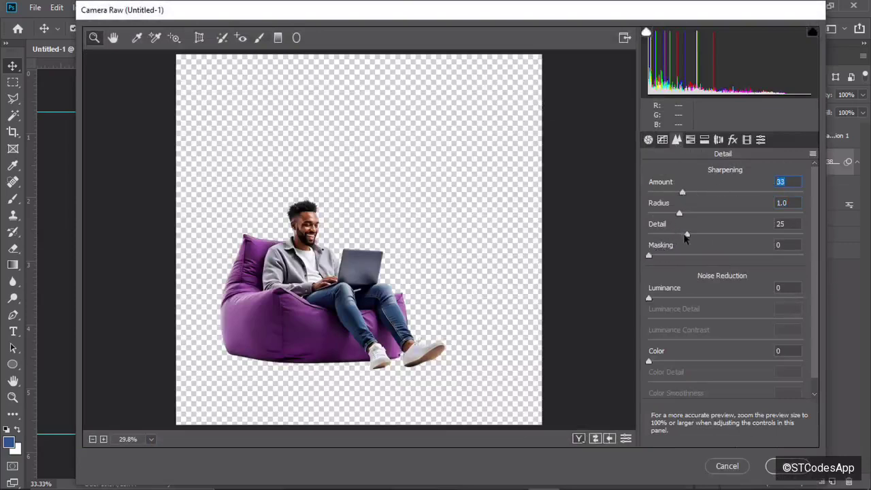
drag(687, 234, 692, 235)
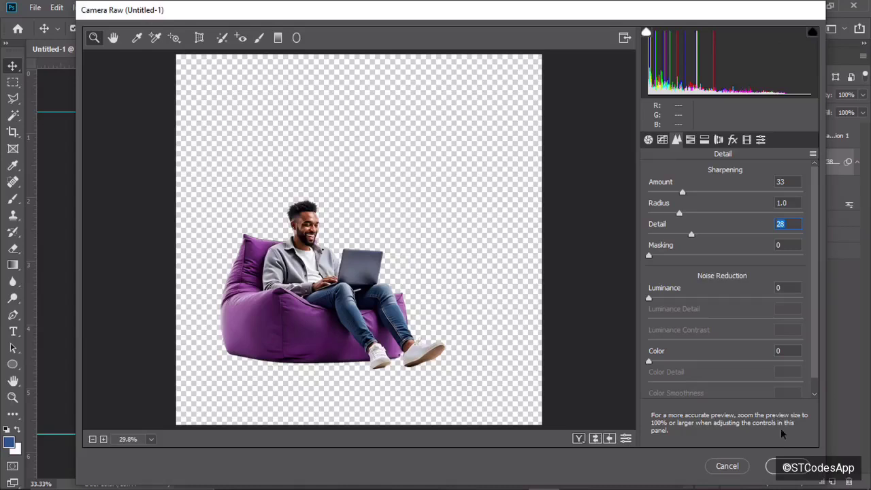
click(783, 466)
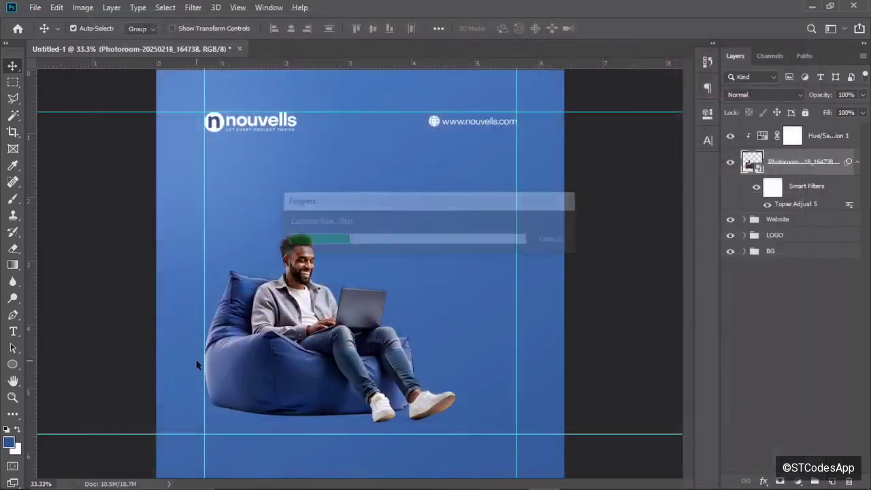
After checking the sharpened photo, add an empty Layer 1 above Hue/Saturation 1.
key(ctrl+plus)
key(ctrl+plus)
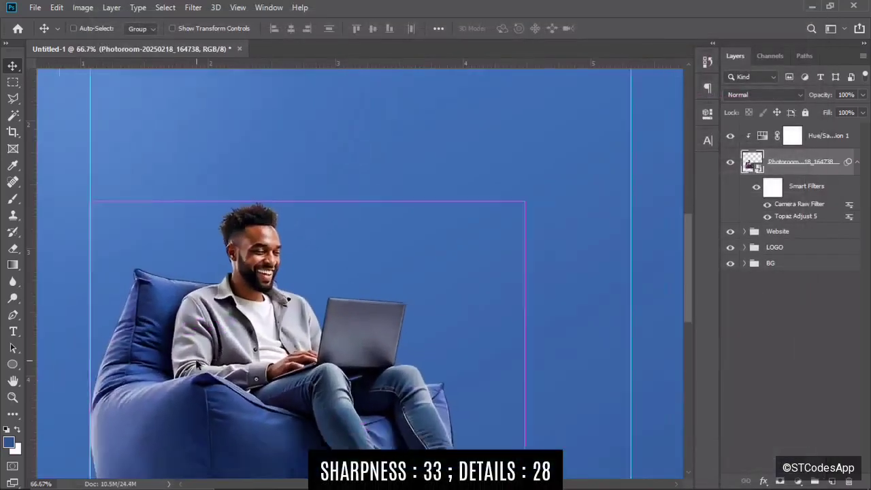
key(ctrl+minus)
key(ctrl+minus)
key(ctrl+minus)
key(ctrl+plus)
key(ctrl+plus)
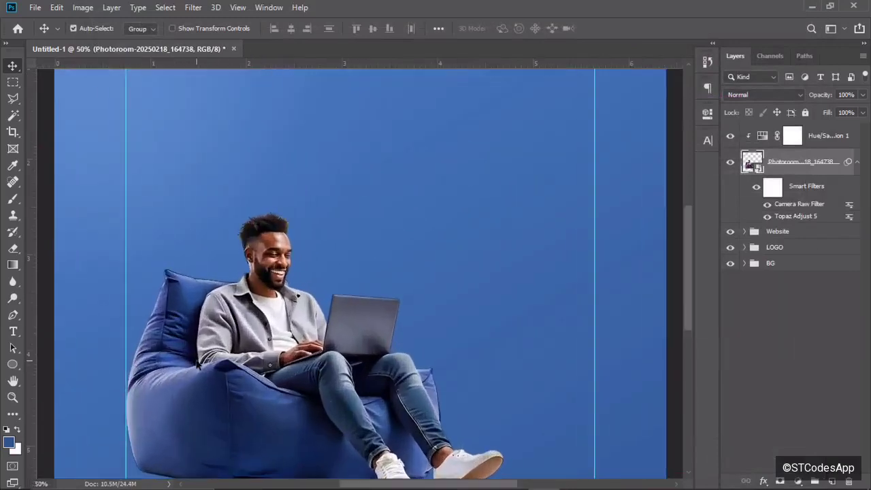
key(ctrl+minus)
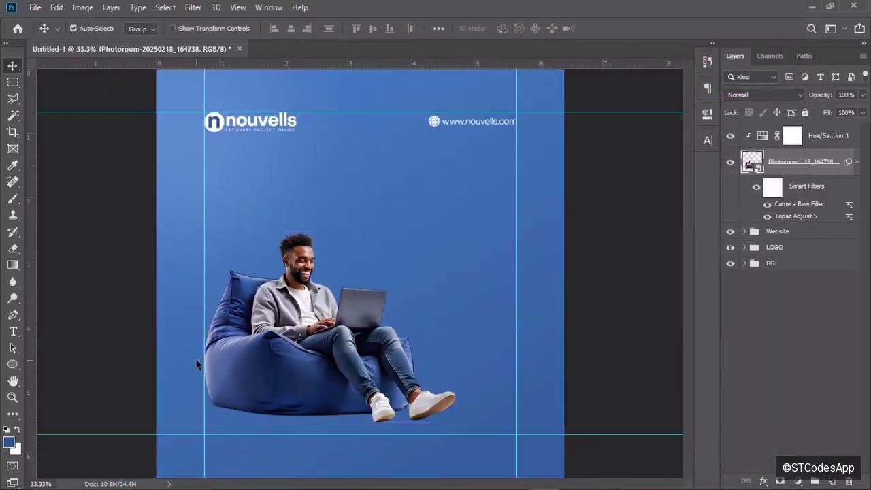
key(ctrl+minus)
key(ctrl+minus)
key(ctrl+plus)
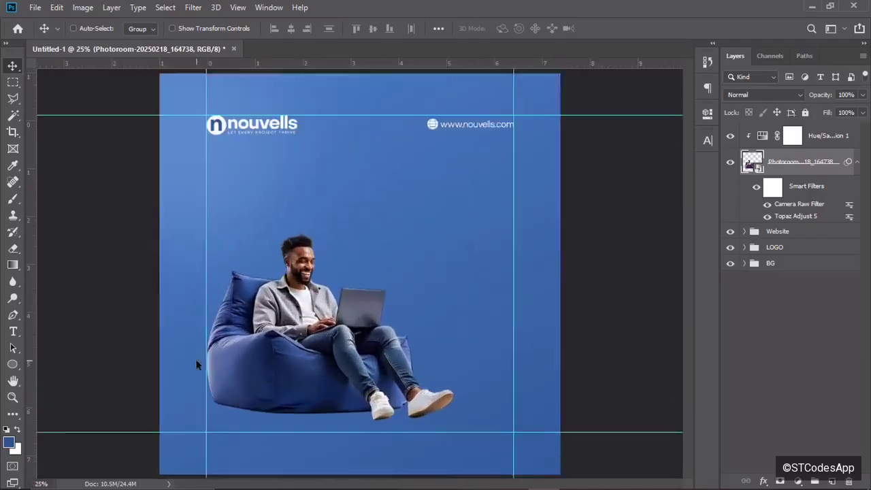
key(ctrl+plus)
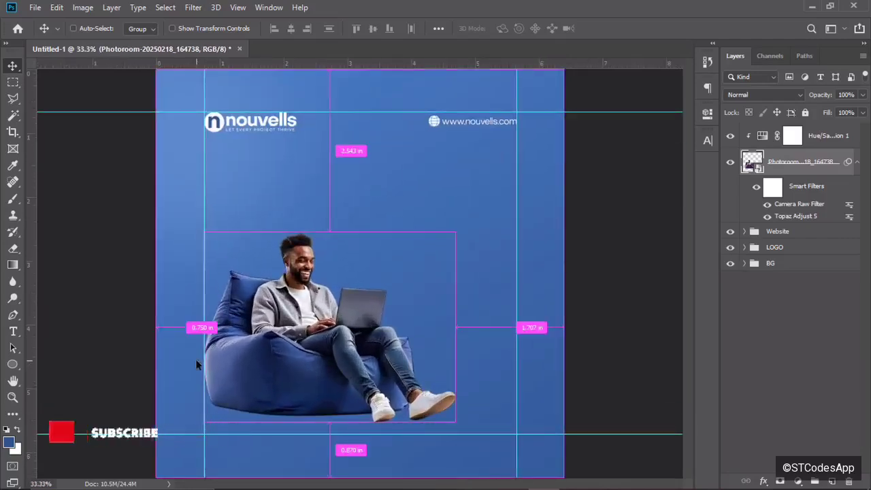
key(ctrl+plus)
key(ctrl+minus)
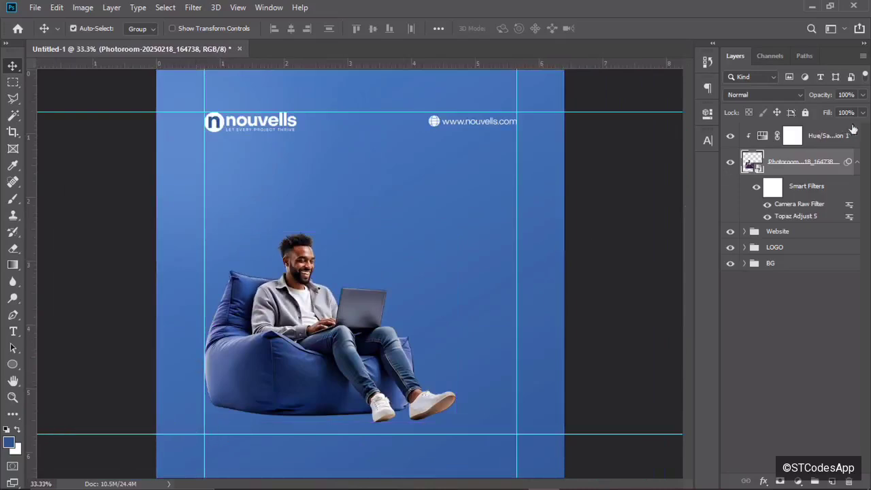
click(836, 138)
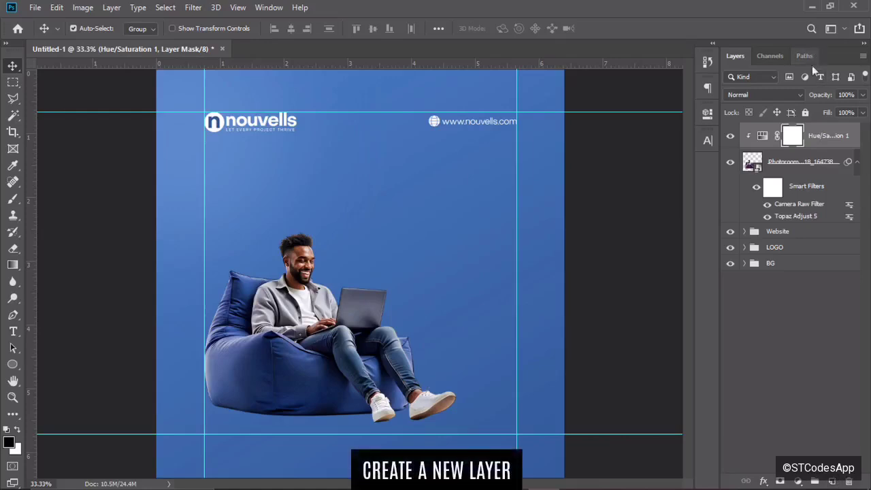
click(817, 135)
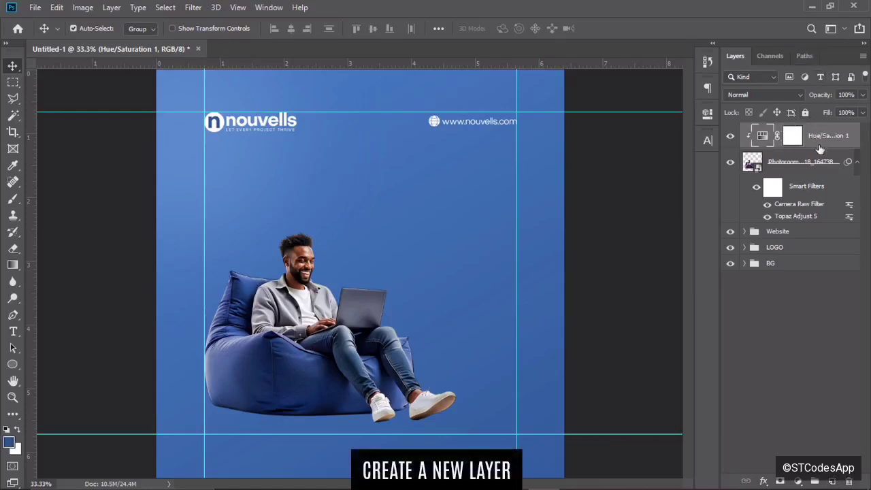
click(835, 482)
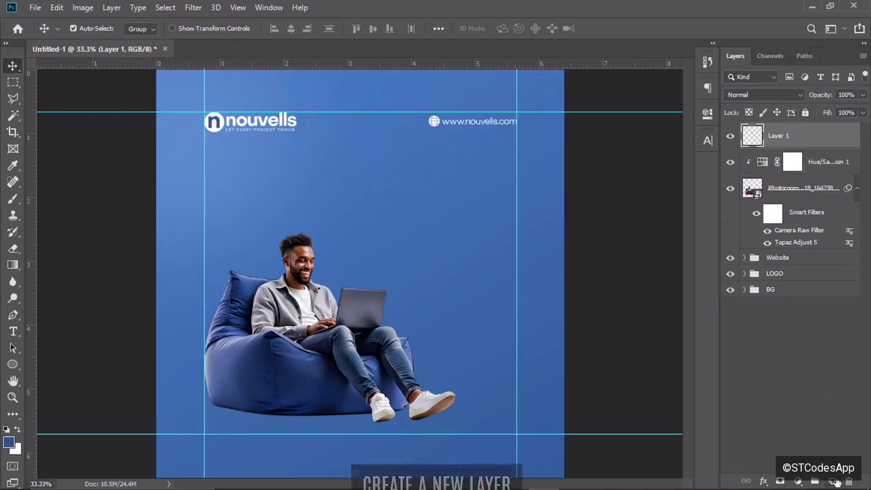
Draw a large white-filled ellipse over the man on the beanbag.
click(13, 364)
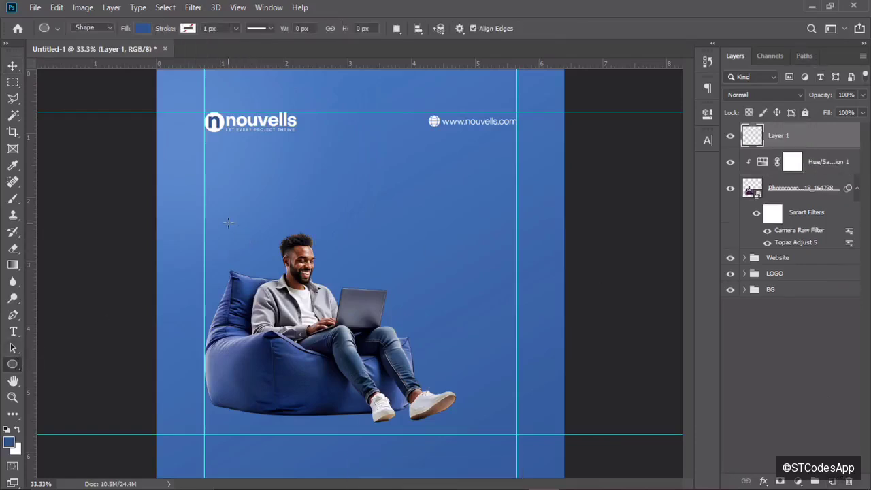
drag(228, 223, 500, 420)
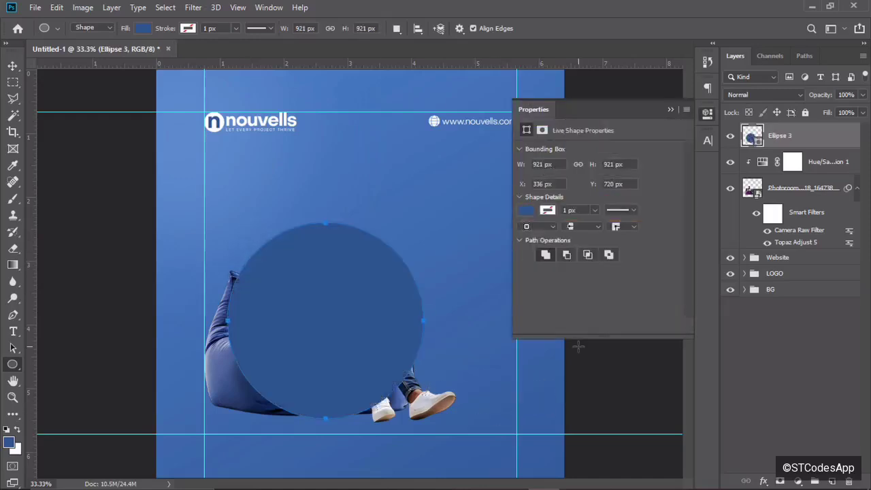
click(528, 212)
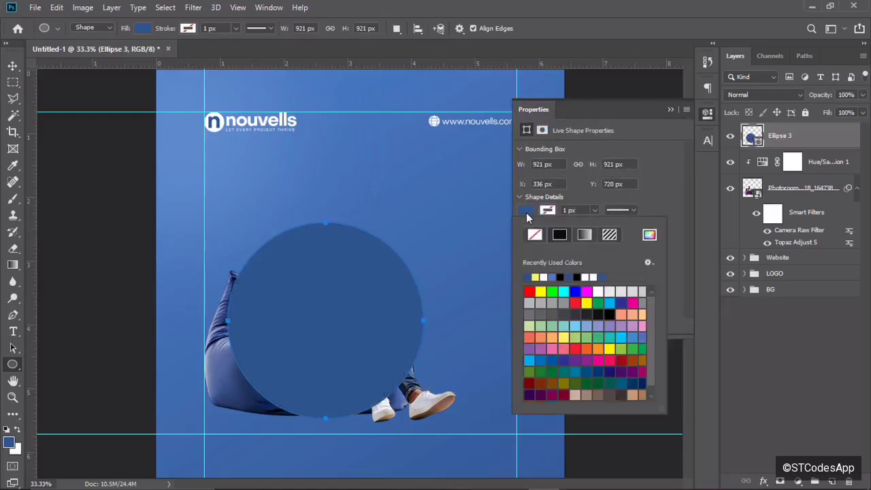
click(544, 275)
click(658, 135)
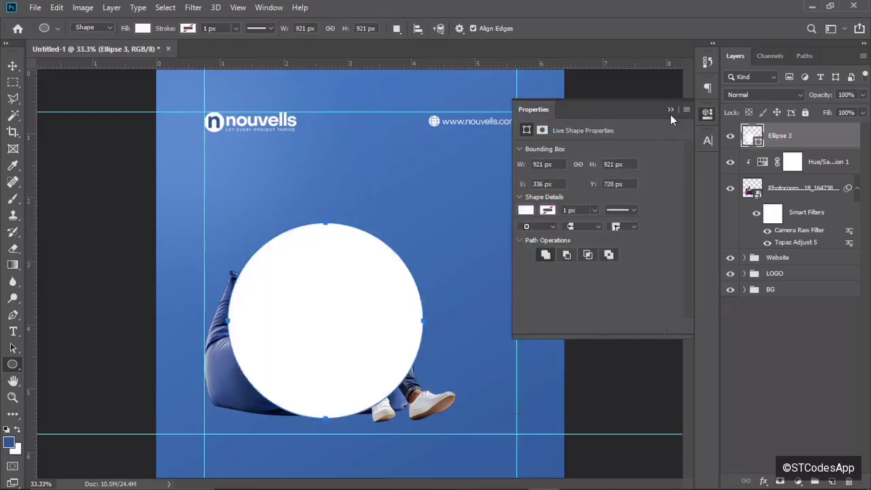
click(670, 109)
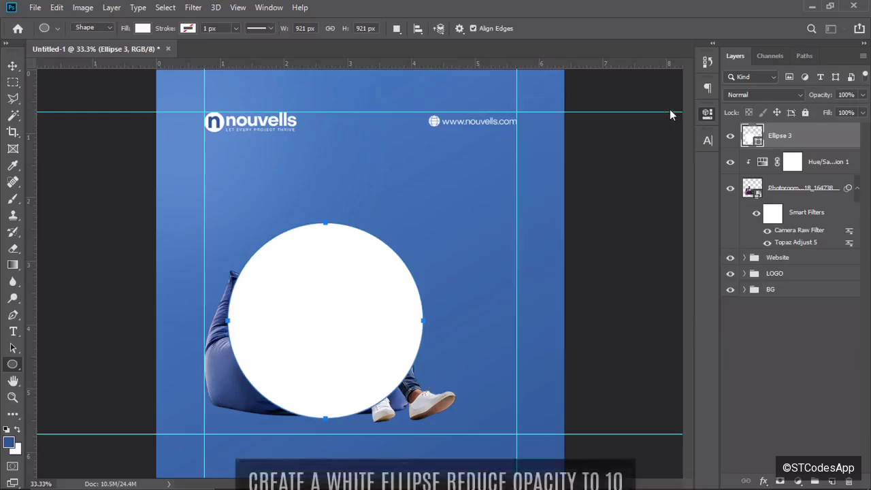
Set the circle's opacity to 10% and duplicate it as Ellipse 3 copy.
key(v)
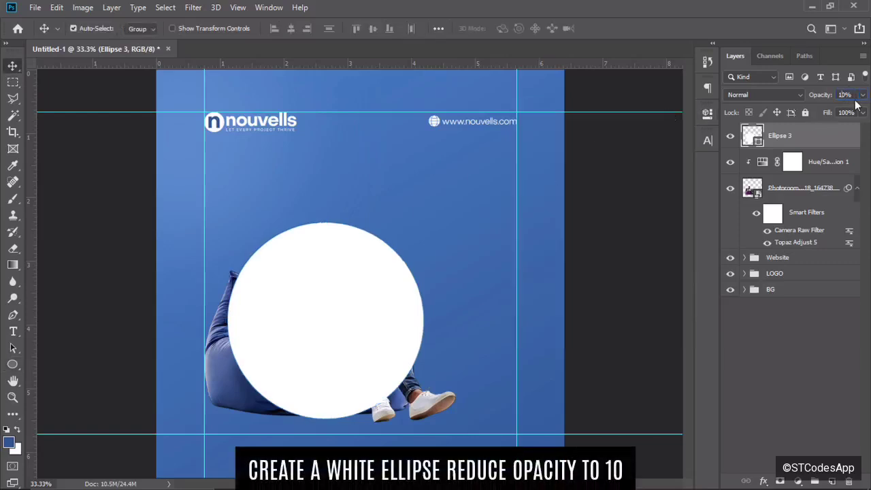
key(Return)
text(0)
click(846, 94)
key(BackSpace)
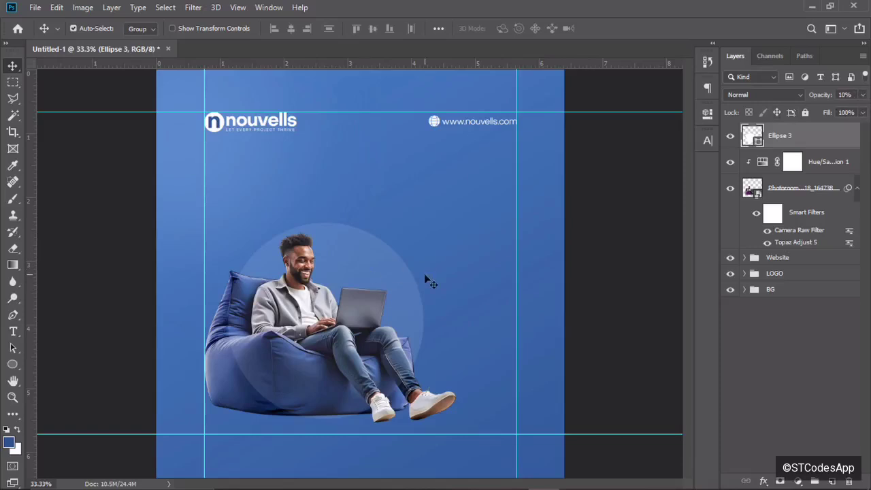
key(ctrl+j)
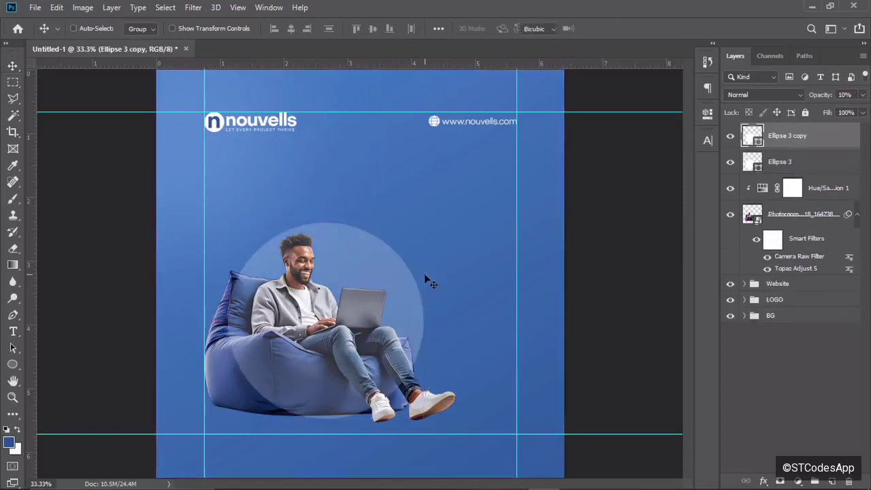
Shrink the duplicate circle to about 92%, centred, at 20% opacity.
key(ctrl+t)
drag(424, 224, 407, 238)
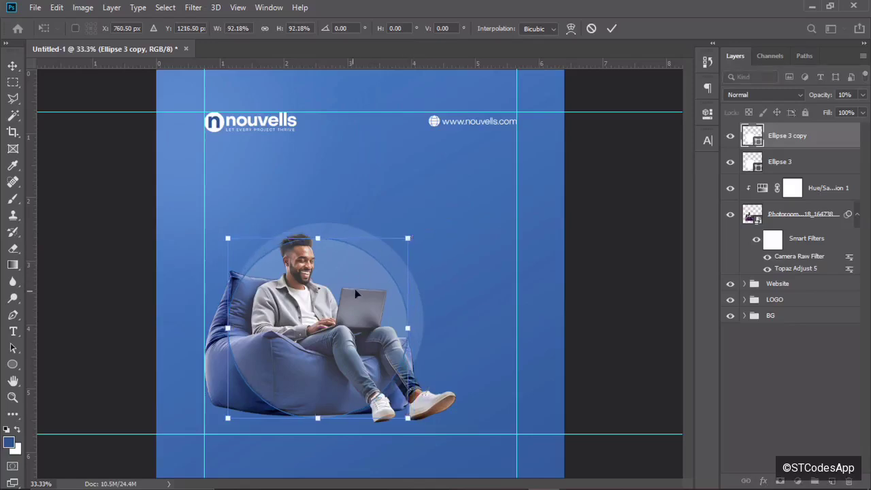
drag(355, 289, 361, 285)
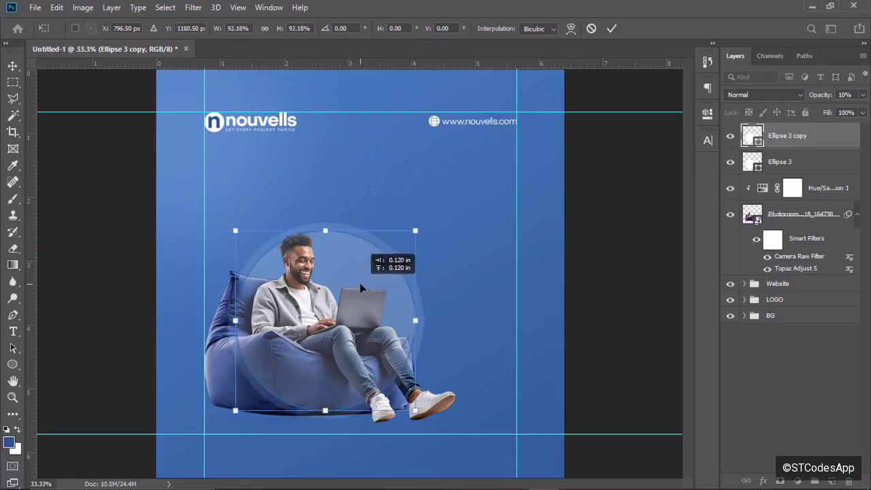
click(612, 28)
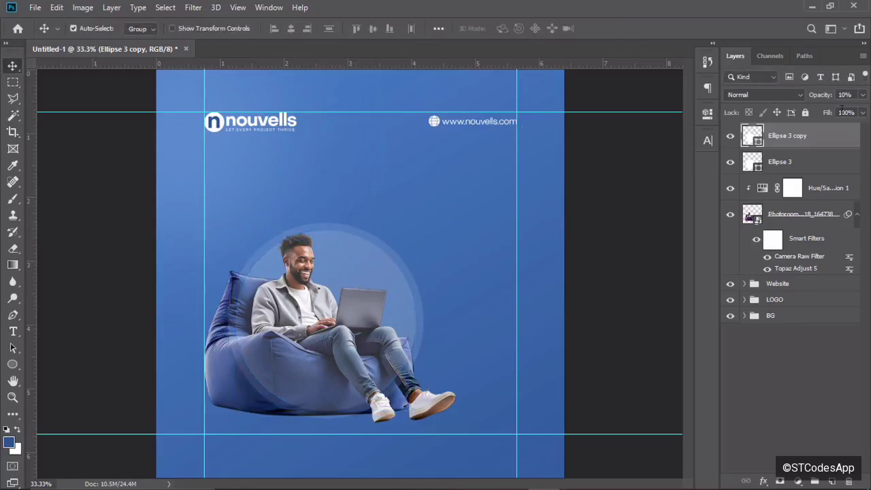
click(843, 95)
text(20)
key(Return)
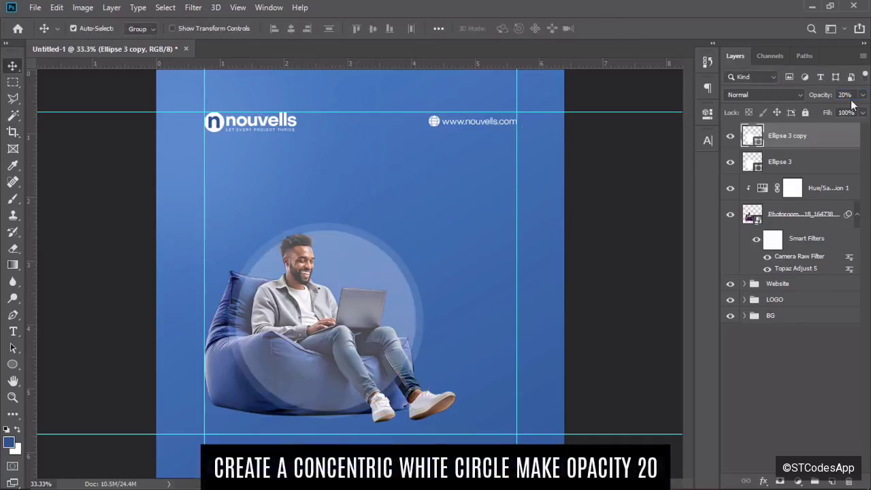
Add a third circle shrunk ~92% at 100% opacity, then group all three as Group 1.
key(ctrl+j)
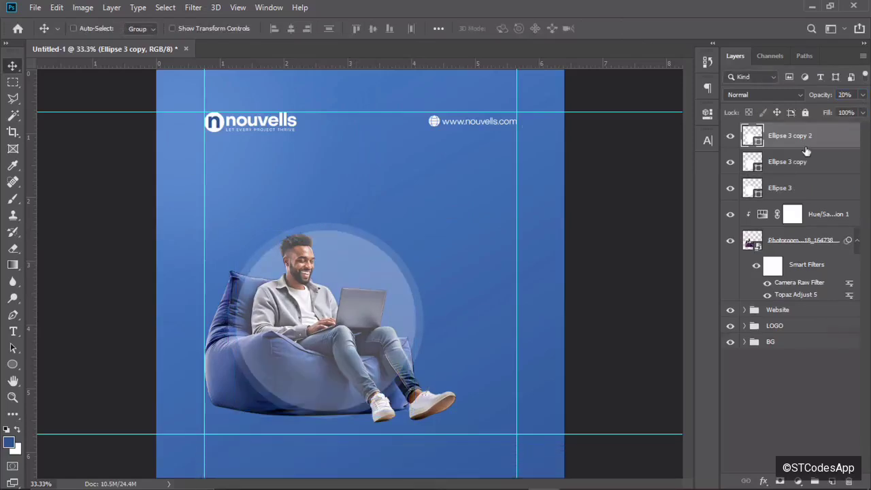
key(ctrl+t)
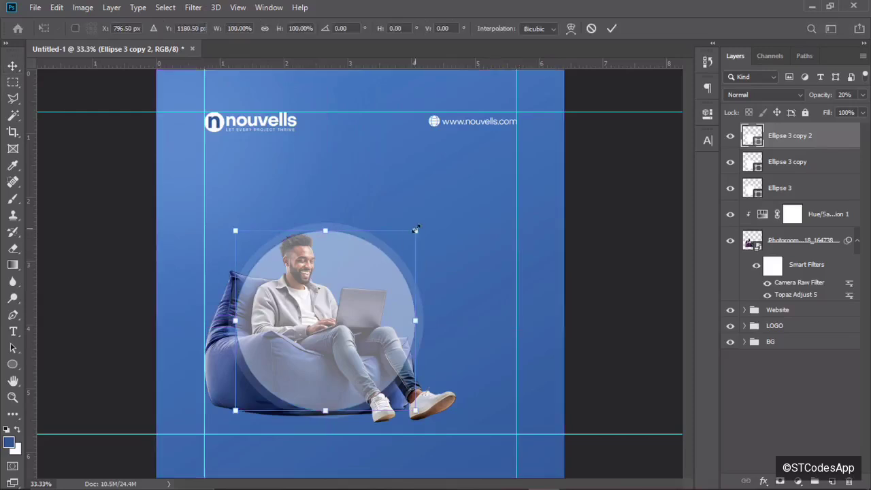
drag(415, 230, 408, 237)
drag(364, 275, 366, 278)
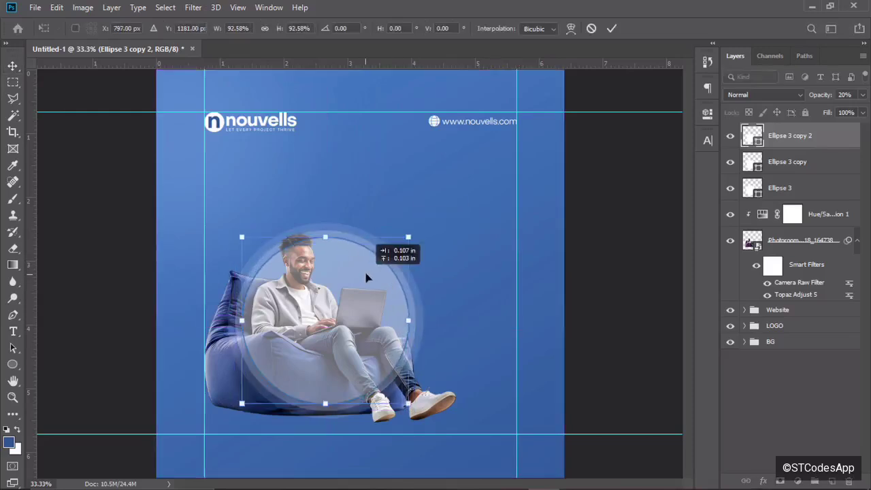
click(614, 30)
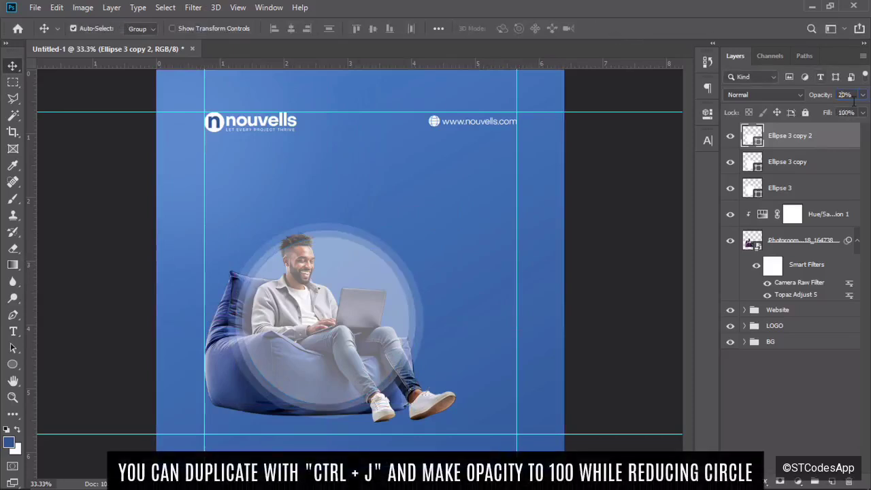
text(100)
key(Return)
shift+click(795, 193)
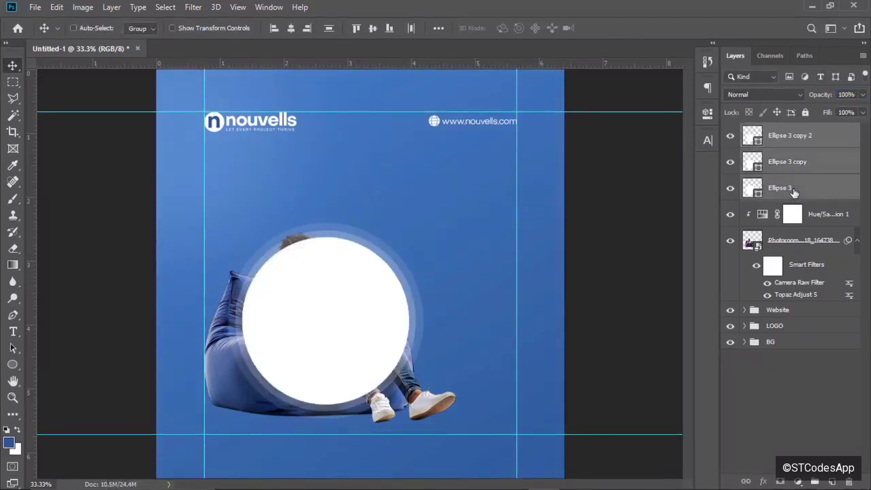
key(ctrl+g)
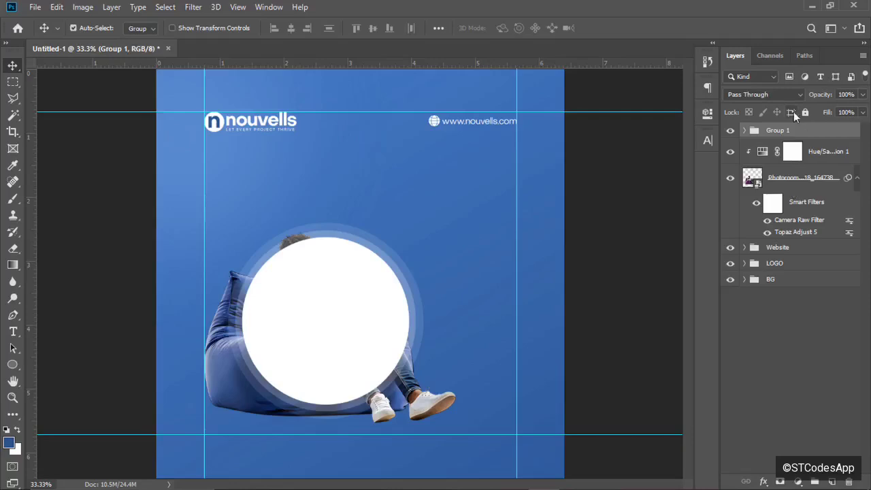
Move the circle group below the man's photo, shrink it, and shift it slightly left.
drag(803, 132, 793, 233)
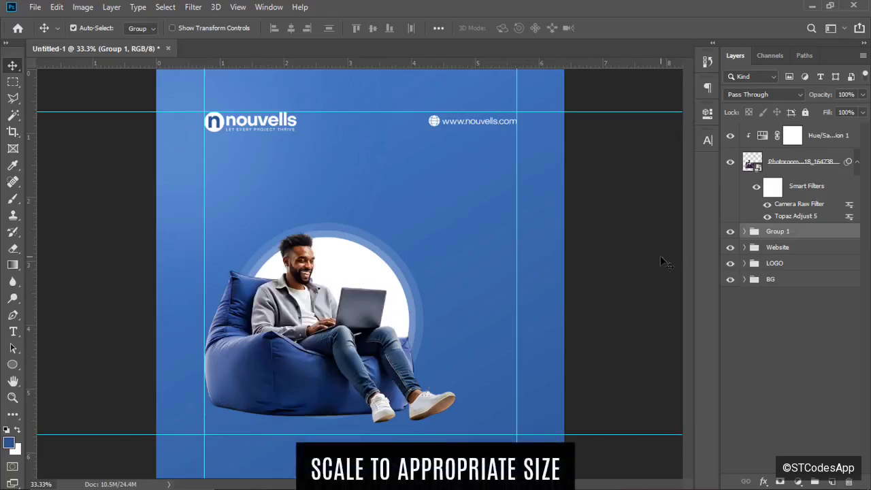
key(ctrl)
key(ctrl+t)
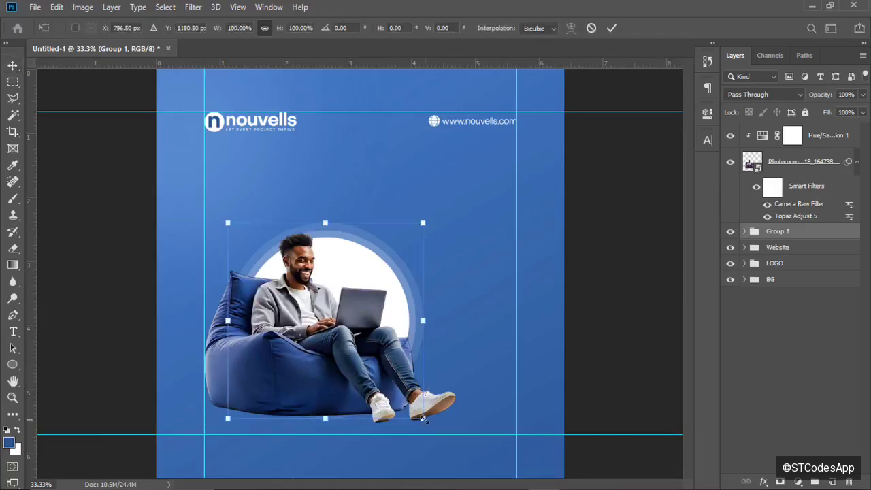
drag(423, 420, 379, 375)
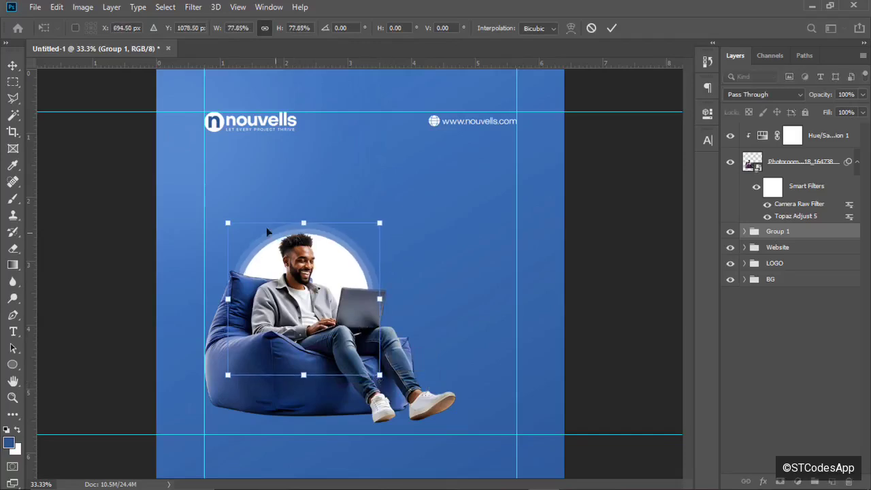
drag(229, 222, 255, 239)
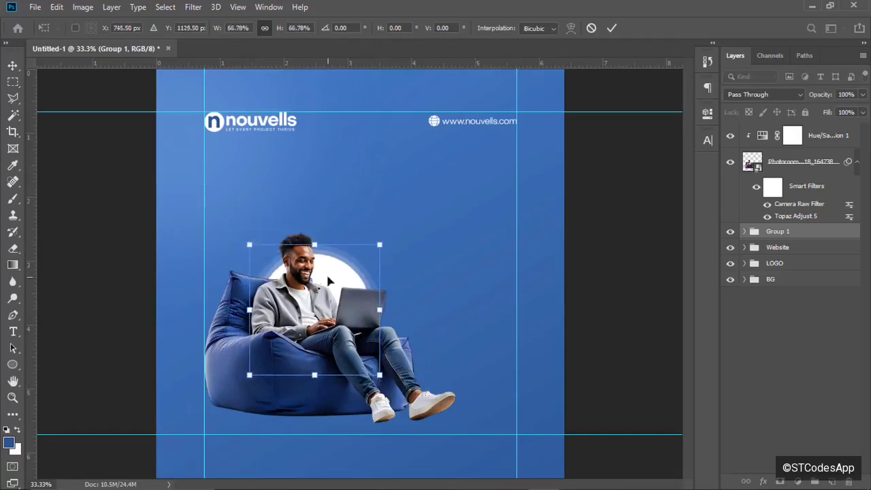
drag(329, 281, 321, 282)
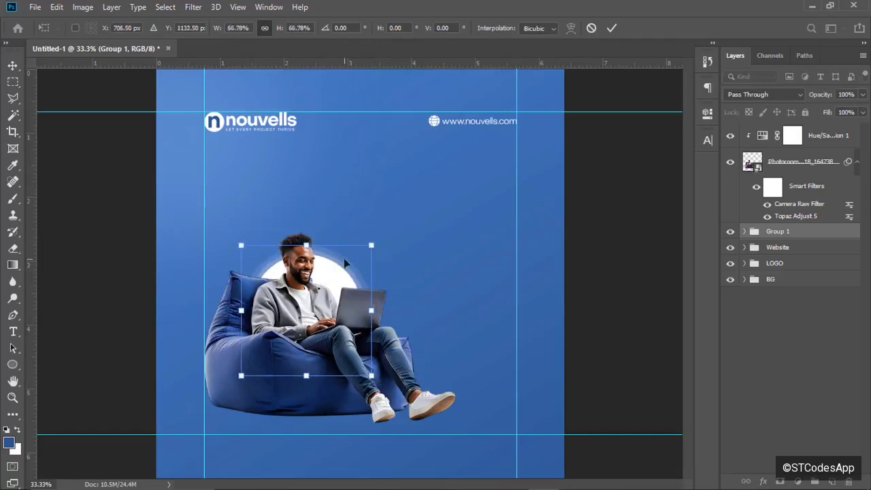
drag(374, 243, 389, 238)
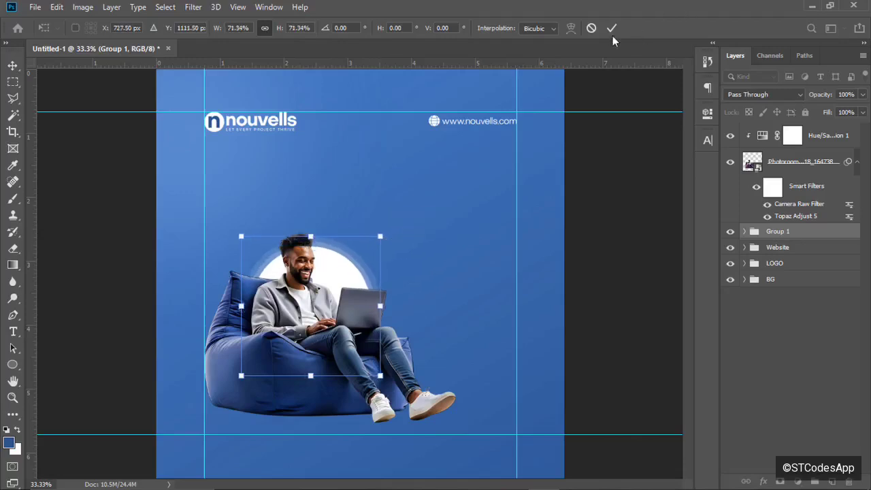
click(611, 28)
key(ctrl+minus)
key(ctrl+minus)
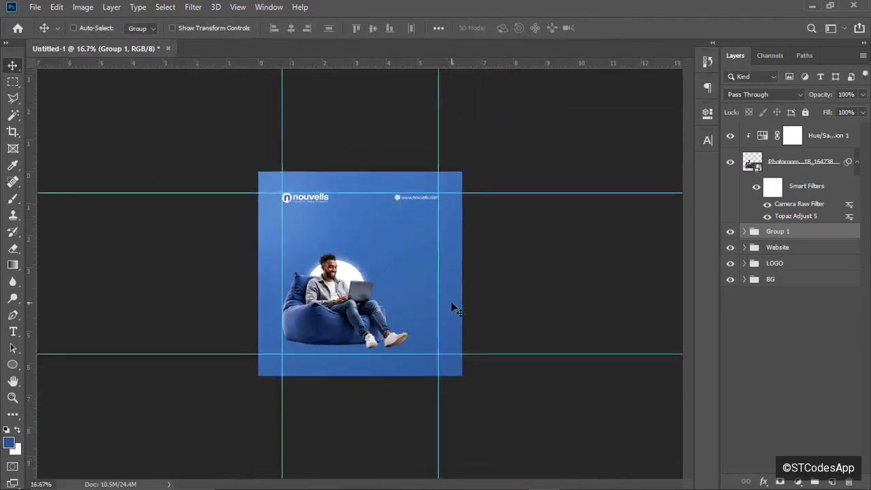
key(ctrl+plus)
key(ctrl+plus)
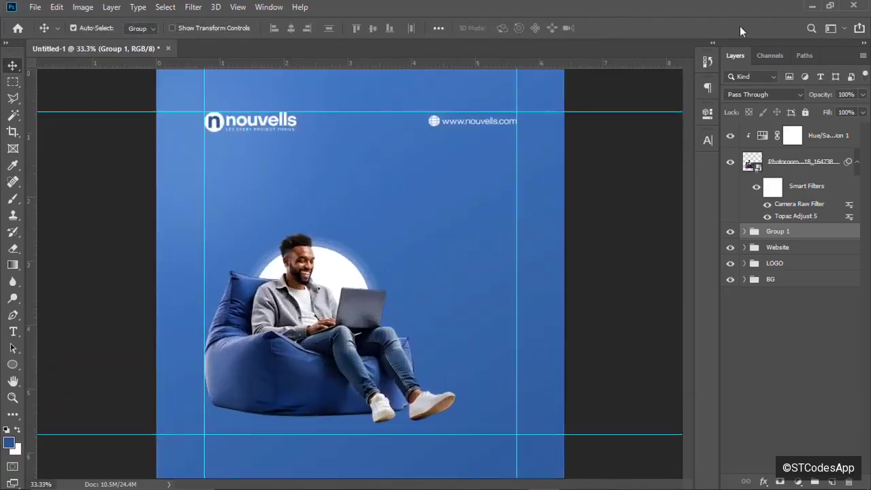
Drag the blue arrow PNG Photoroom-20250219_015608 from File Explorer into Photoshop.
click(813, 6)
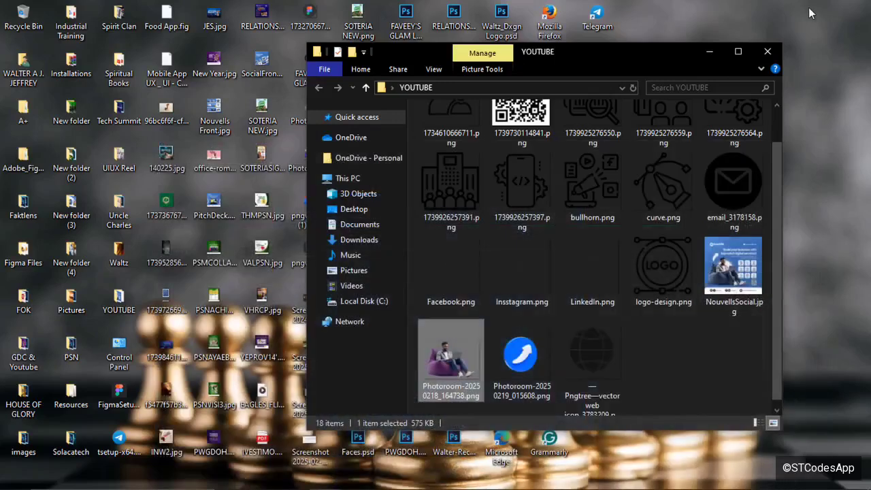
click(521, 358)
drag(521, 358, 431, 245)
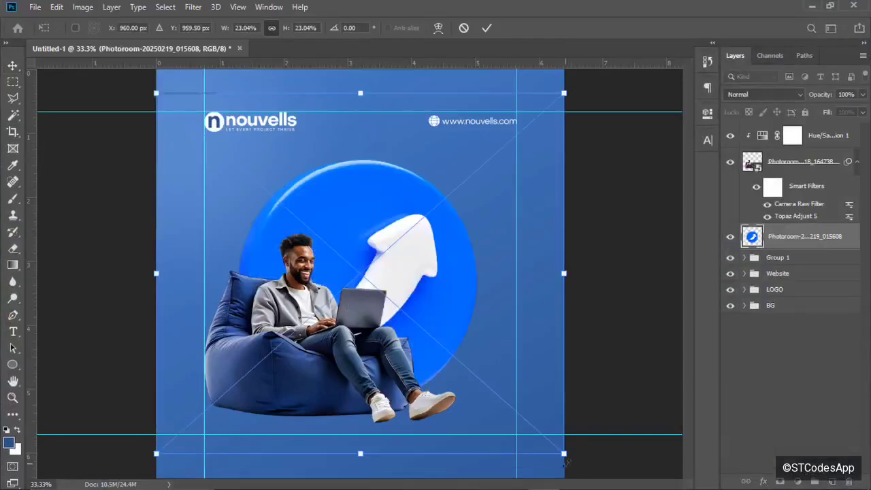
Scale the placed arrow image down to a small icon.
drag(564, 461, 252, 187)
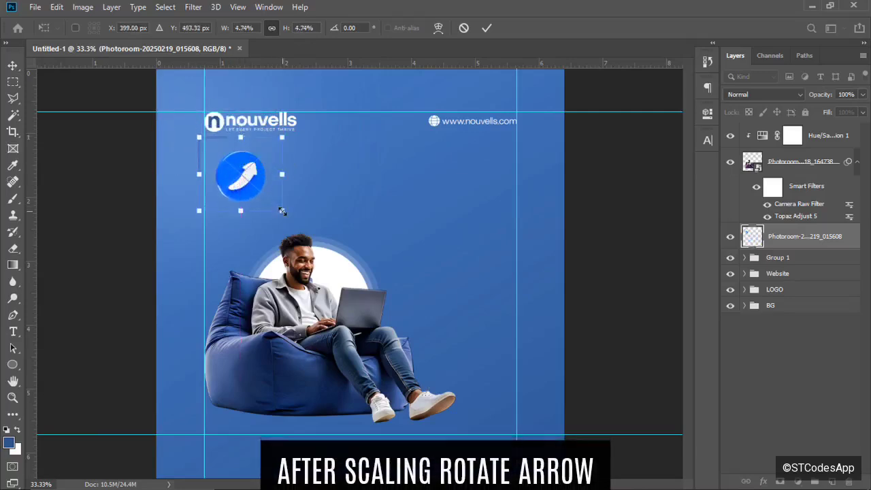
drag(283, 211, 305, 231)
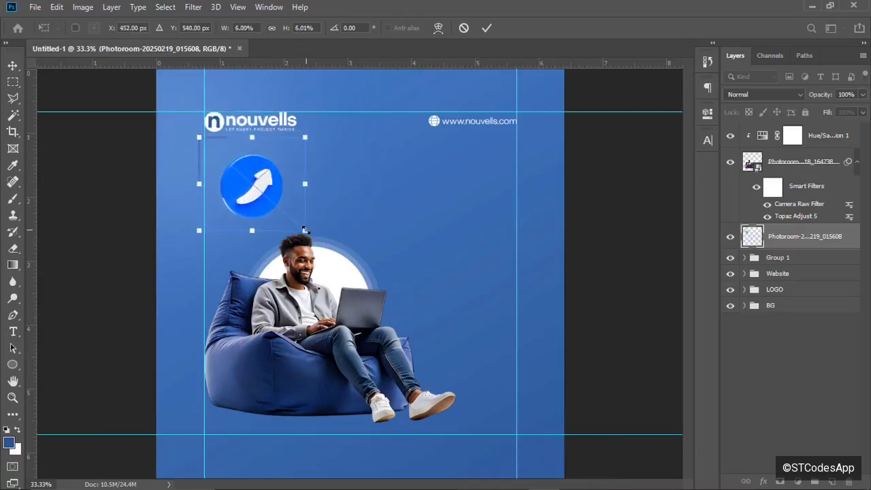
click(486, 28)
Flip the arrow horizontally, rotate it to point up-right, and position it above the man.
key(ctrl+t)
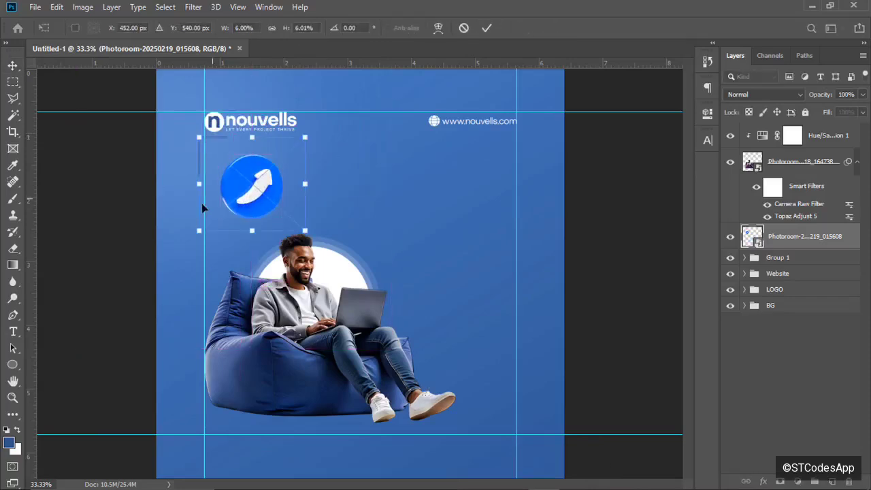
right_click(247, 198)
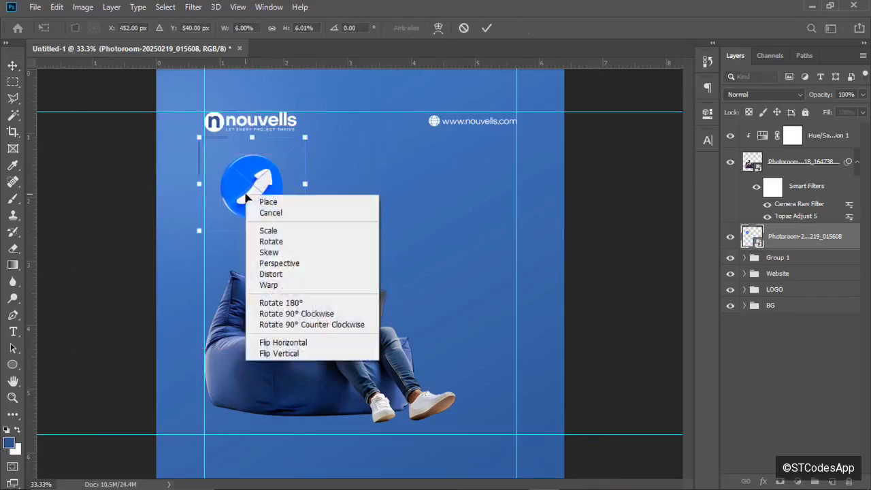
click(295, 344)
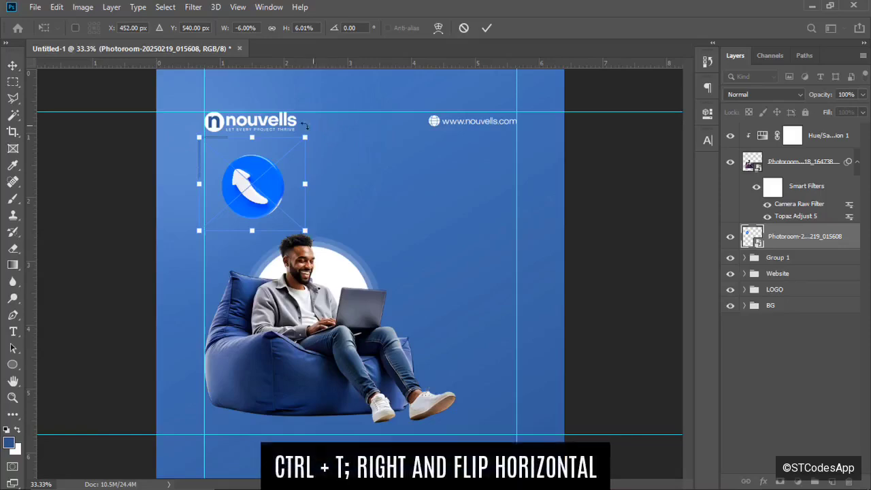
drag(305, 124, 353, 258)
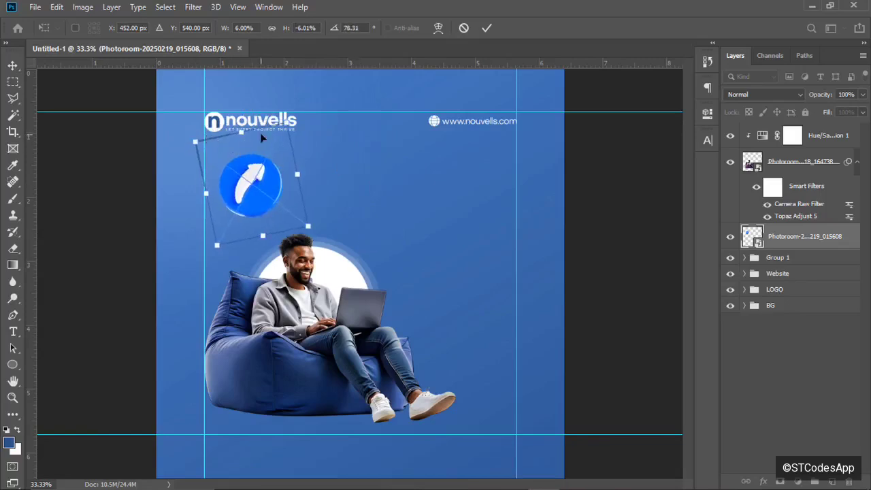
drag(289, 117, 298, 102)
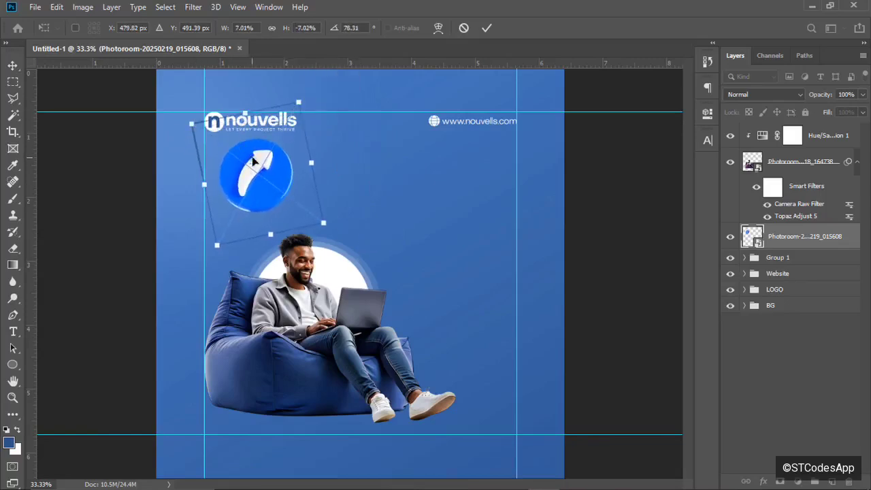
drag(253, 162, 258, 179)
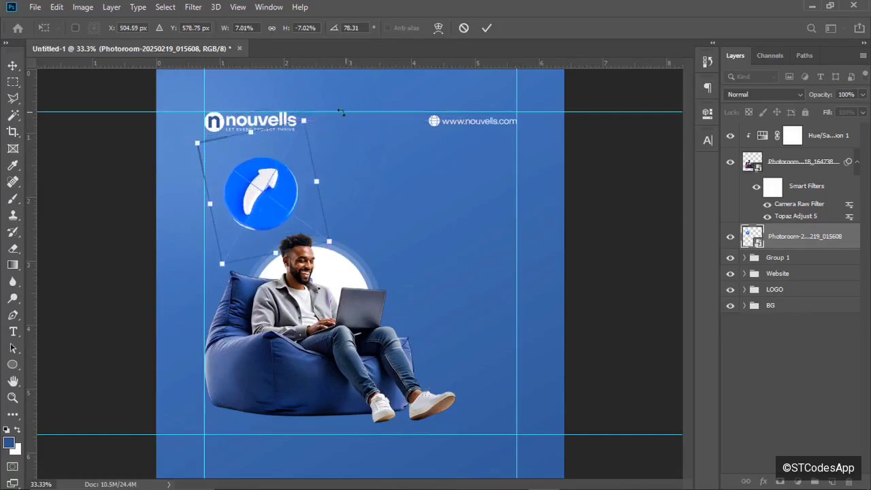
drag(315, 118, 328, 126)
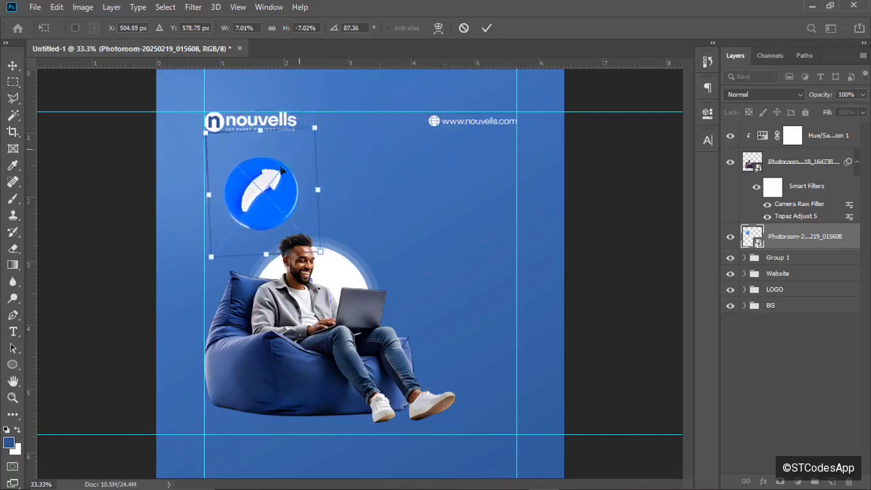
drag(271, 179, 272, 183)
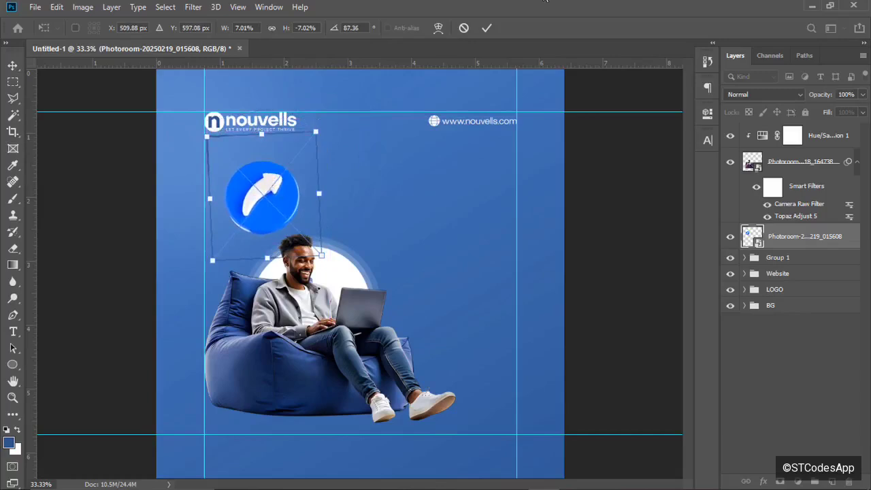
click(488, 28)
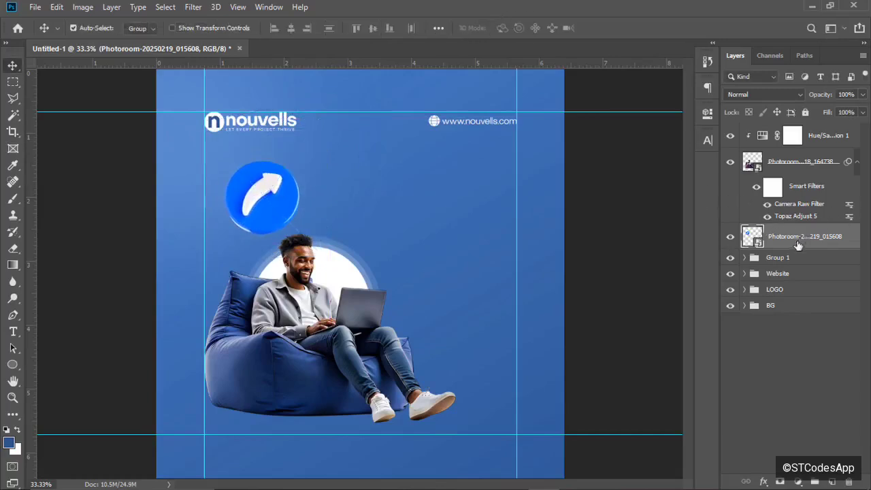
Move the arrow icon layer to the top and copy its white arrow onto a new layer with Magic Wand.
drag(793, 243, 787, 132)
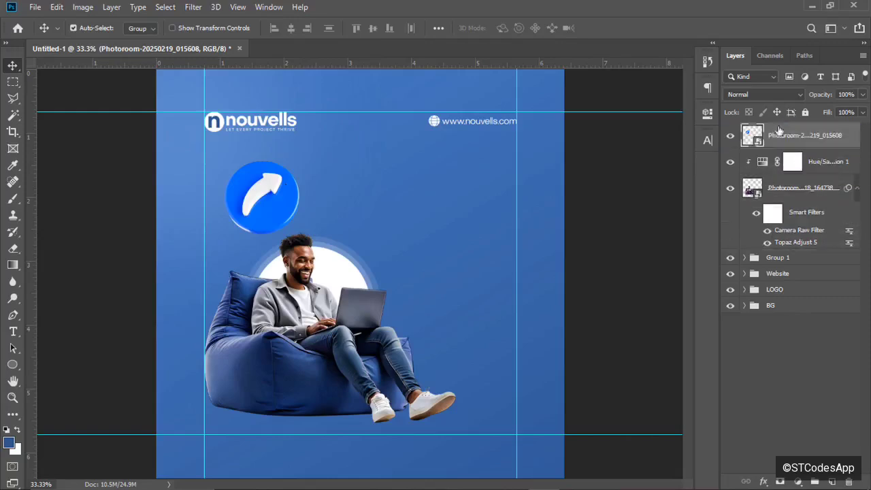
click(12, 116)
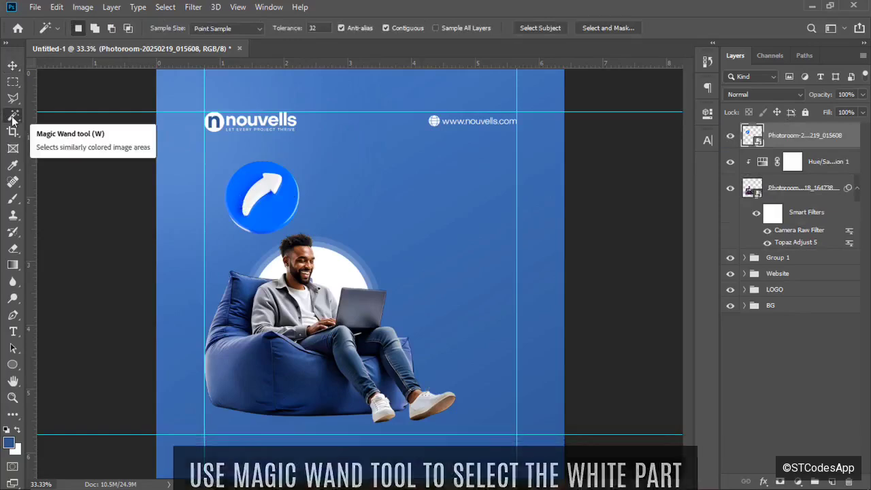
right_click(13, 117)
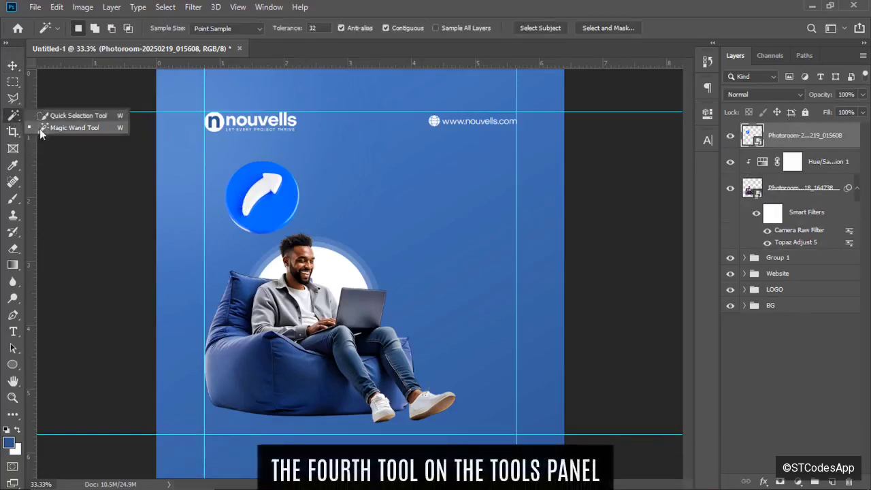
click(44, 129)
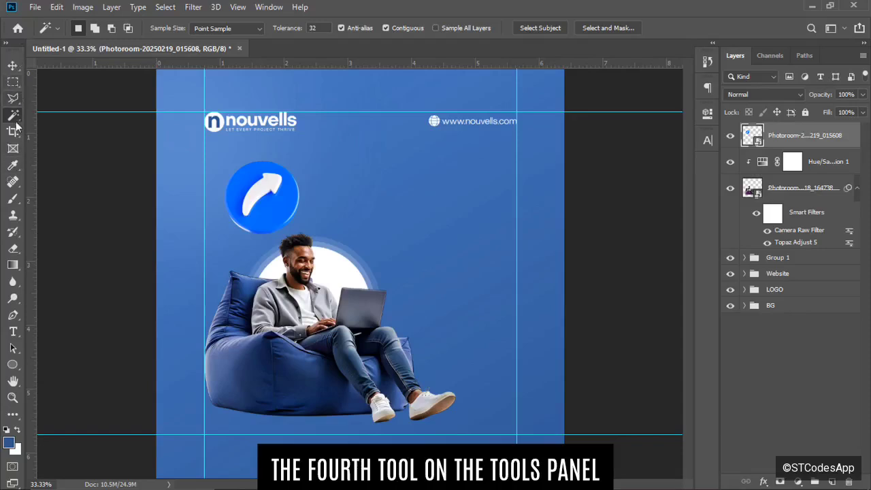
click(261, 192)
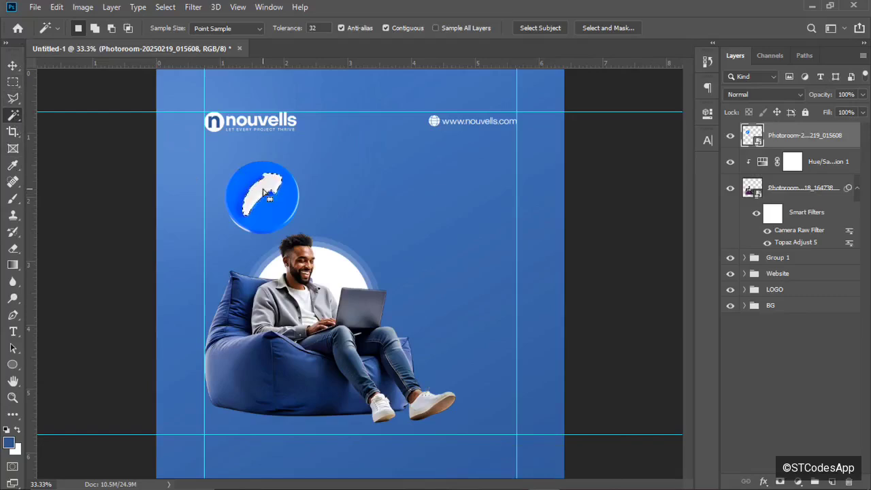
key(ctrl+j)
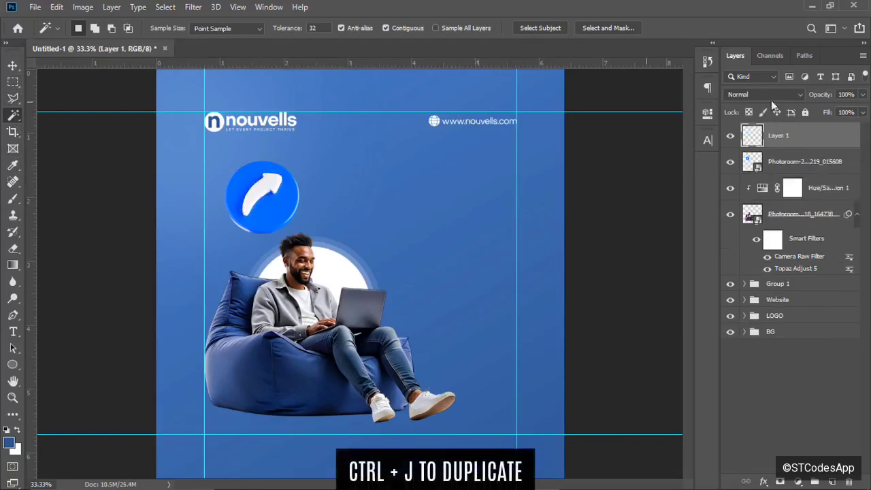
Delete the original blue circle icon layer and convert the white arrow Layer 1 to a smart object.
click(790, 162)
key(Delete)
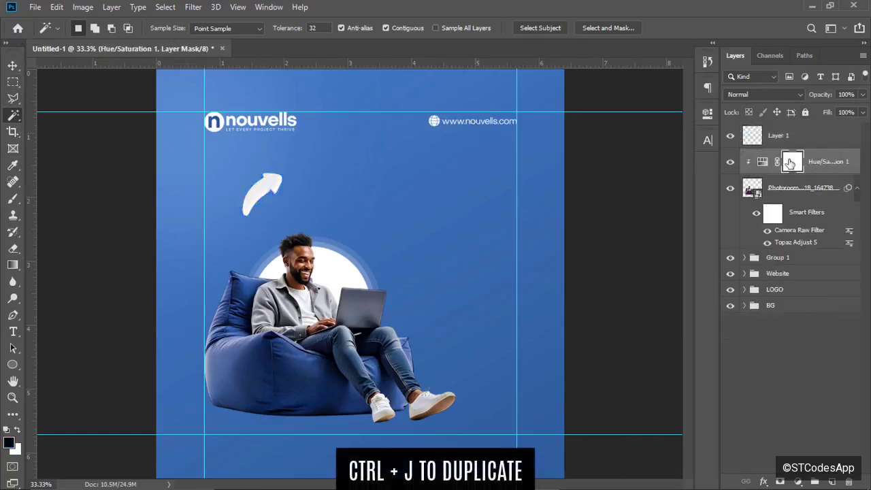
click(780, 143)
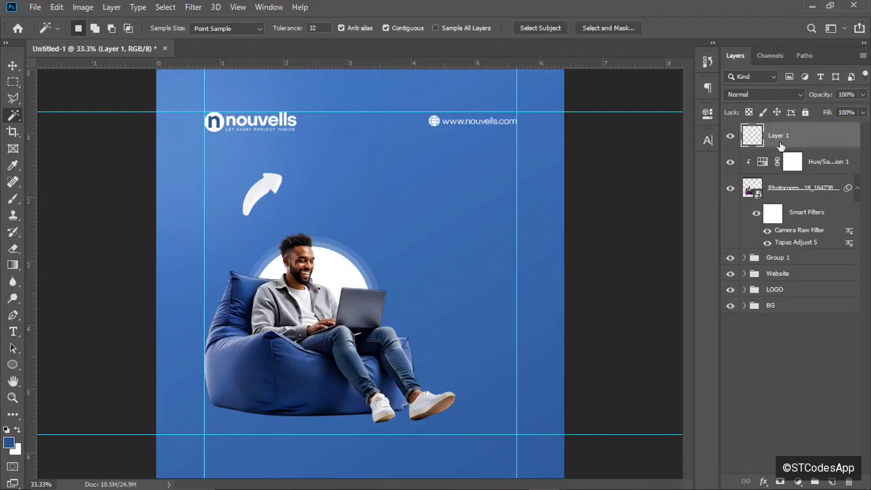
right_click(781, 145)
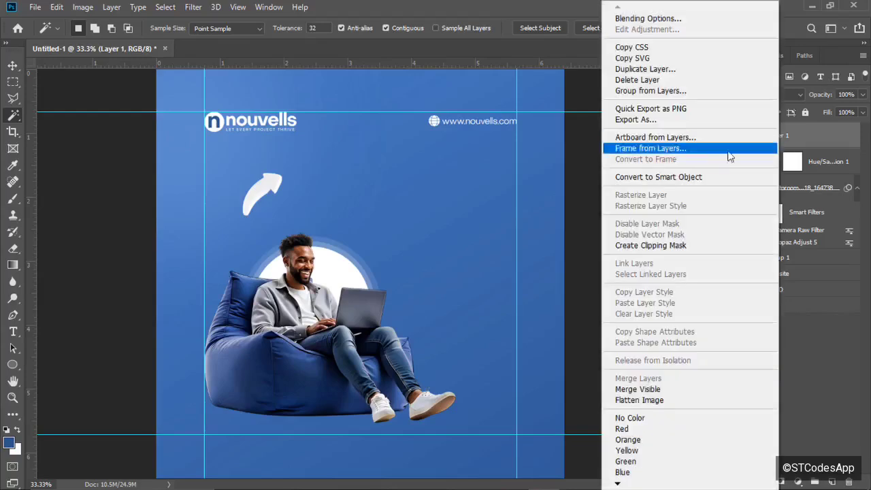
click(684, 179)
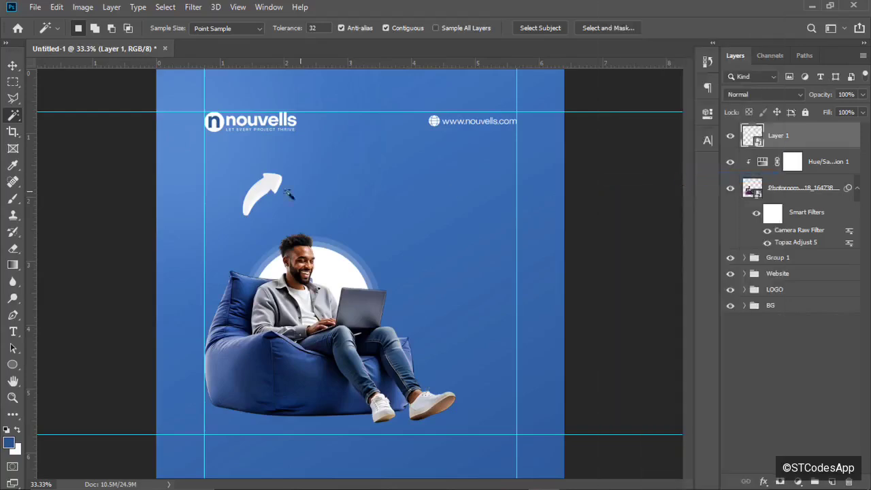
key(v)
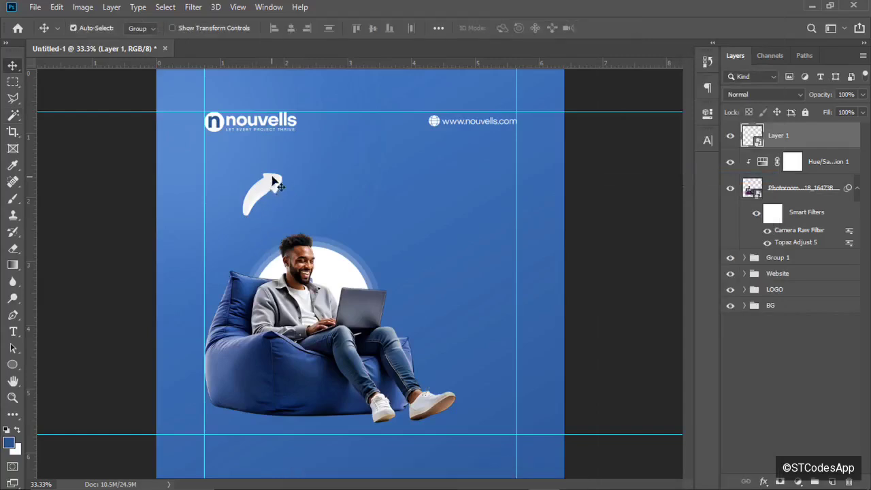
Place the white arrow above the man's head and apply Motion Blur at 43° angle, 16 px distance.
drag(273, 182, 271, 218)
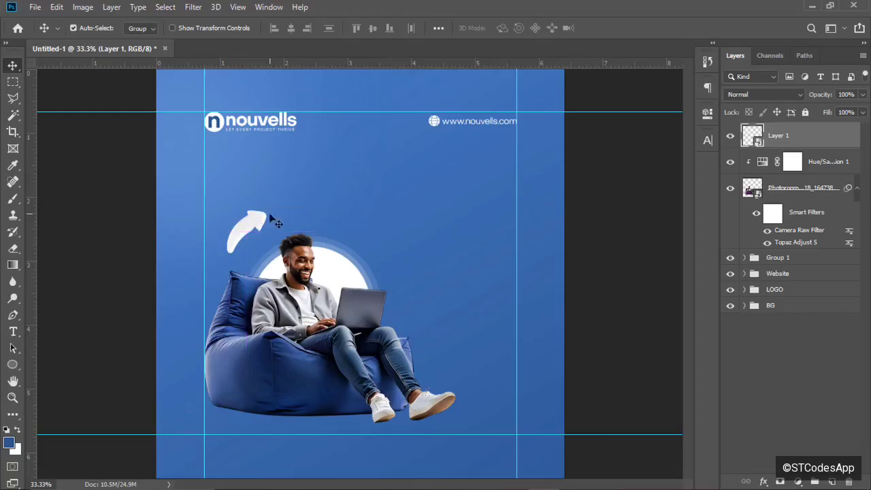
click(192, 8)
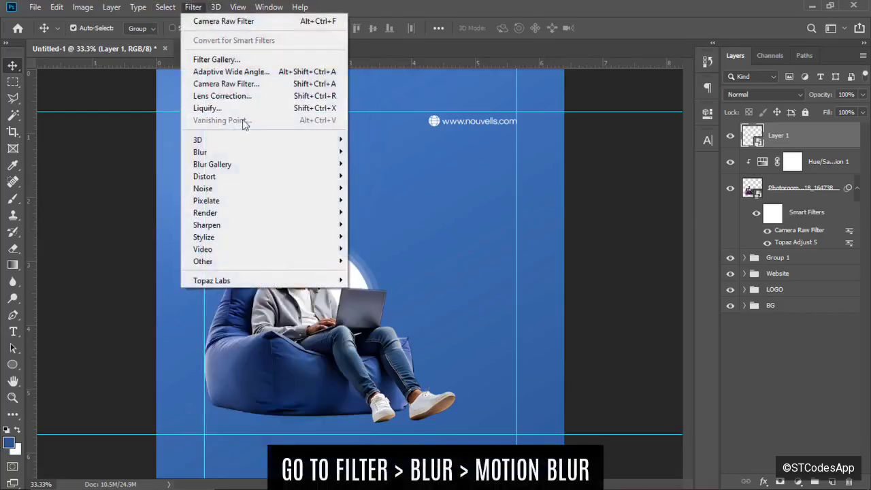
mouse_move(291, 158)
click(388, 225)
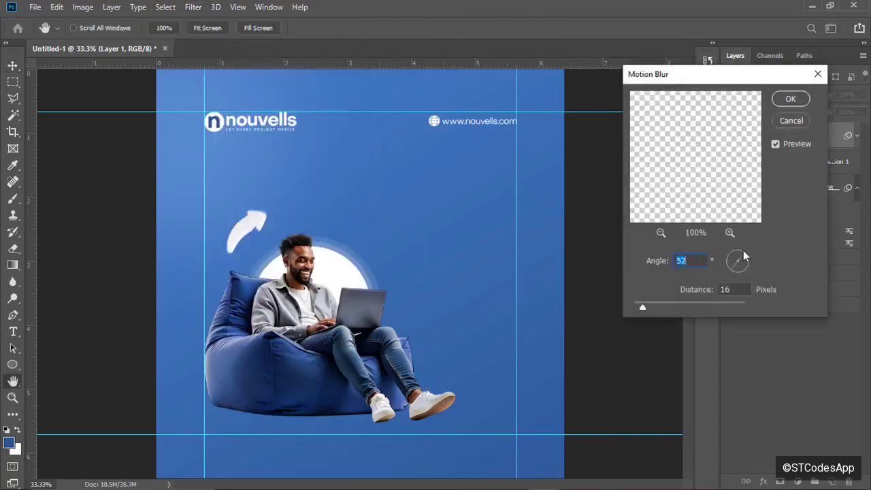
click(745, 254)
click(788, 100)
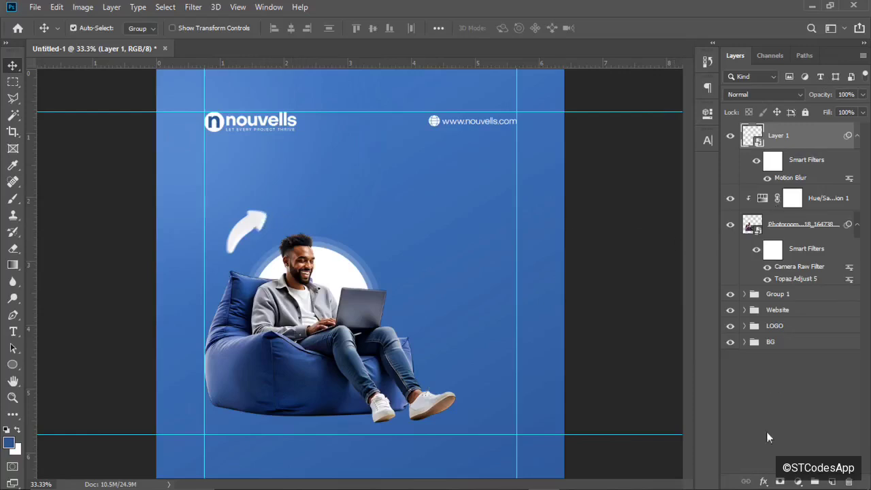
Give the arrow a white Outer Glow with 25% spread and 50 px size.
click(764, 481)
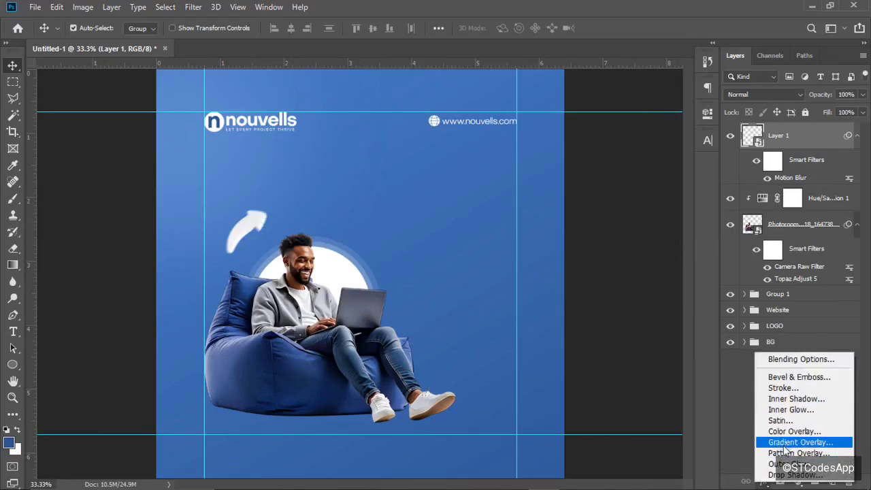
click(781, 463)
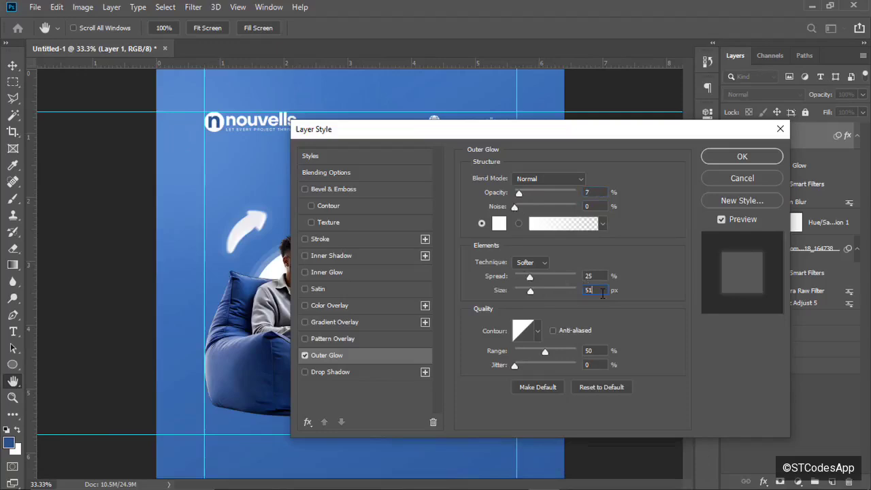
text(50)
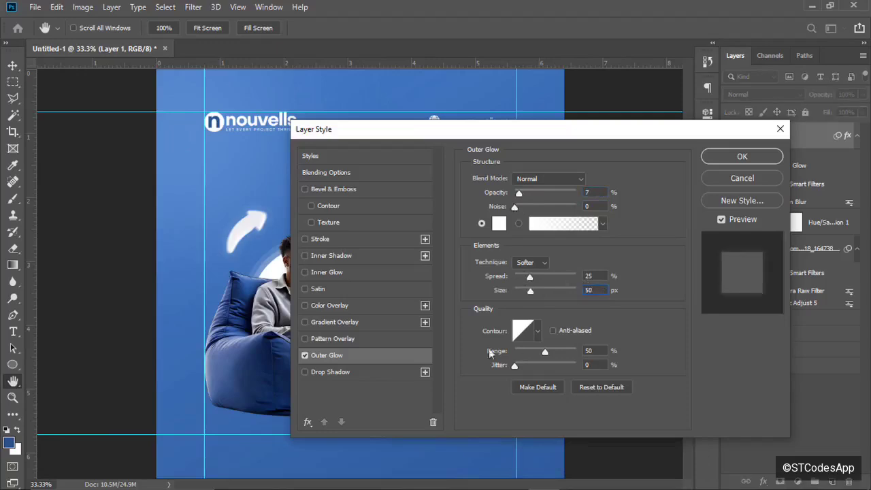
click(733, 156)
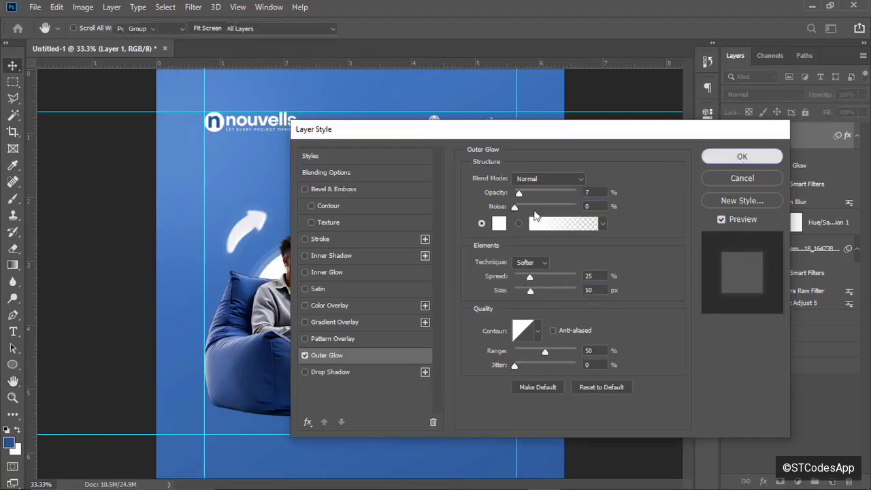
Enlarge the arrow to about 131% and shift it up and to the right.
key(v)
key(ctrl+t)
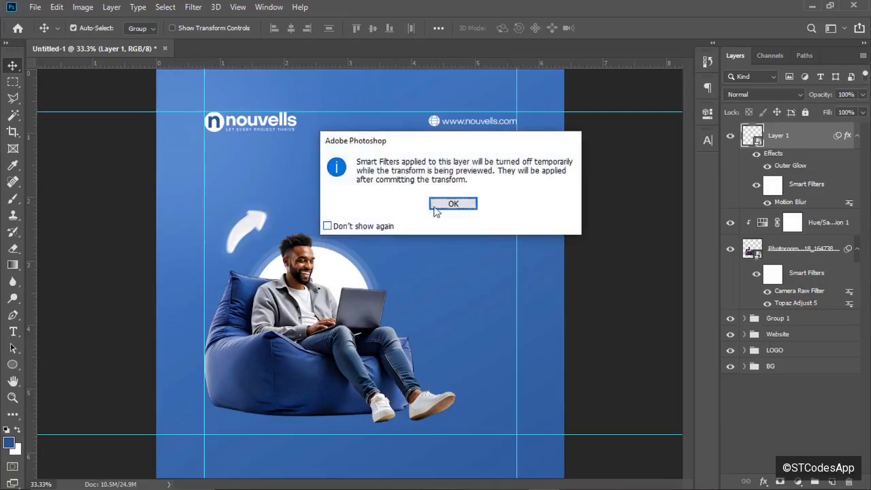
click(440, 206)
drag(273, 210, 275, 195)
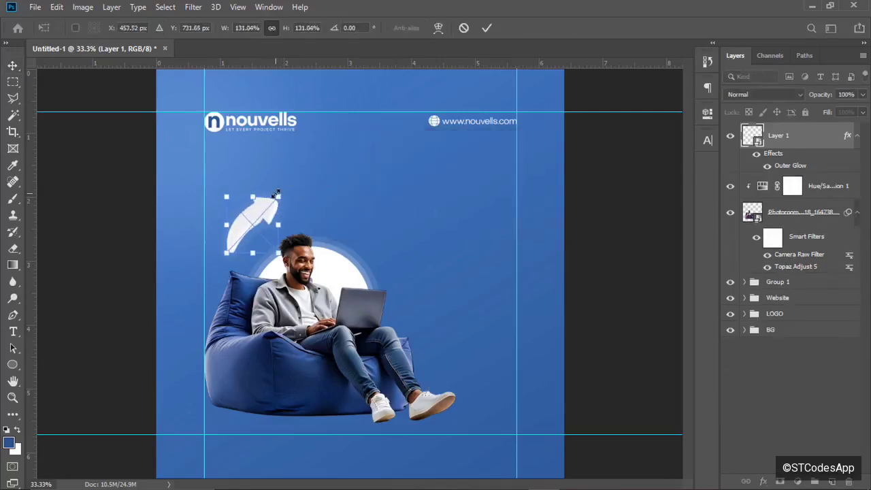
click(486, 28)
key(ctrl+f)
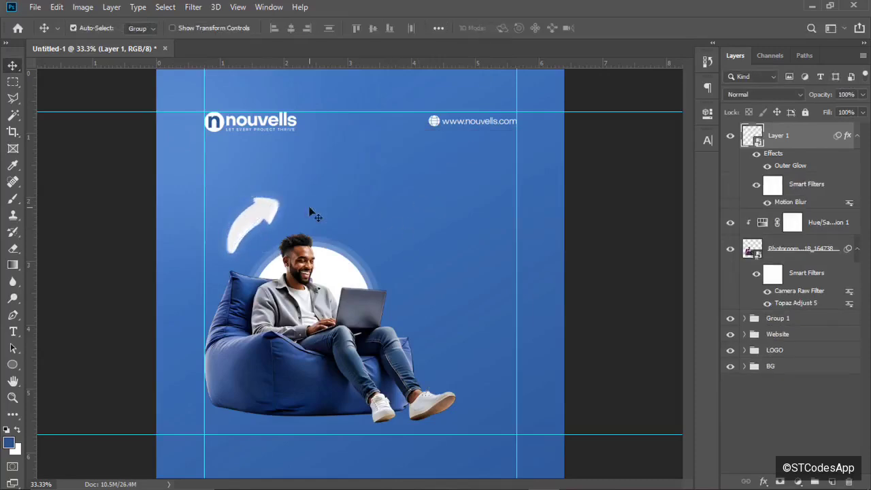
drag(264, 213, 272, 201)
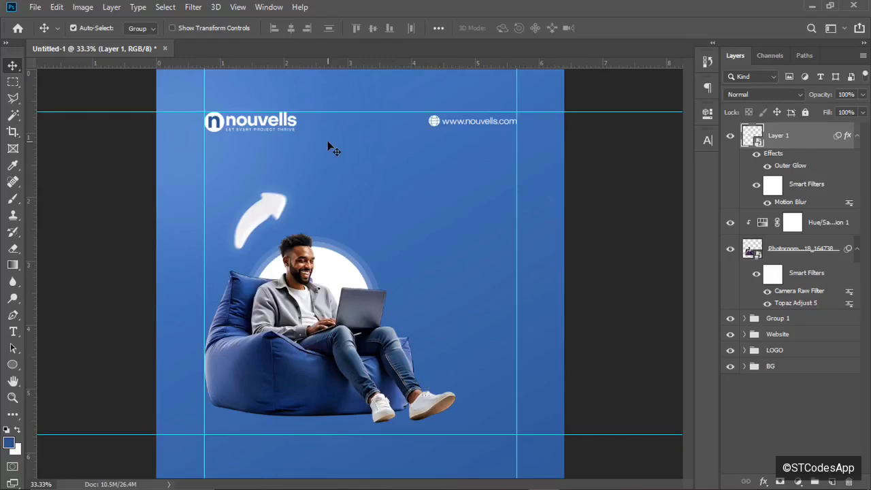
Select the Type tool with the Degular Demo font.
click(13, 332)
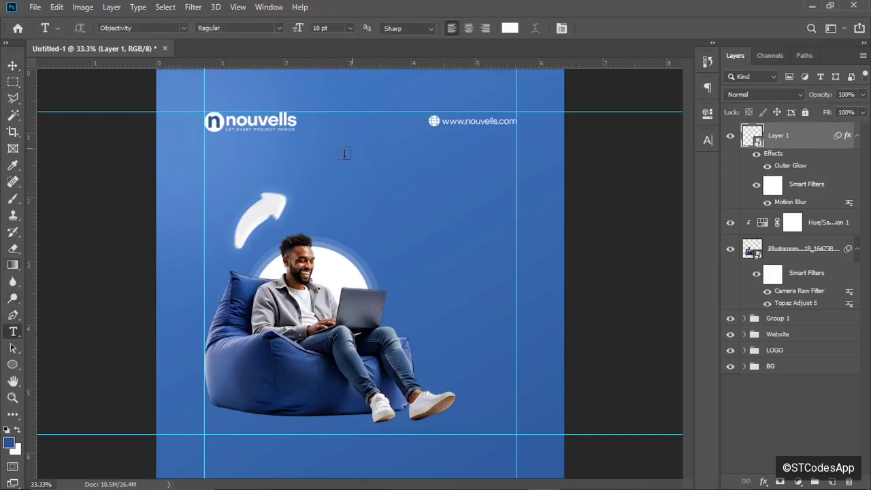
click(306, 164)
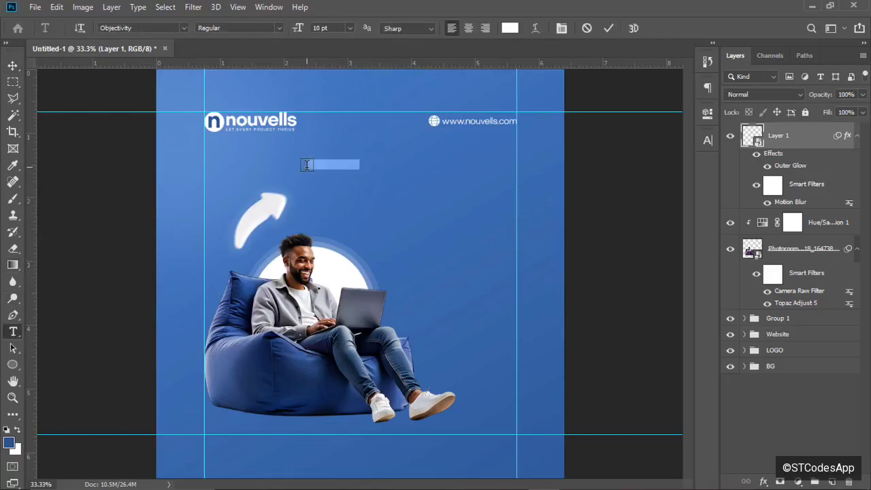
click(588, 28)
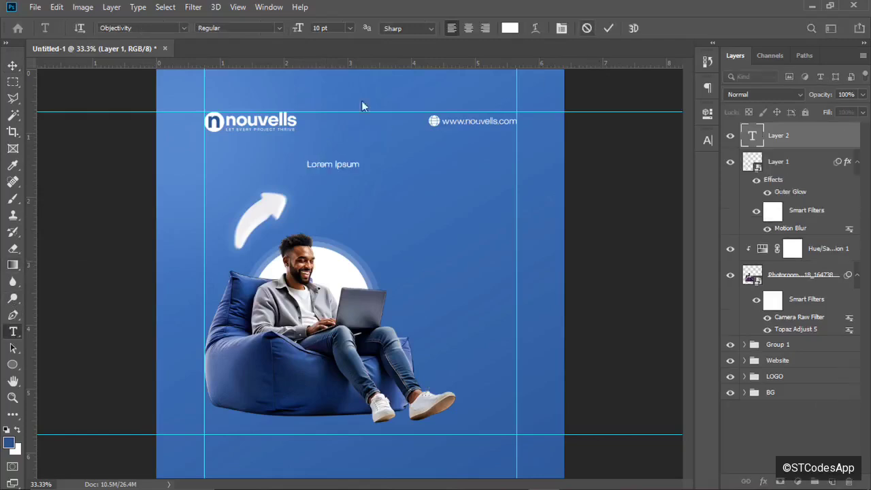
click(183, 28)
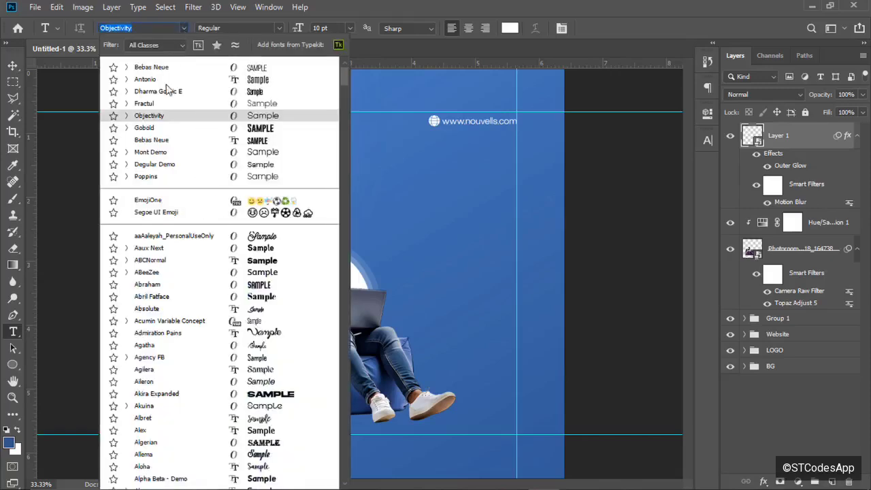
click(154, 165)
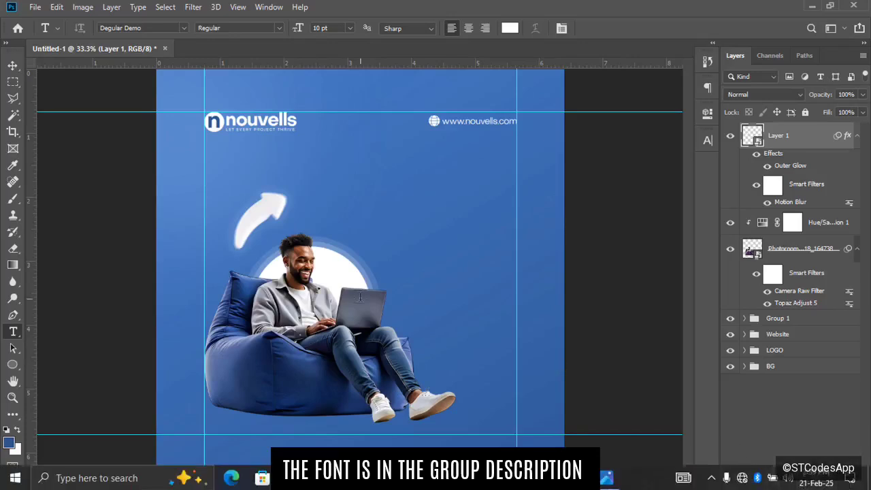
Type the headline 'Scale your business with top-notch digital services!!' below the logo.
click(318, 149)
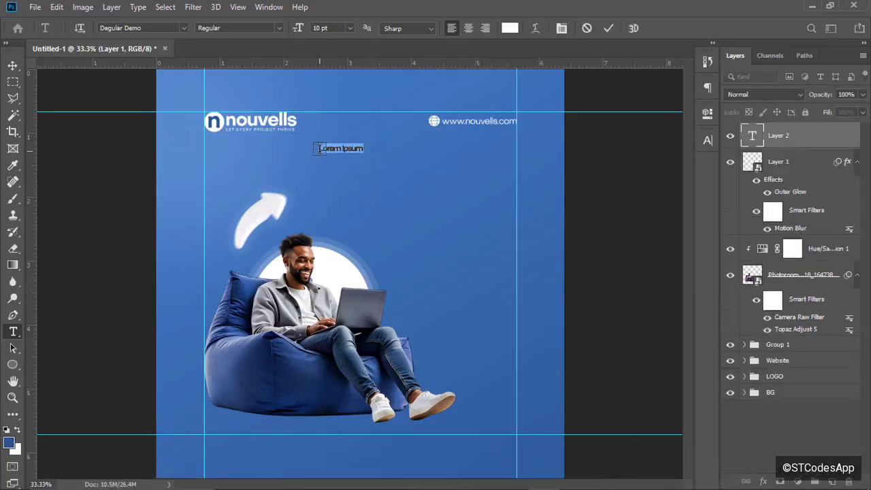
text(Scale you)
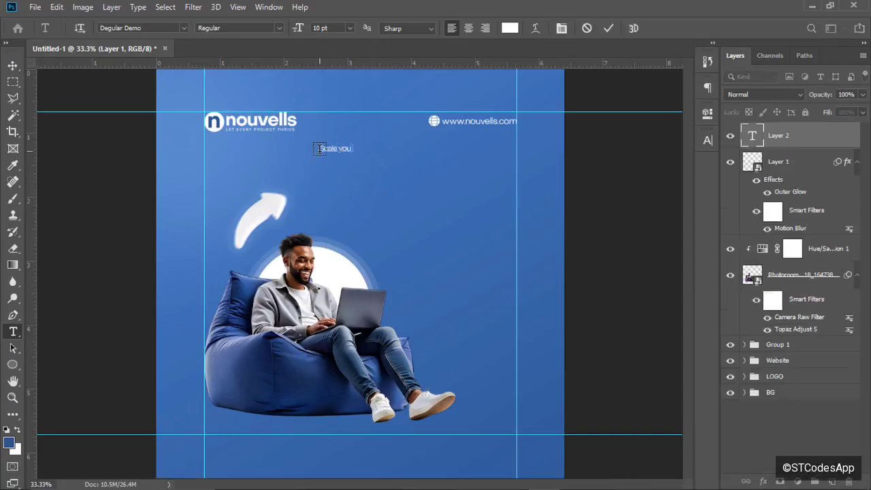
text(r business)
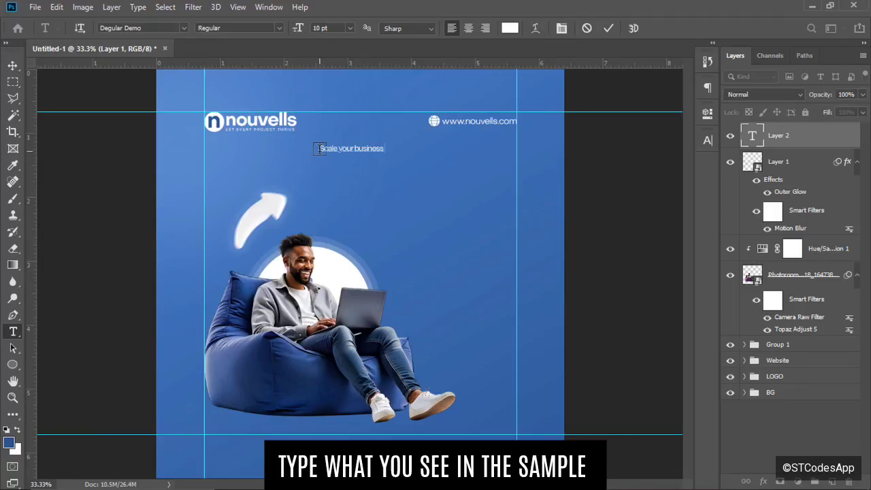
text( with)
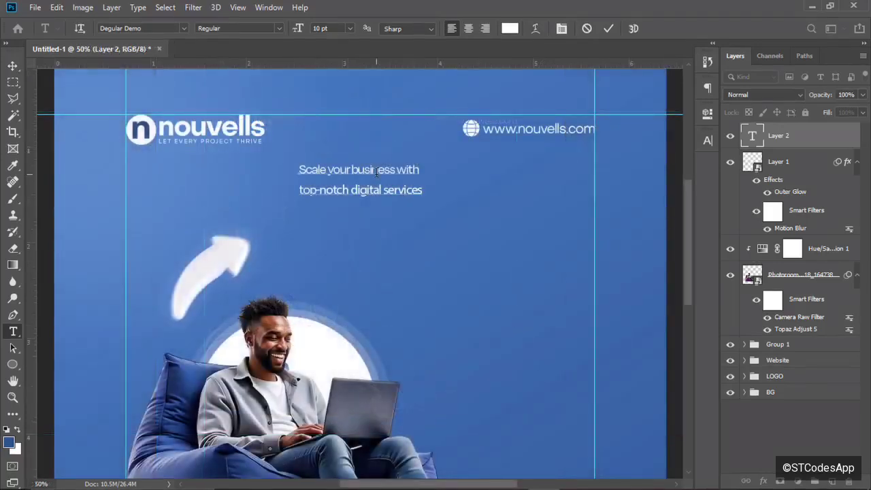
key(ctrl+plus)
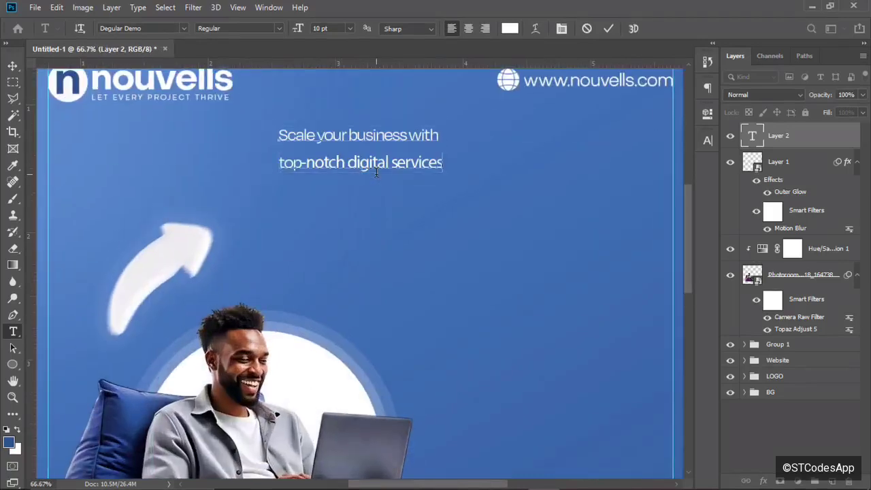
text(!!)
Commit the headline and apply the Degular Demo font to it.
click(607, 30)
click(708, 140)
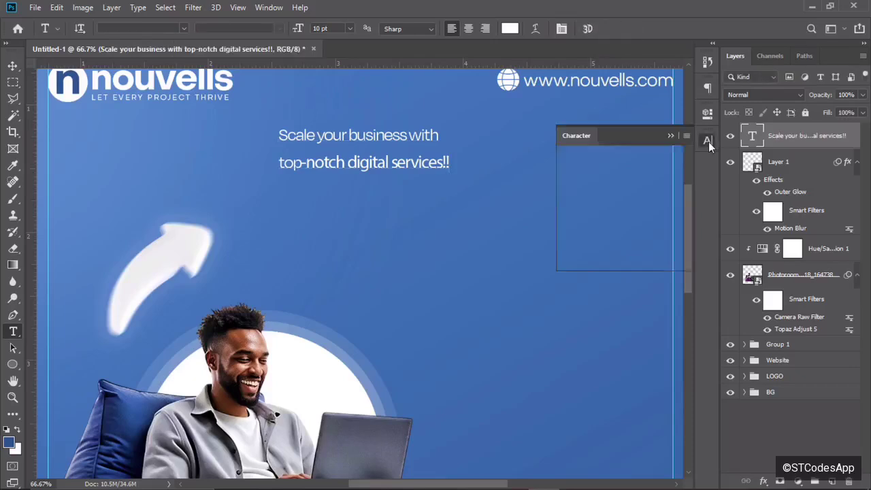
click(632, 157)
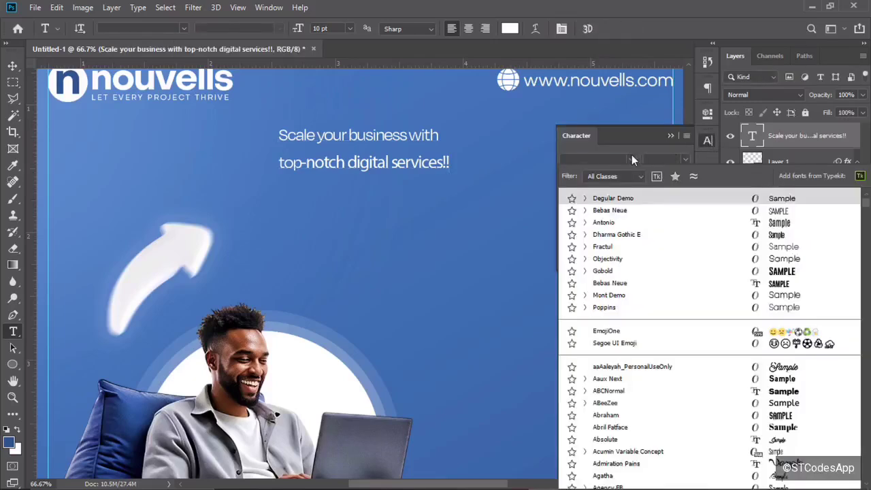
click(631, 195)
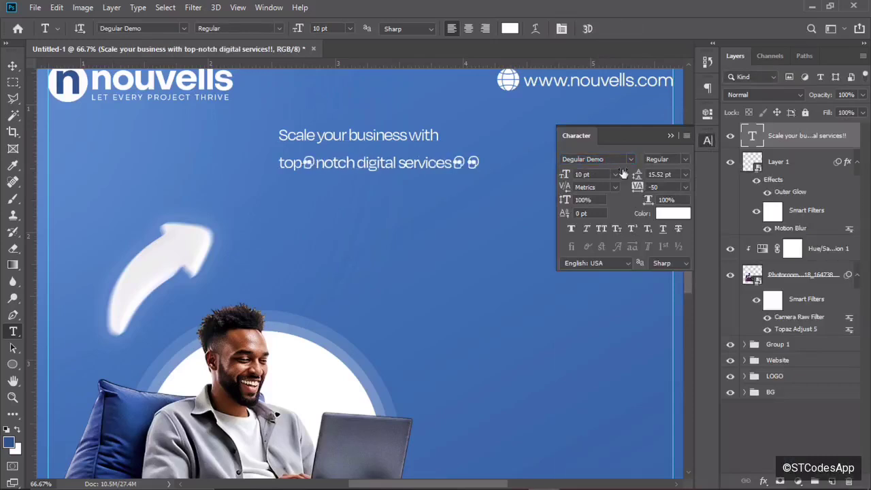
Correct the hyphen in 'top-notch' and remove the stray glyphs after 'services'.
click(316, 161)
key(BackSpace)
text(=)
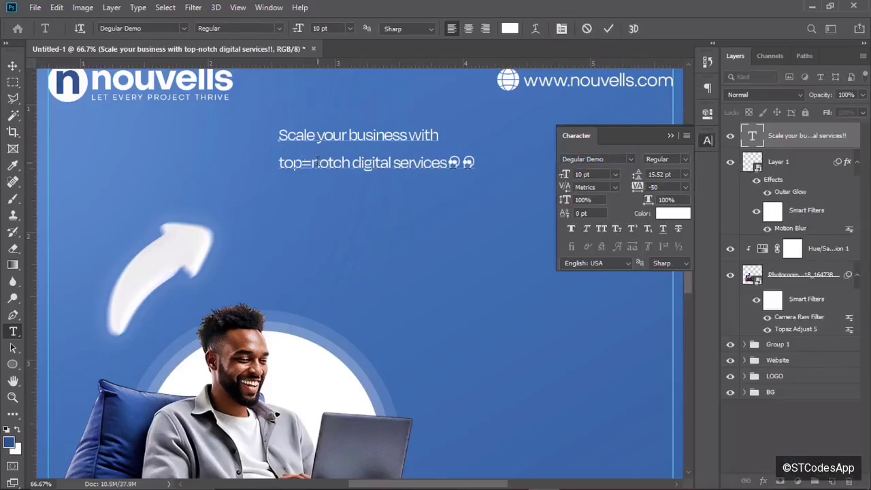
key(BackSpace)
text(-)
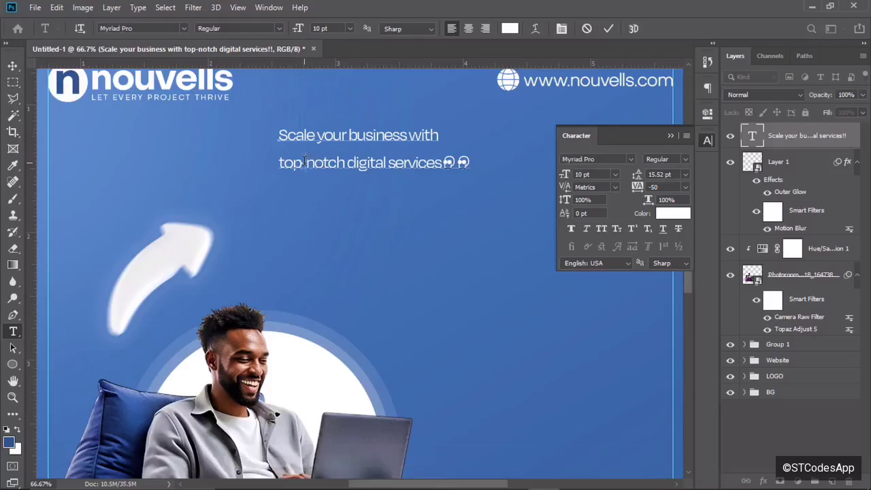
key(Left)
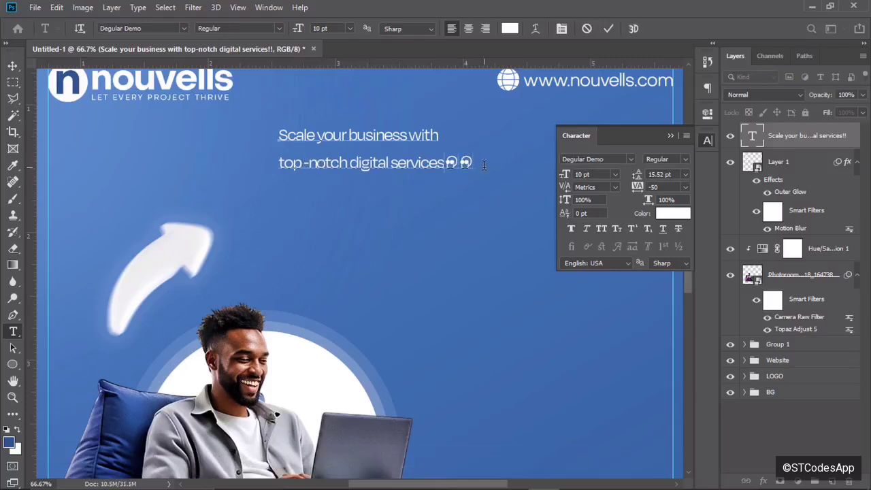
key(Delete)
key(Delete)
click(609, 29)
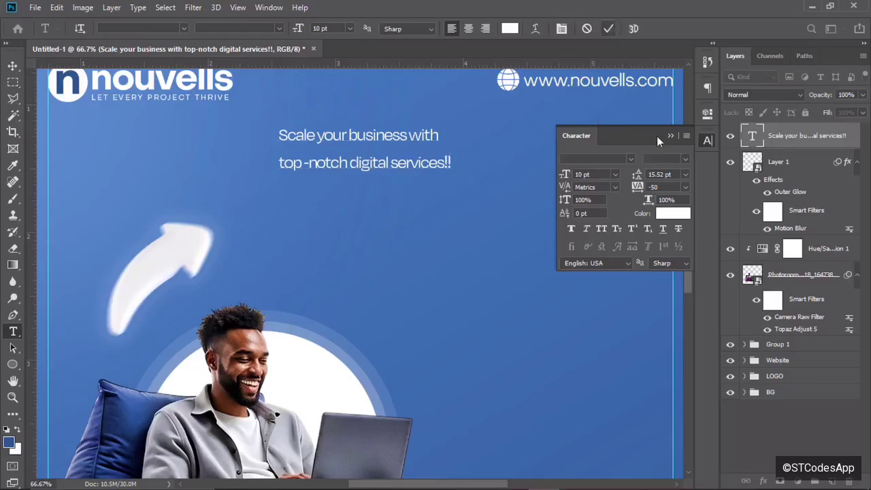
Set the headline to Semibold weight at 26 pt.
click(685, 158)
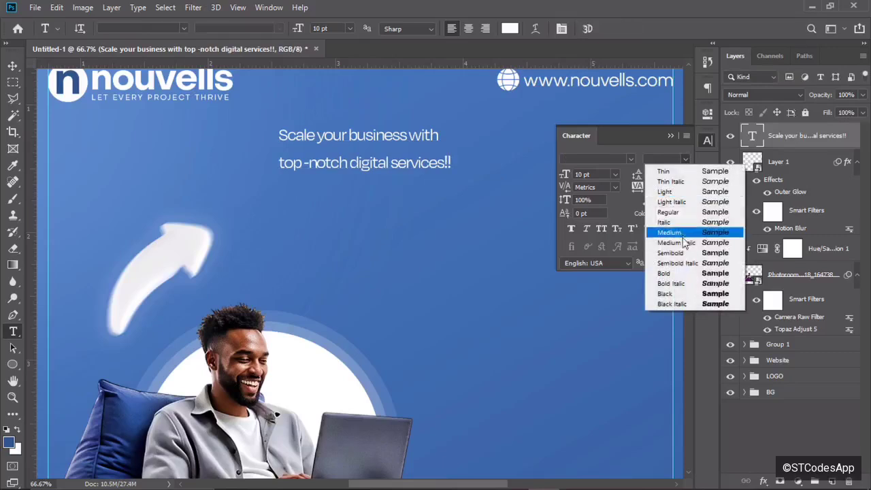
click(681, 234)
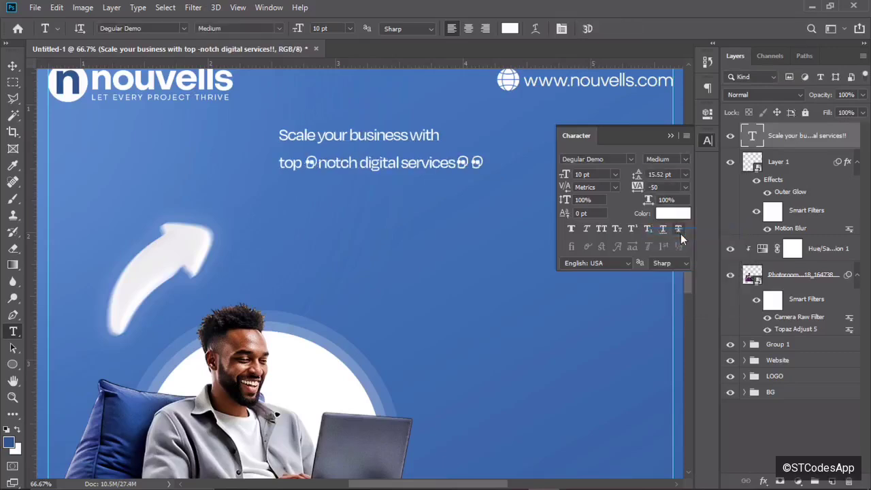
click(685, 157)
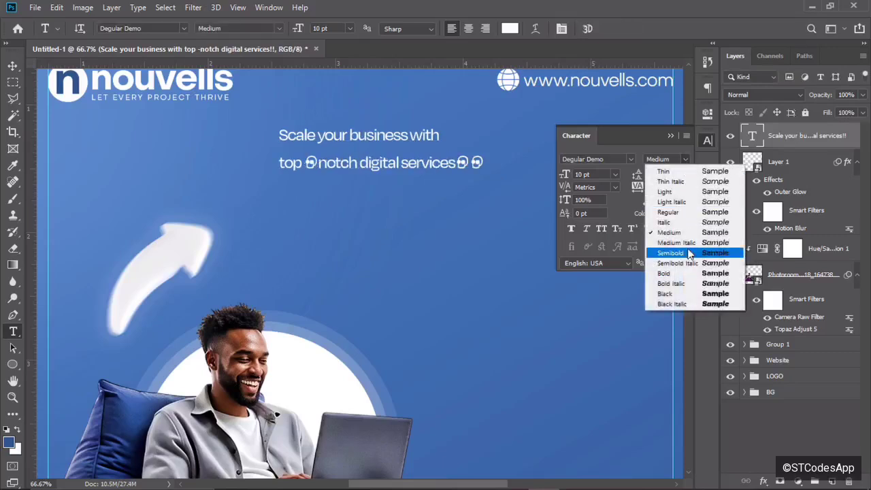
click(693, 253)
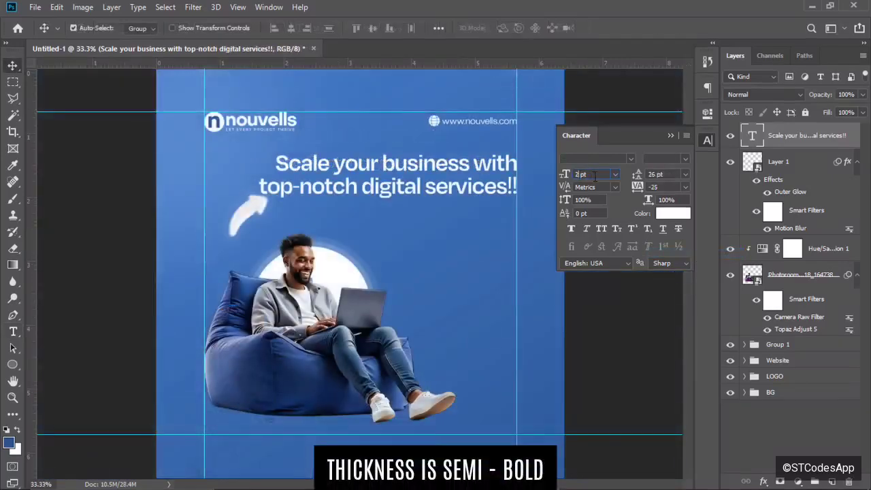
text(6)
key(Return)
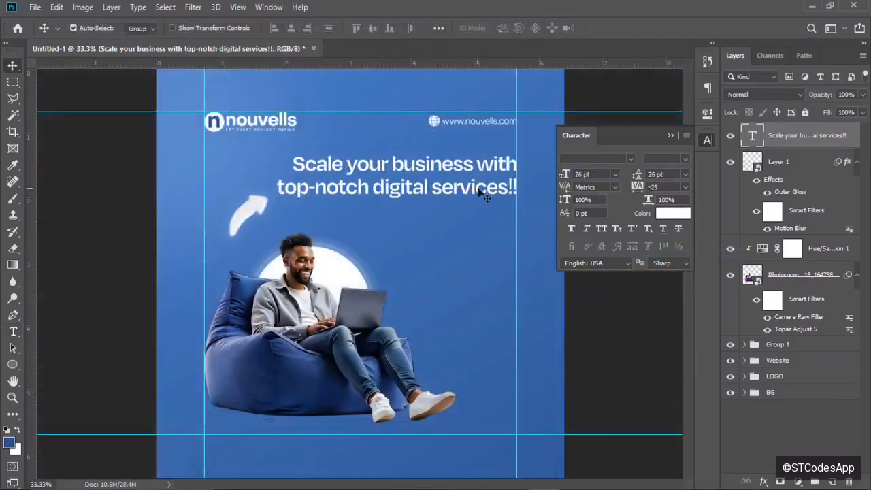
Nudge the headline slightly down and check its placement below the logo and URL.
drag(483, 189, 485, 193)
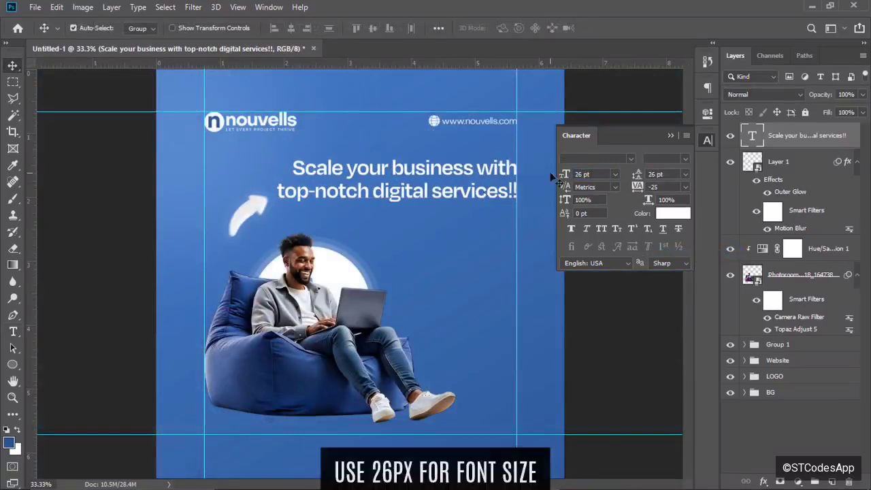
key(ctrl+minus)
key(ctrl+plus)
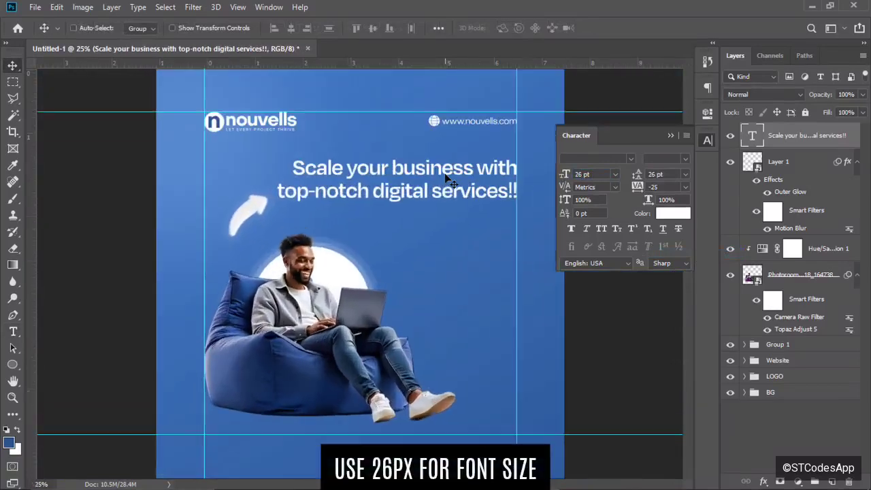
key(ctrl+minus)
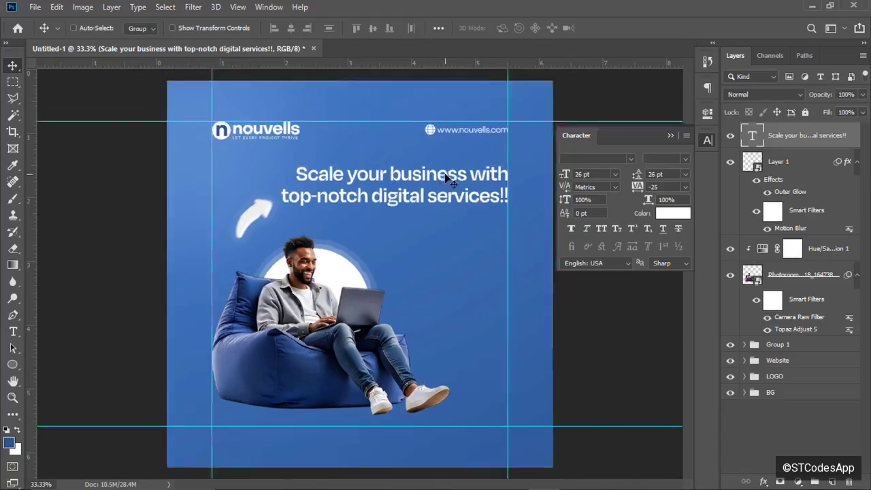
key(ctrl+plus)
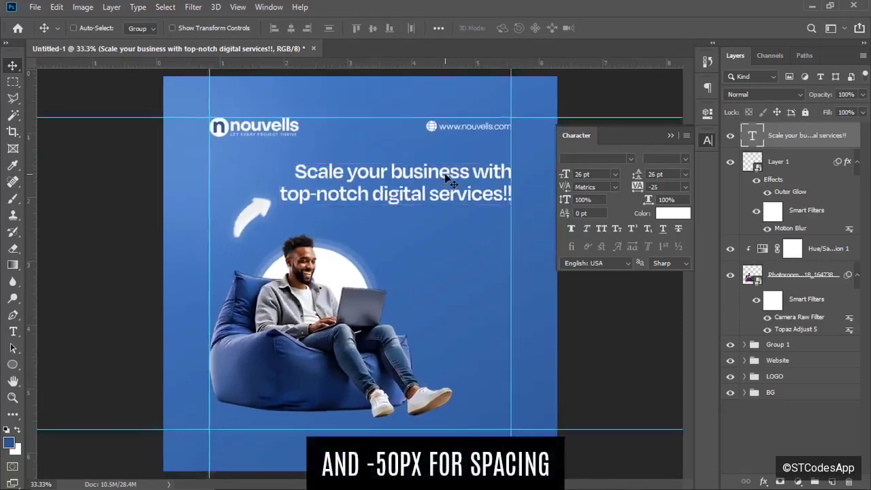
key(ctrl+minus)
key(ctrl+plus)
key(ctrl+minus)
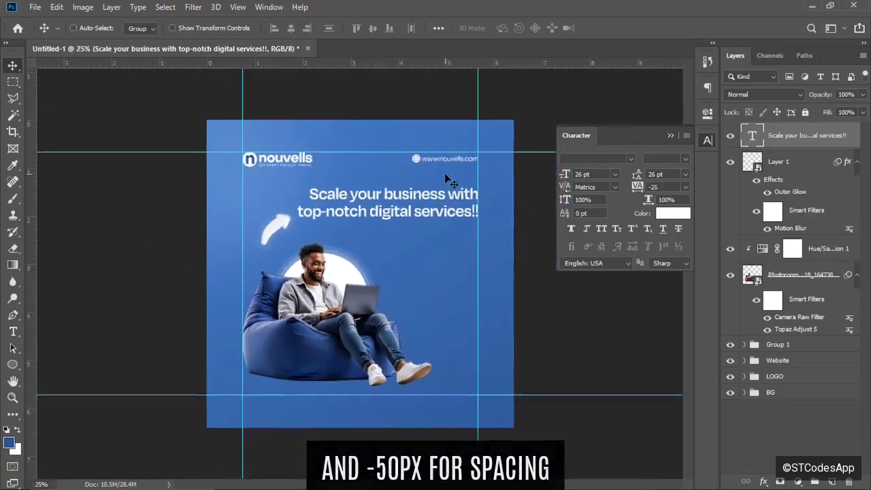
key(ctrl+plus)
Add a Gradient Overlay to the headline going from pale blue #d0e4ff to white.
click(763, 482)
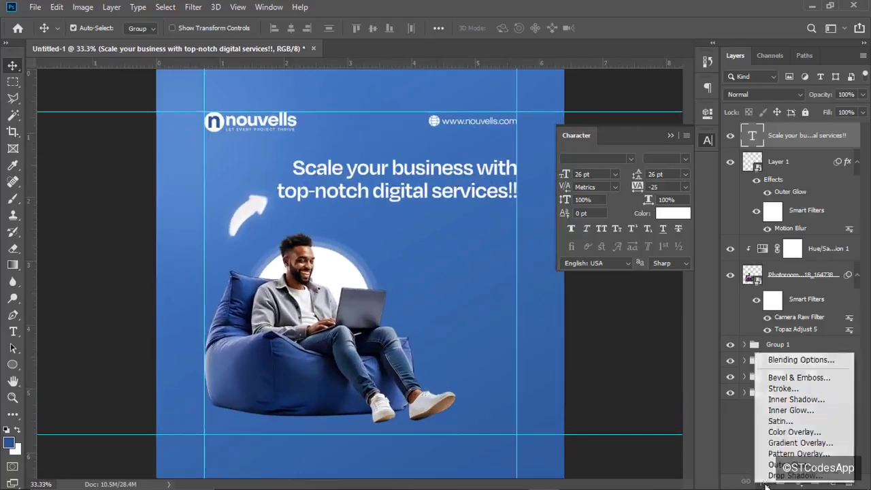
click(782, 444)
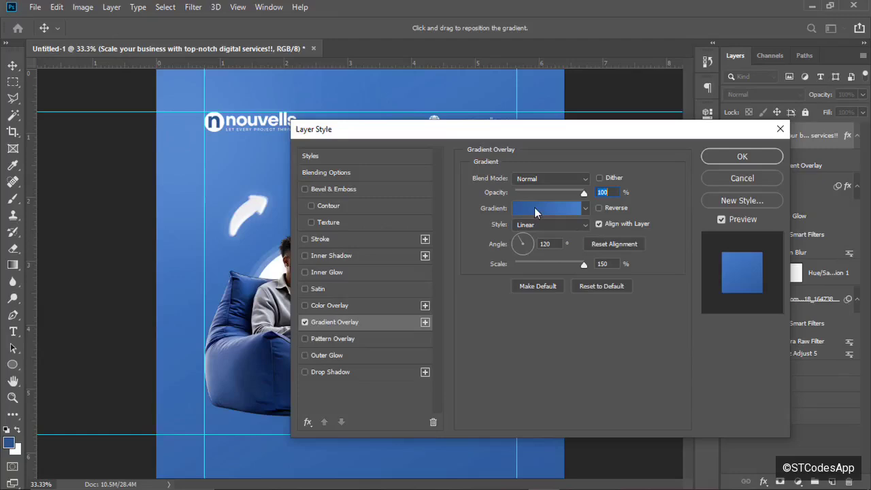
click(535, 212)
click(567, 109)
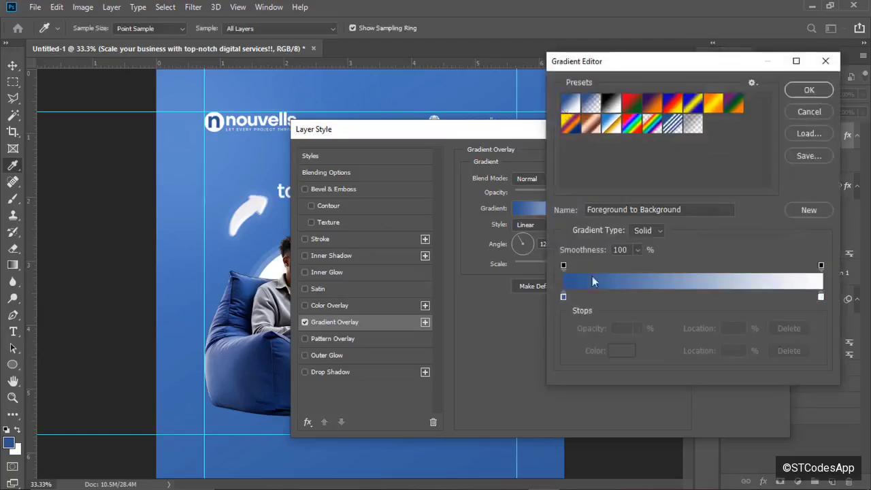
click(563, 298)
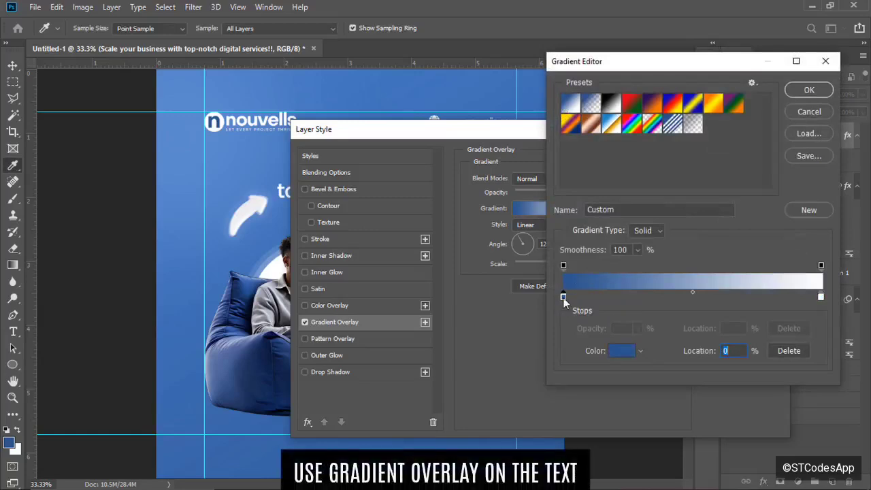
double_click(563, 298)
click(213, 152)
click(569, 221)
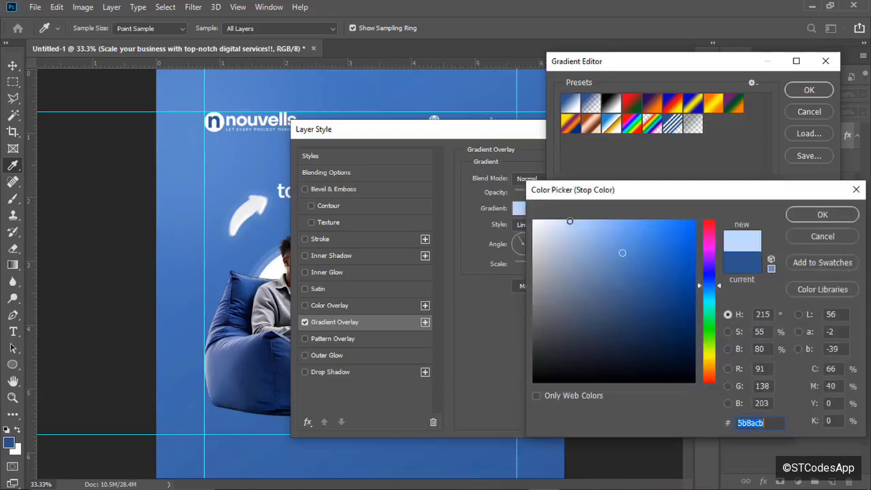
text(d0e4ff)
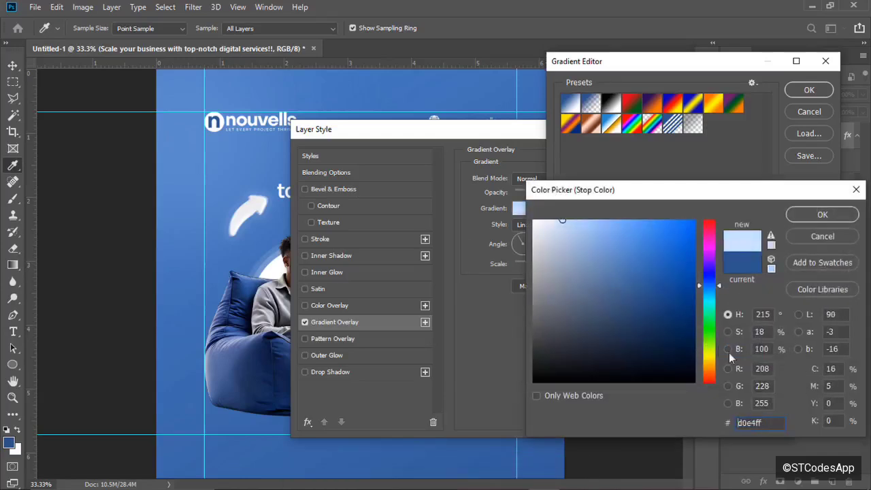
click(822, 214)
click(810, 90)
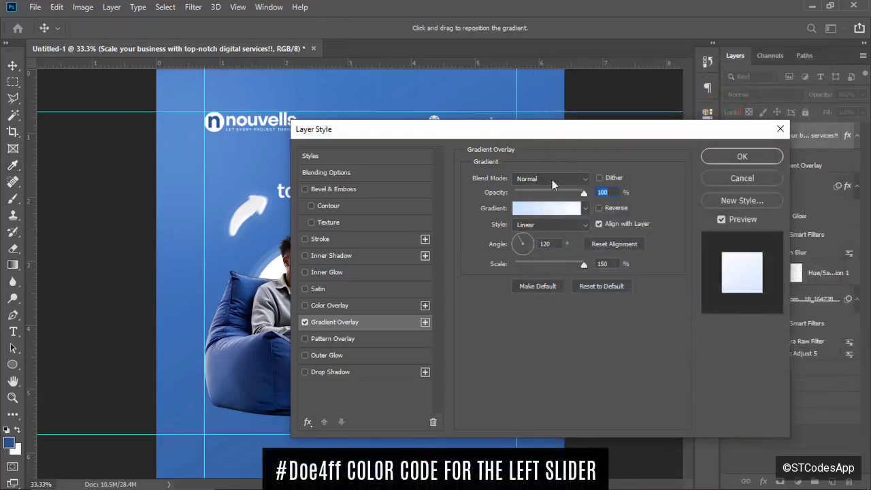
Set the gradient angle to 141° and add a 1 px stroke to the headline.
drag(531, 130, 628, 119)
click(579, 242)
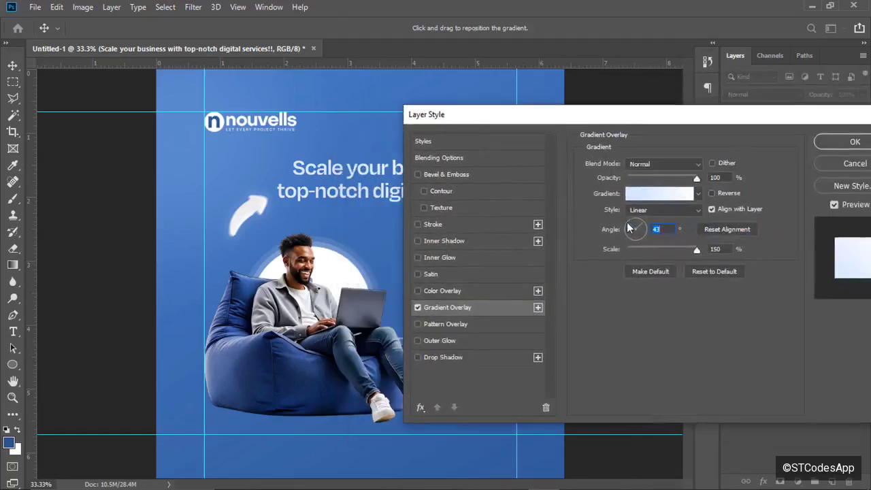
drag(629, 229, 631, 248)
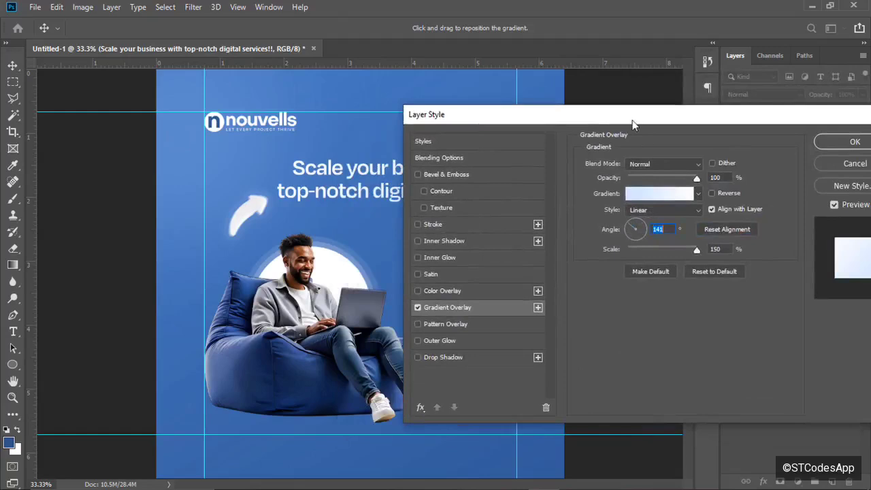
drag(610, 122, 577, 121)
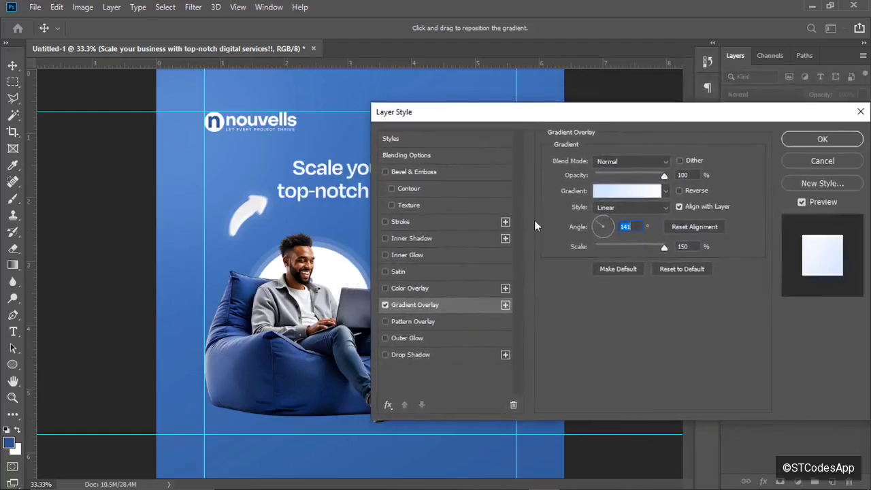
click(414, 224)
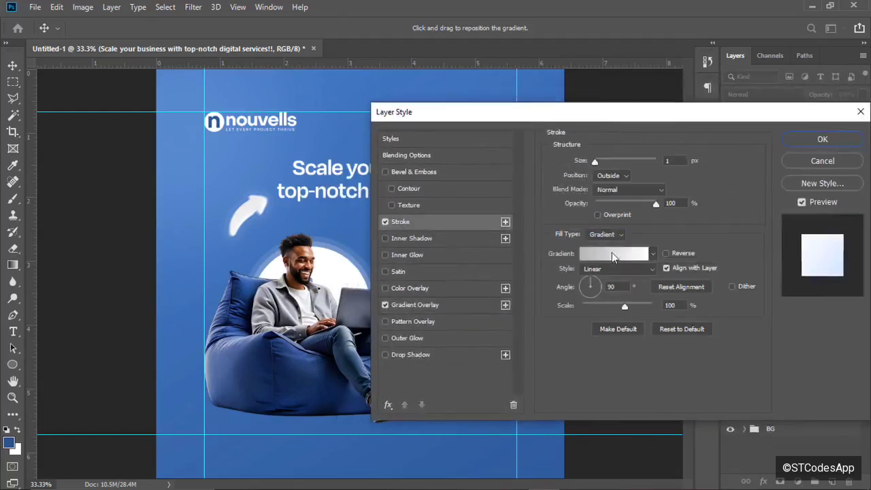
click(809, 138)
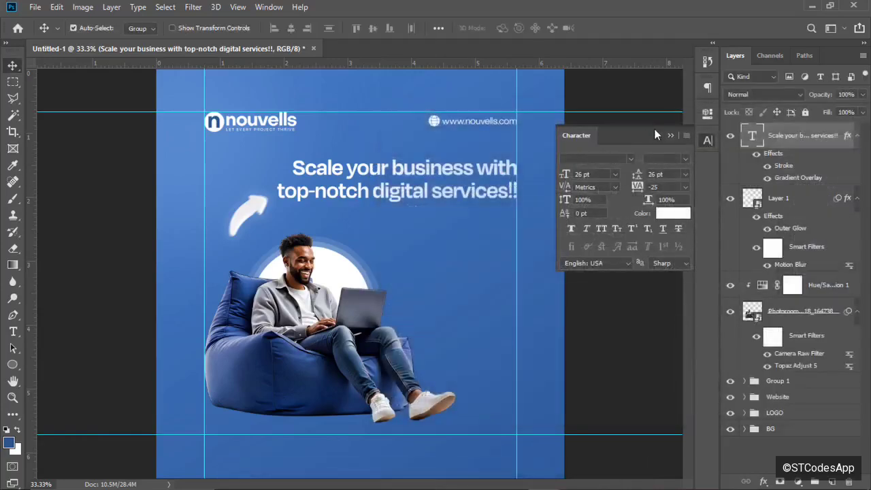
Alt-drag a duplicate of the headline just below the original.
click(670, 135)
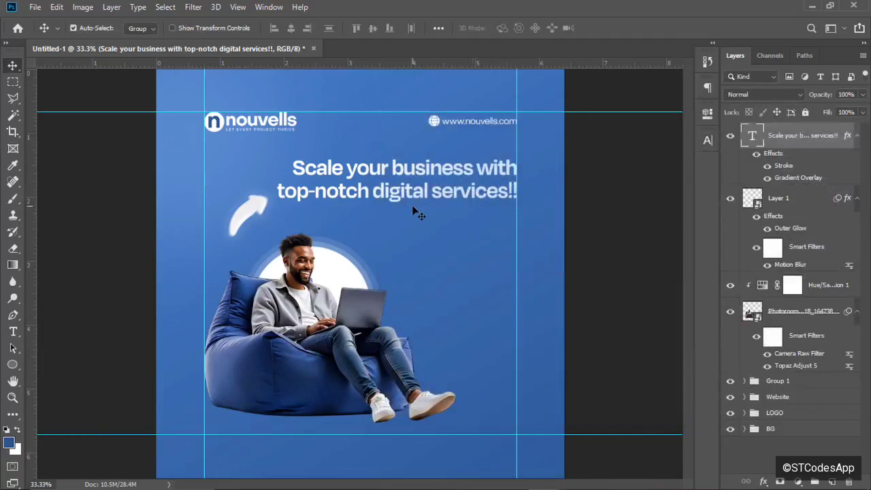
key(ctrl+minus)
key(ctrl+plus)
key(ctrl+plus)
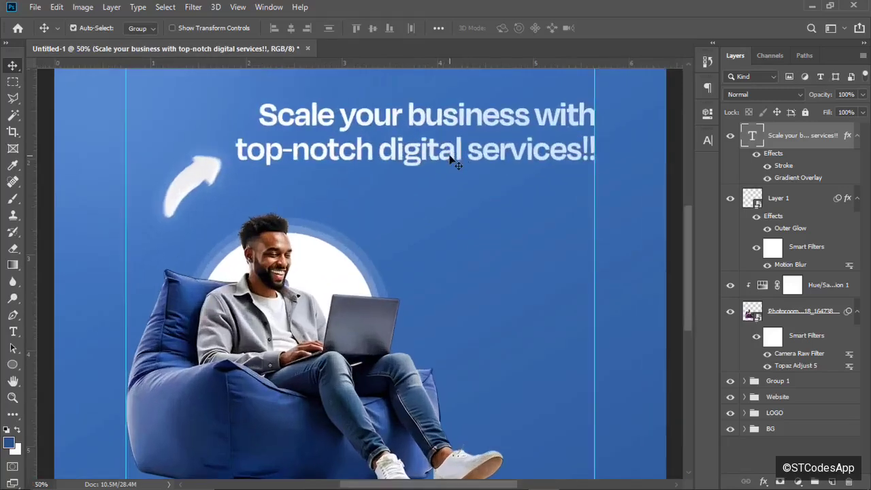
drag(450, 159, 454, 221)
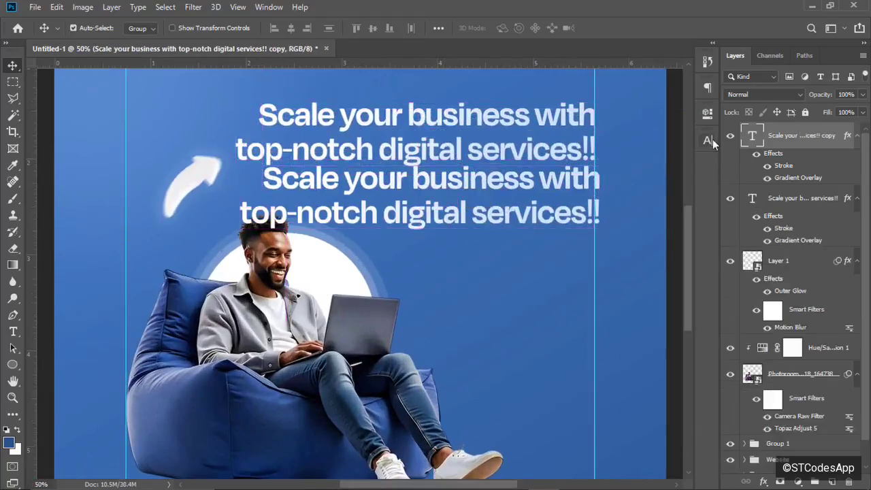
Hide the duplicate's layer effects and set its font style to Regular.
click(756, 153)
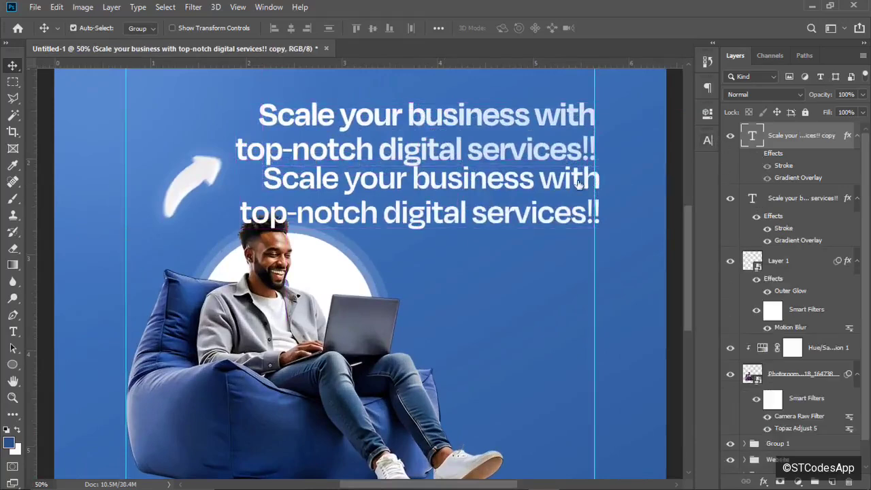
click(706, 141)
click(684, 158)
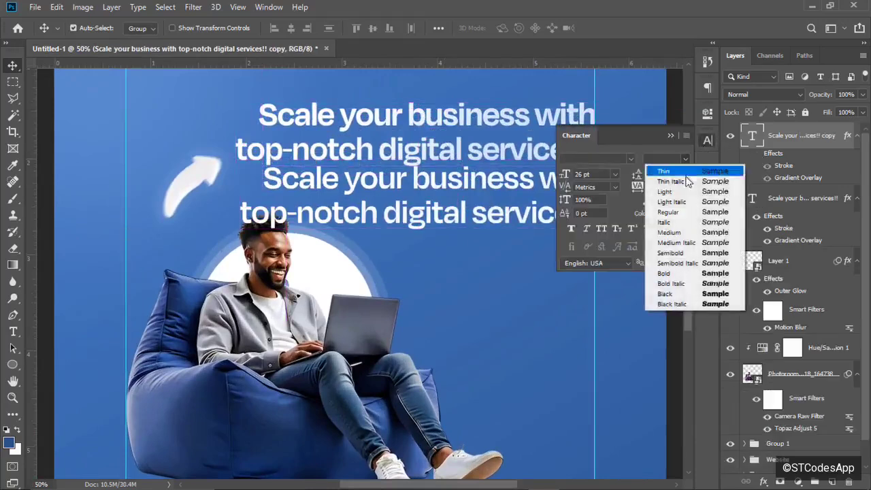
click(676, 211)
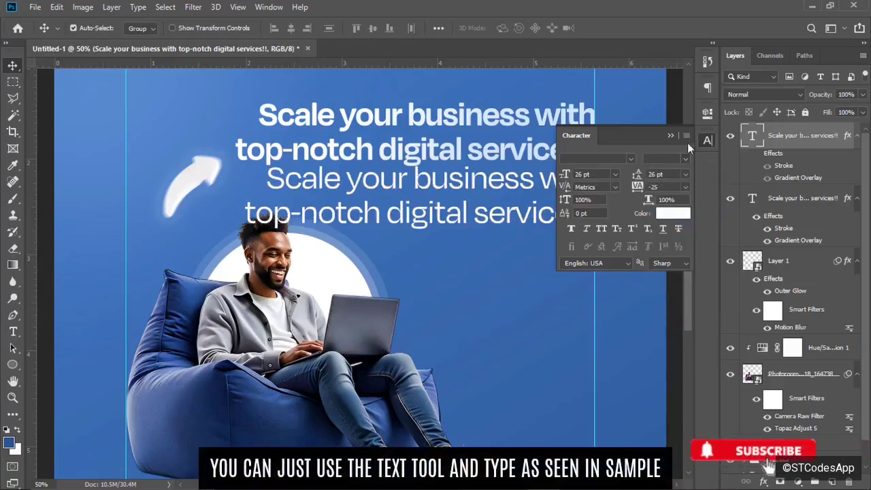
click(670, 135)
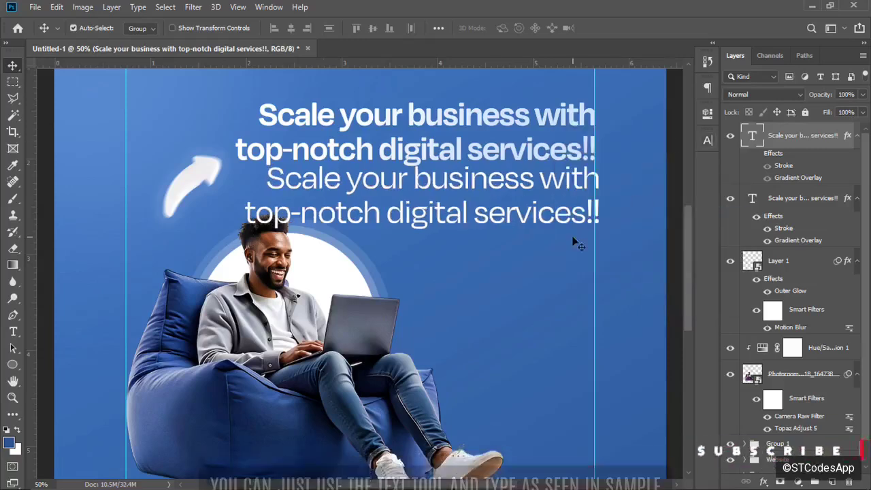
click(12, 332)
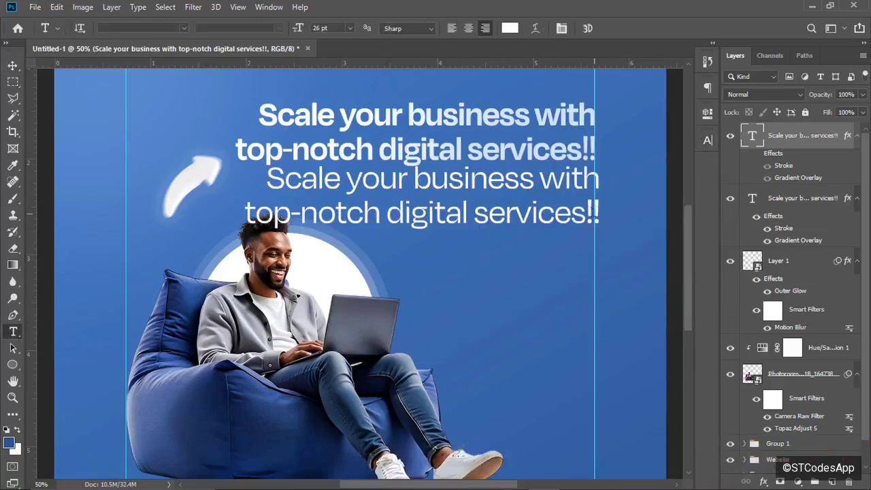
Replace the copy's text with 'Let's help you get that business to another level / beyond your wildest dreams'.
drag(598, 214, 229, 154)
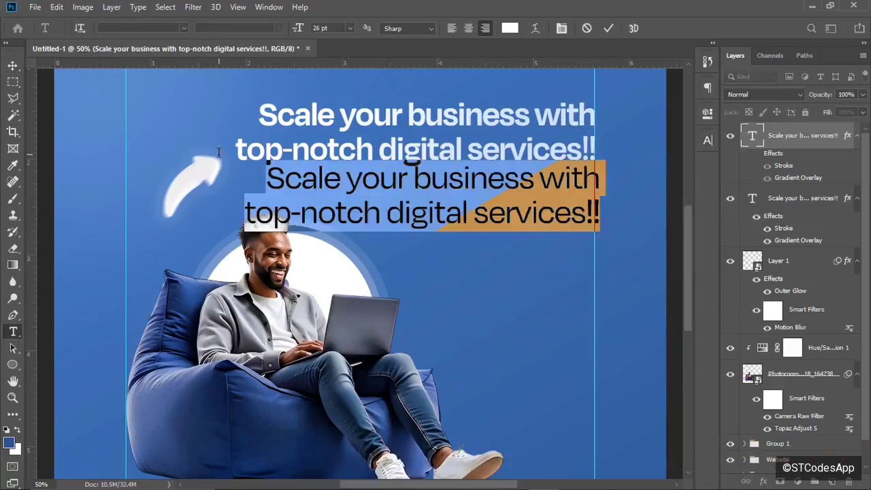
text(Let)
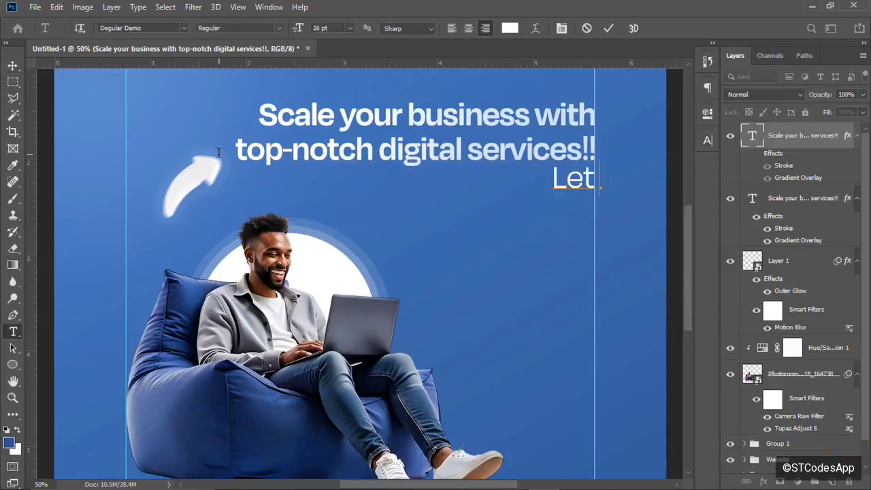
key(BackSpace)
text('s he)
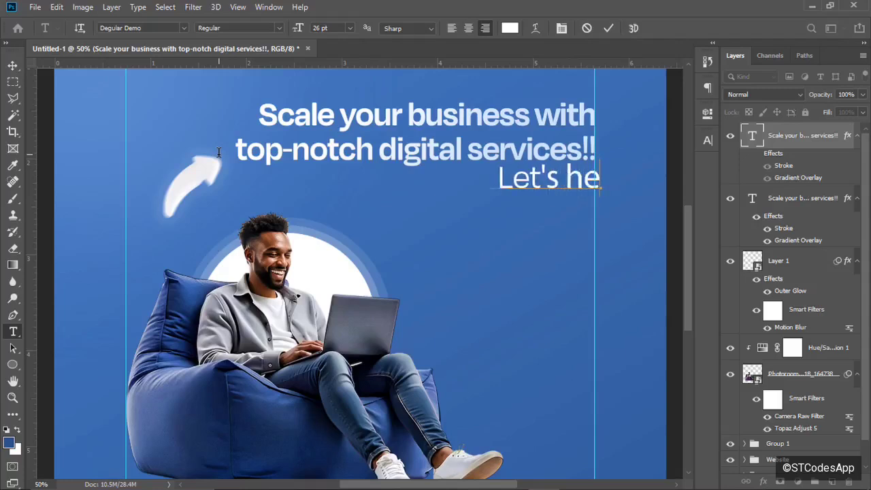
text(lp you get that business to another level)
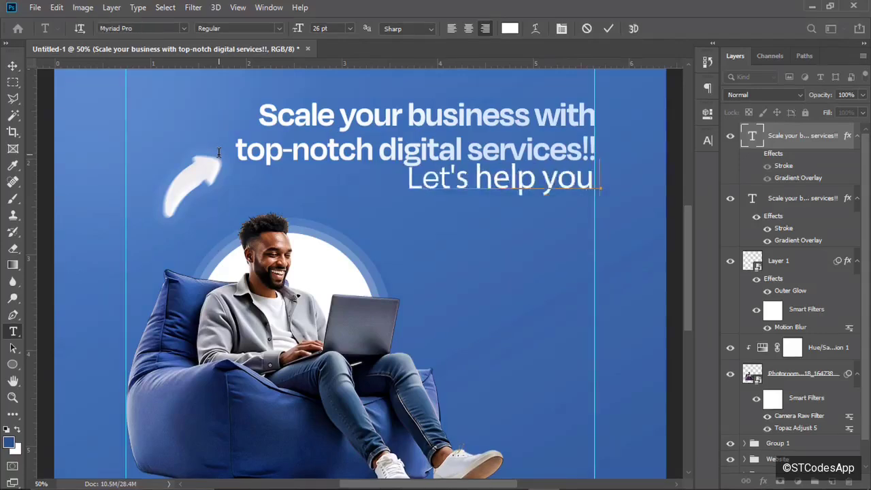
key(Return)
text(beyond your wildest dreams)
Set the subheading's font size to 10 pt.
click(708, 140)
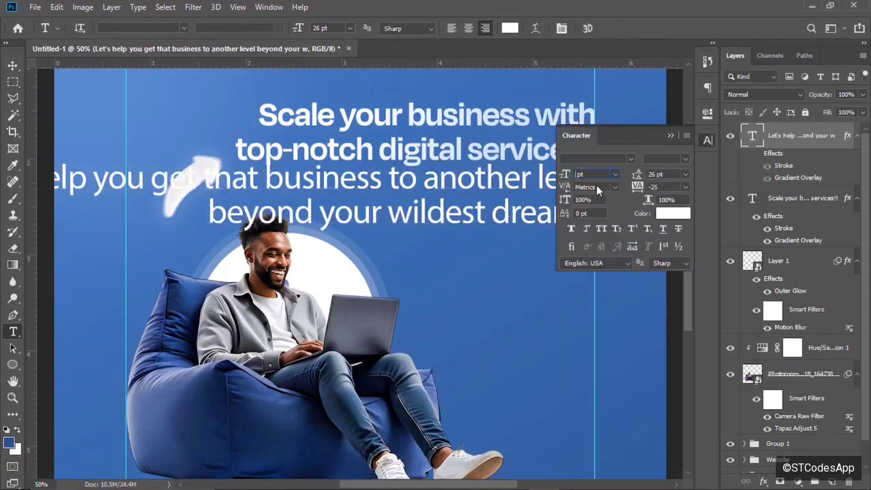
text(10)
key(Return)
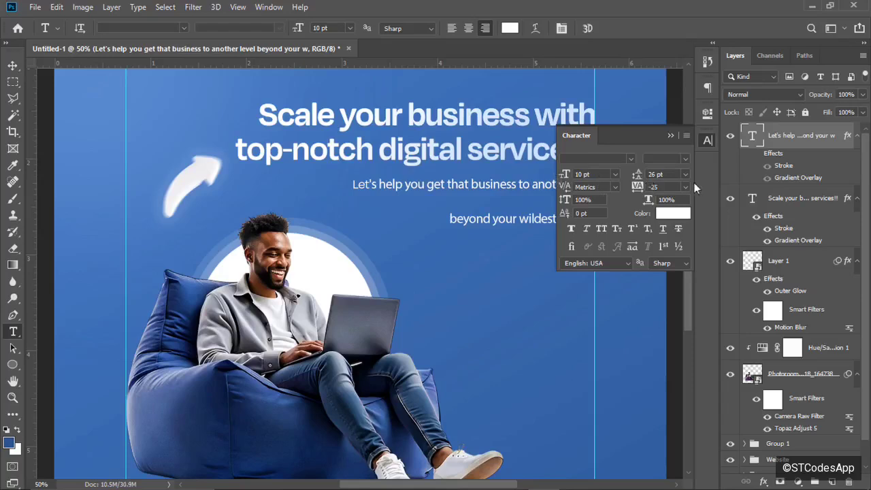
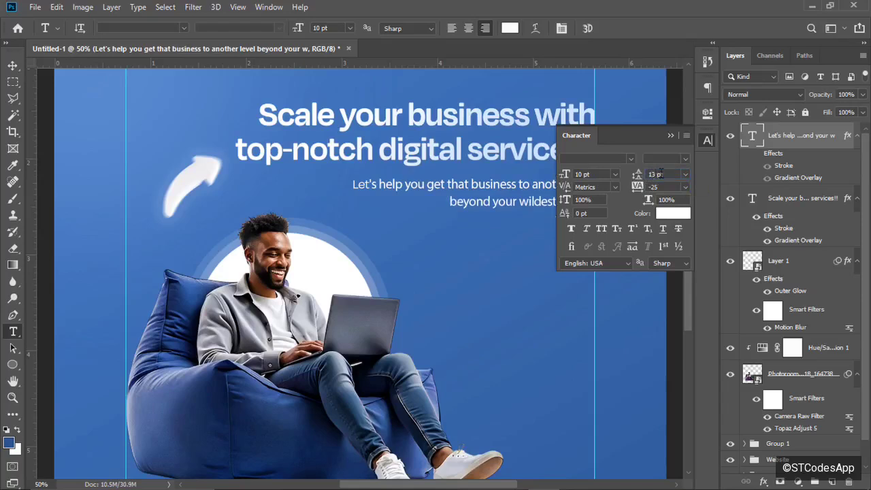
Nudge the subheading slightly up and to the left.
click(670, 135)
key(v)
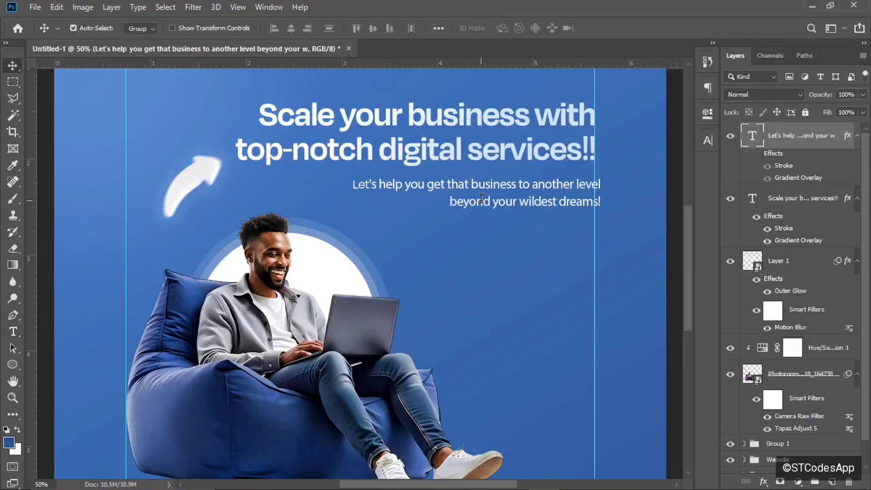
drag(506, 202, 497, 197)
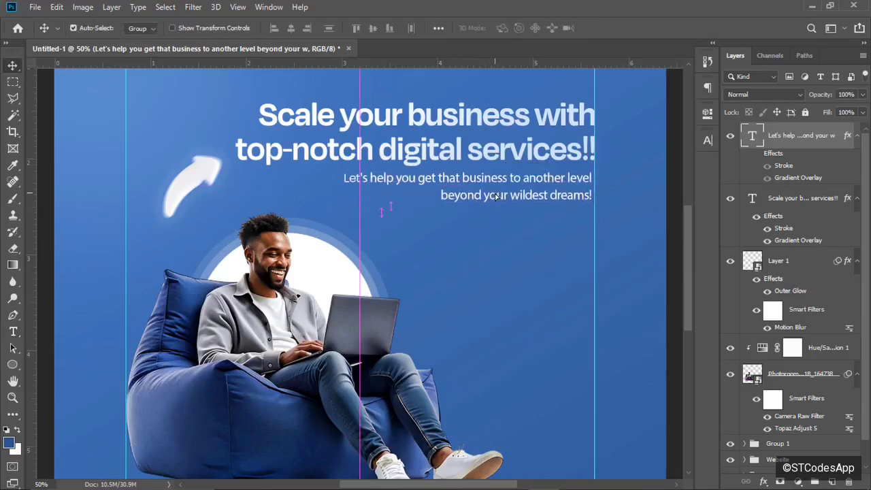
Set the subheading font to Degular Demo in upright Regular style.
click(708, 139)
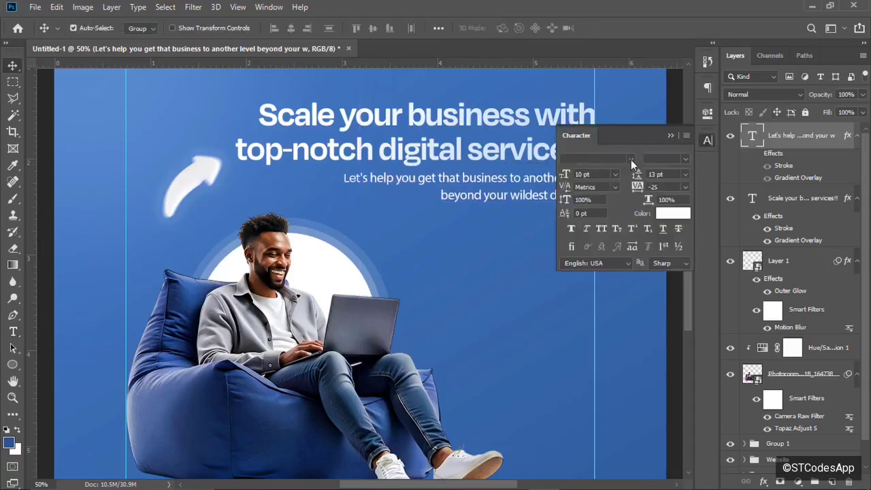
click(631, 159)
text(mo)
click(614, 194)
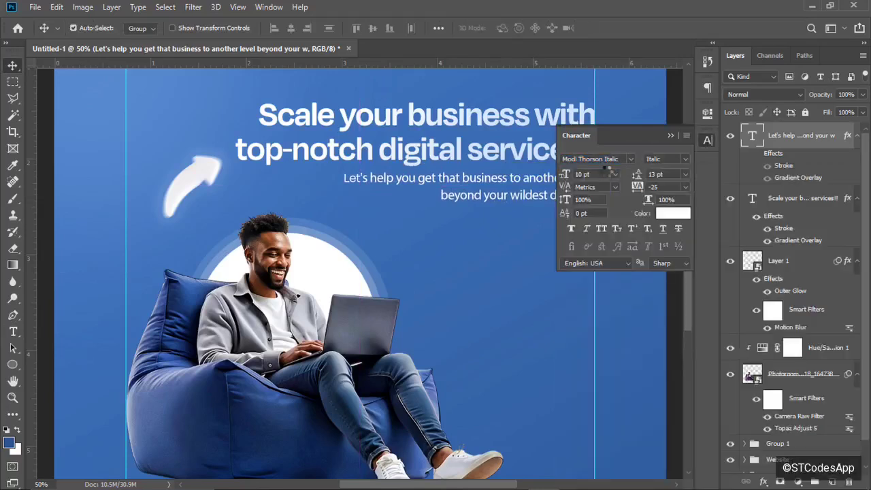
click(628, 160)
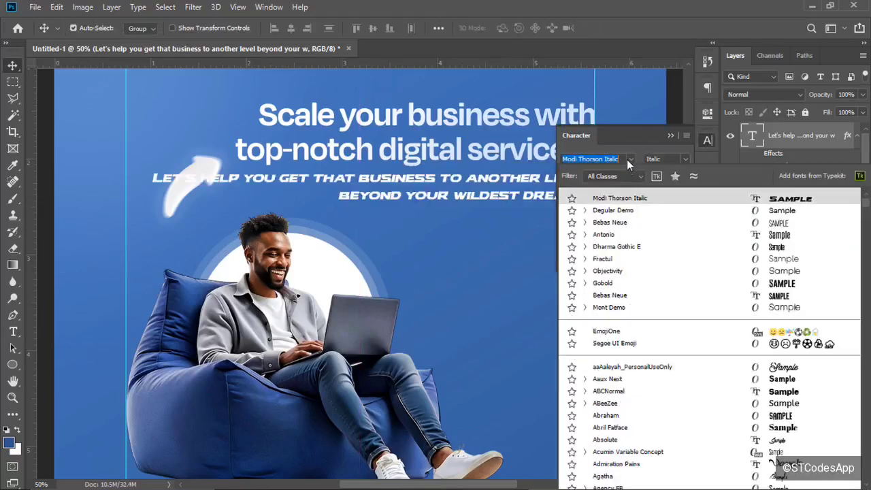
click(612, 210)
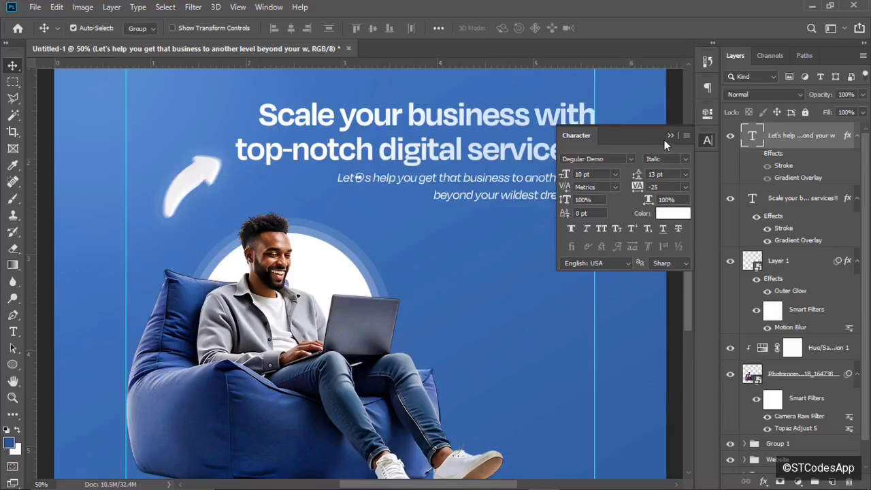
click(671, 163)
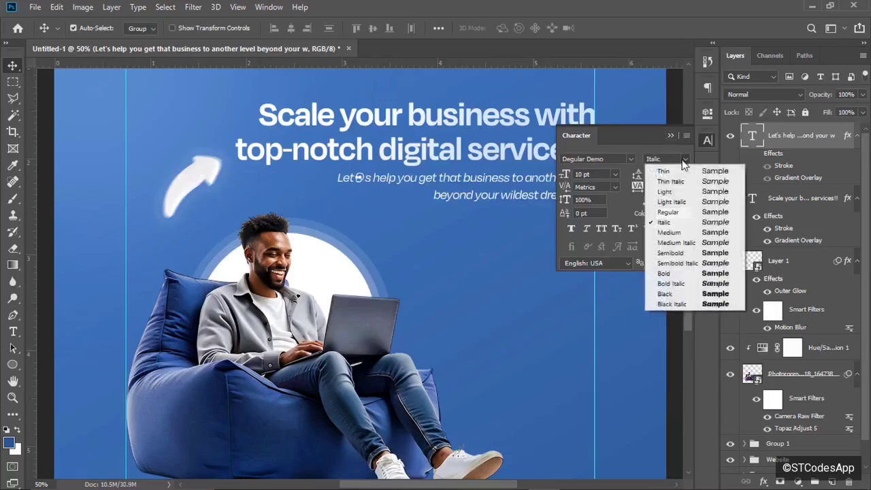
click(654, 197)
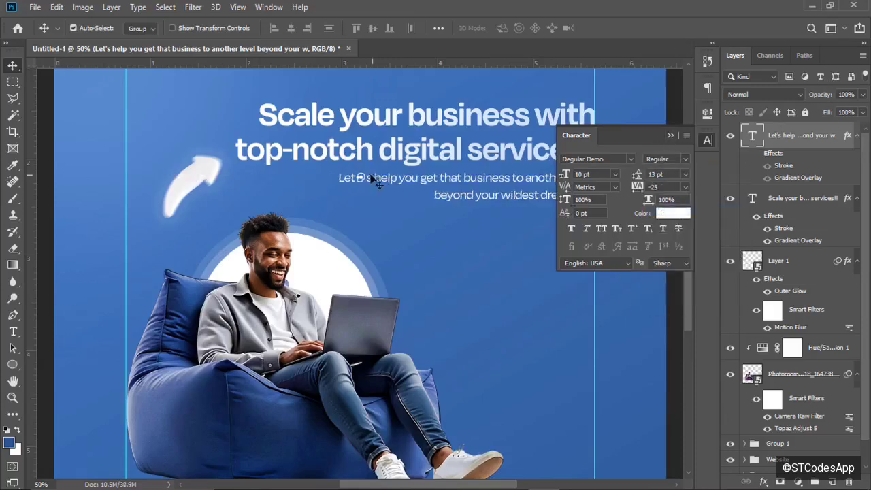
Replace the stray glyph after 'dreams' with '!' and commit the text.
click(13, 332)
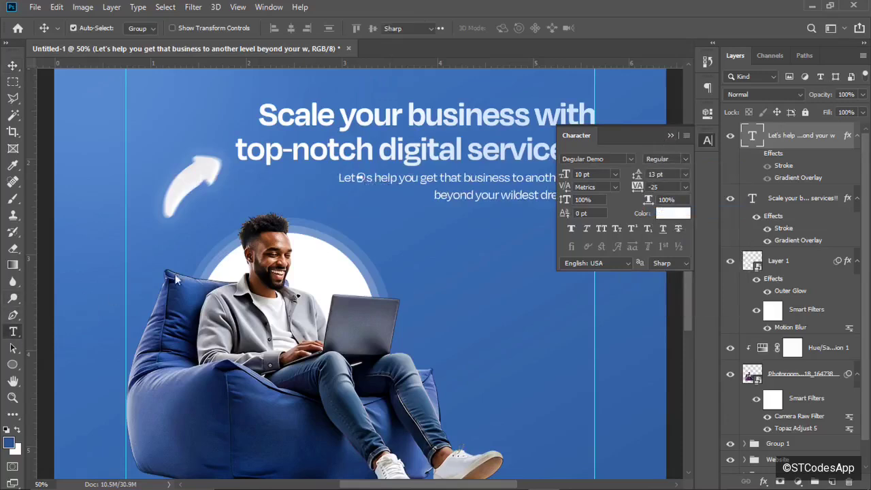
click(383, 178)
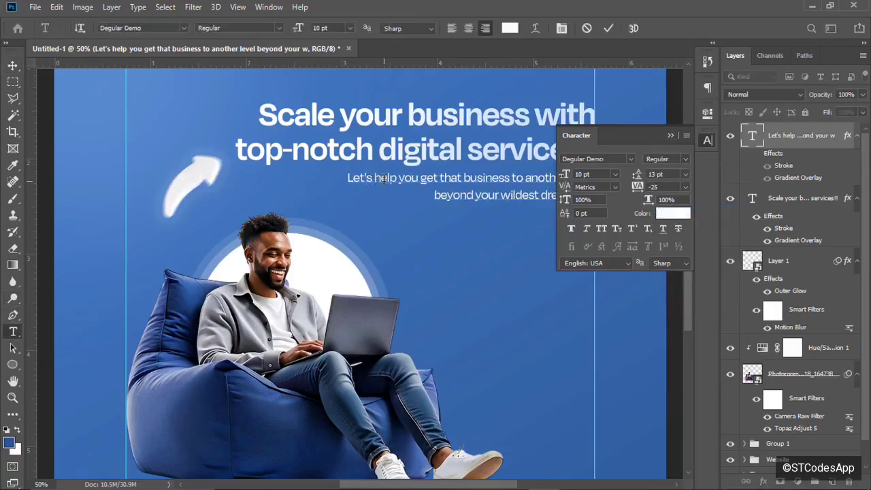
click(607, 28)
click(669, 136)
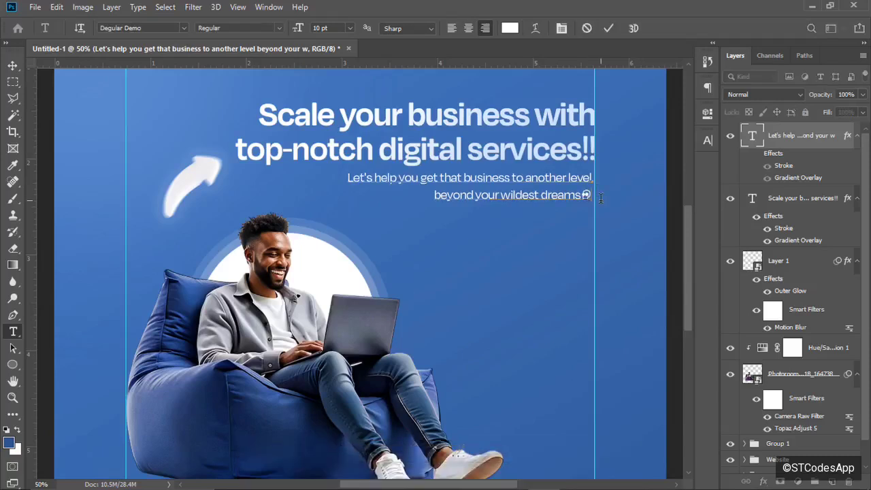
key(BackSpace)
text(!)
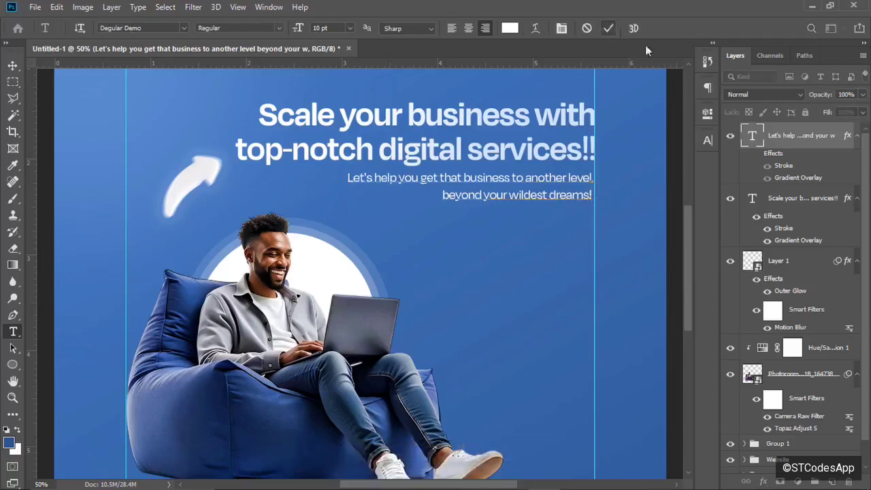
click(609, 28)
Draw a small square right of the man with a 16 px corner radius.
key(v)
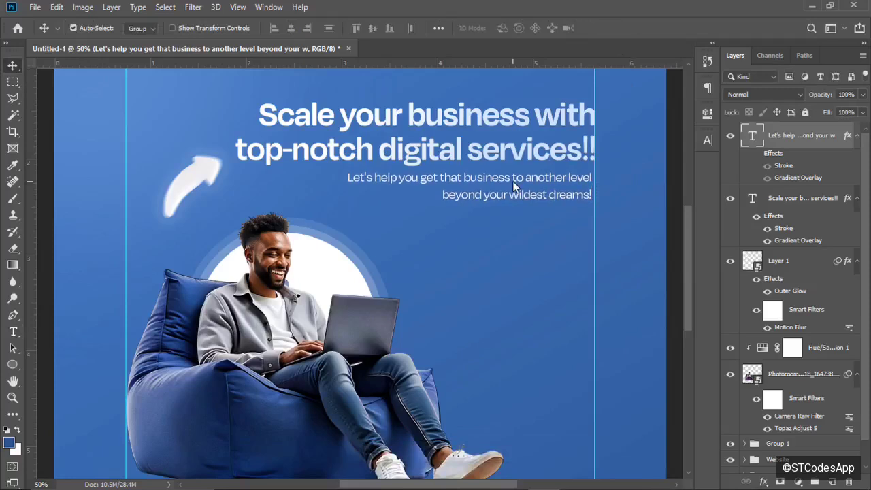
key(ctrl+minus)
key(ctrl+minus)
key(ctrl+plus)
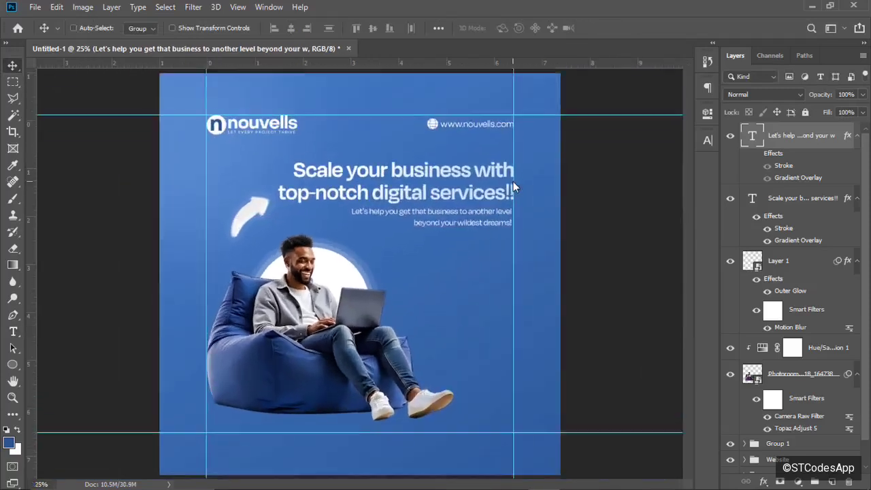
key(ctrl+minus)
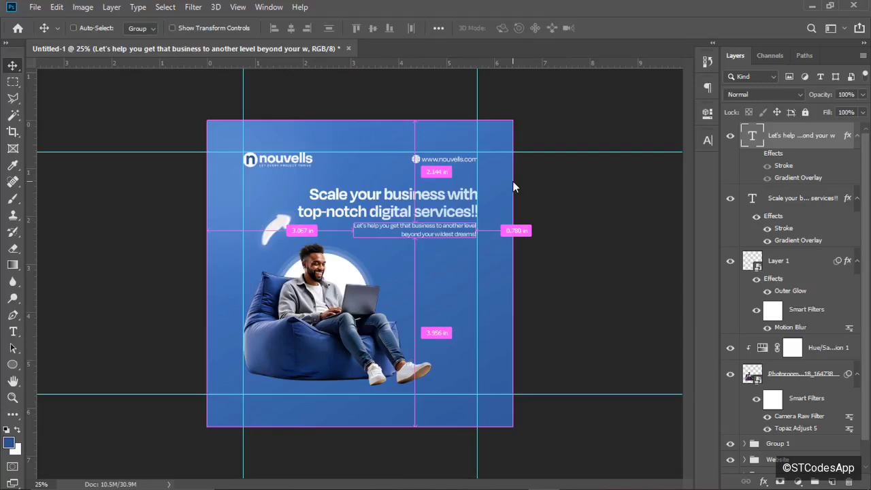
key(ctrl+plus)
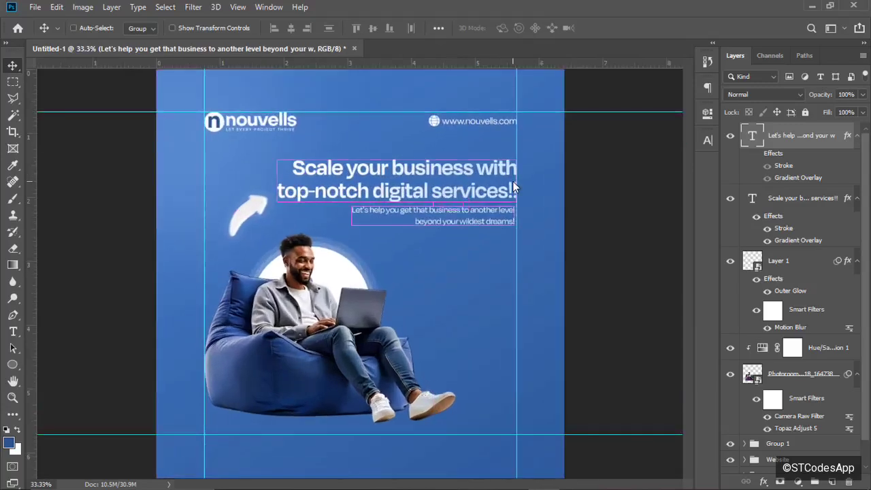
key(ctrl+plus)
drag(381, 246, 427, 279)
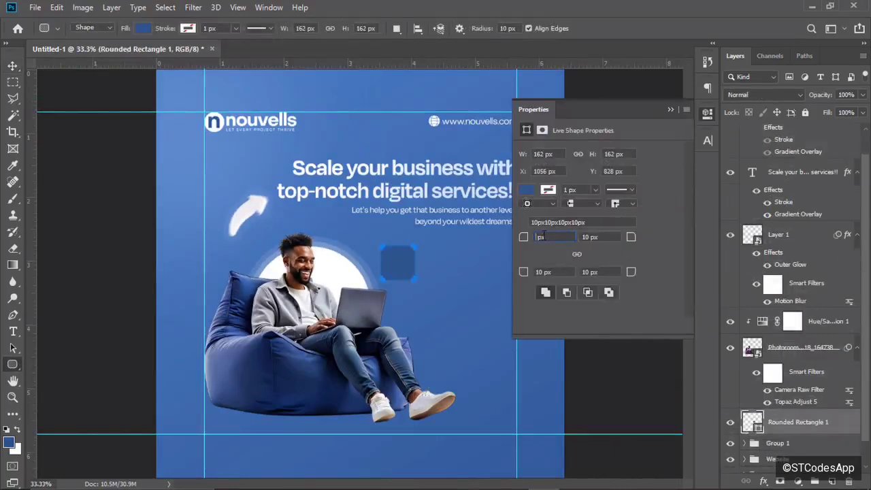
text(16)
key(Return)
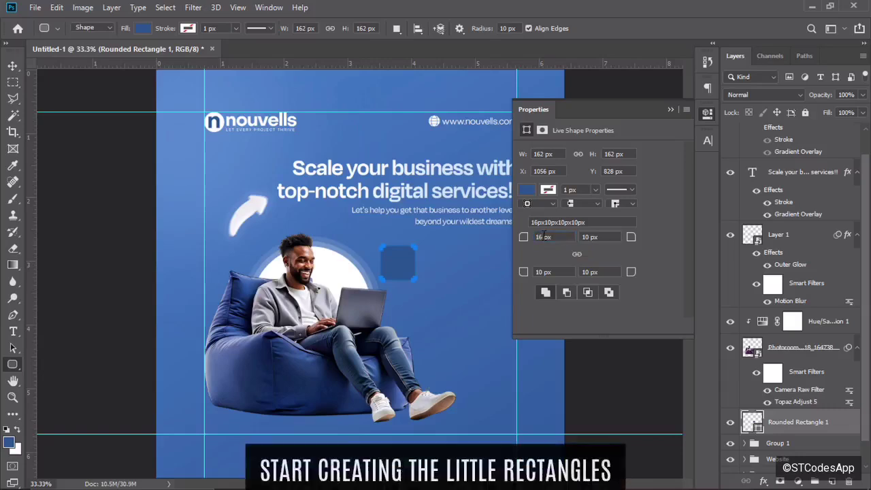
Fill the square with a blue-to-white gradient whose left stop is pale blue d0e4ff.
click(529, 191)
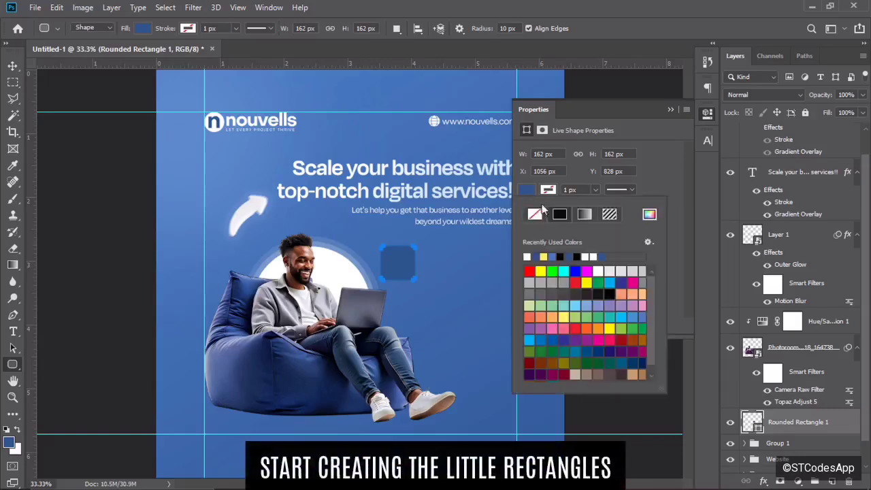
click(633, 182)
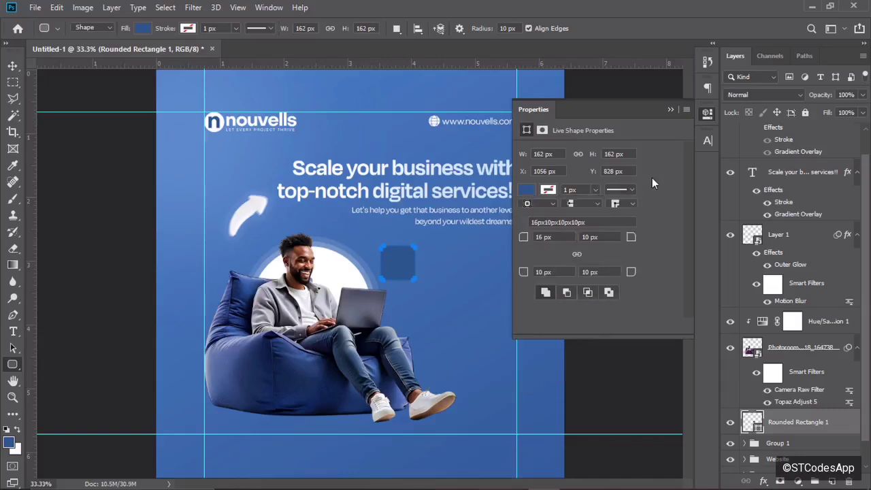
click(529, 191)
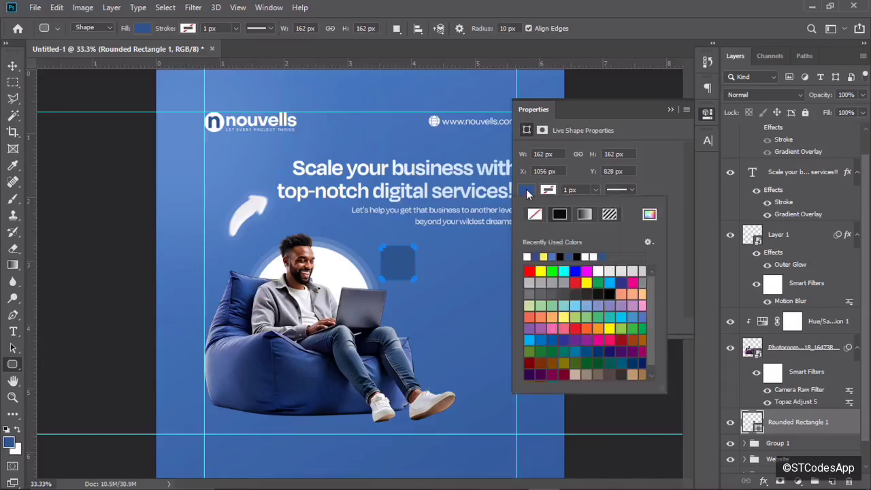
click(584, 214)
click(528, 269)
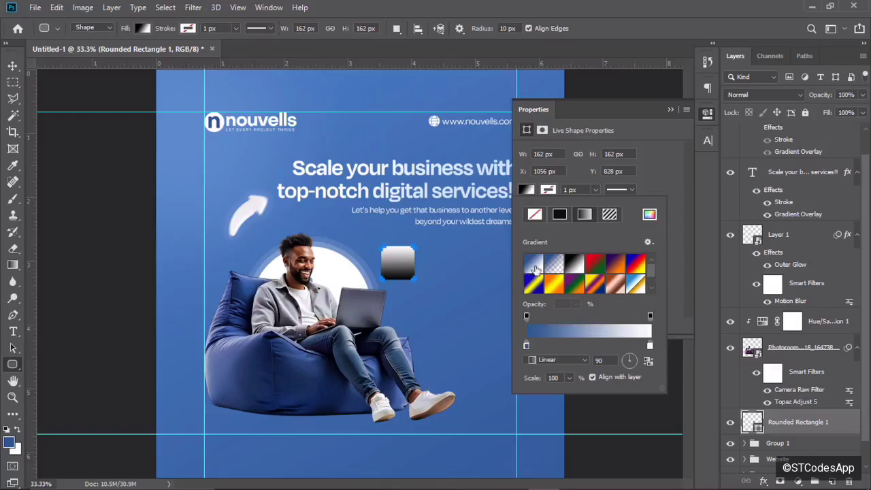
double_click(527, 345)
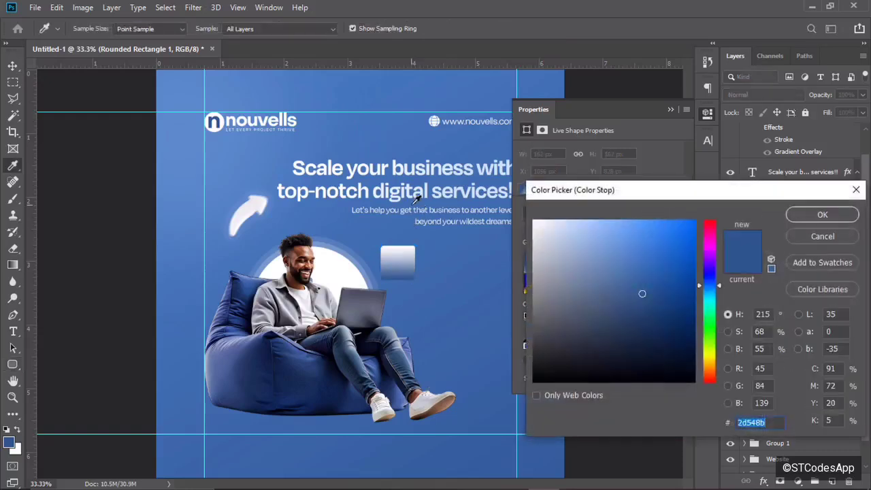
click(575, 229)
drag(575, 229, 571, 220)
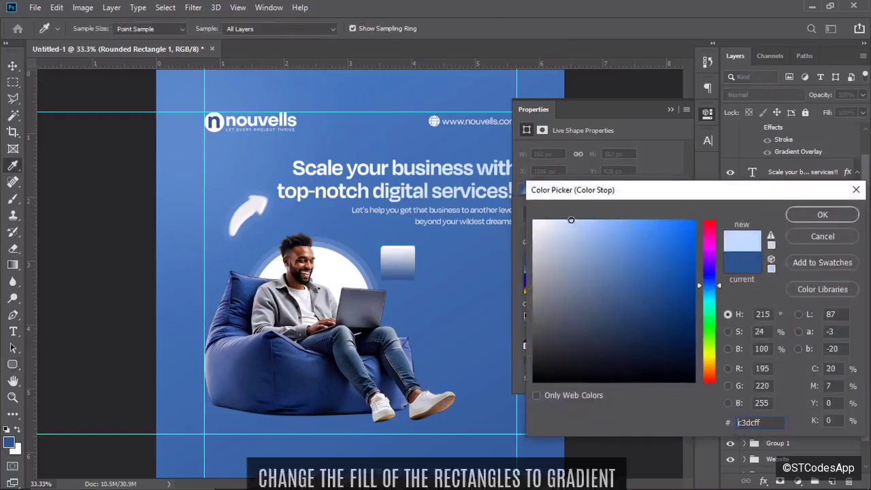
click(474, 189)
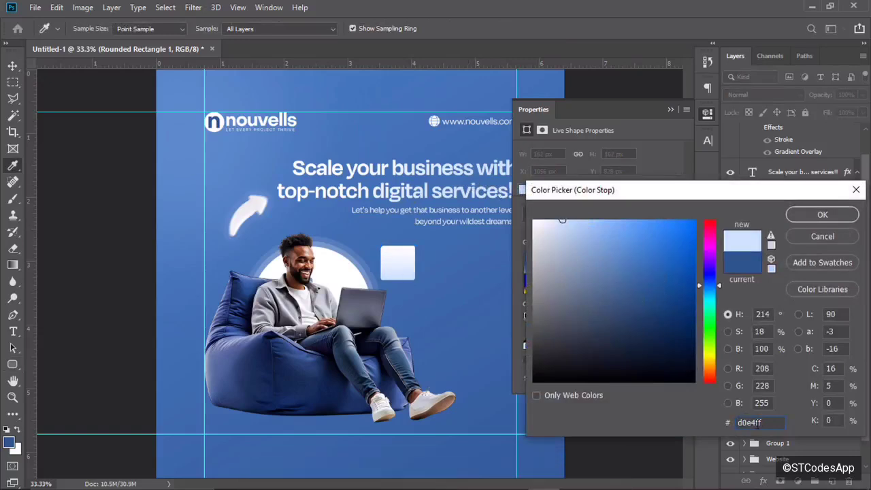
click(822, 215)
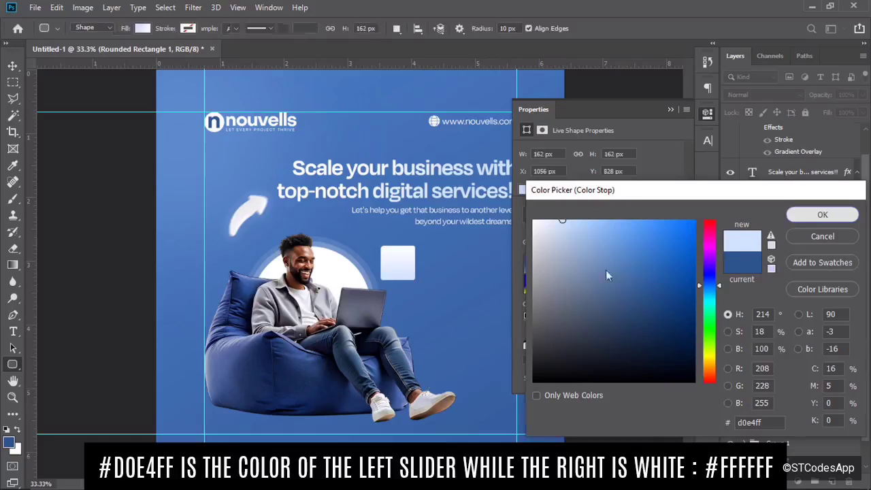
click(672, 159)
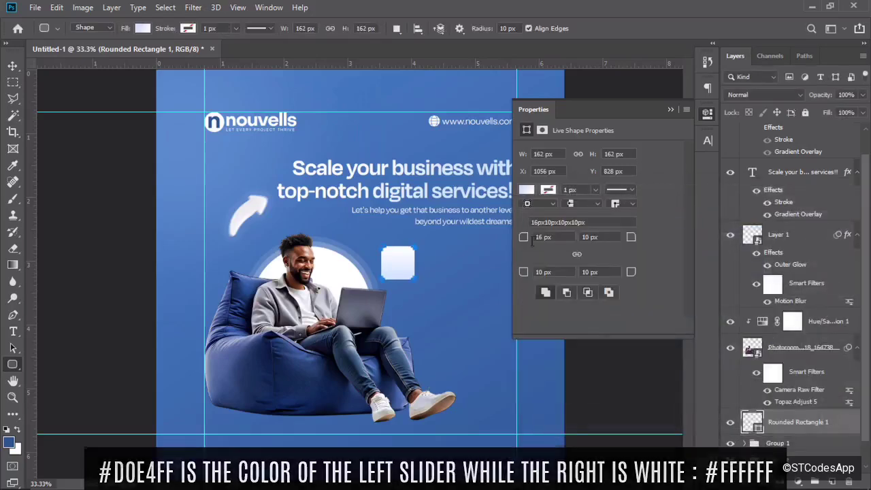
Round all the square's corners to 26 px and nudge it slightly right.
drag(523, 237, 545, 248)
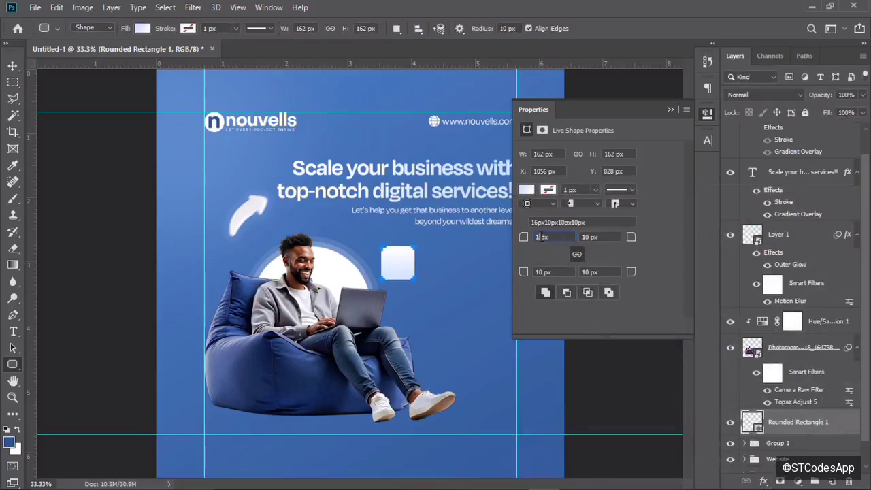
key(Return)
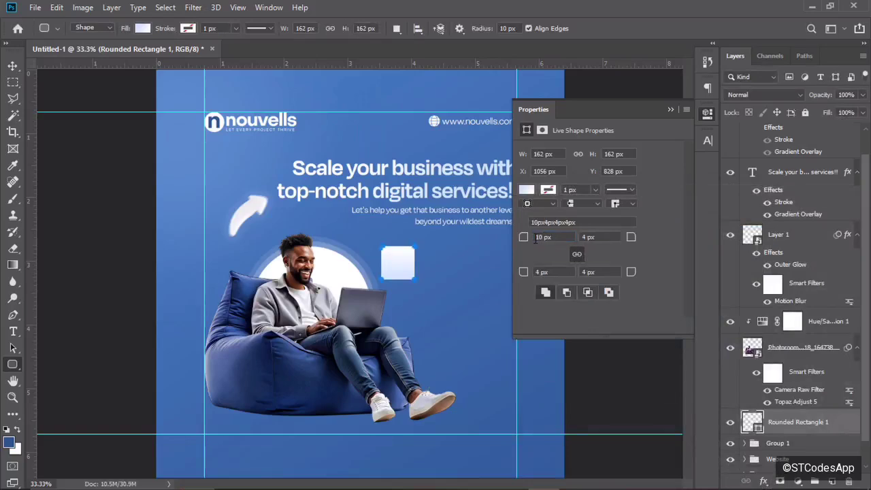
drag(524, 237, 544, 241)
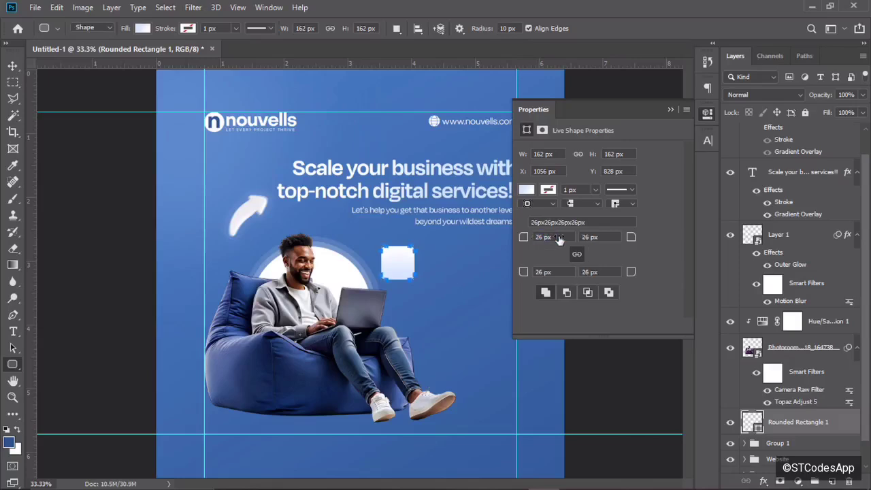
click(670, 110)
key(v)
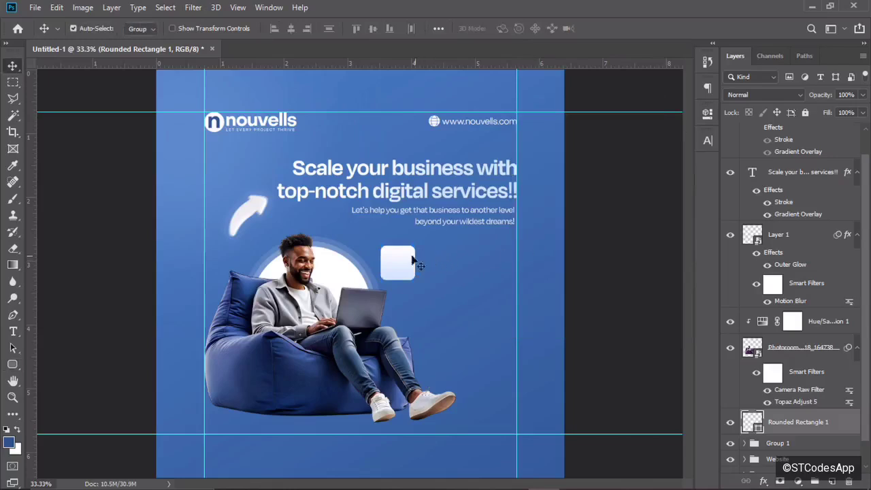
drag(413, 261, 416, 262)
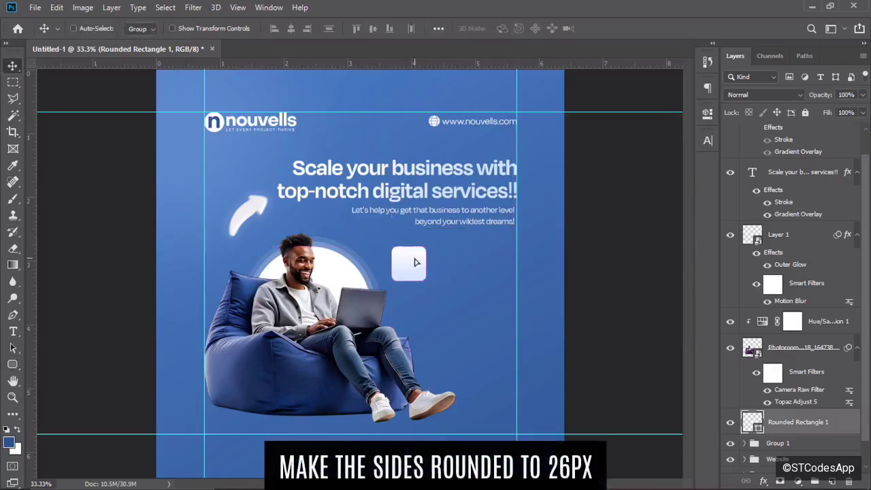
key(ctrl+plus)
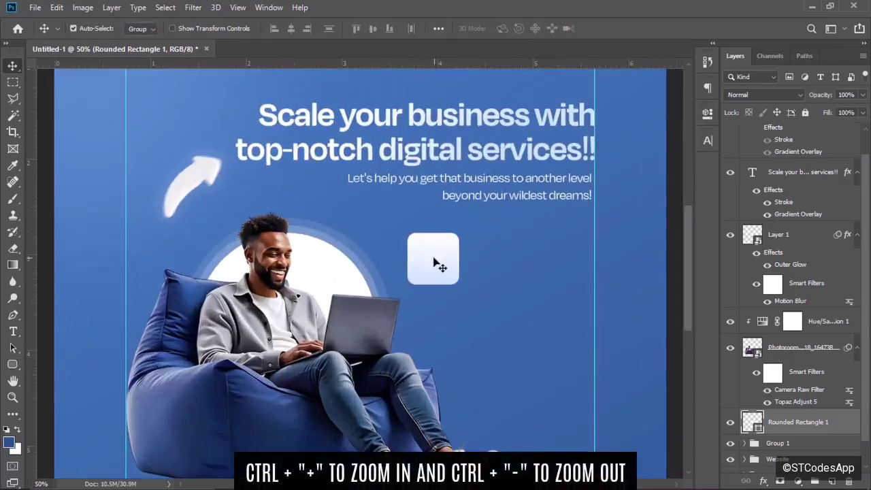
Duplicate the rounded square into an evenly spaced row of three and move their layers to the top.
drag(436, 264, 567, 264)
drag(502, 266, 507, 267)
drag(448, 266, 456, 265)
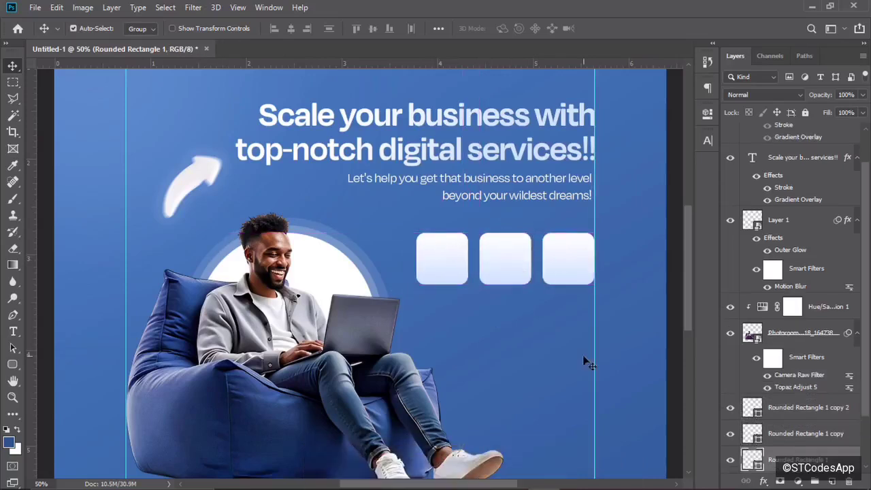
click(816, 410)
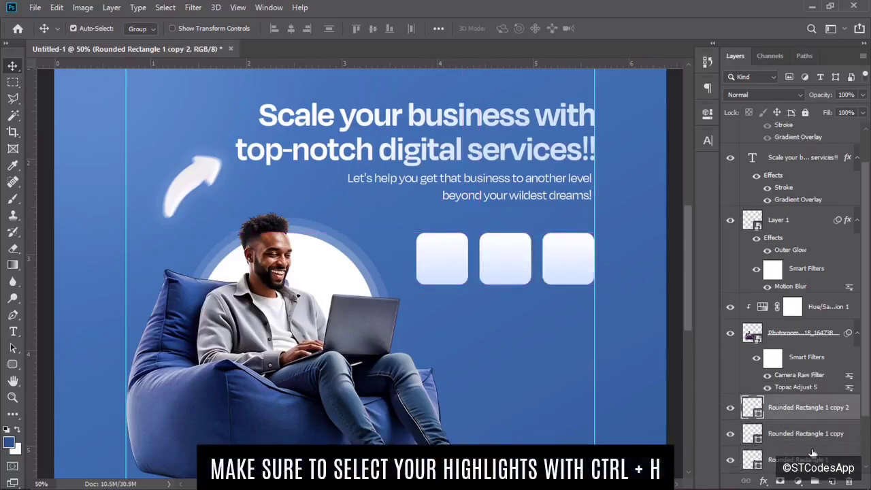
shift+click(814, 457)
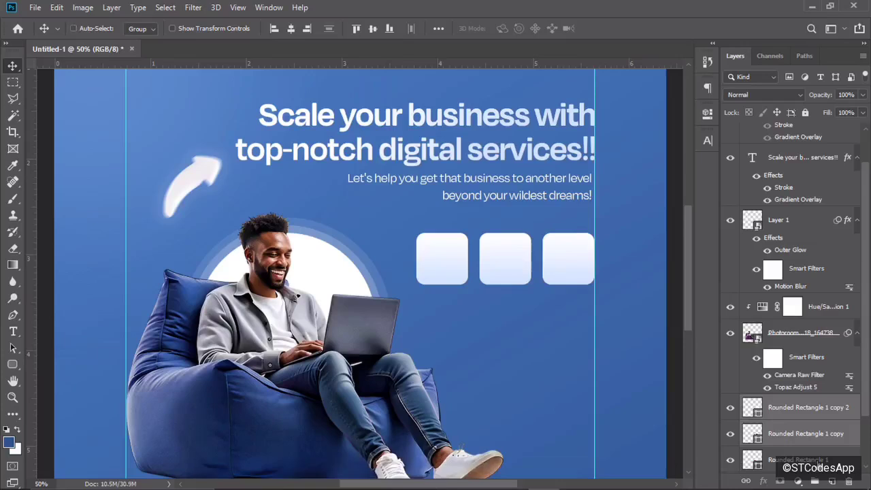
drag(814, 455, 800, 135)
Group the headline and subheading layers and name the group 'Main Text'.
click(810, 232)
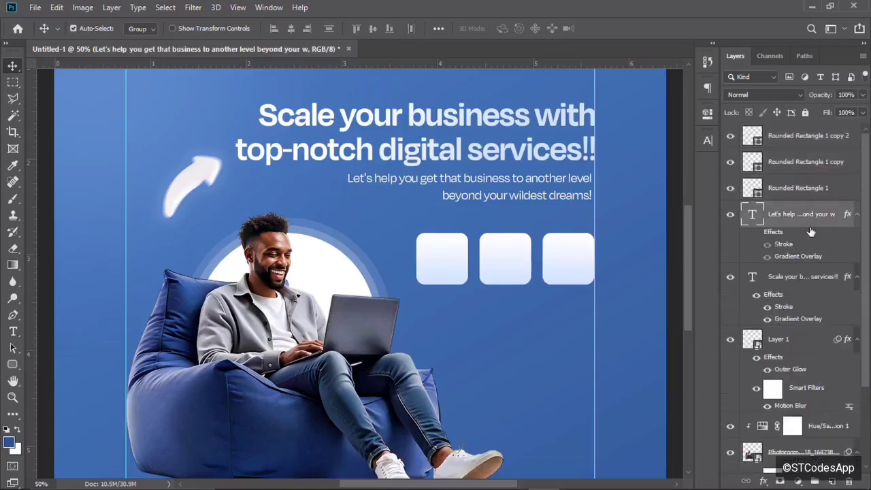
ctrl+click(802, 278)
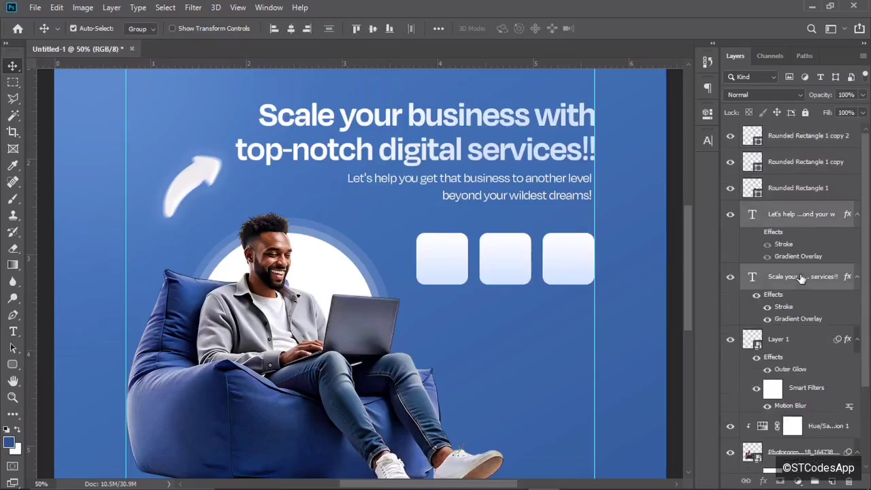
key(ctrl+g)
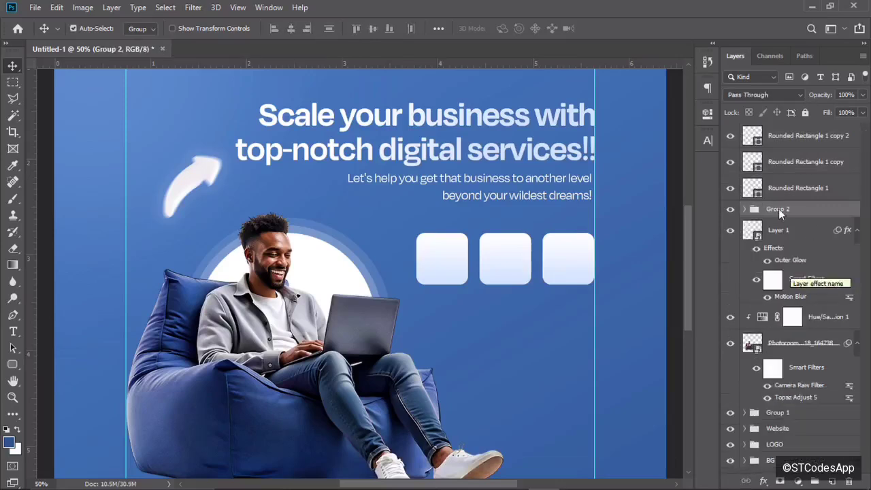
double_click(779, 209)
text(Main Text)
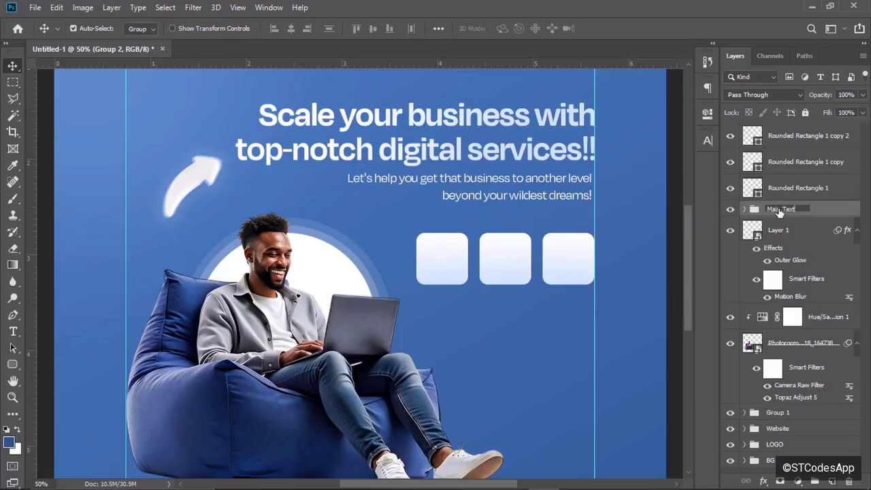
key(Return)
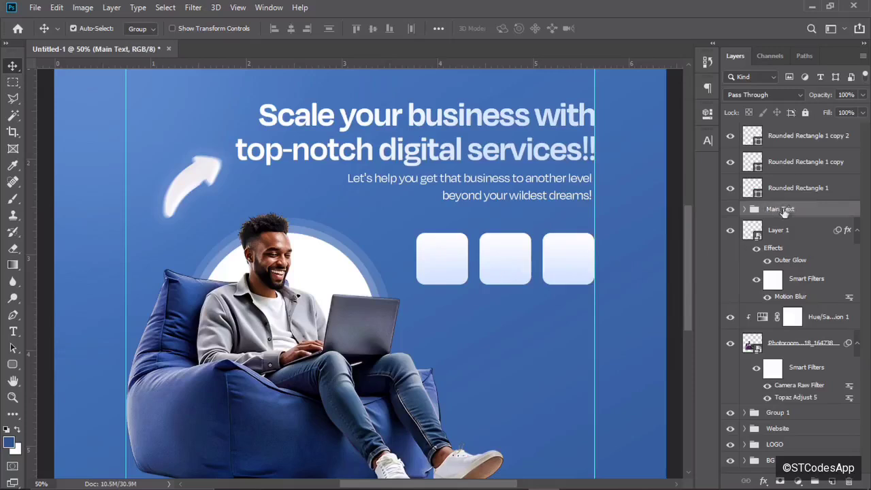
Duplicate the row of three squares and move the copies down as a second row.
click(802, 191)
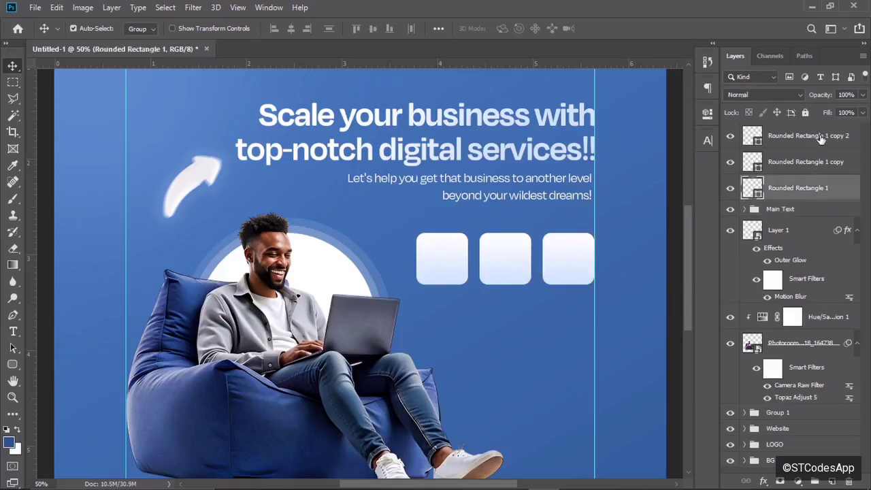
shift+click(822, 139)
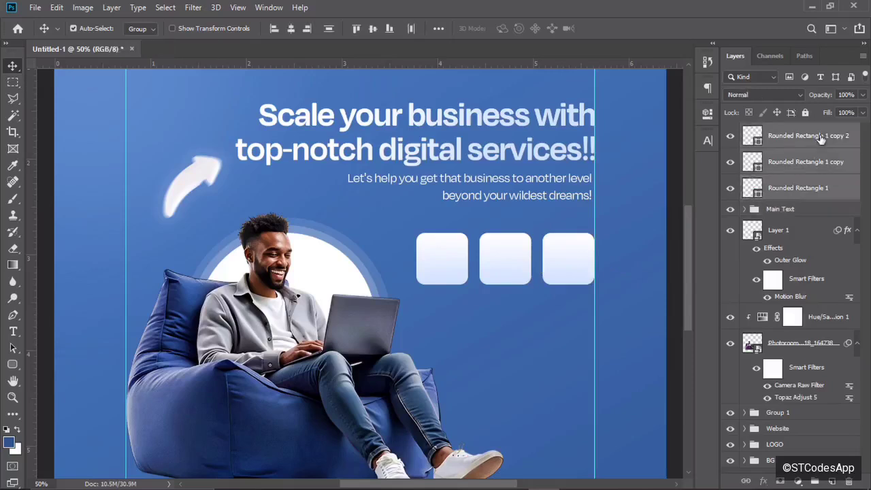
key(ctrl+j)
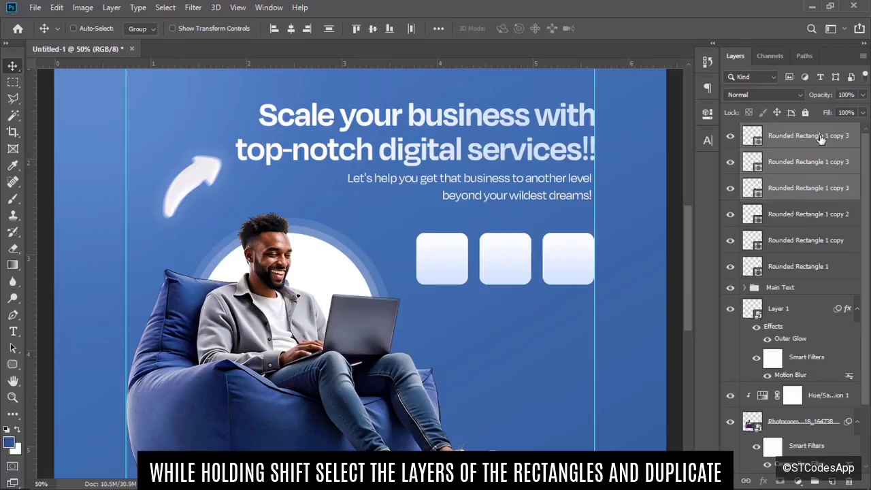
key(ctrl+j)
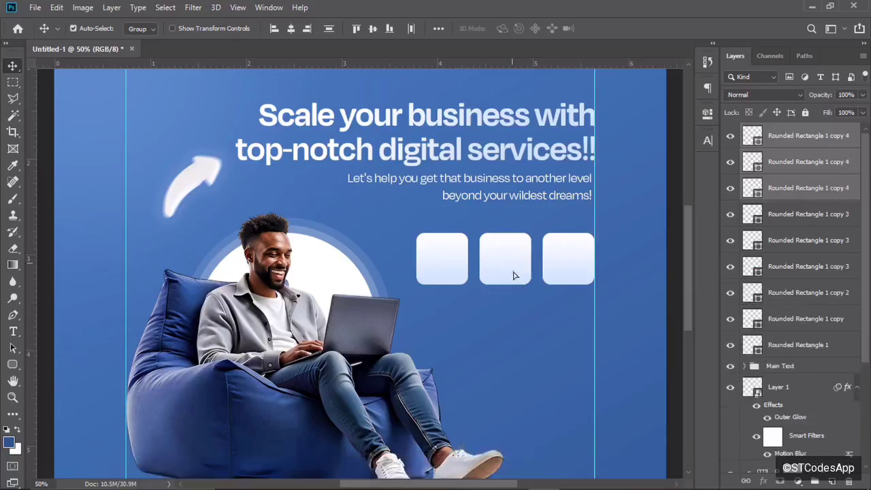
drag(510, 268, 514, 327)
Copy the second row down to form a third row, completing the 3x3 grid.
click(826, 218)
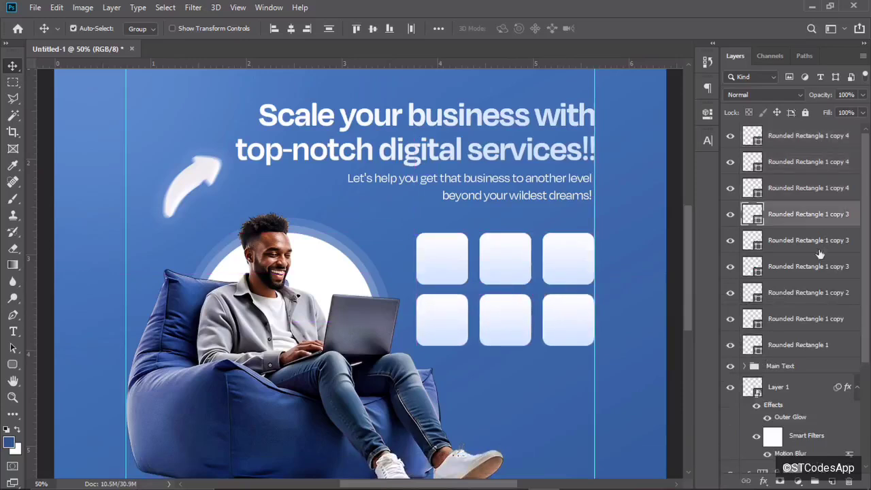
shift+click(818, 270)
drag(560, 269, 561, 395)
key(Up)
key(Up)
key(Up)
key(Up)
key(Up)
key(Up)
key(Up)
key(Up)
key(Up)
key(Up)
key(Up)
key(Up)
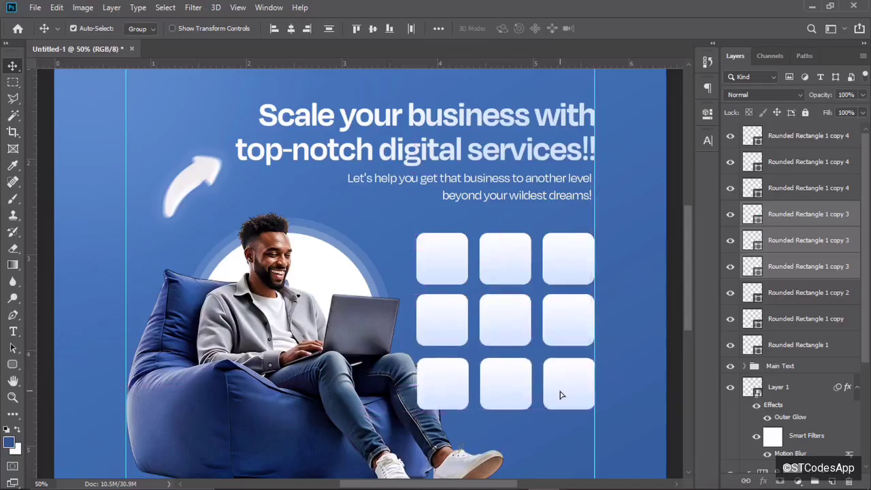
key(ctrl+minus)
key(ctrl+minus)
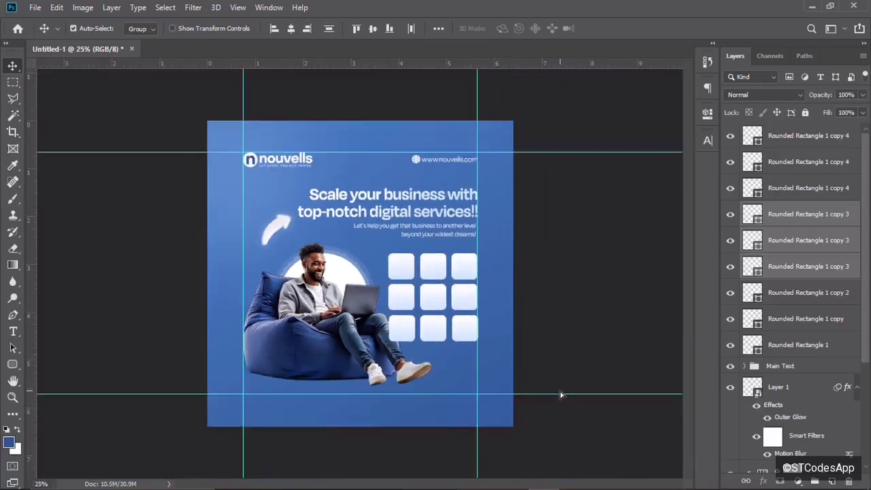
key(ctrl+plus)
key(ctrl+plus)
key(ctrl+minus)
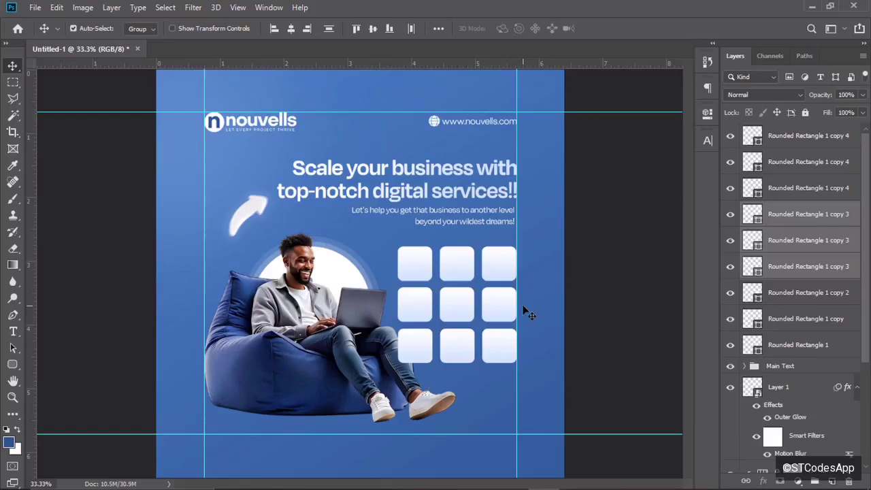
Place the QR code image from the YOUTUBE folder and scale it small below the grid's bottom-right square.
click(812, 6)
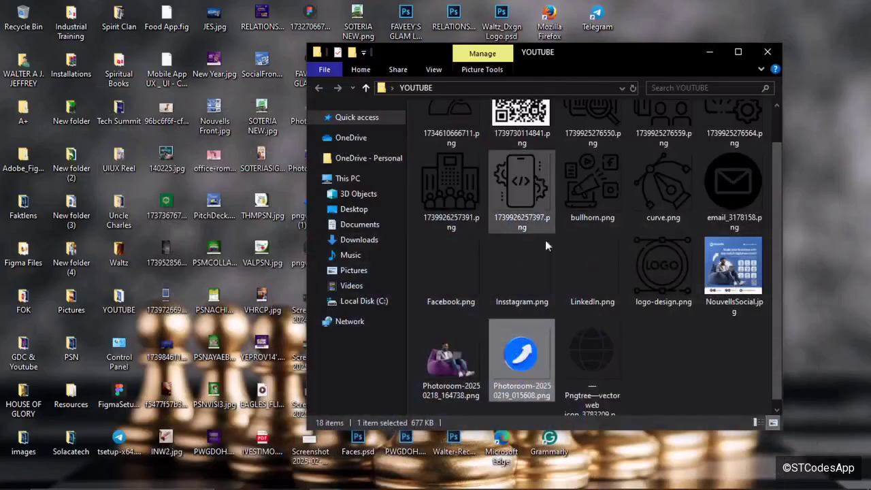
drag(674, 488, 469, 381)
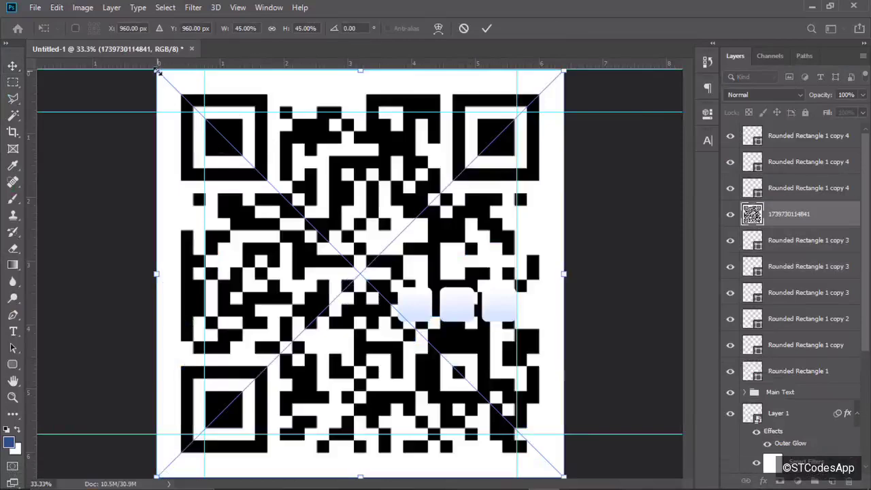
drag(158, 71, 486, 402)
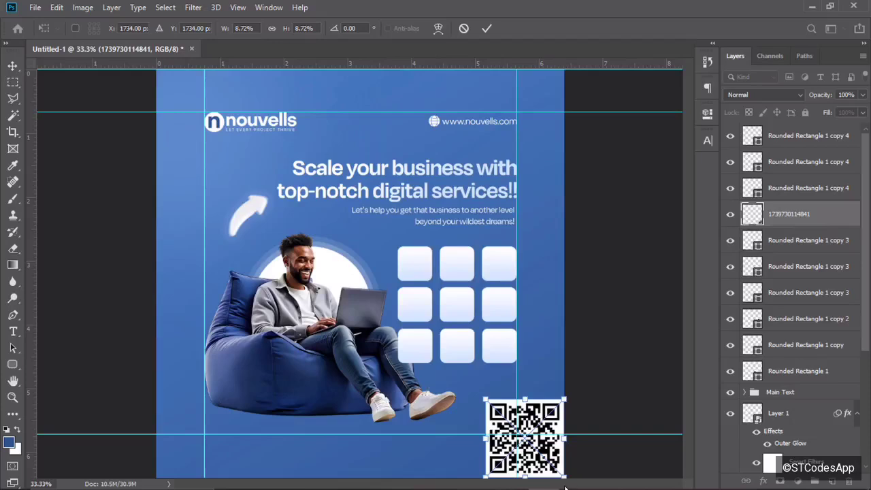
drag(563, 475, 515, 396)
click(487, 28)
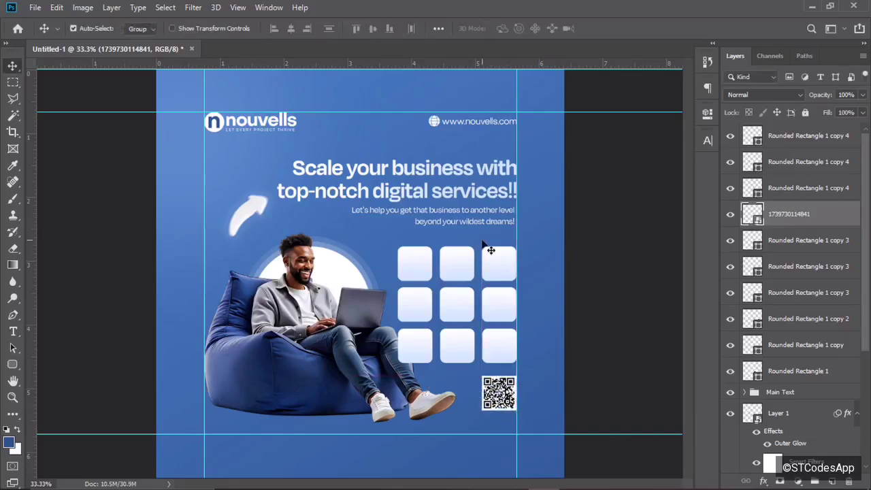
key(ctrl+plus)
drag(688, 272, 694, 325)
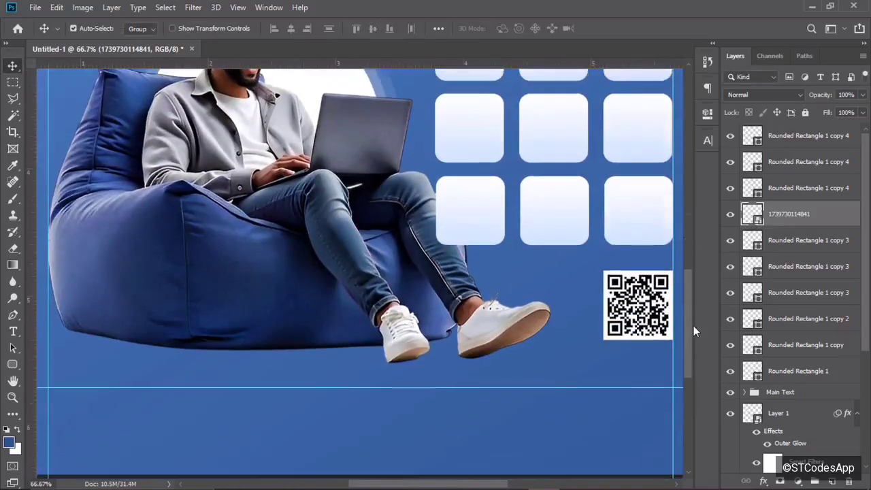
Add a 'SCAN NOW!!' text layer and place it directly under the QR code.
click(13, 332)
click(546, 358)
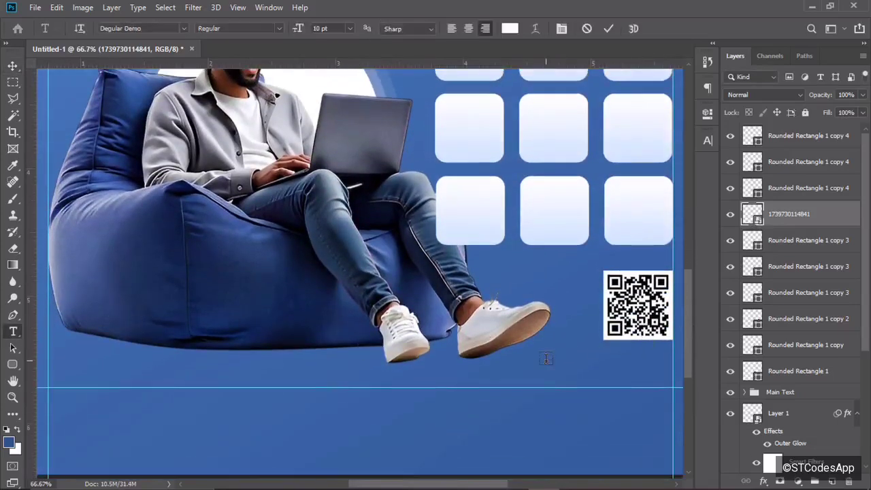
text(S)
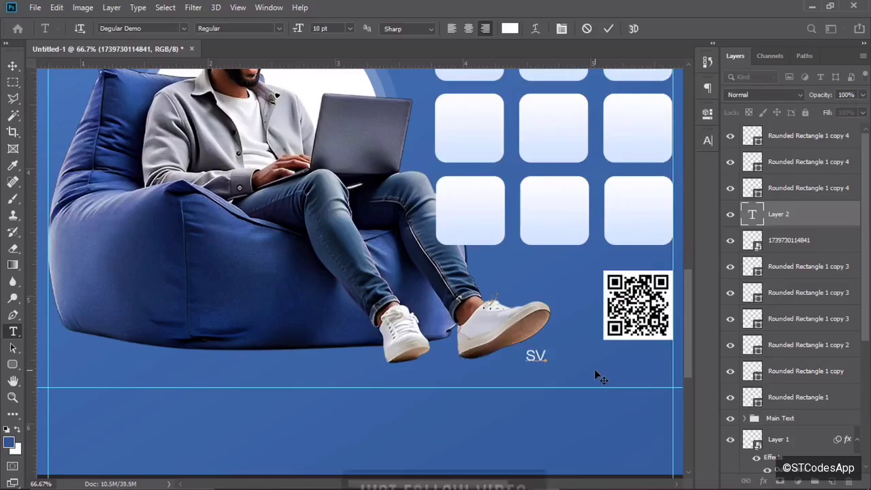
text(CAN N)
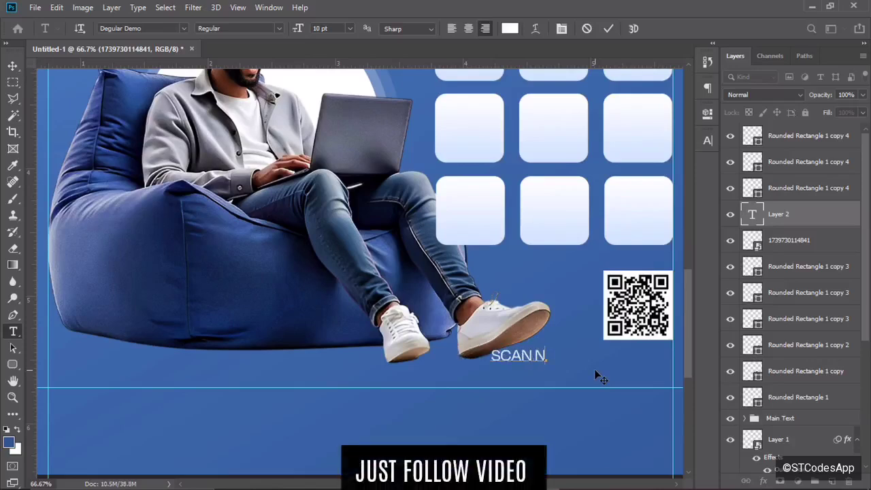
text(OW.!!)
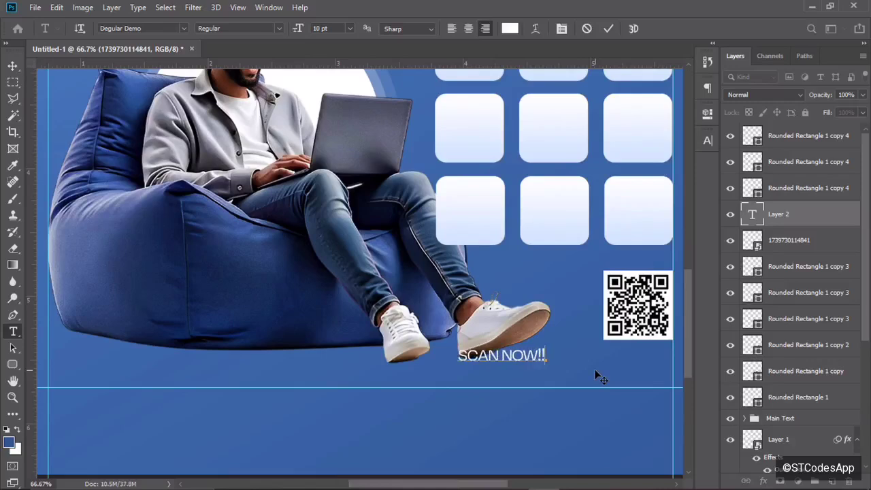
click(609, 30)
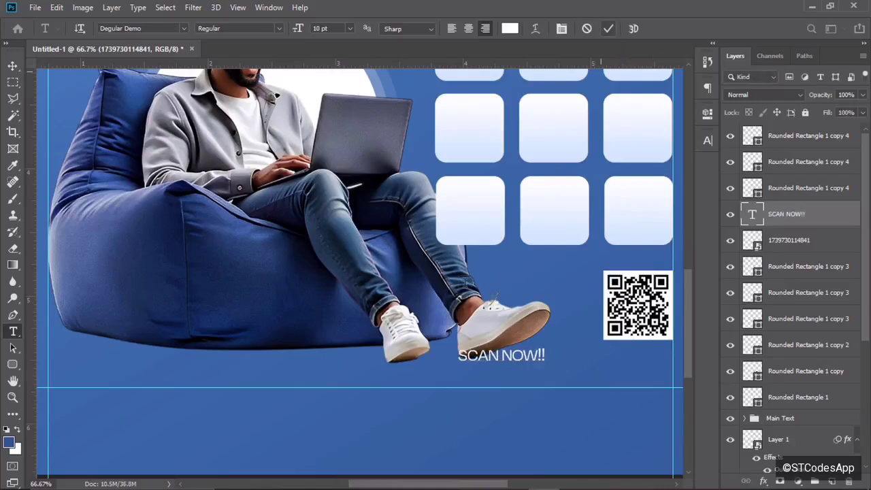
key(v)
drag(530, 365, 652, 363)
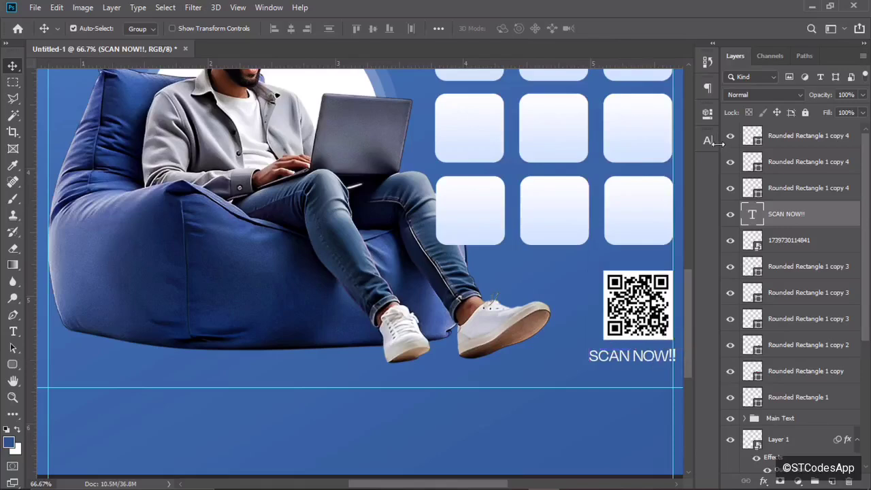
Set the SCAN NOW!! caption to 8 pt and nudge it slightly upward.
click(707, 141)
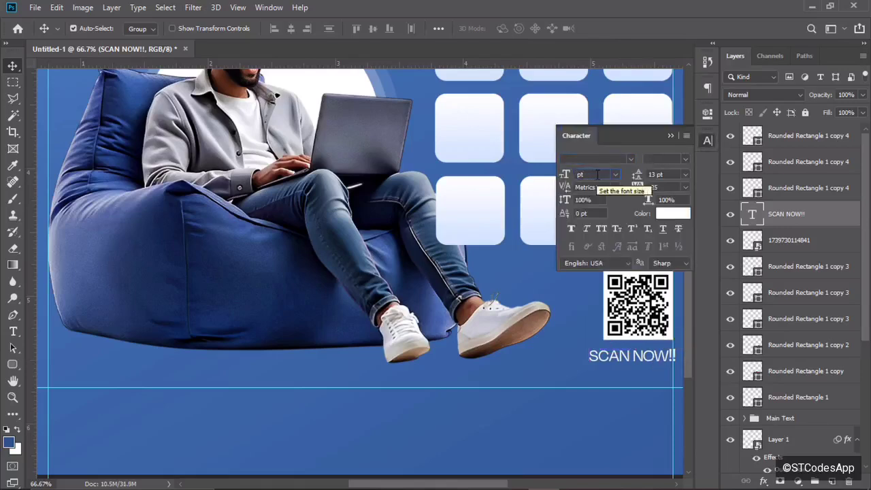
text(8)
key(Return)
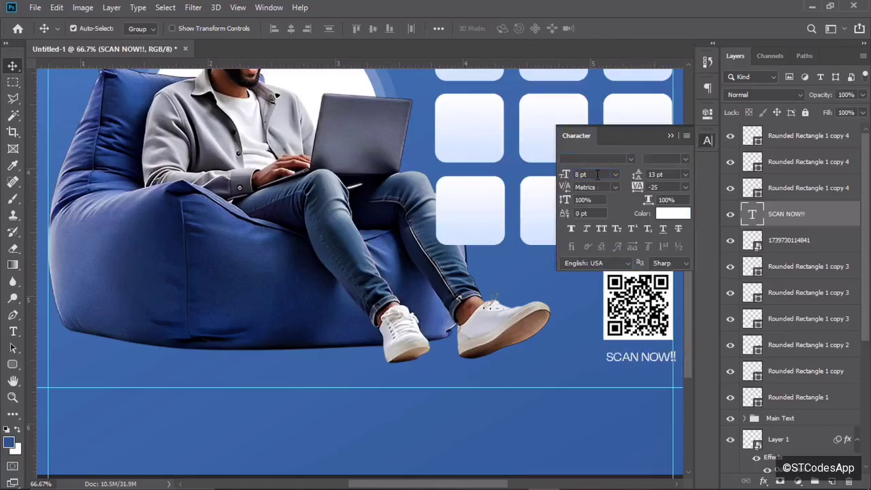
click(669, 136)
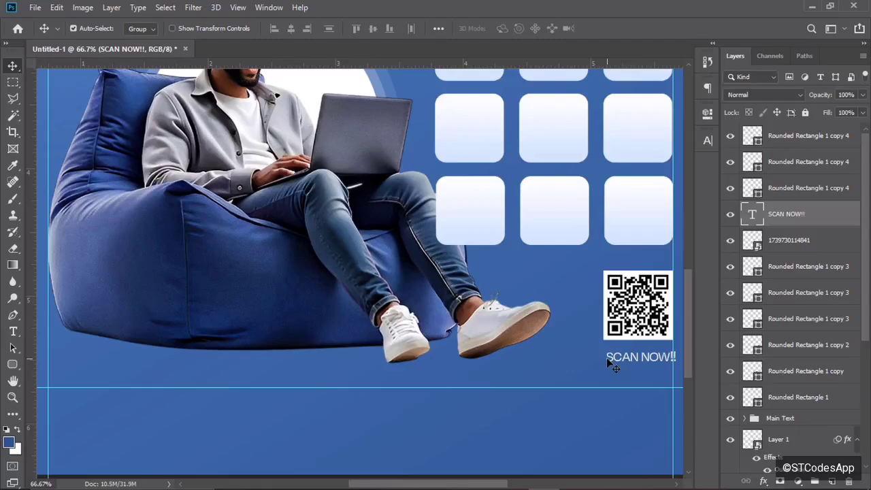
drag(647, 357, 647, 357)
key(ctrl+minus)
key(ctrl+minus)
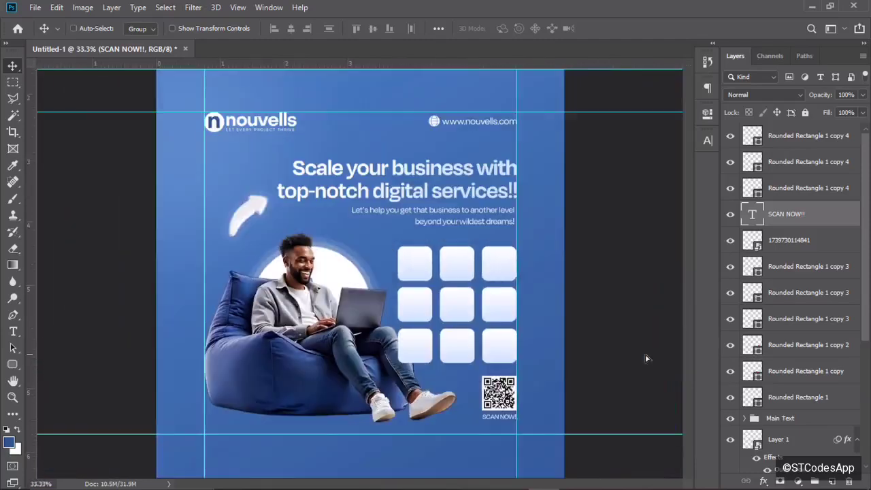
key(ctrl+plus)
key(ctrl+minus)
Move the SCAN NOW!! layer to the top of the stack with the QR code layer beneath it.
drag(797, 222, 806, 136)
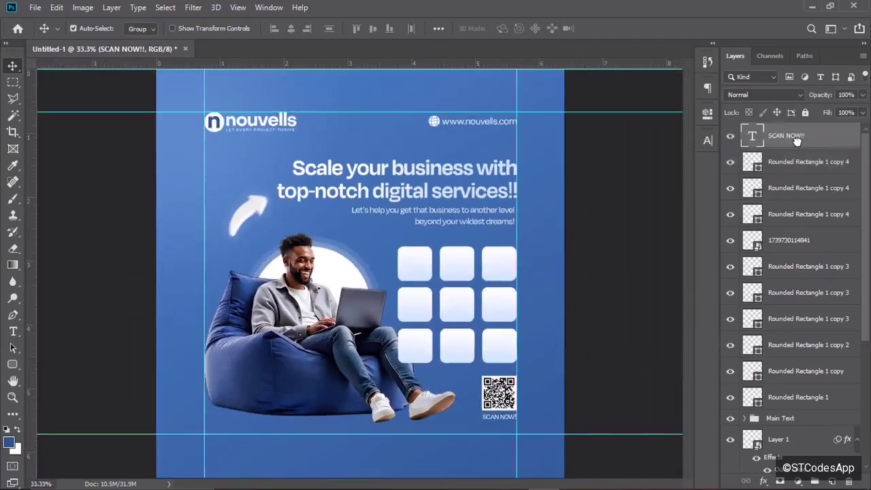
click(798, 397)
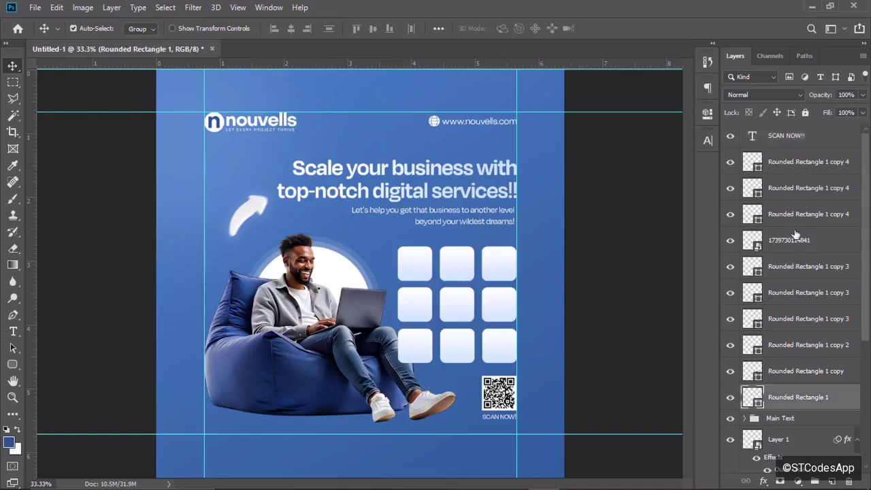
drag(796, 234, 793, 161)
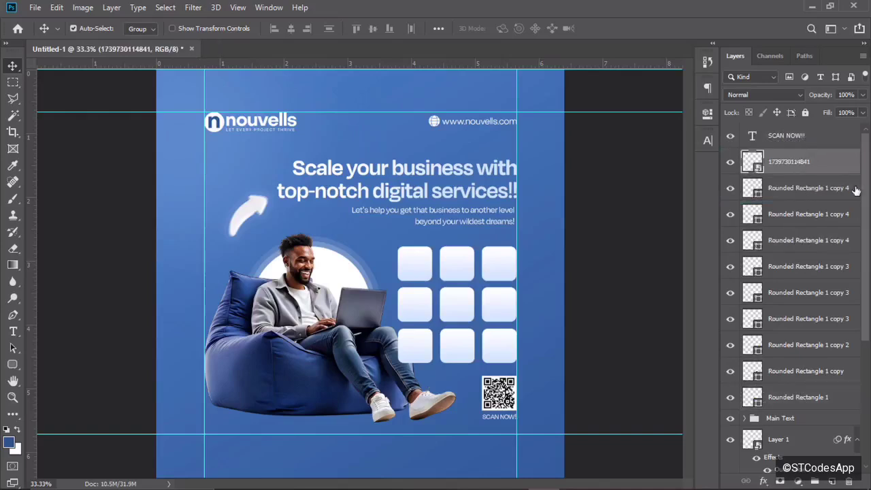
scroll(863, 274, down, 3)
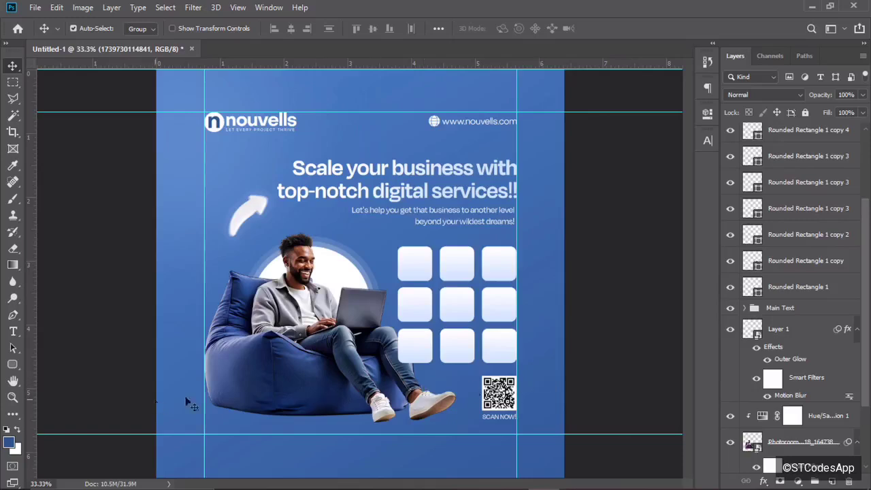
Add a new empty layer above Group 1, beneath the man's photo layer.
click(11, 367)
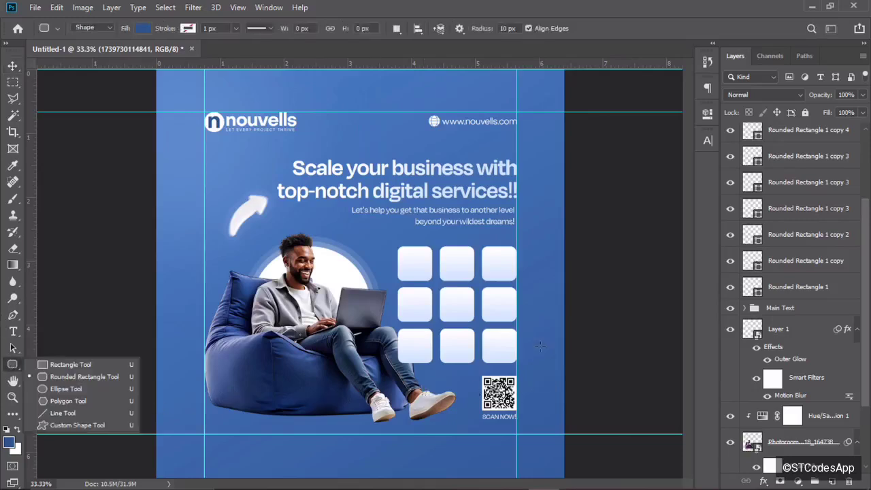
drag(868, 311, 867, 356)
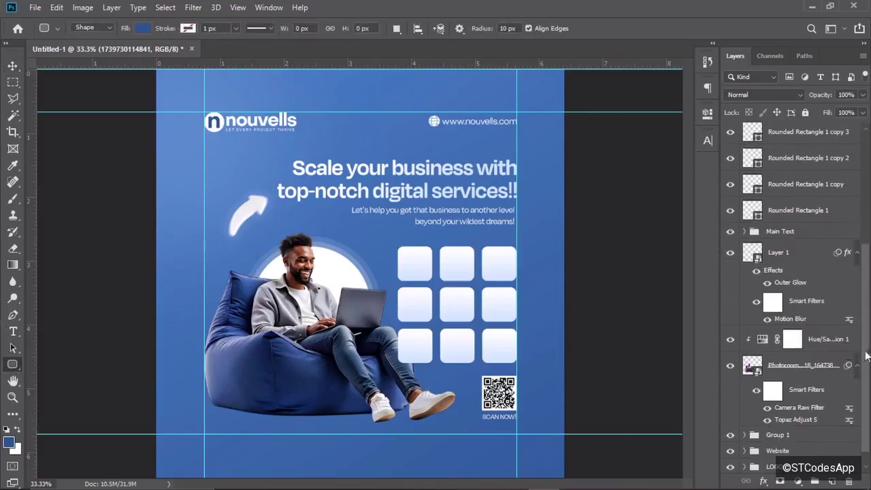
click(804, 366)
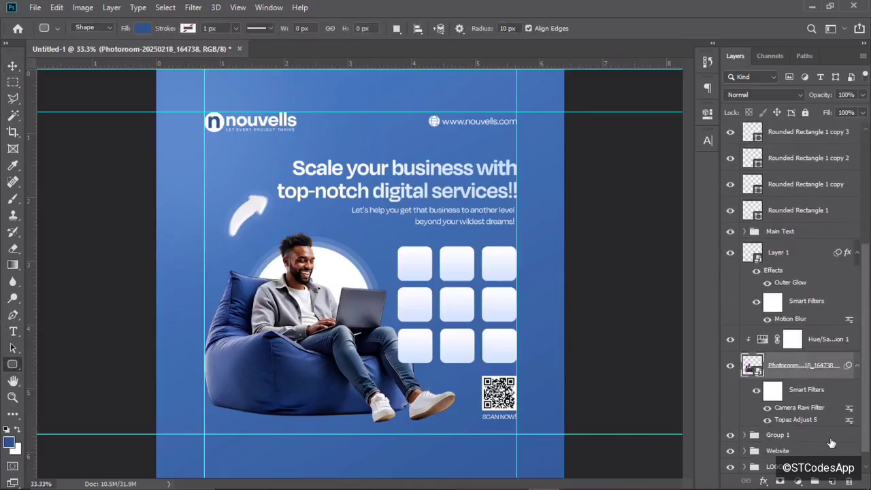
click(821, 437)
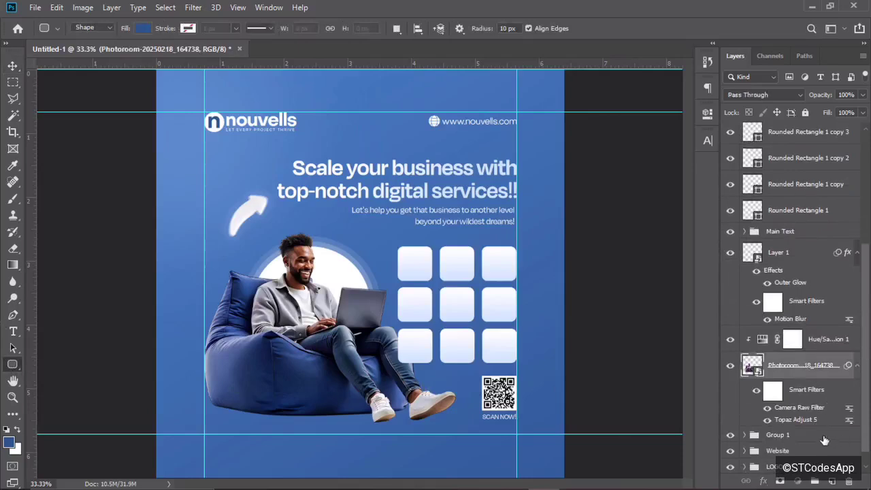
click(833, 481)
Draw a flat black-filled ellipse beneath the beanbag chair.
right_click(12, 365)
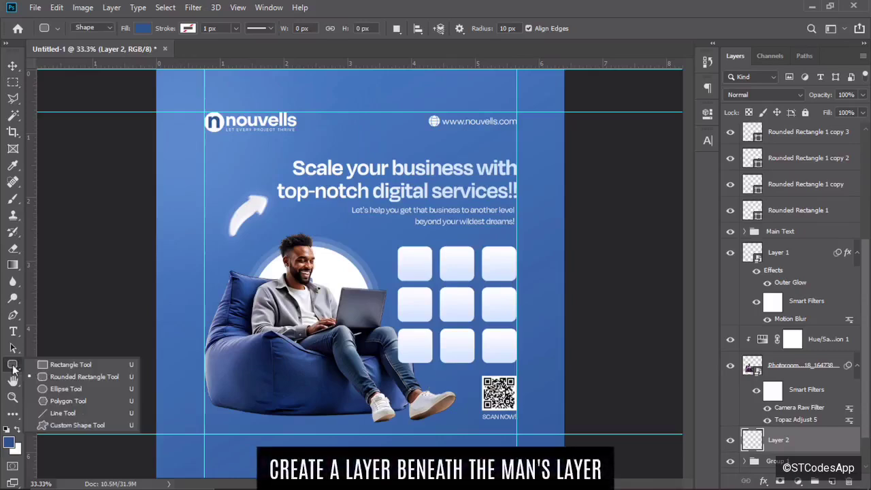
click(49, 389)
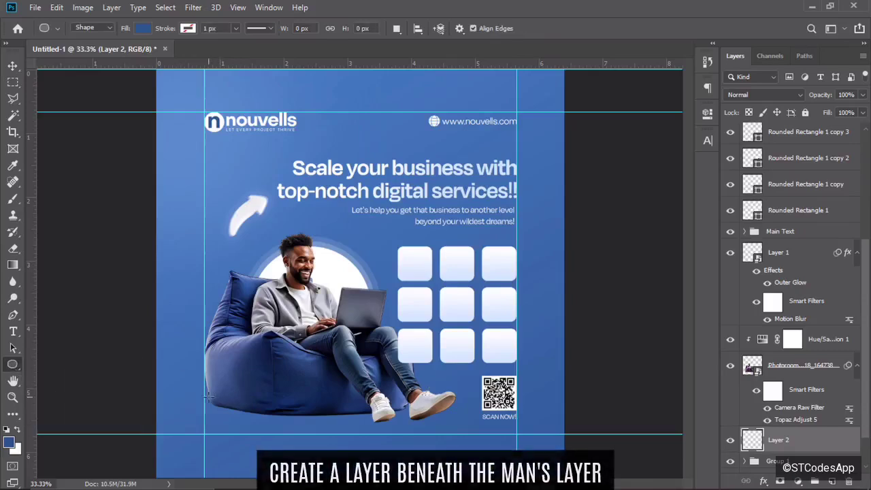
drag(204, 395, 456, 419)
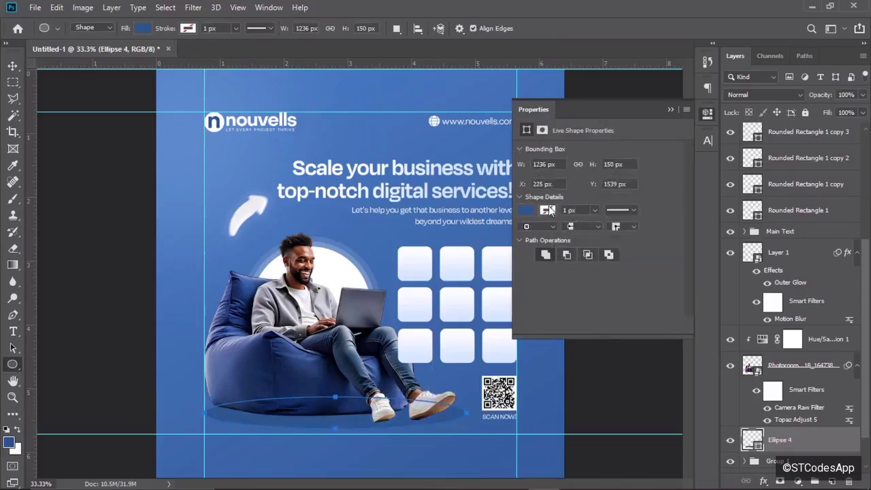
click(527, 211)
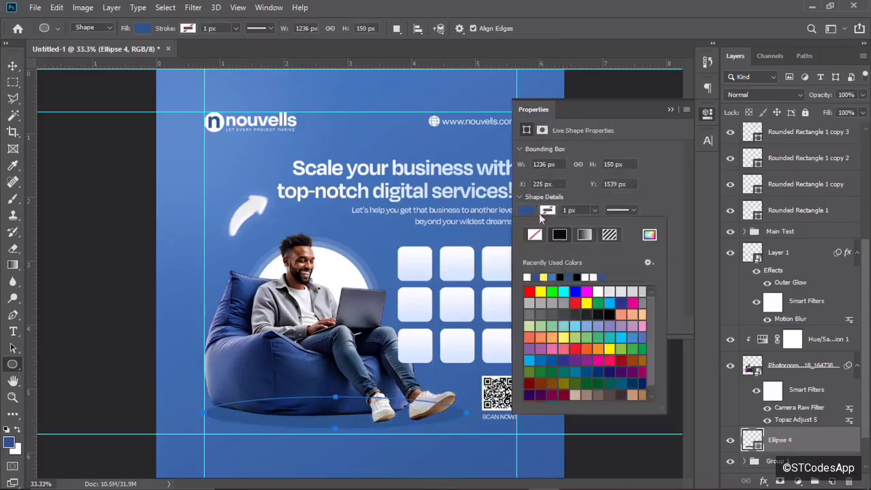
click(561, 276)
click(672, 109)
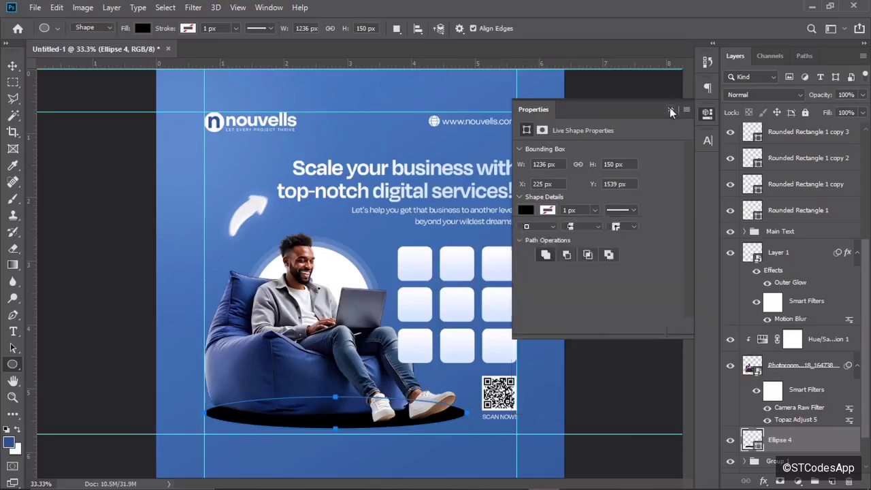
click(673, 109)
key(v)
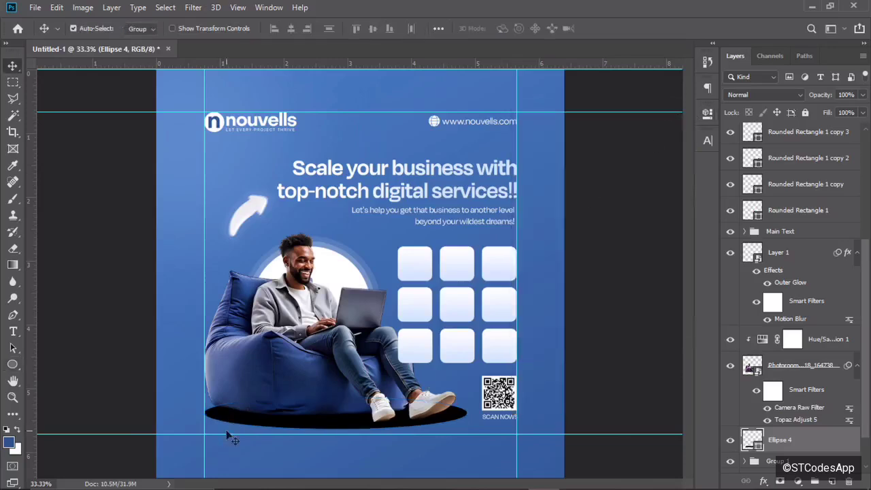
key(ctrl+t)
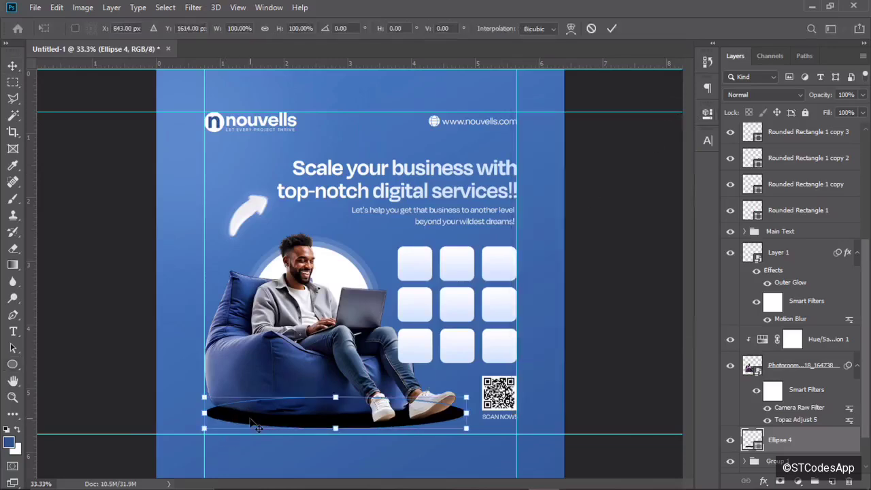
click(611, 28)
Soften the ellipse with a 144.6 px Gaussian Blur to make a shadow.
click(193, 7)
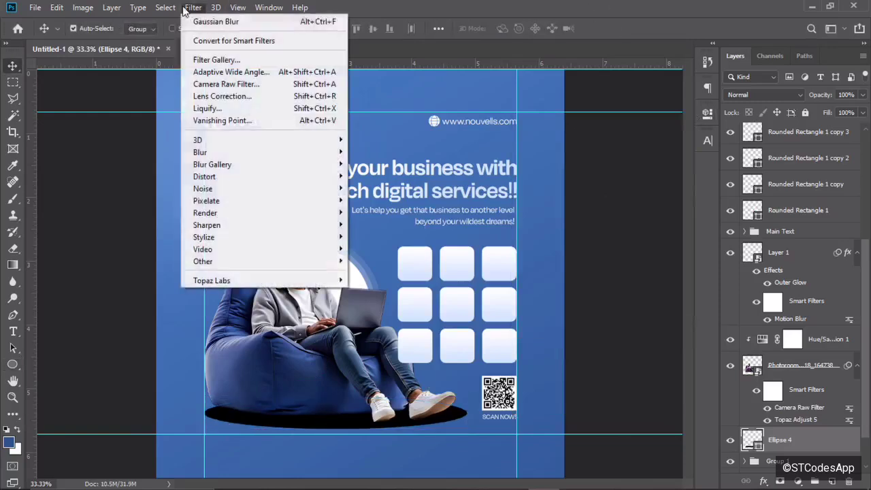
click(251, 24)
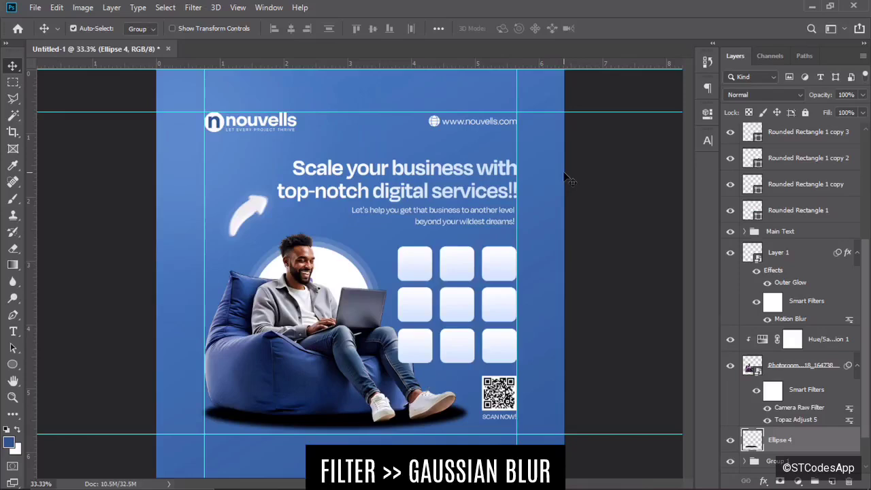
click(194, 7)
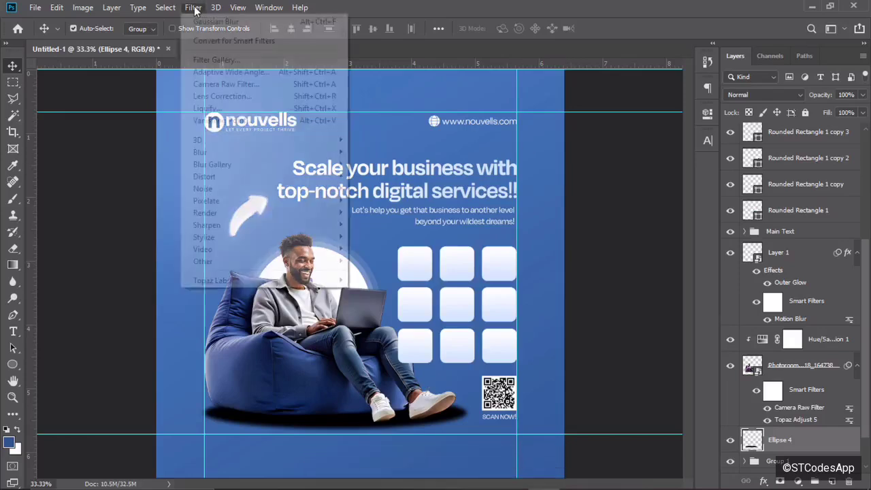
mouse_move(252, 154)
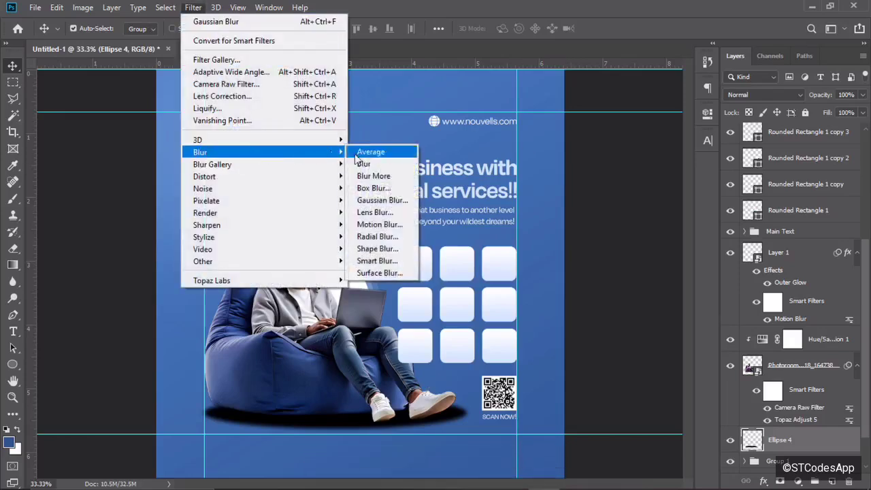
click(375, 204)
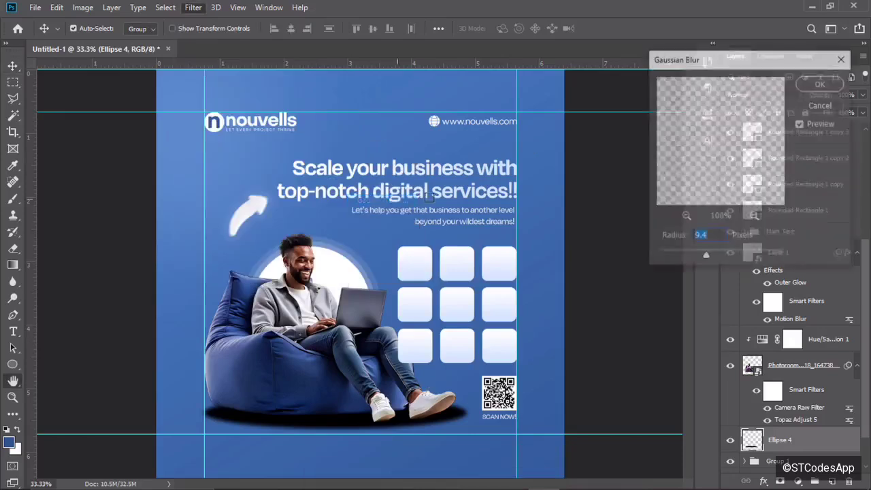
click(749, 256)
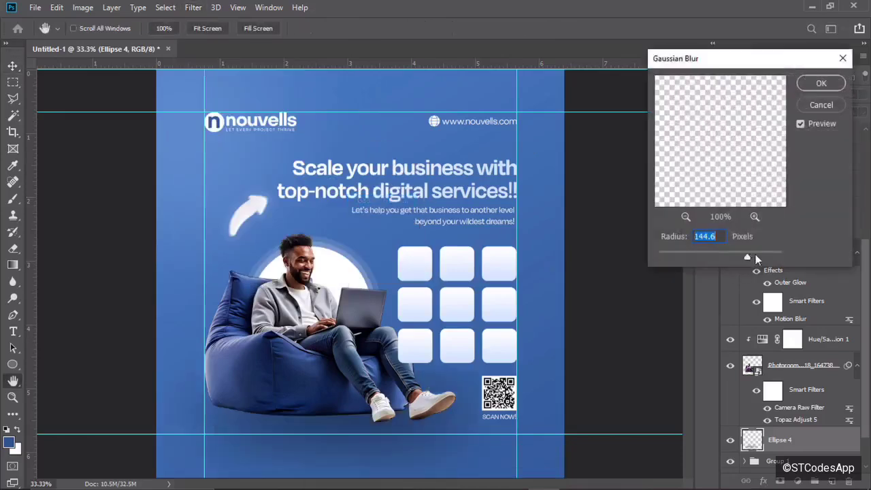
click(821, 83)
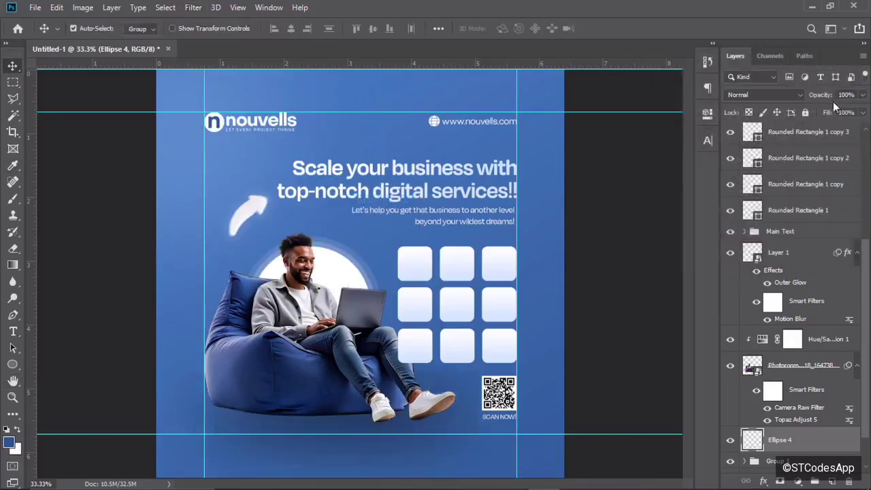
Set the shadow to Soft Light, squash it to half height and move it down.
click(771, 96)
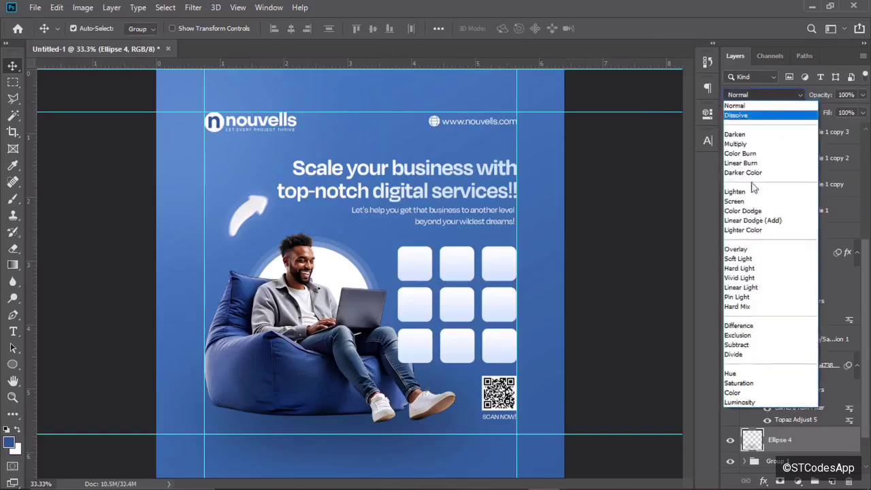
click(739, 258)
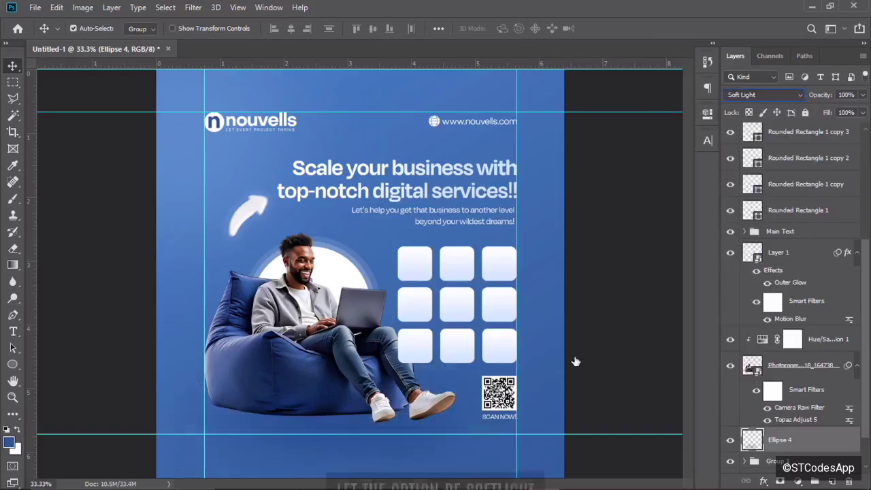
key(ctrl+t)
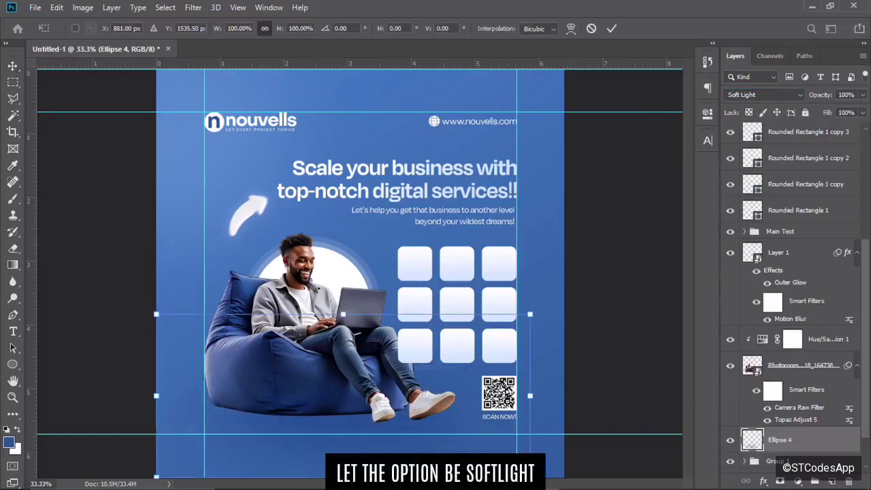
drag(343, 477, 343, 386)
drag(380, 350, 378, 398)
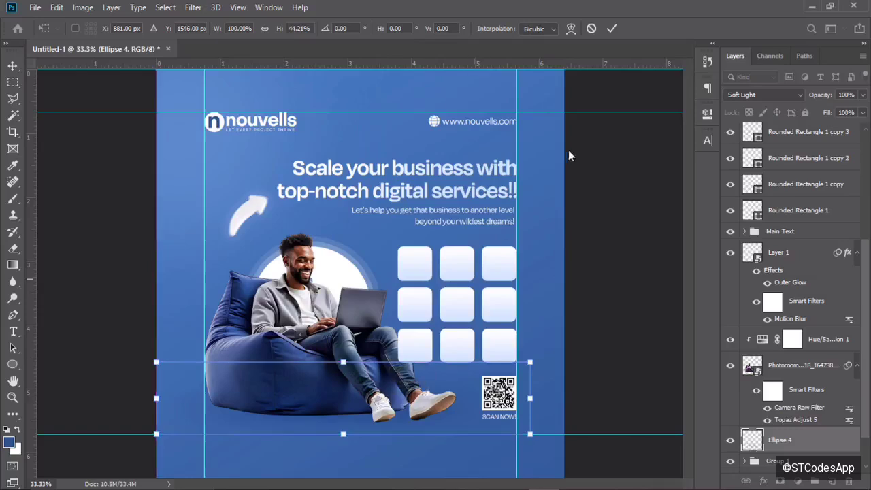
click(612, 29)
Switch the shadow to Hard Light and stretch it flat and wide under the beanbag and feet.
click(755, 95)
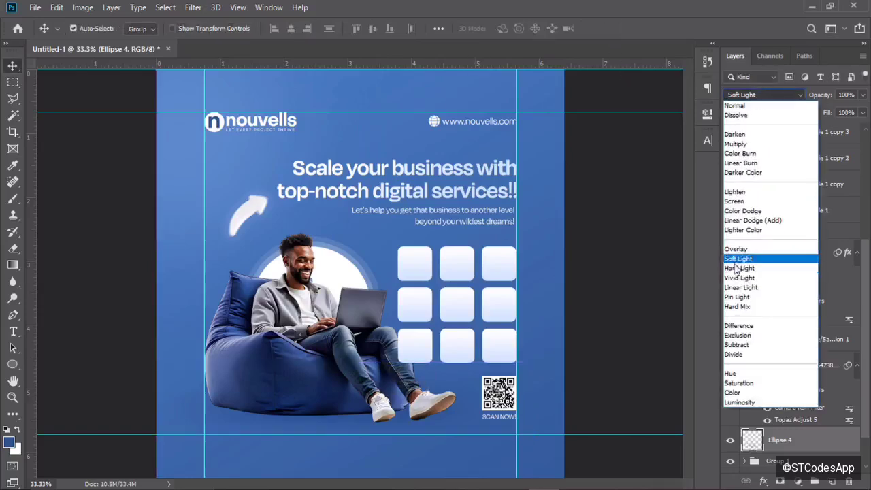
click(739, 268)
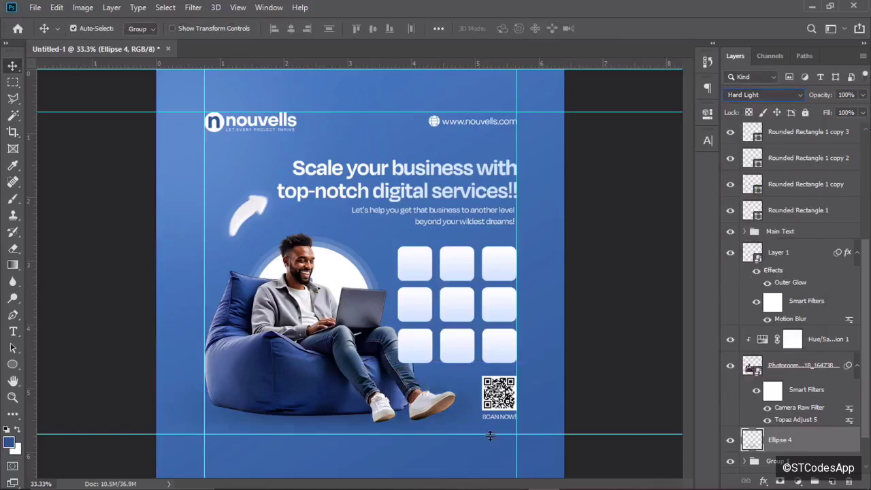
key(ctrl+t)
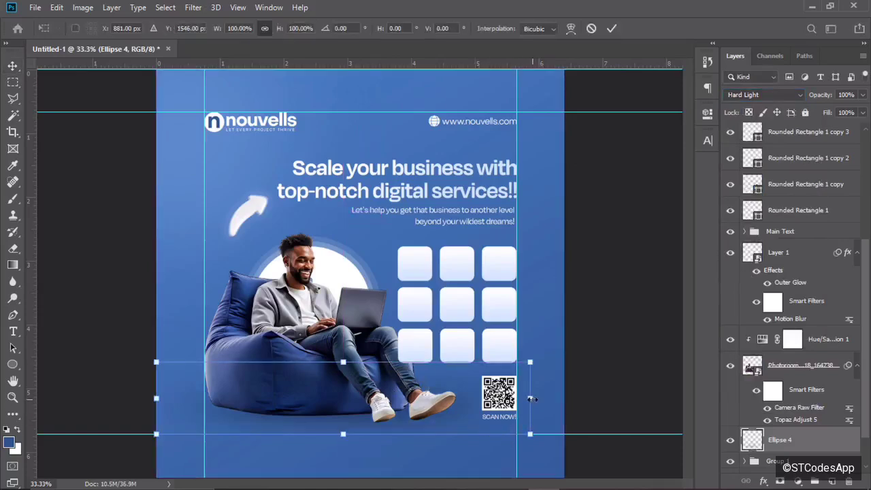
drag(532, 399, 448, 398)
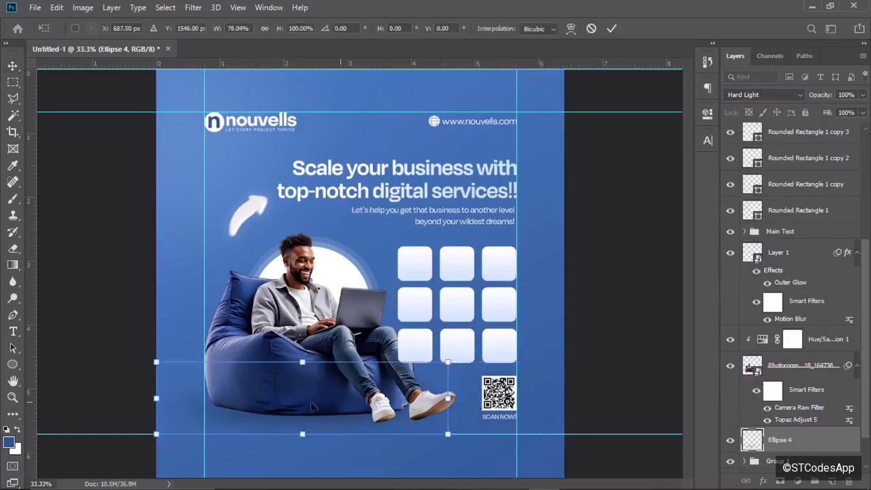
drag(313, 407, 339, 407)
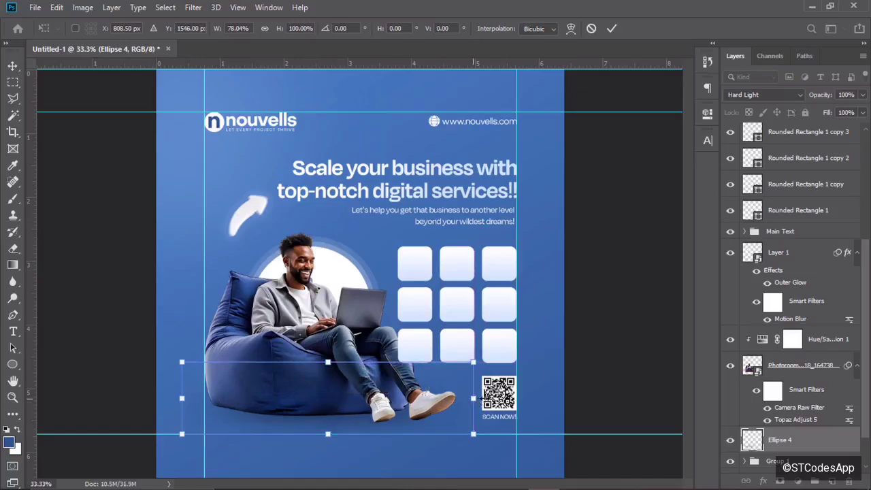
drag(475, 399, 490, 399)
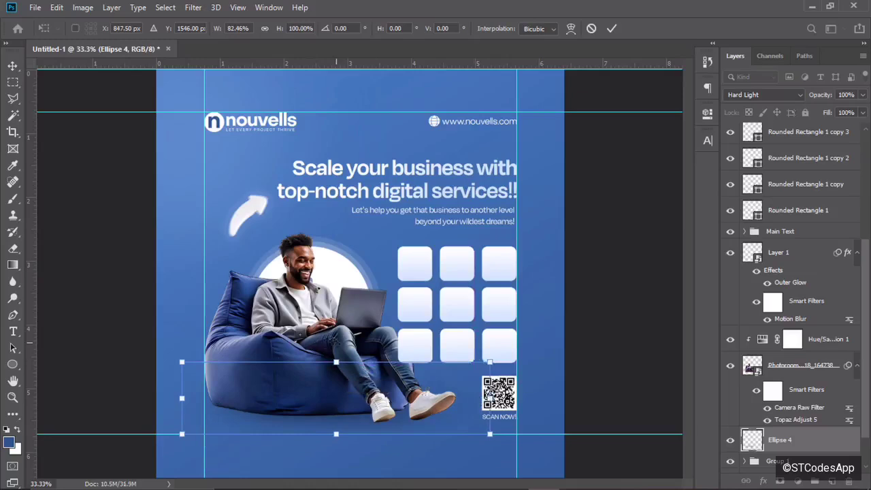
drag(335, 371, 335, 428)
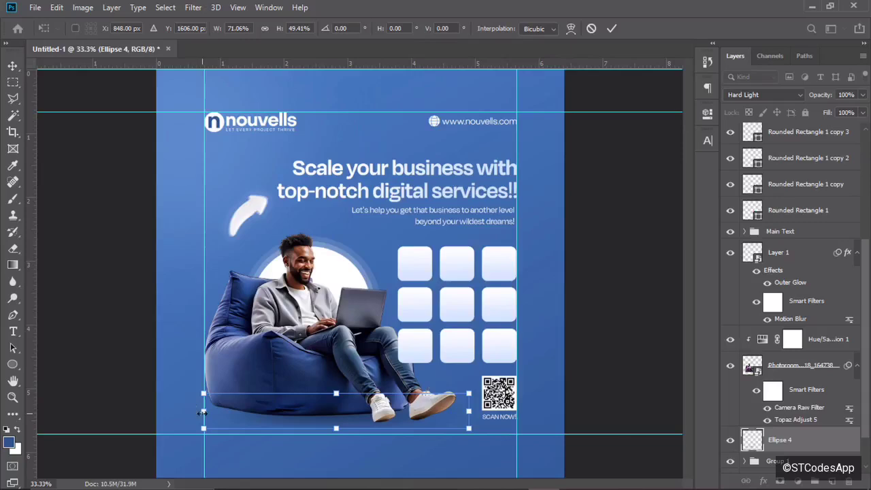
drag(203, 412, 162, 412)
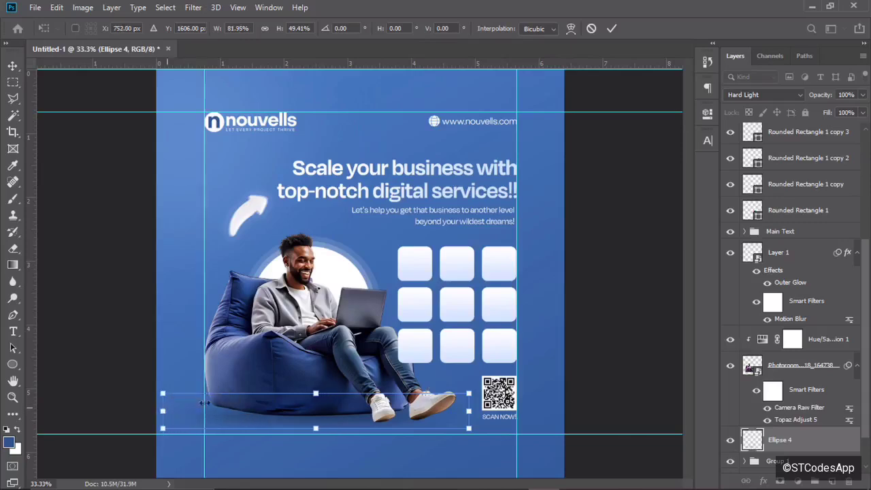
drag(471, 412, 501, 411)
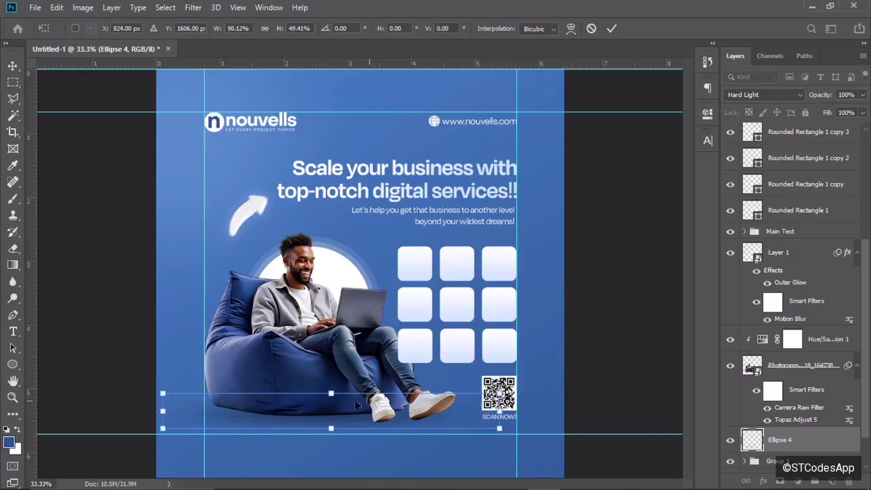
drag(255, 399, 256, 399)
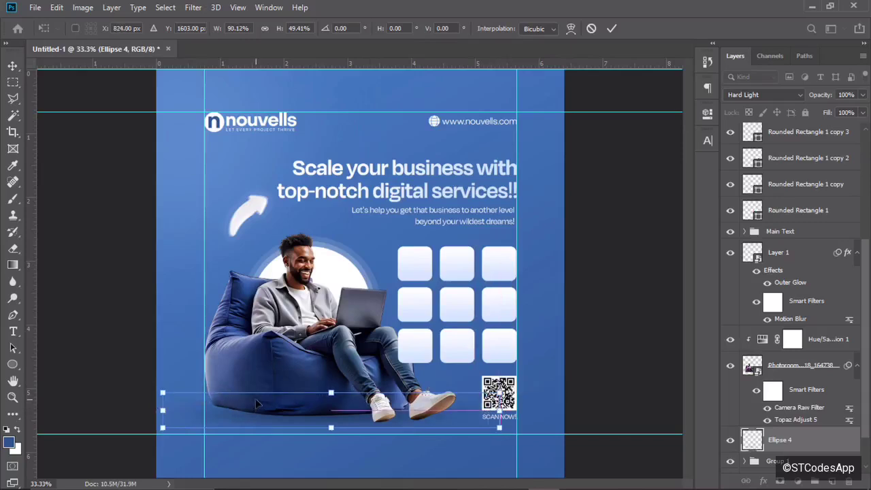
click(611, 29)
Zoom out to check the whole flyer, then minimize Photoshop to reach the icon files.
key(ctrl+minus)
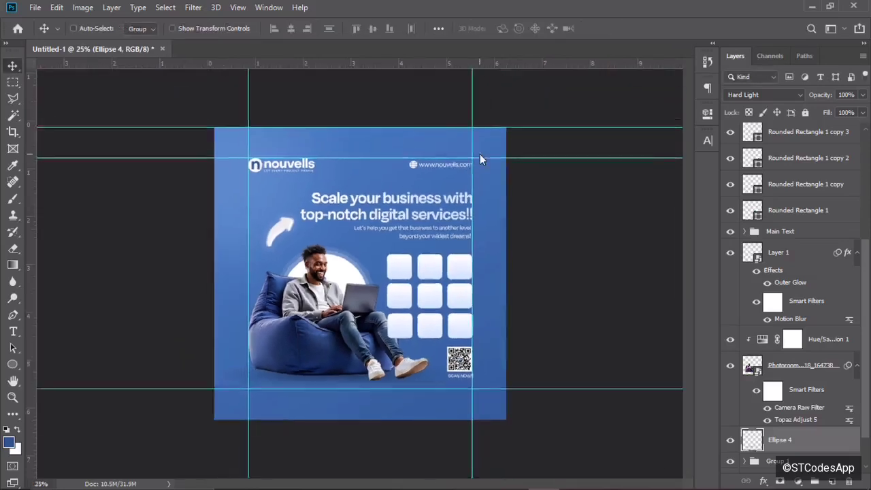
key(ctrl+minus)
key(ctrl+plus)
key(ctrl+plus)
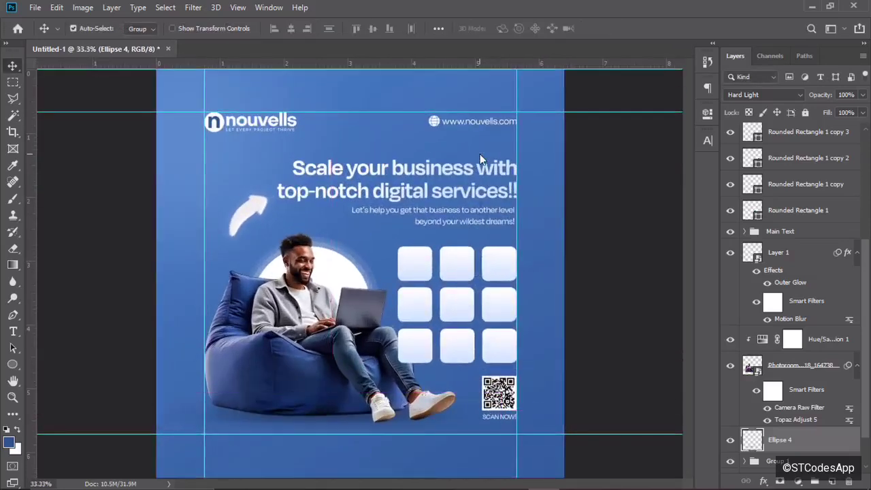
key(ctrl+plus)
key(ctrl+minus)
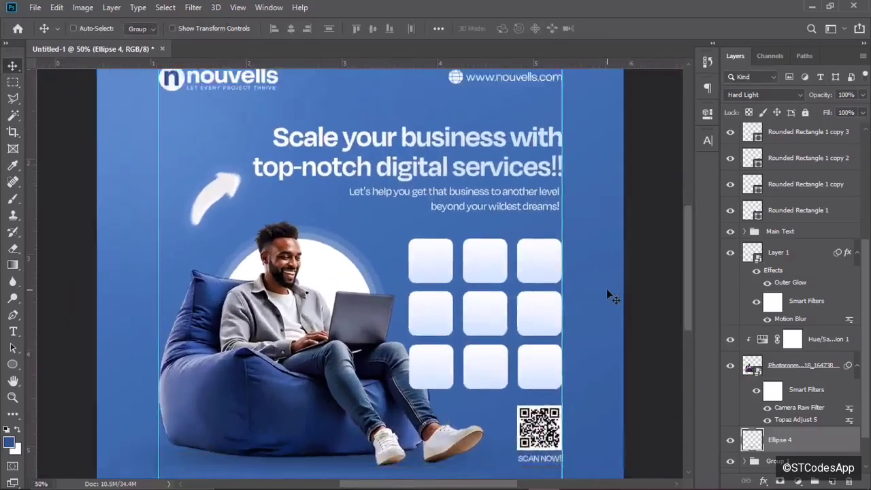
click(808, 5)
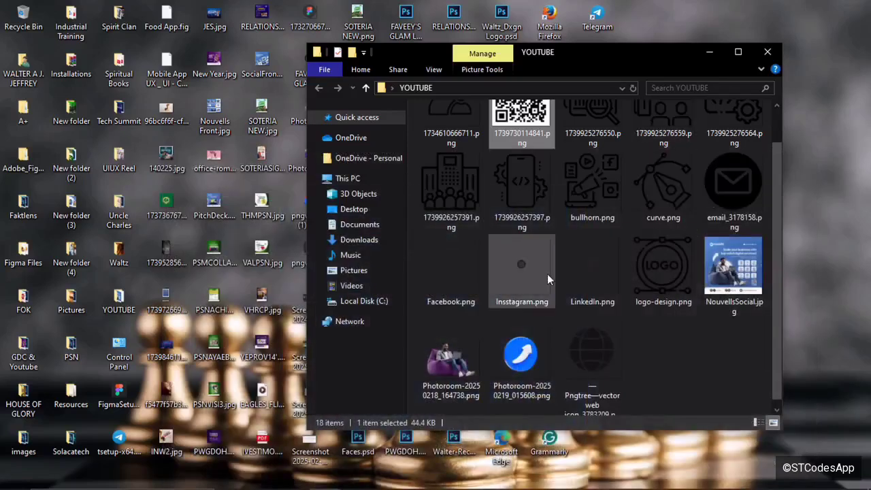
Select the nine icon PNGs in YOUTUBE, including logo-design, curve and bullhorn, and drag them out of File Explorer.
click(657, 272)
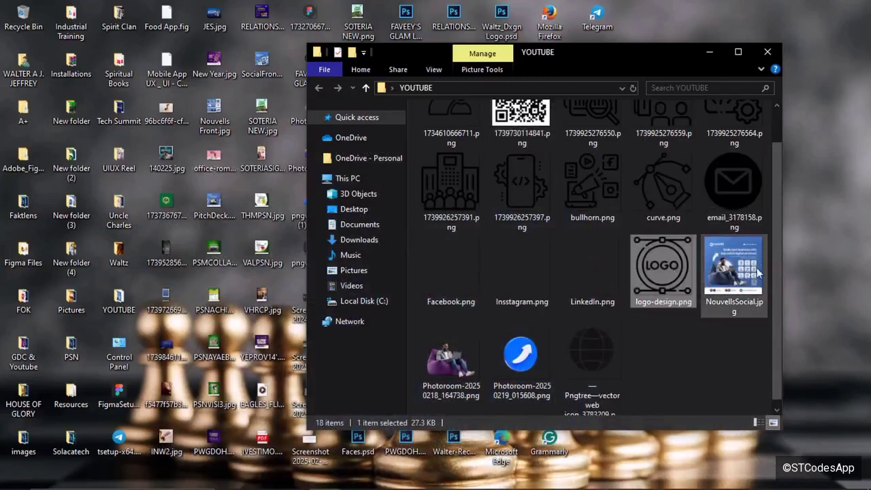
scroll(776, 264, up, 1)
ctrl+click(685, 228)
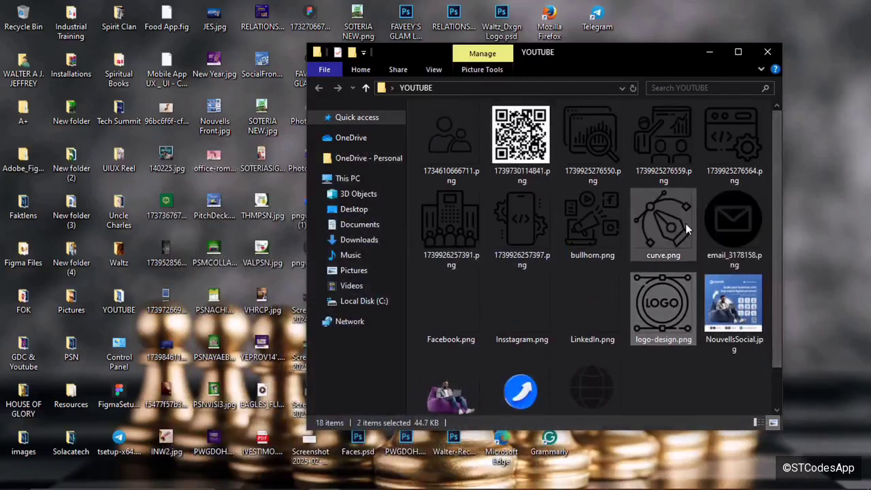
ctrl+click(599, 225)
ctrl+click(504, 225)
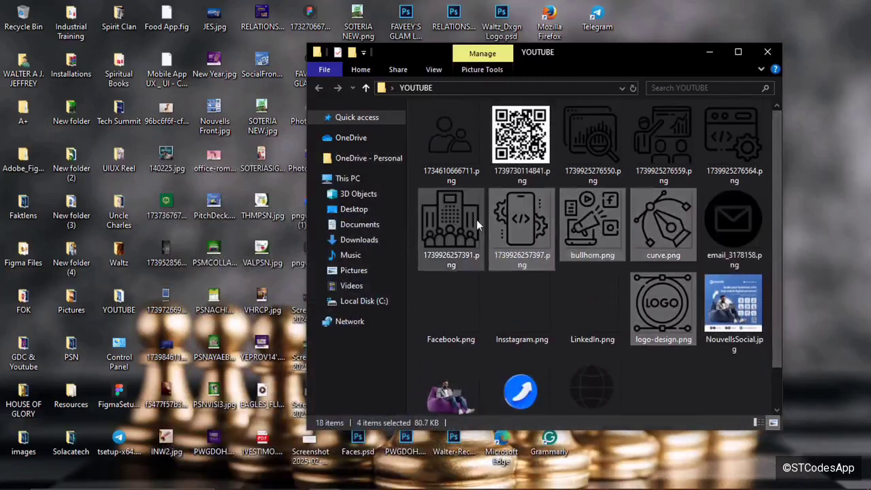
ctrl+click(476, 220)
ctrl+click(453, 146)
ctrl+click(592, 152)
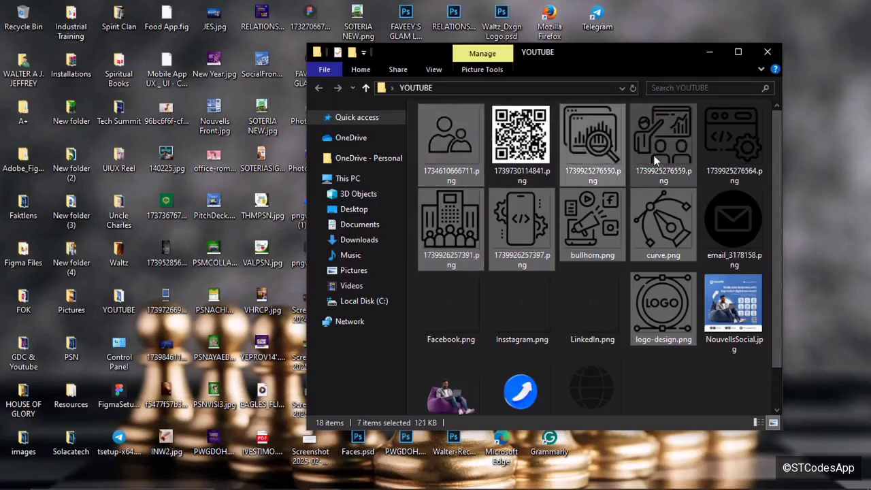
ctrl+click(655, 160)
ctrl+click(708, 153)
drag(709, 153, 436, 267)
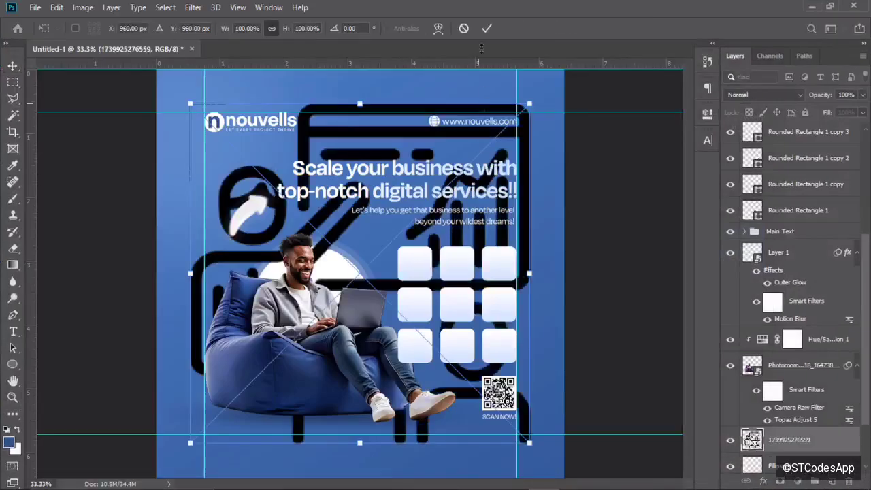
Confirm the placement of each dropped icon image on the flyer.
click(486, 29)
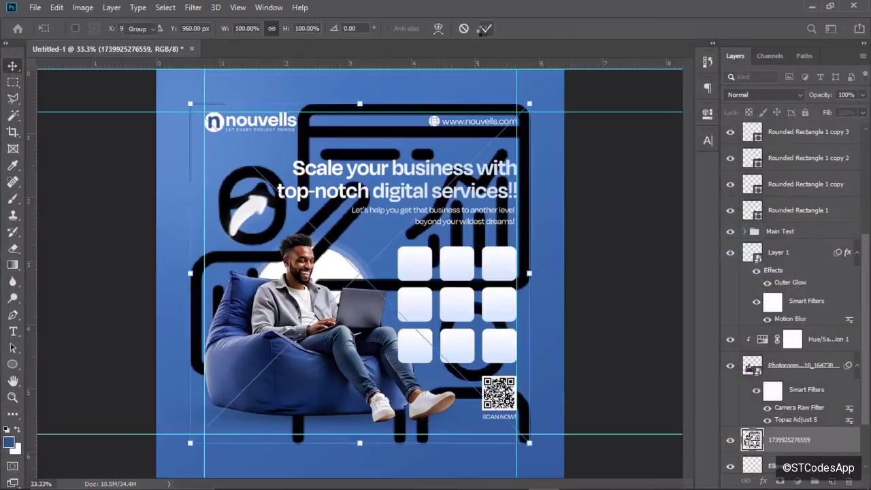
click(484, 29)
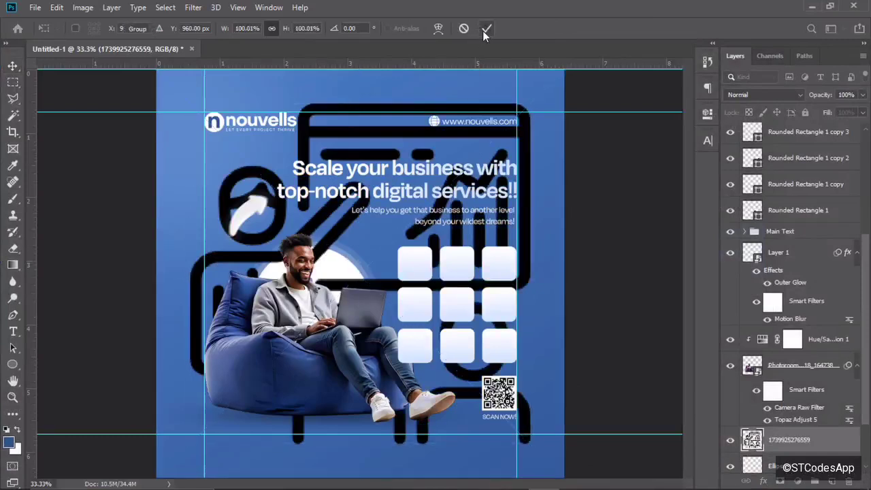
click(484, 29)
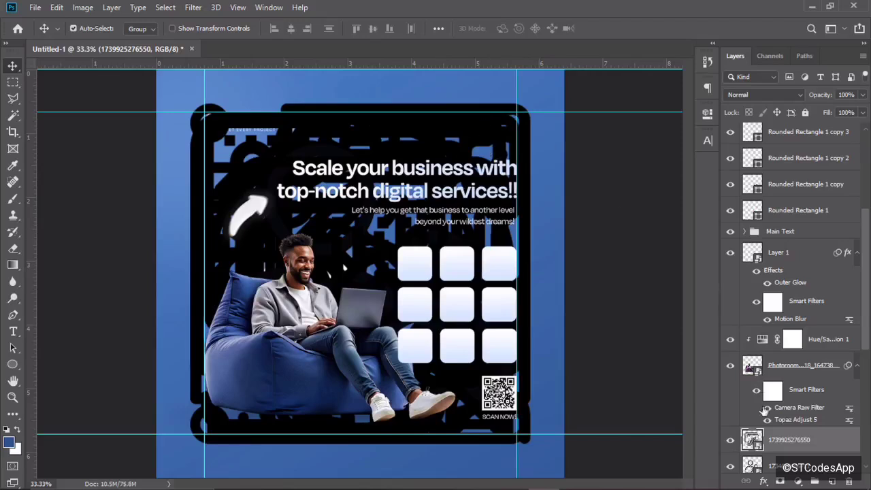
Move the nine icon layers up the stack to sit just below the QR code layer.
scroll(840, 356, down, 7)
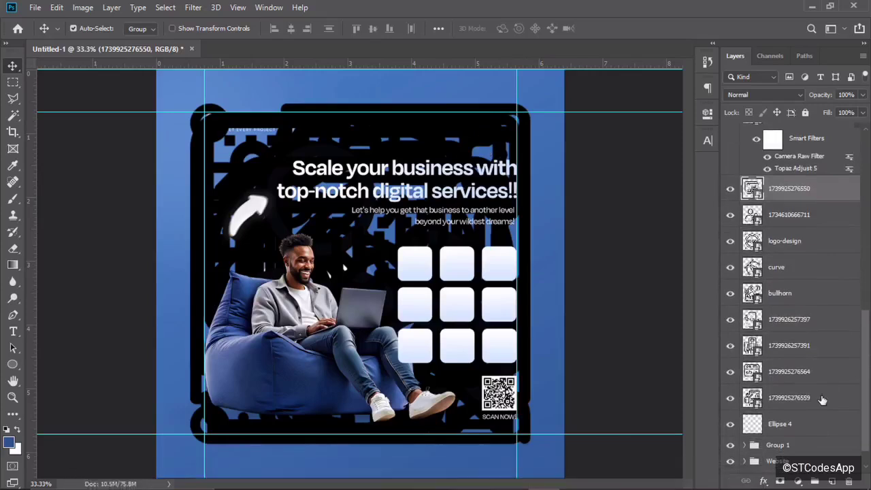
shift+click(822, 399)
drag(822, 399, 796, 161)
drag(796, 178, 797, 180)
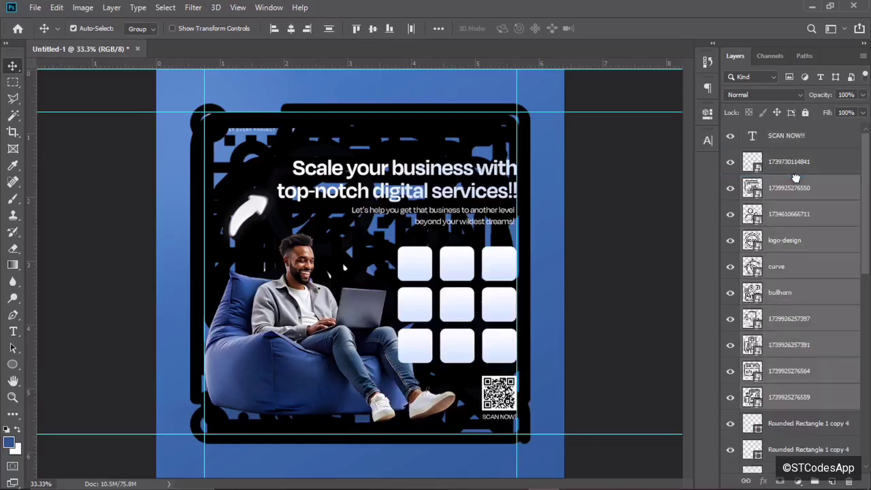
Scale the selected icons down to tile size and position them in the top-left rounded square.
key(ctrl+t)
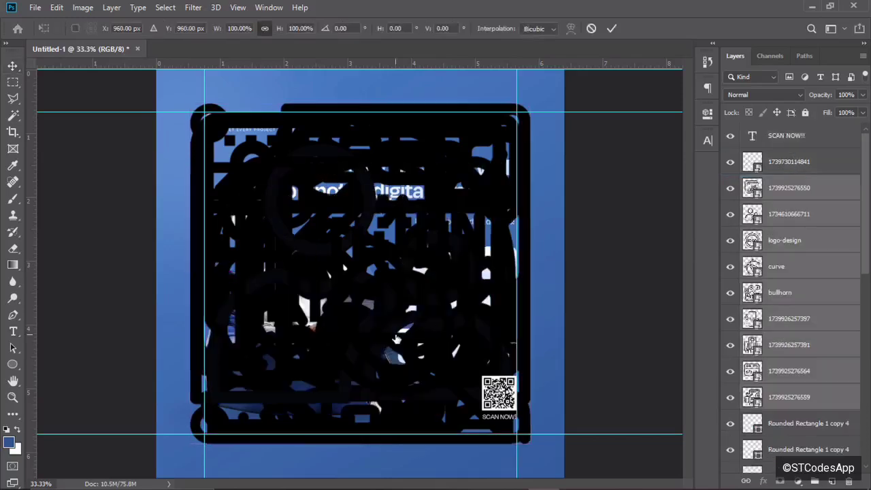
drag(183, 103, 449, 338)
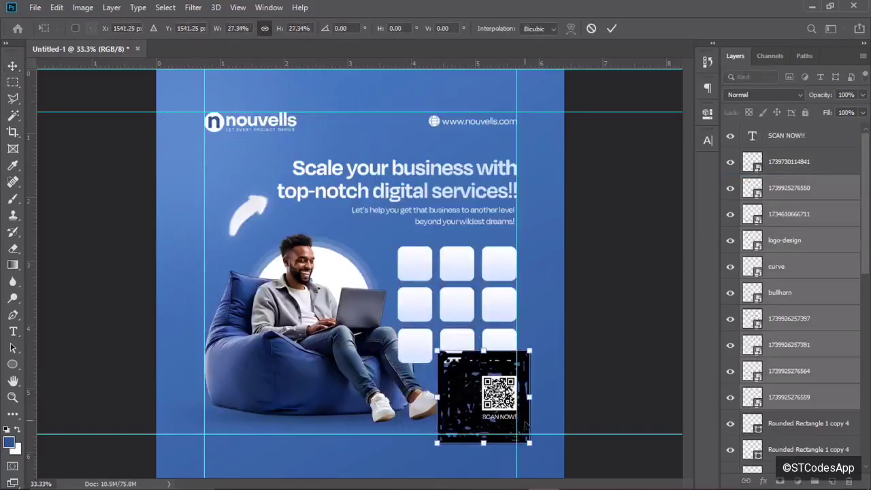
drag(530, 443, 454, 378)
key(ctrl+plus)
key(ctrl+plus)
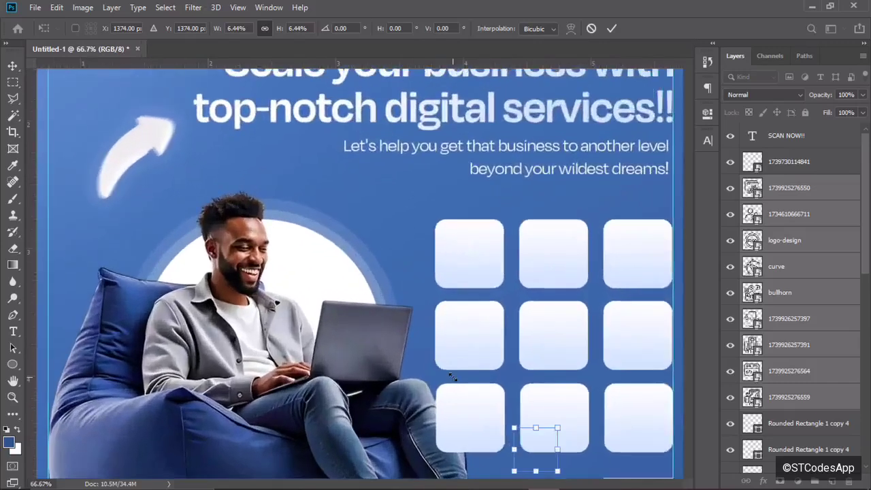
scroll(687, 292, down, 5)
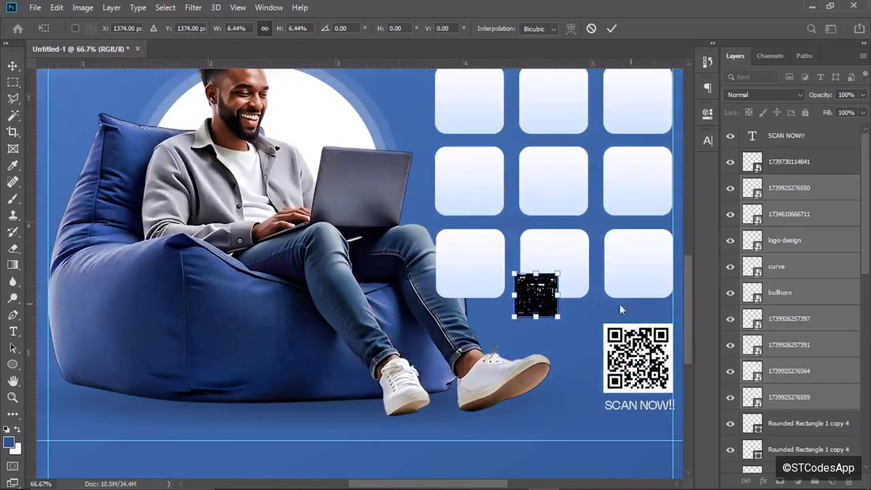
drag(531, 294, 488, 115)
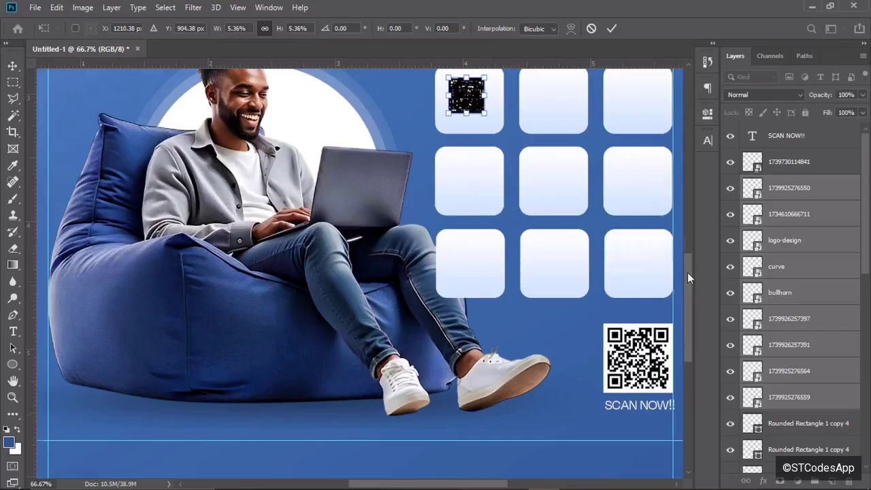
drag(687, 273, 688, 250)
click(614, 28)
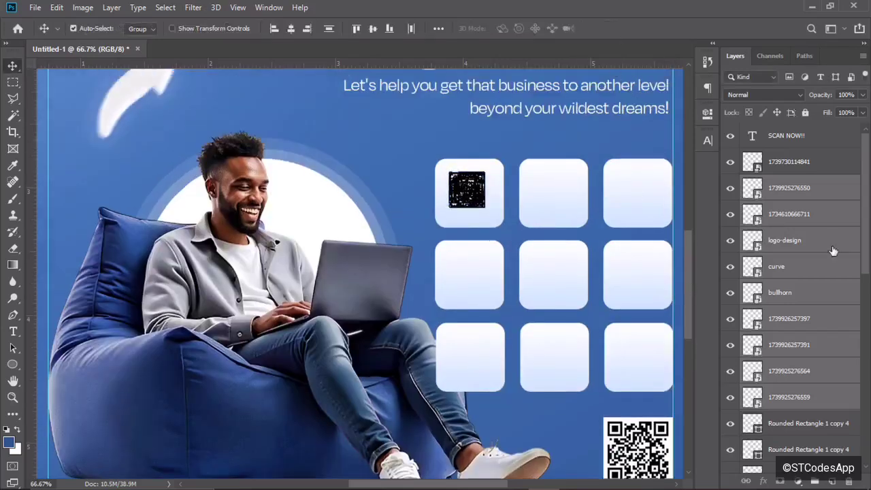
click(792, 192)
click(477, 194)
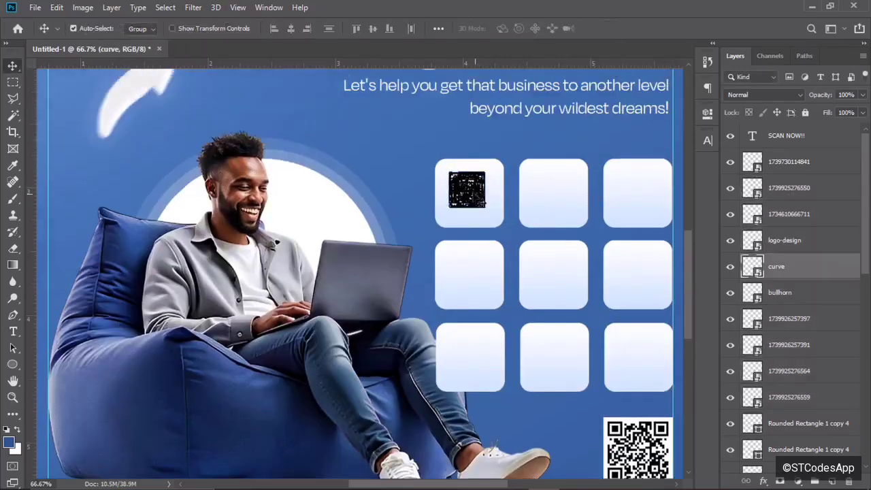
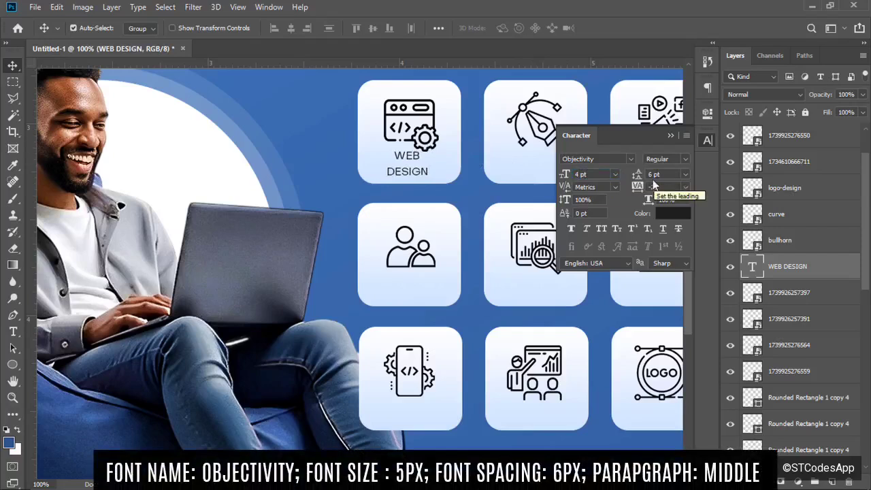
Give the WEB DESIGN caption 5 pt leading and the Extra Bold font style.
key(BackSpace)
text(5)
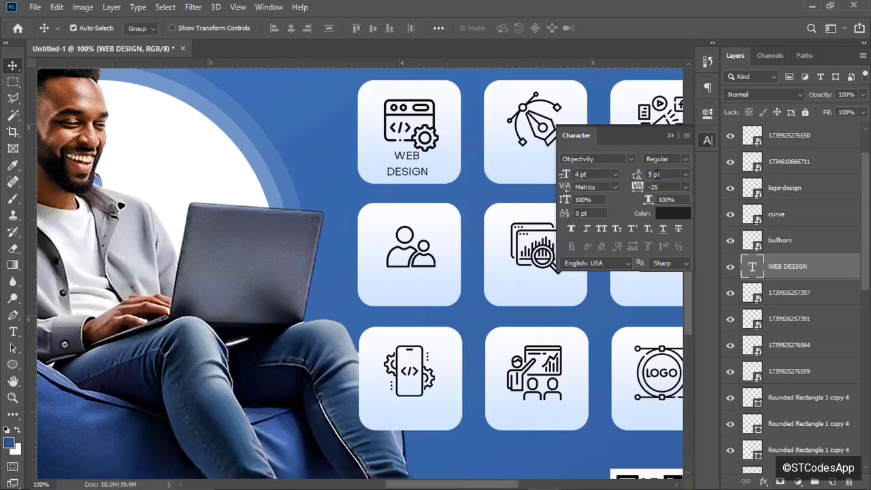
click(686, 158)
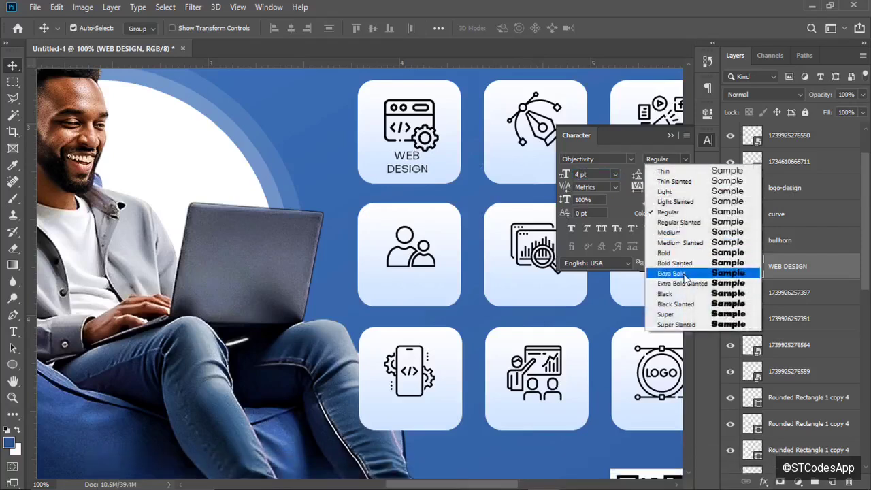
click(660, 274)
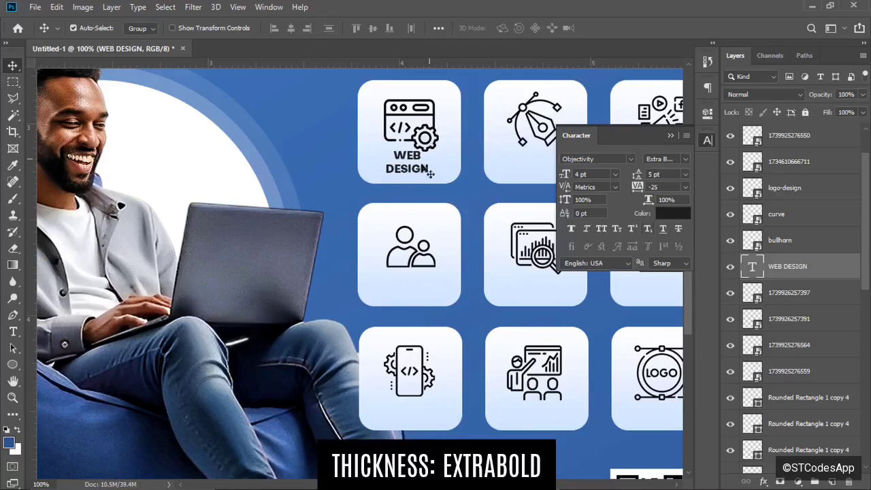
key(ctrl+minus)
key(ctrl+minus)
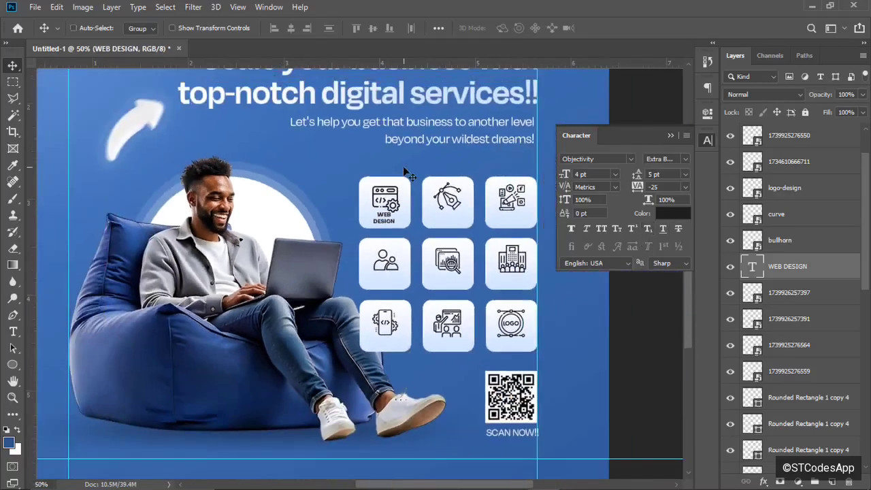
key(ctrl+plus)
key(ctrl+plus)
key(ctrl+plus)
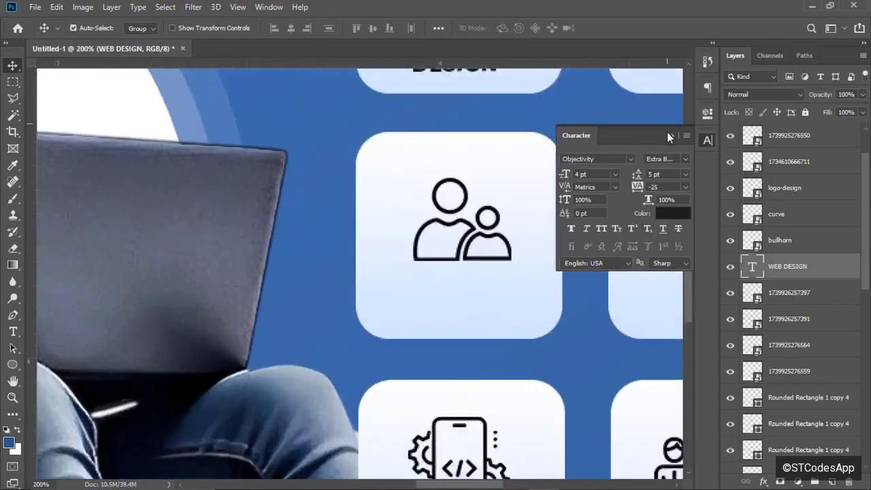
click(708, 141)
Alt-drag copies of the WEB DESIGN caption onto the pen, building and middle tiles.
drag(691, 298, 690, 271)
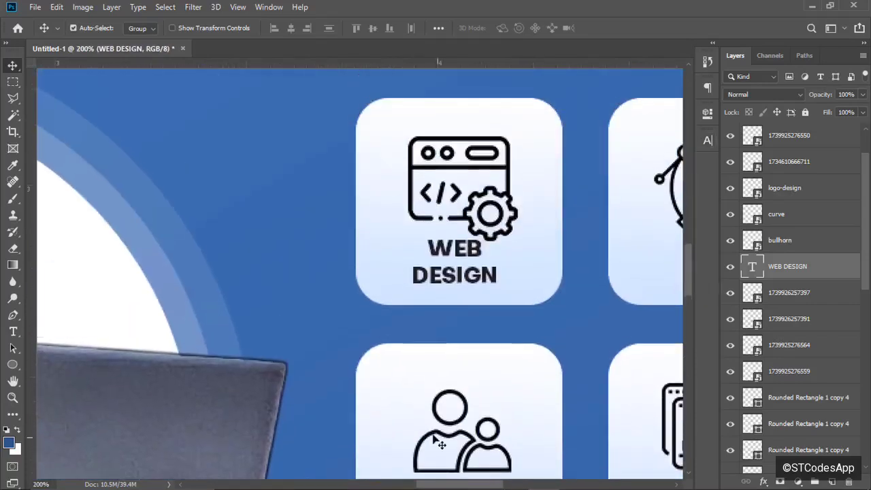
drag(436, 486, 458, 487)
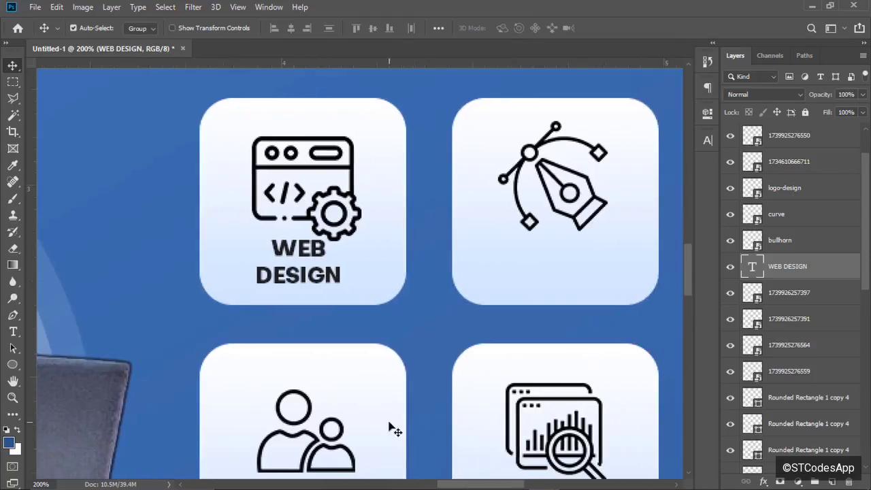
scroll(329, 268, down, 3)
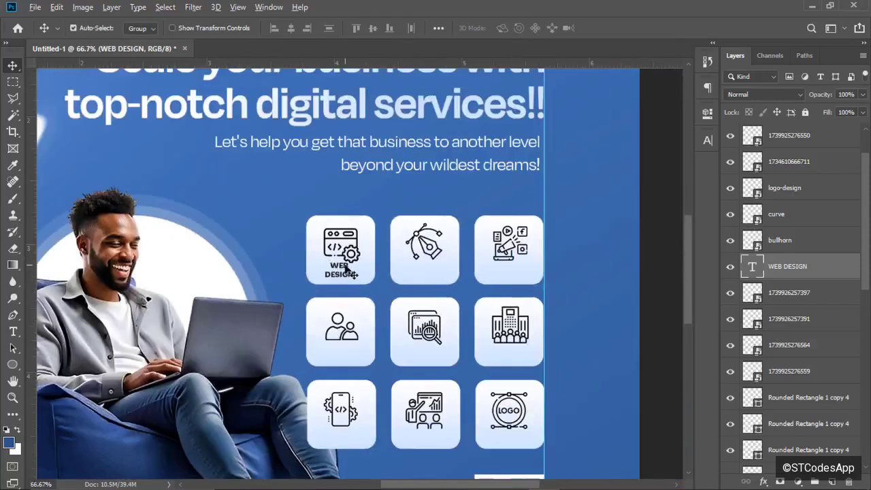
drag(348, 268, 513, 270)
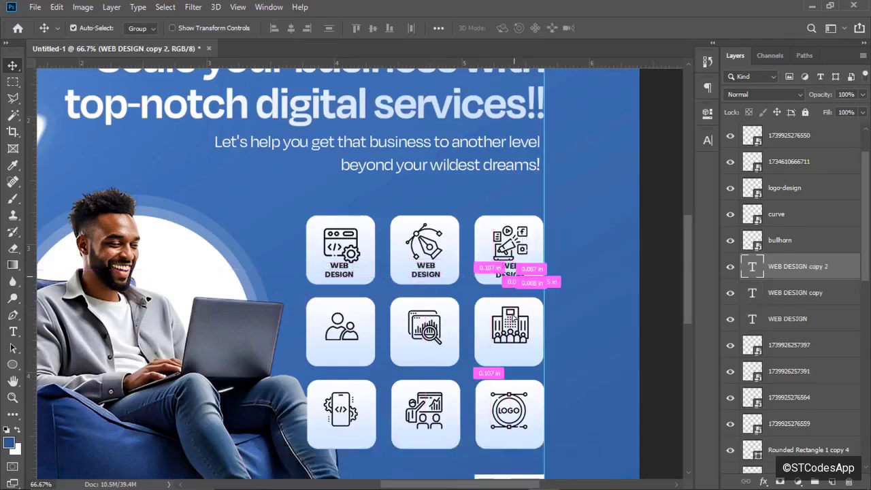
drag(514, 320, 344, 434)
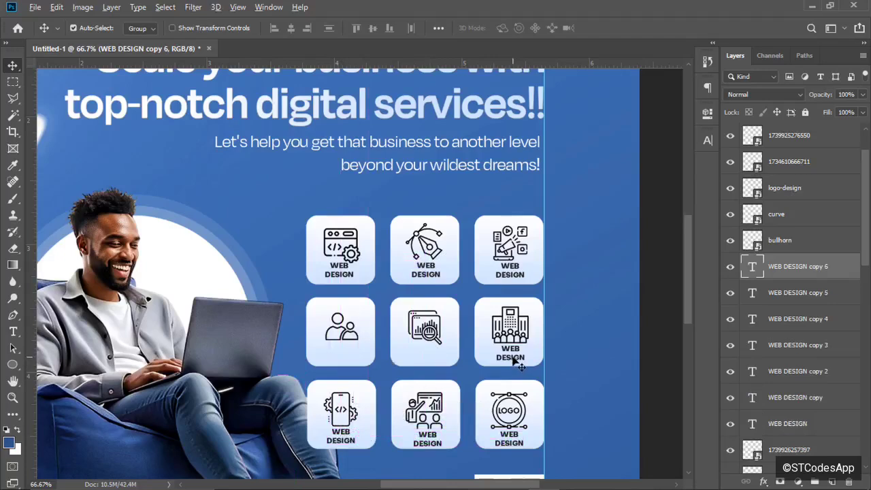
drag(515, 364, 345, 360)
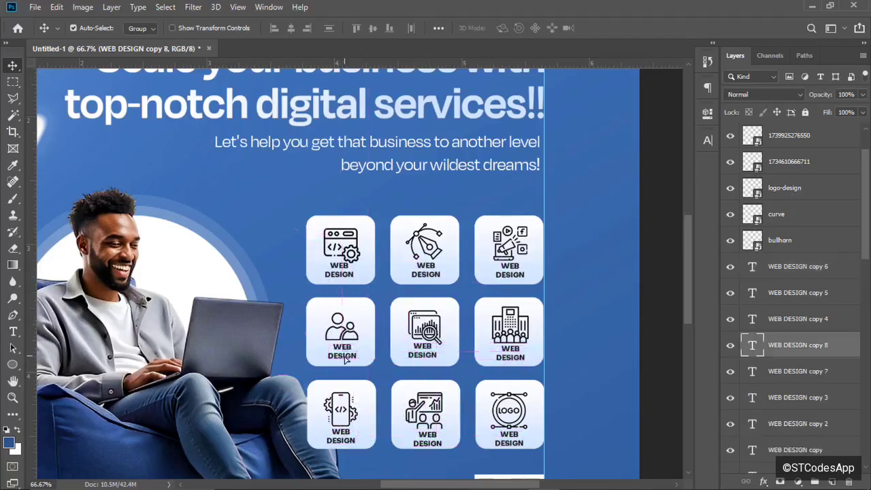
click(12, 332)
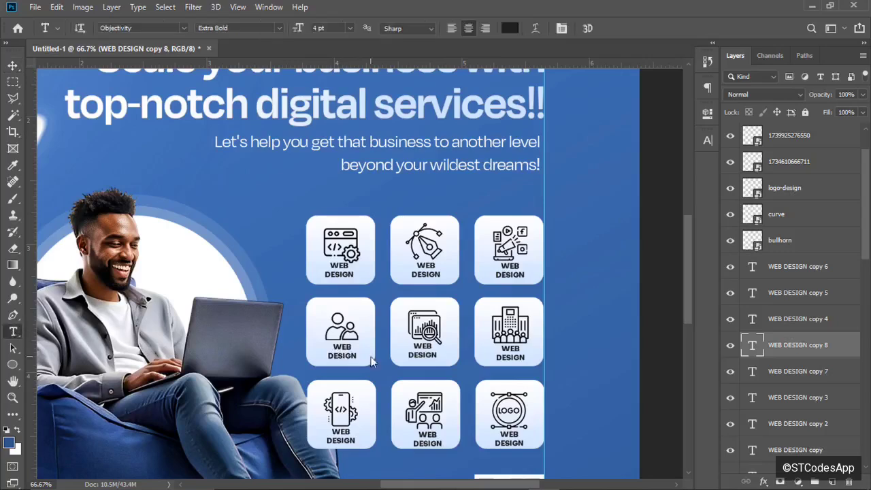
Retype two captions as 'TALENT / MANAGEMENT' and 'DATA ANALYTICS'.
drag(357, 357, 325, 342)
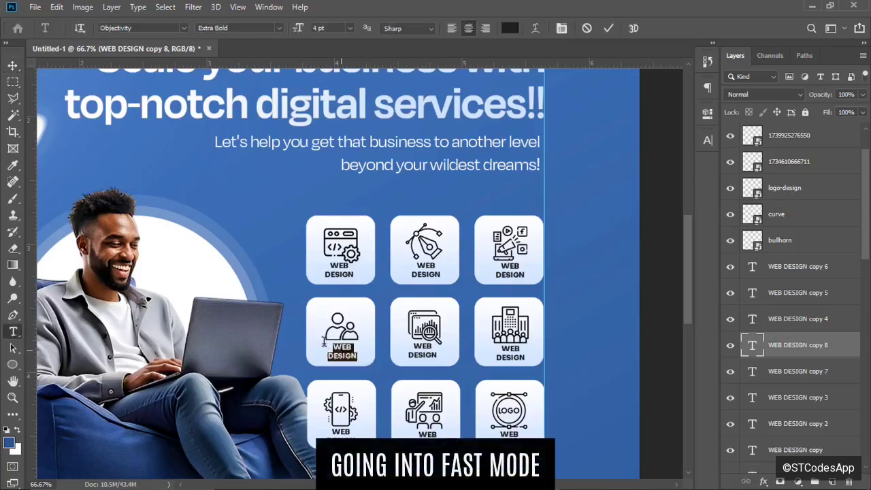
text(TALENT)
key(Return)
text(MANAGEMENT)
click(608, 29)
click(423, 346)
key(ctrl+a)
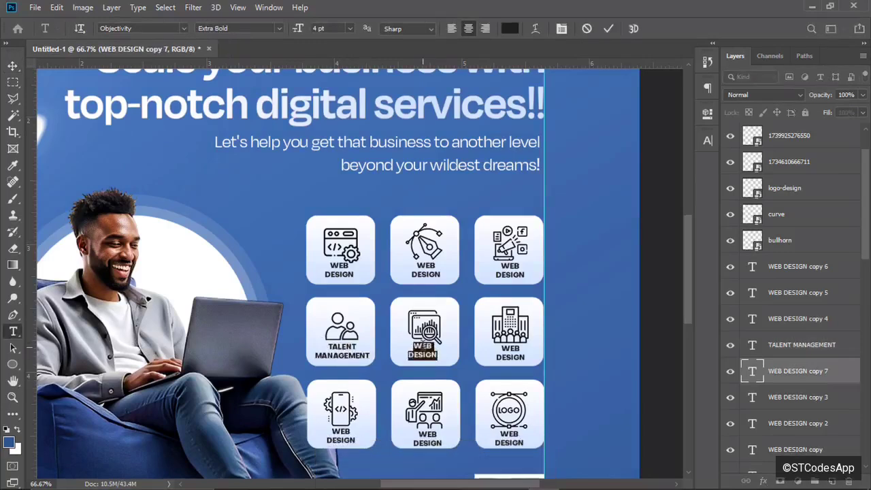
text(DATA ANALYTICS)
click(609, 29)
Retype captions as 'AGENCY / CONNECTION', 'GRAPHICS / DESIGN' and 'PITCH DECK'.
drag(527, 359, 486, 347)
text(AGENCY)
key(Return)
text(CONNECTION)
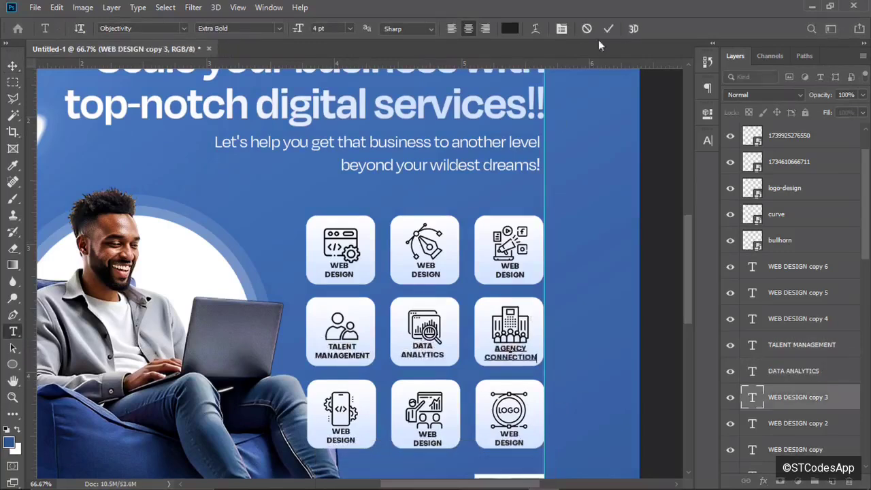
click(609, 28)
drag(525, 443, 403, 425)
text(GRAPHICS)
key(Return)
text(DESIGN)
click(609, 28)
text(PITCH DECK)
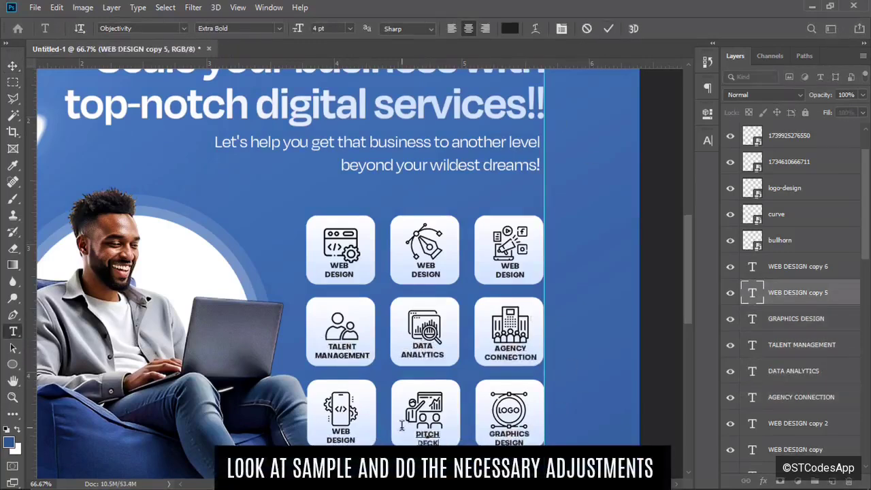
click(608, 28)
Retype captions as 'APP / DEVELOPMENT', 'UI/UX' and 'DIGITAL / MARKETING'.
drag(355, 442, 322, 423)
text(APP)
key(Return)
text(DEVELOPMENT)
click(609, 28)
drag(441, 275, 413, 265)
text(UI/UX)
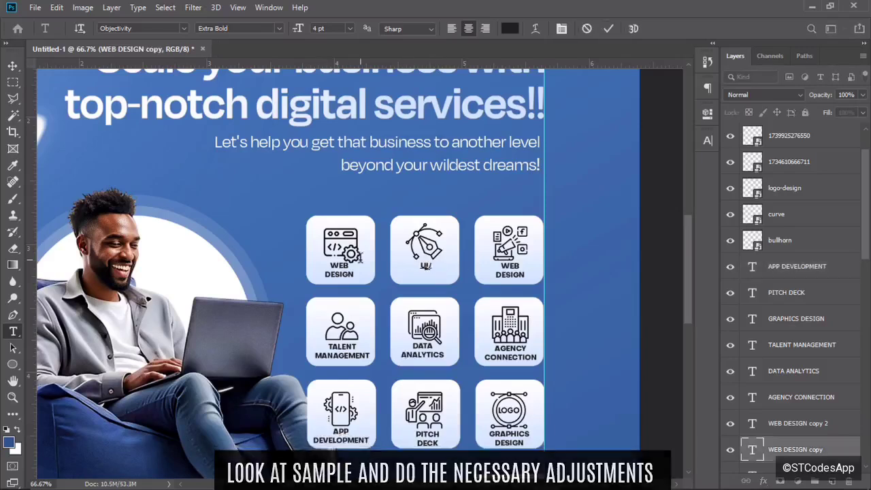
click(608, 28)
drag(523, 276, 488, 263)
text(DIGITAL)
key(Return)
text(MARKETING)
click(609, 29)
Reposition the UI/UX, DIGITAL MARKETING and TALENT MANAGEMENT captions and icons within their tiles.
key(v)
mouse_move(477, 484)
mouse_down()
mouse_move(445, 484)
mouse_move(465, 484)
mouse_up()
key(ctrl+plus)
drag(528, 186, 527, 193)
drag(462, 484, 493, 484)
drag(516, 155, 514, 153)
drag(512, 198, 509, 199)
drag(264, 279, 262, 277)
drag(259, 313, 256, 311)
click(500, 294)
Shrink the agency icon and align the AGENCY CONNECTION and DATA ANALYTICS captions.
key(ctrl+t)
drag(535, 249, 531, 254)
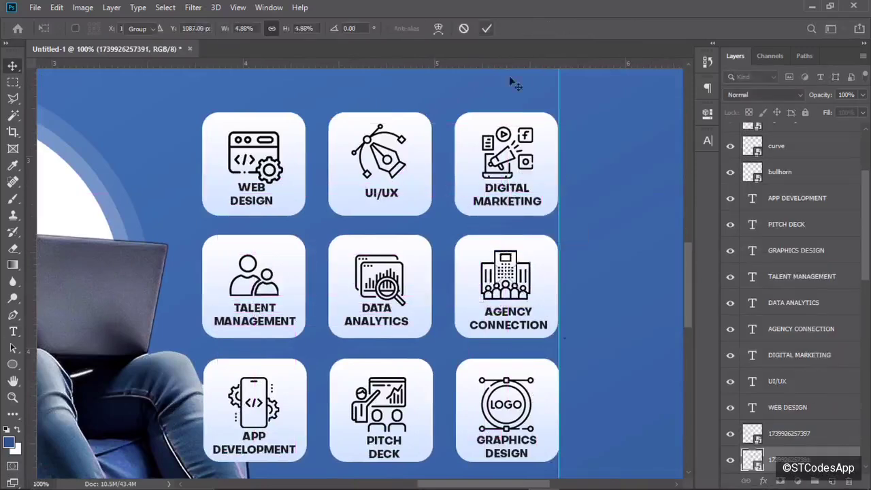
click(486, 28)
drag(511, 289, 515, 314)
drag(389, 314, 394, 317)
drag(400, 281, 401, 278)
drag(521, 280, 522, 277)
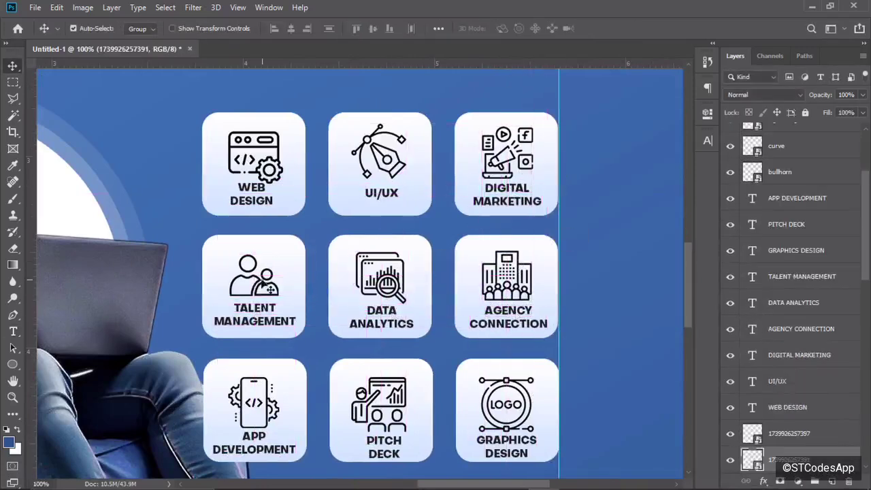
Raise the TALENT MANAGEMENT caption, line up DATA ANALYTICS, and resize the agency icon again.
drag(267, 283, 266, 278)
mouse_move(258, 314)
mouse_down()
mouse_move(257, 306)
mouse_move(256, 314)
mouse_up()
drag(385, 320, 385, 317)
drag(509, 315, 509, 312)
drag(514, 278, 513, 278)
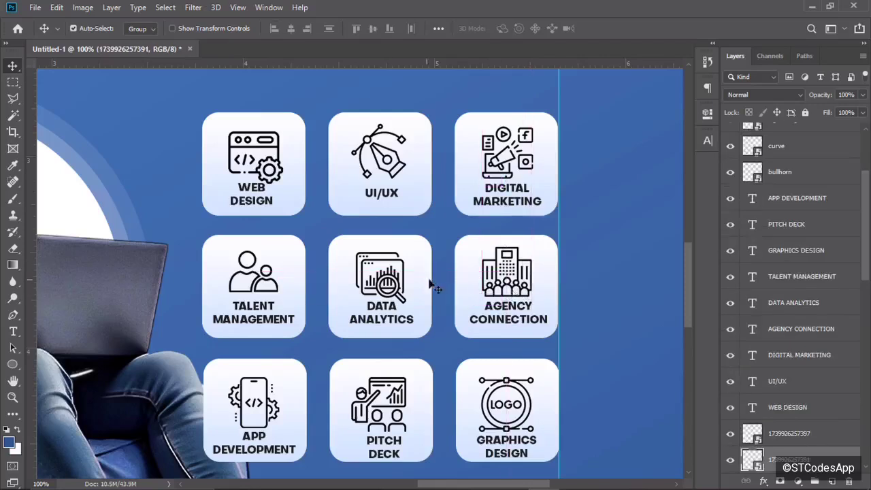
key(ctrl+t)
drag(531, 250, 528, 253)
click(486, 29)
Raise the phone and presentation icons with their captions, shrinking the presentation icon.
drag(267, 402, 266, 396)
drag(256, 437, 258, 433)
drag(366, 392, 366, 385)
drag(396, 443, 397, 434)
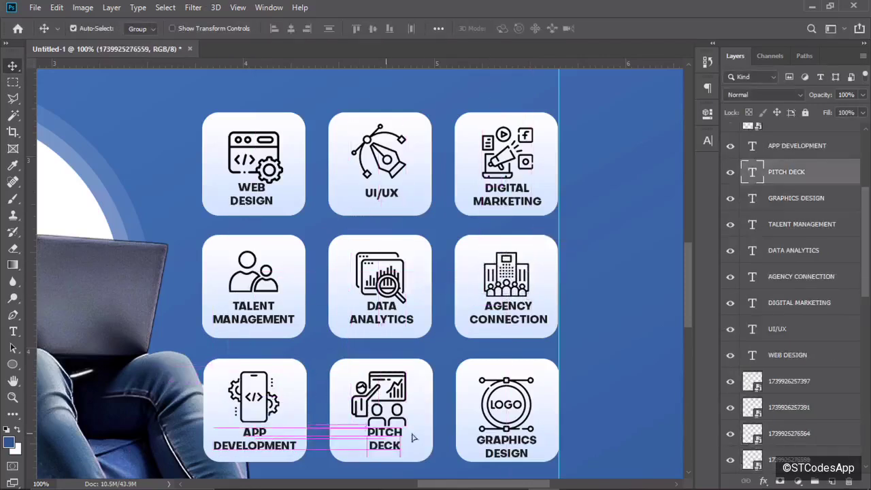
click(371, 386)
click(375, 388)
key(ctrl+t)
drag(407, 372, 399, 378)
click(486, 29)
drag(386, 437, 384, 438)
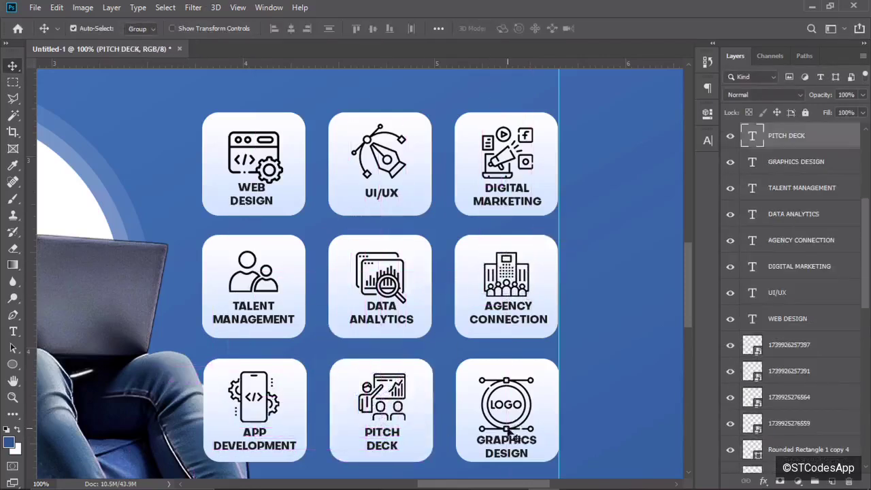
Shrink and reposition the logo icon and raise the GRAPHICS DESIGN caption.
click(509, 429)
key(ctrl+t)
drag(512, 411, 517, 410)
click(486, 28)
drag(510, 443, 509, 435)
click(509, 402)
Zoom out to 25% to check the tile grid's even 0.190 in spacing.
key(ctrl+minus)
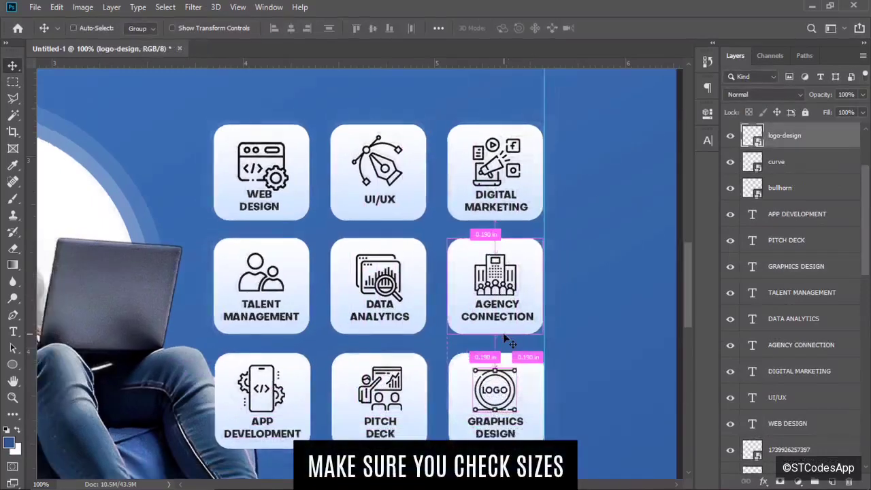
key(ctrl+minus)
key(ctrl+minus)
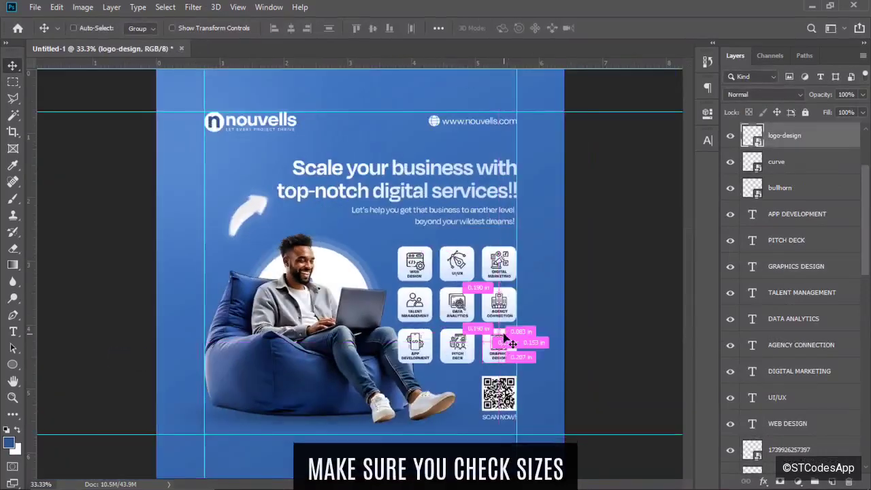
key(ctrl+plus)
key(ctrl+minus)
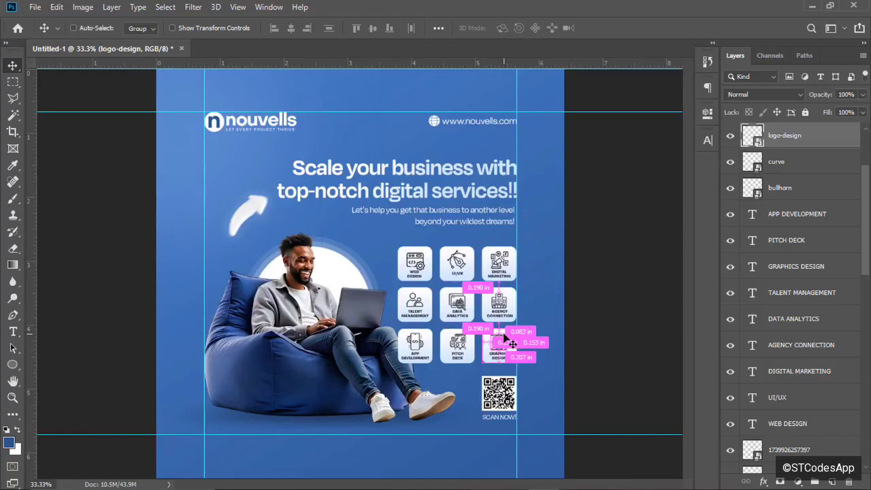
key(ctrl+minus)
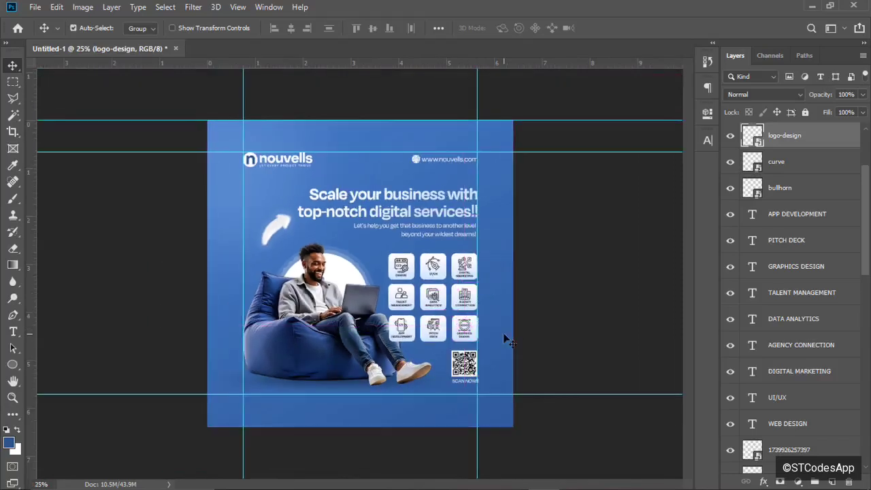
key(ctrl+minus)
key(ctrl+plus)
Group the Rounded Rectangle tile layers into a layer group named CONTENT.
click(11, 365)
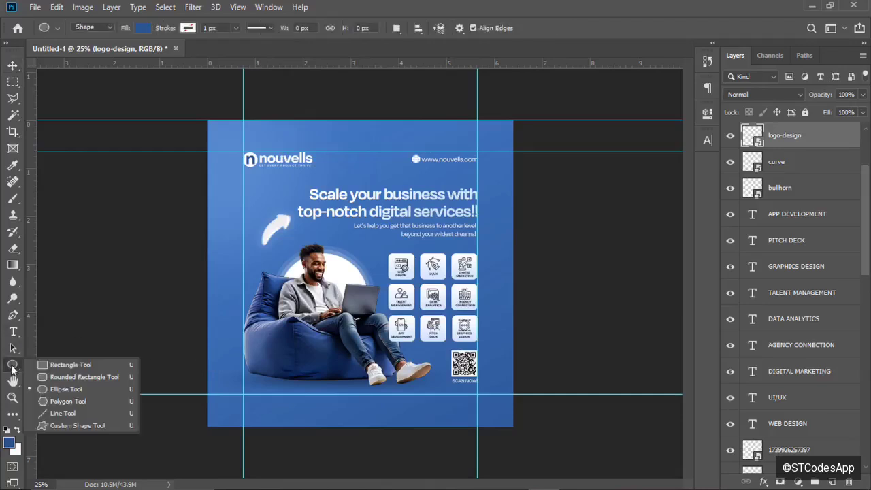
click(53, 377)
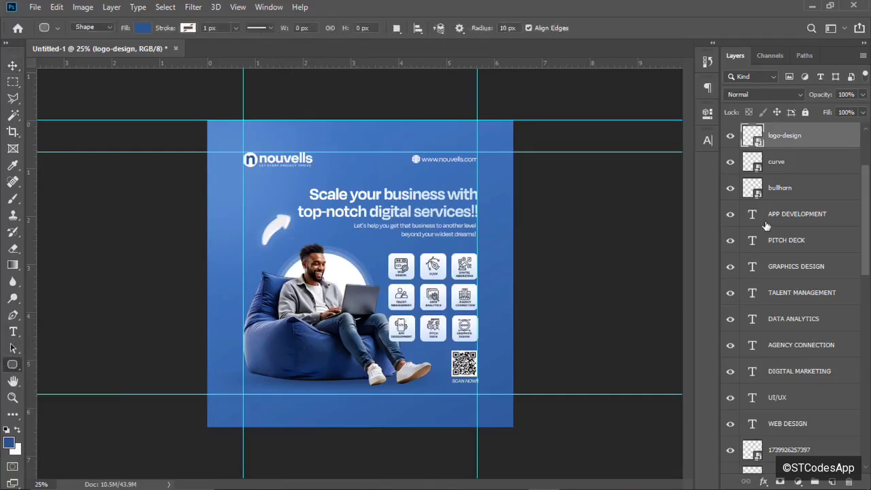
click(857, 203)
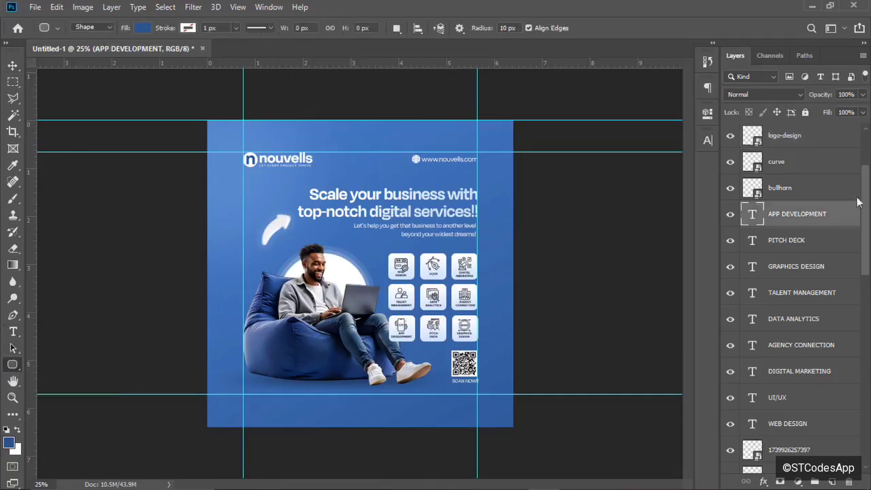
click(810, 141)
drag(863, 176, 870, 318)
click(857, 141)
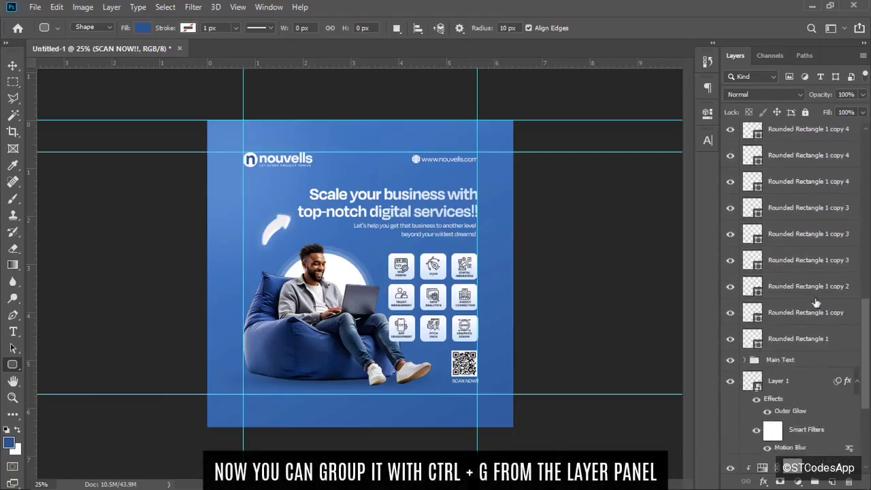
shift+click(794, 341)
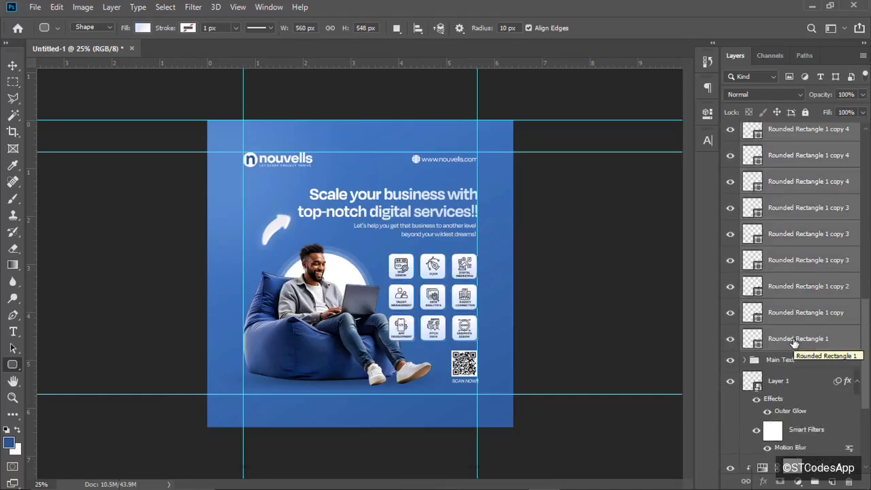
key(ctrl+g)
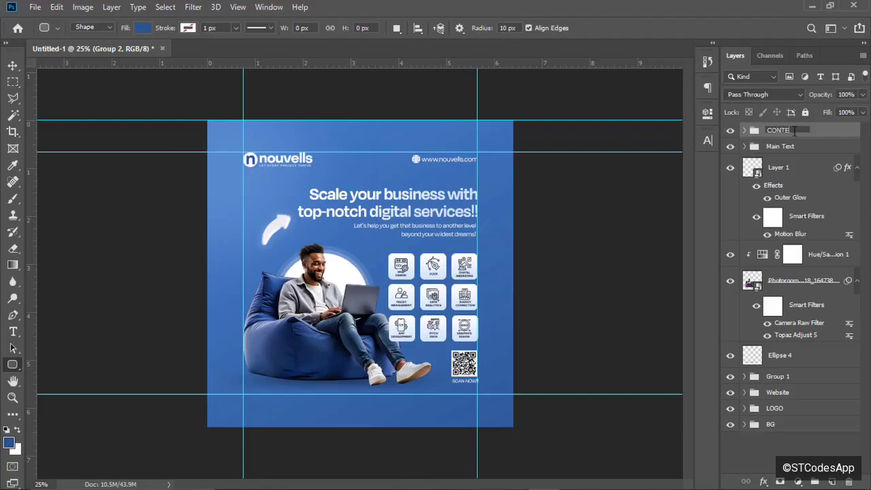
key(Return)
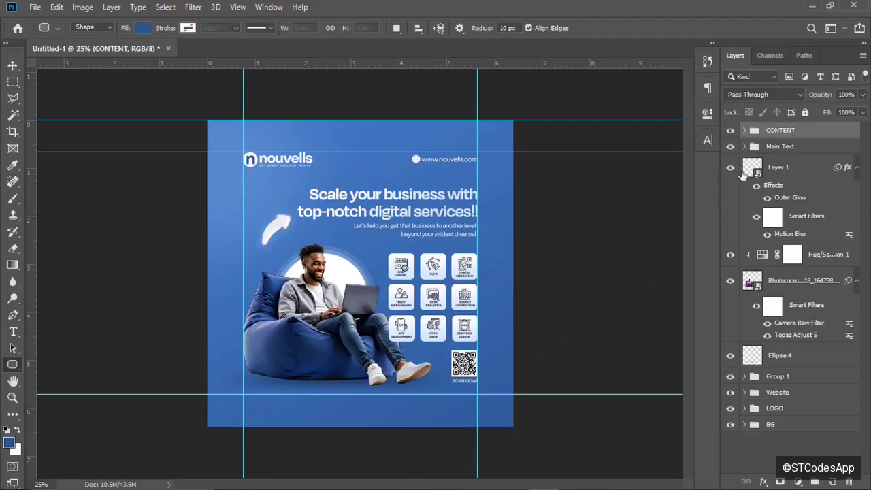
Show Layer 1 again and draw a rounded rectangle across the flyer's bottom edge.
click(741, 174)
click(731, 168)
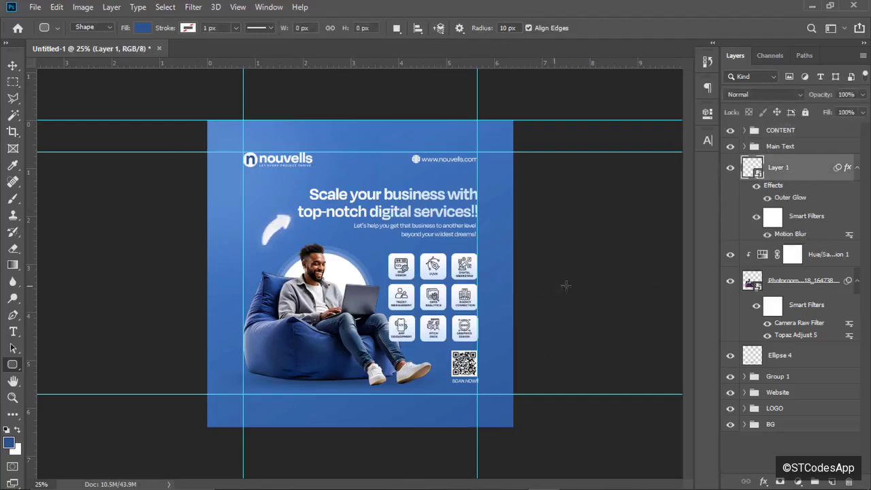
key(ctrl+plus)
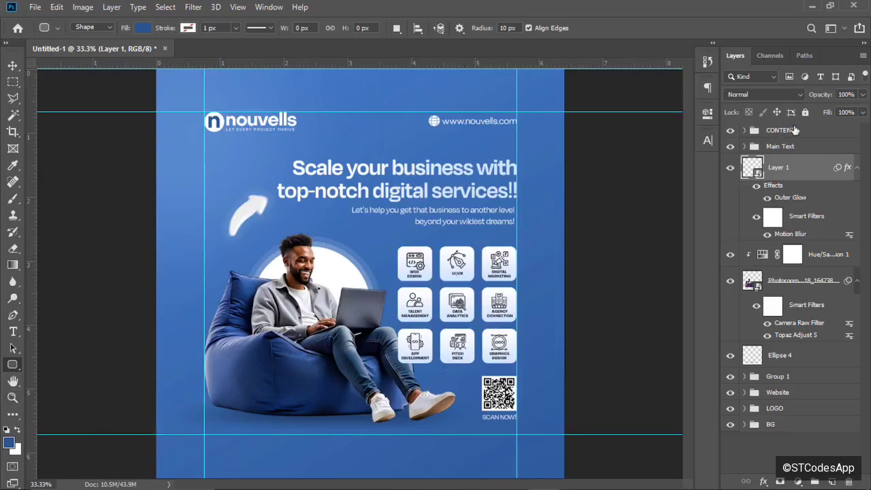
click(806, 131)
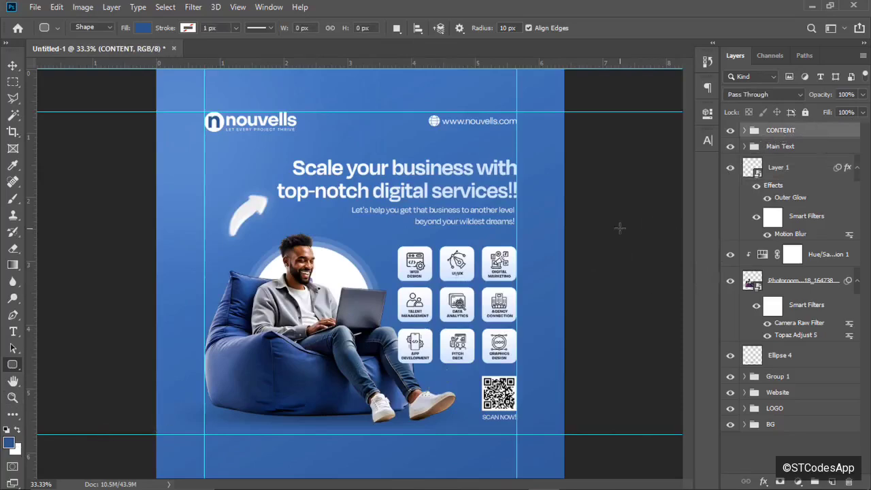
key(ctrl+minus)
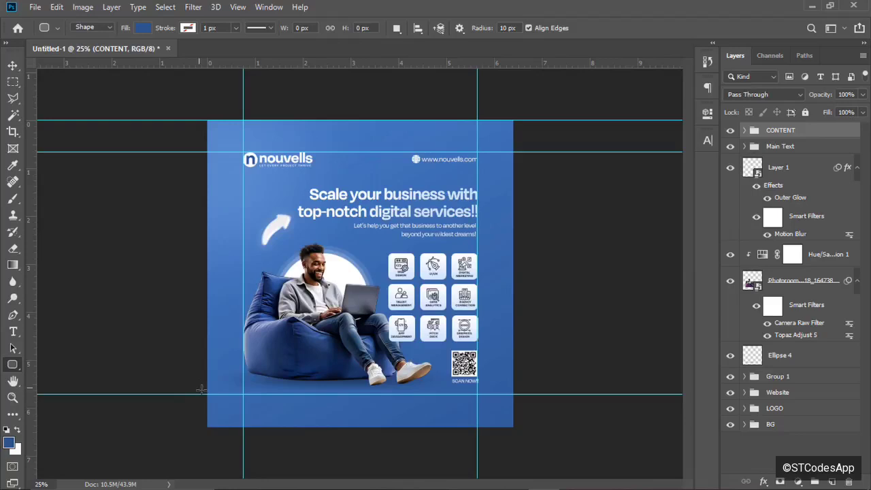
drag(201, 390, 512, 431)
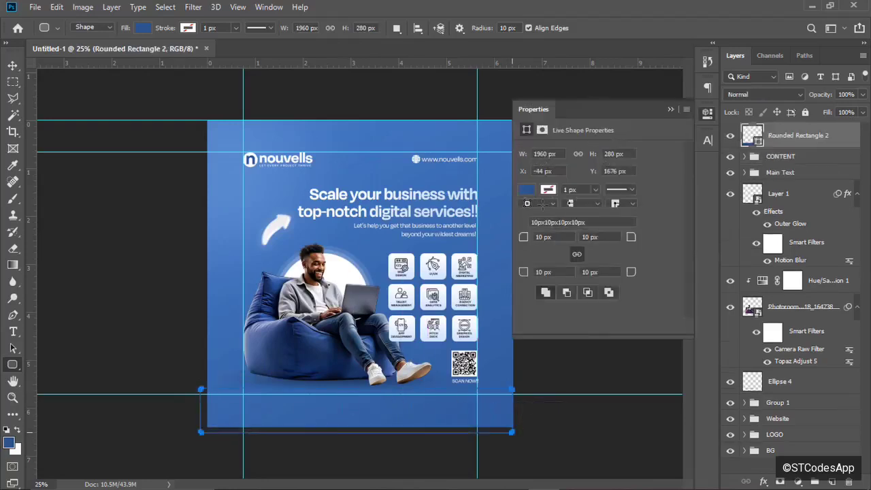
Fill the footer rectangle white and stretch it to the canvas edges.
click(527, 190)
click(539, 257)
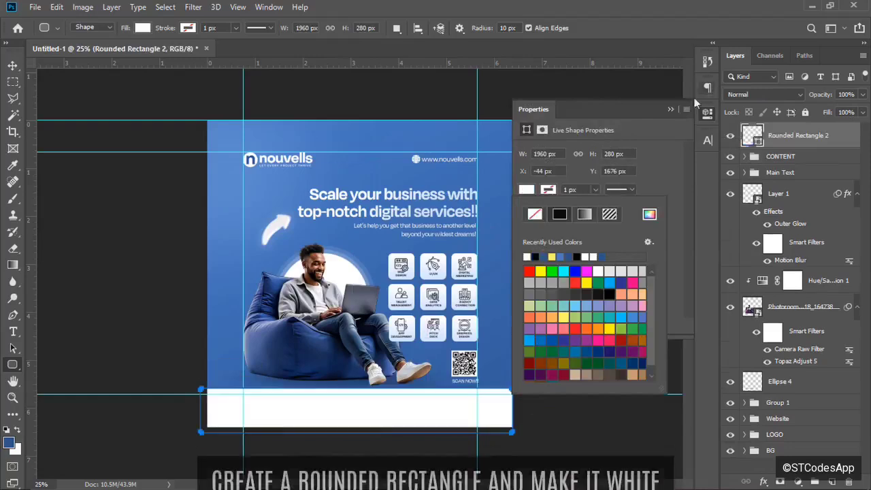
click(670, 109)
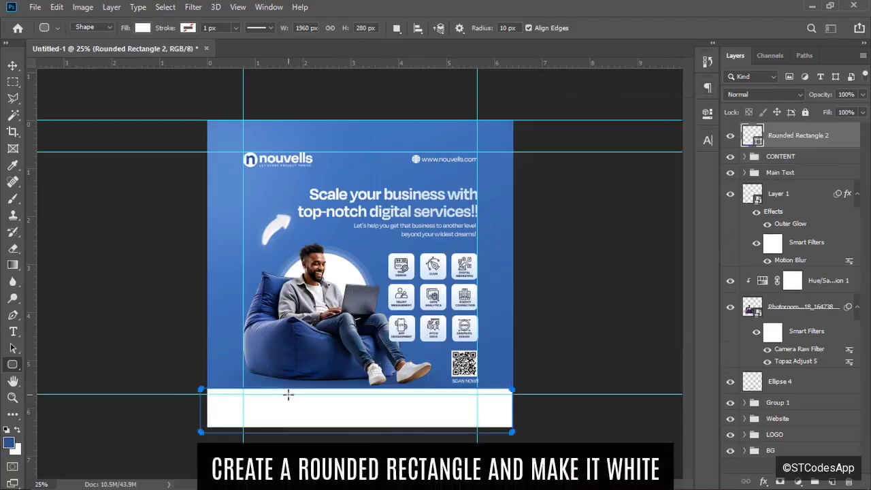
key(ctrl+t)
drag(199, 411, 207, 412)
click(533, 27)
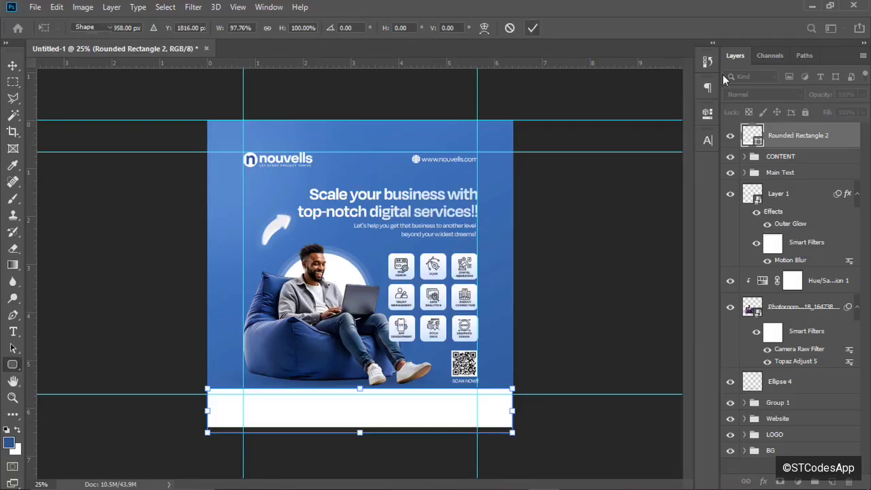
Round the footer's corners to 69 px, nudge it down slightly, and minimize Photoshop.
click(709, 113)
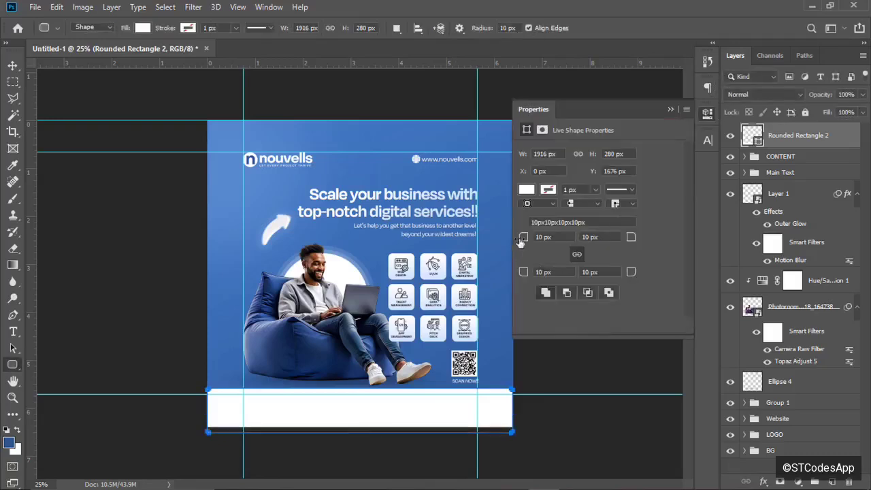
drag(530, 242, 549, 242)
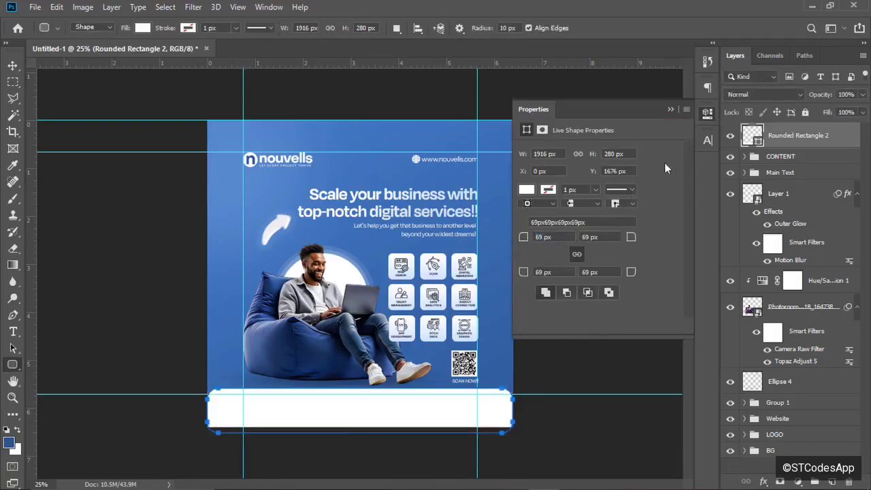
click(671, 109)
key(v)
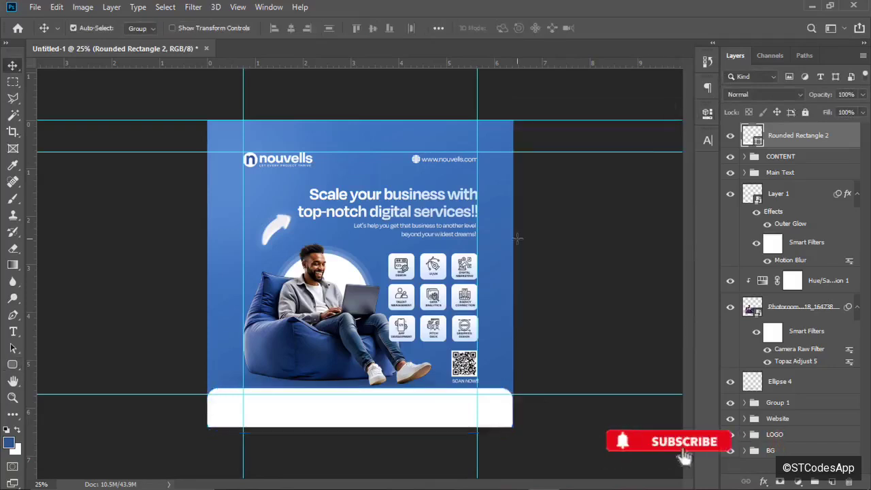
key(ctrl+minus)
key(ctrl+plus)
key(ctrl+plus)
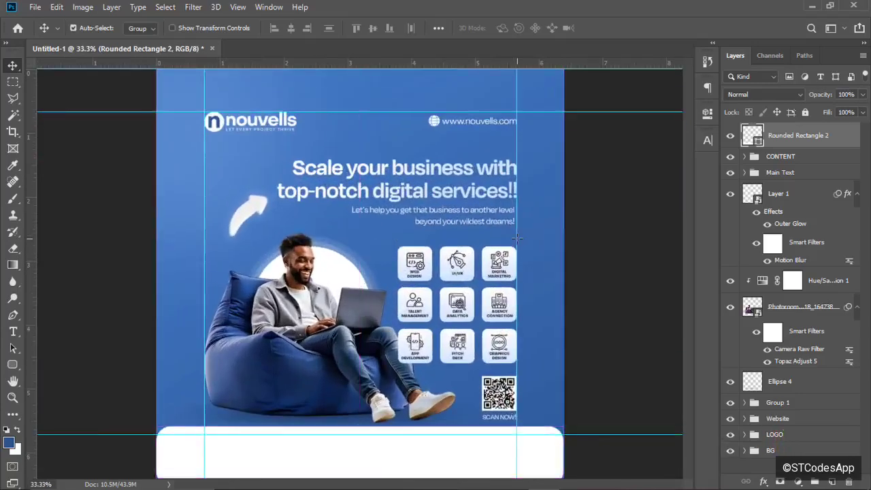
key(ctrl+minus)
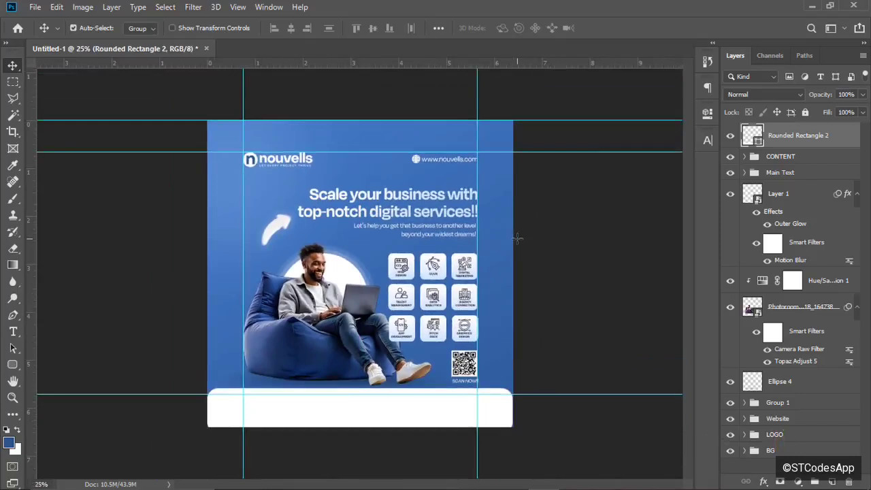
key(Down)
key(Down)
key(Down)
key(Down)
key(Down)
key(Down)
key(Down)
key(Down)
key(Down)
key(Down)
key(Down)
key(Down)
key(Down)
key(Down)
key(Down)
key(Down)
key(Down)
key(Down)
key(Down)
key(Down)
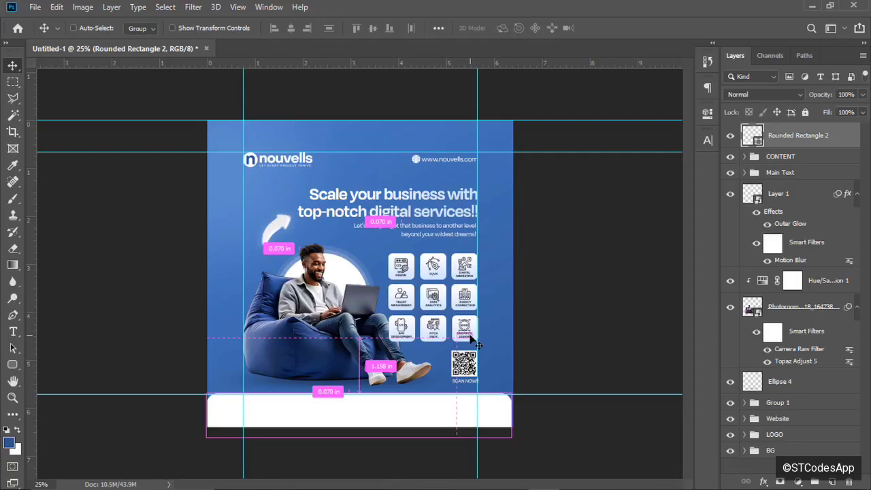
key(ctrl+plus)
key(ctrl+plus)
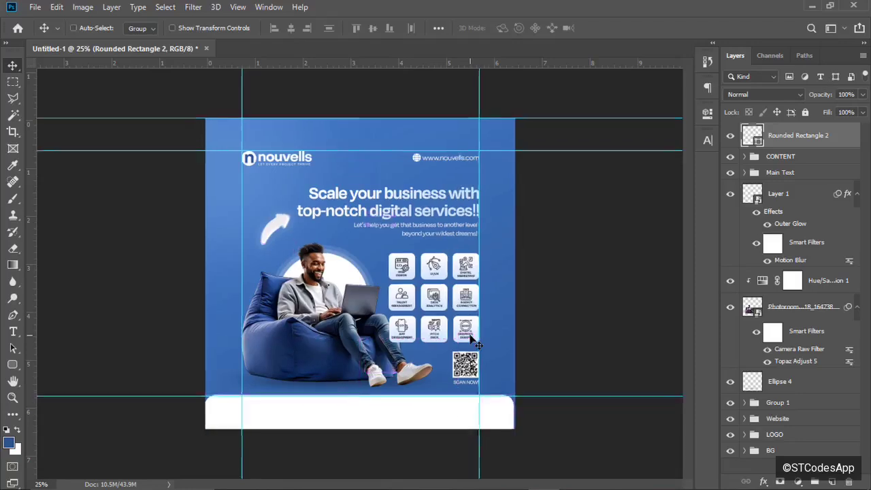
key(ctrl+minus)
key(ctrl+minus)
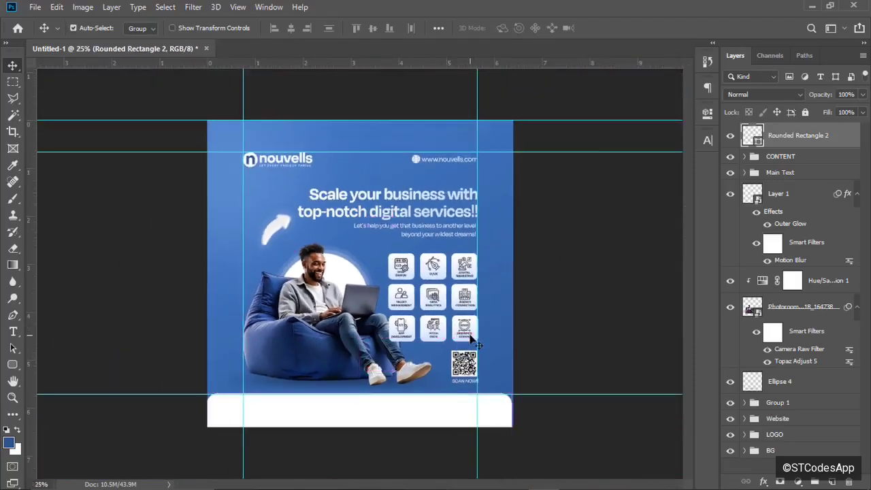
key(ctrl+plus)
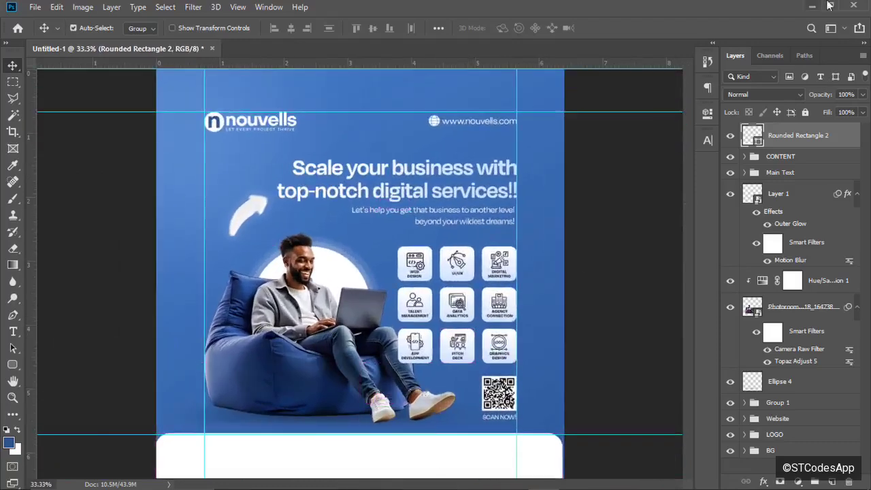
click(810, 7)
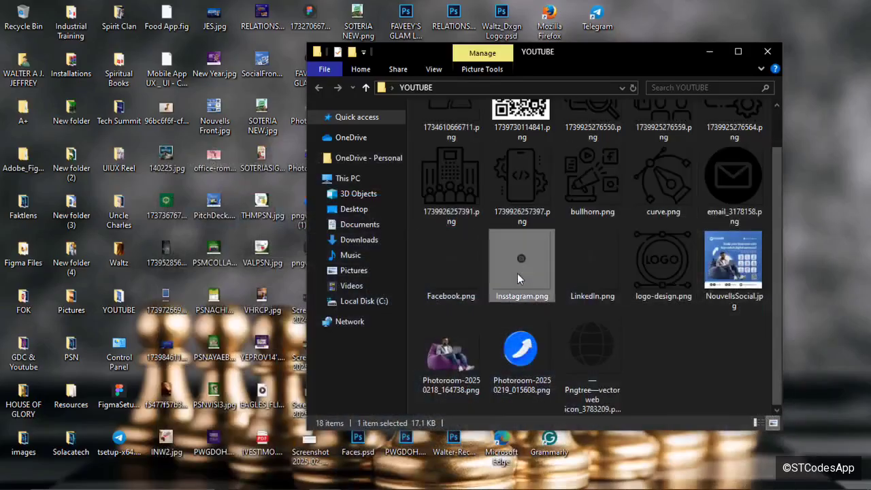
Select Facebook.png, LinkedIn.png and email_3178158.png with Insstagram.png, then return to Photoshop.
ctrl+click(467, 269)
ctrl+click(604, 257)
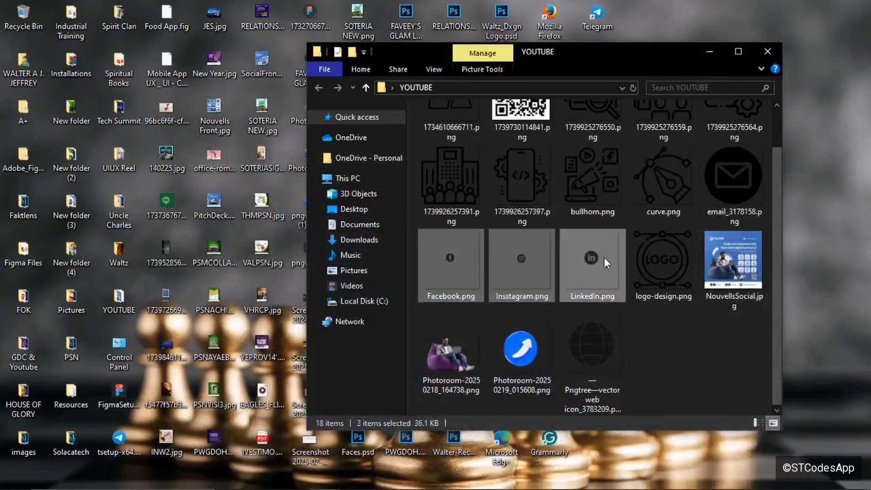
ctrl+click(752, 198)
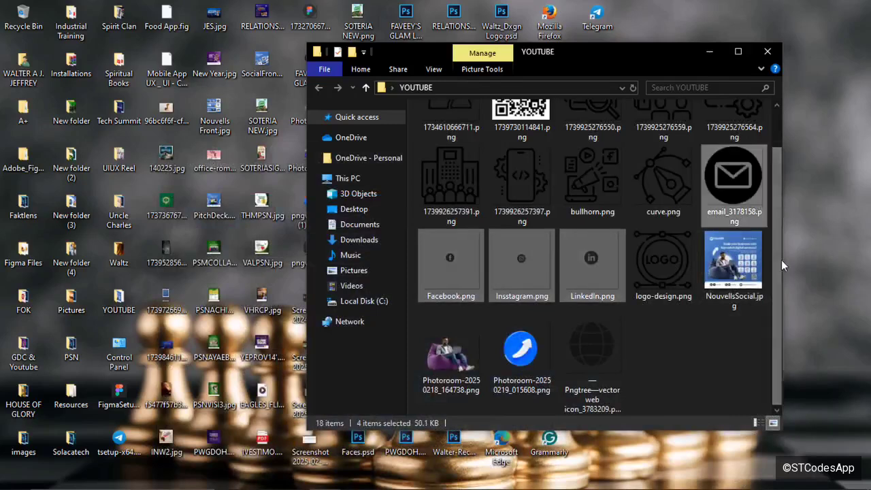
scroll(773, 219, up, 1)
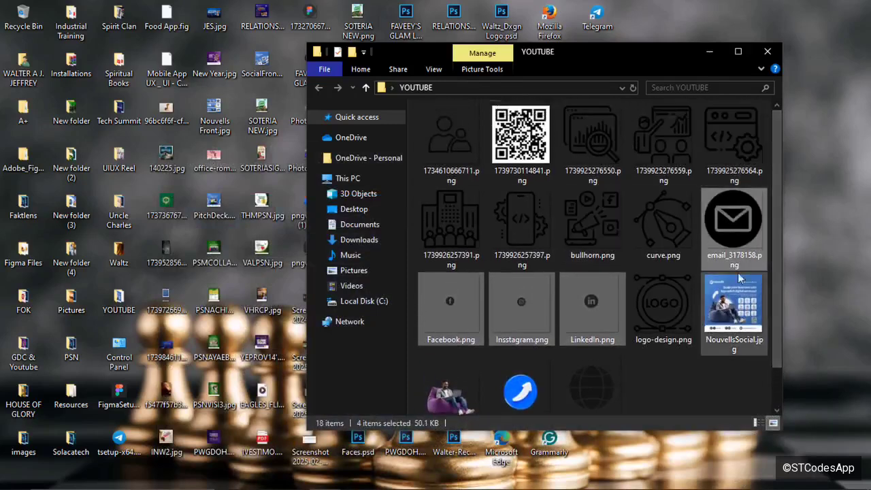
scroll(779, 234, down, 1)
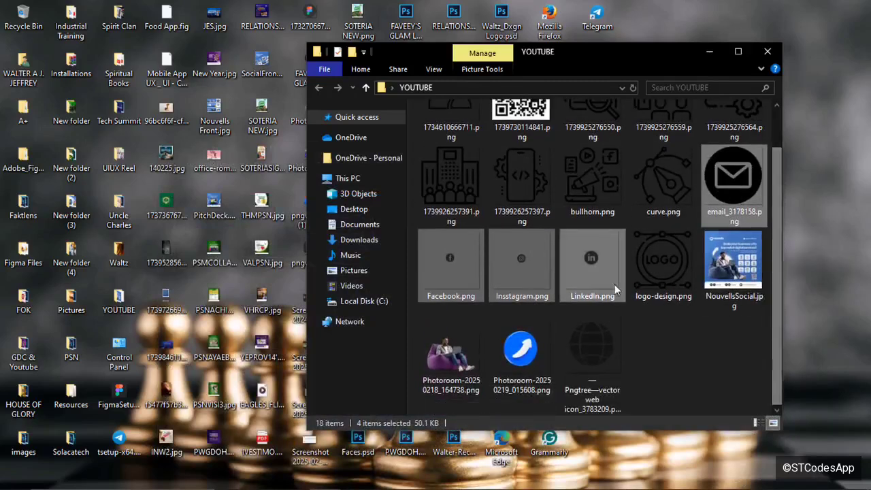
click(571, 481)
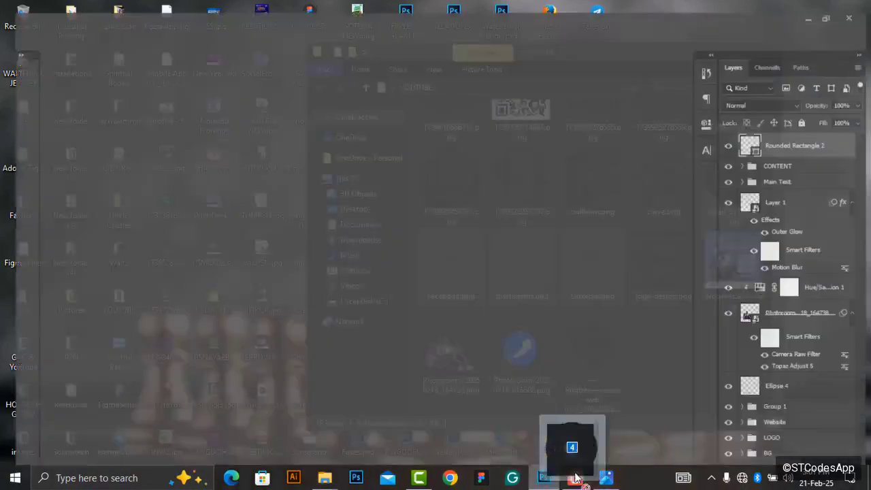
Commit the placed LinkedIn and email logos on the flyer.
drag(297, 378, 298, 377)
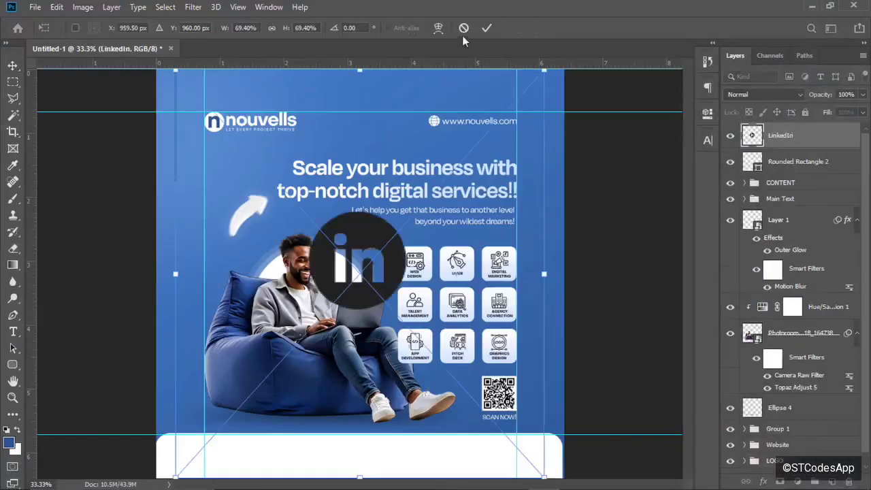
click(486, 28)
key(ctrl+t)
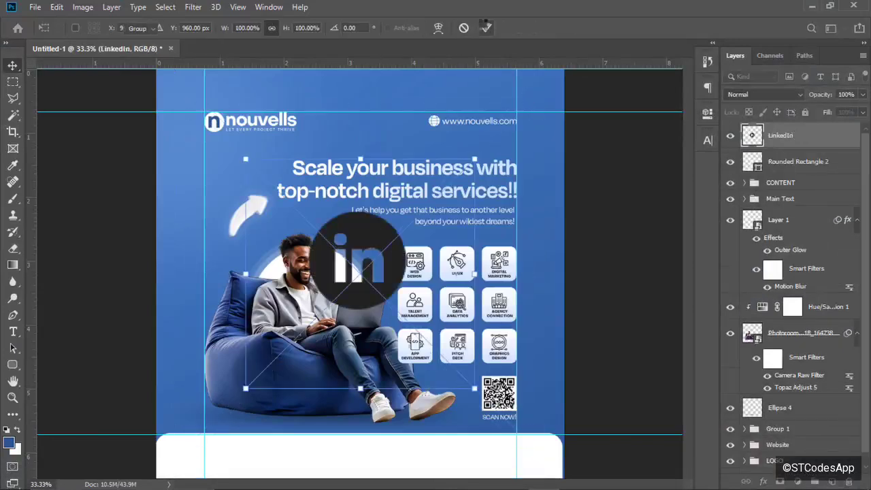
click(486, 27)
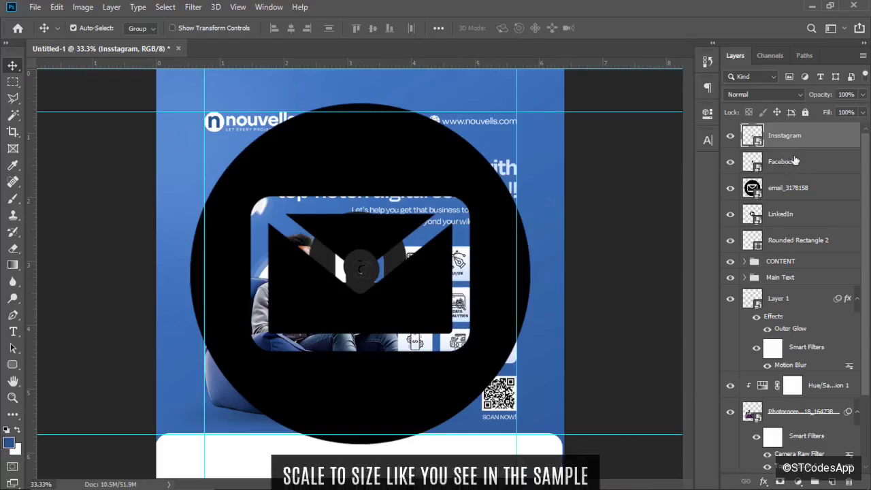
Scale all the icon layers together to about 45% and move them toward the footer.
shift+click(792, 216)
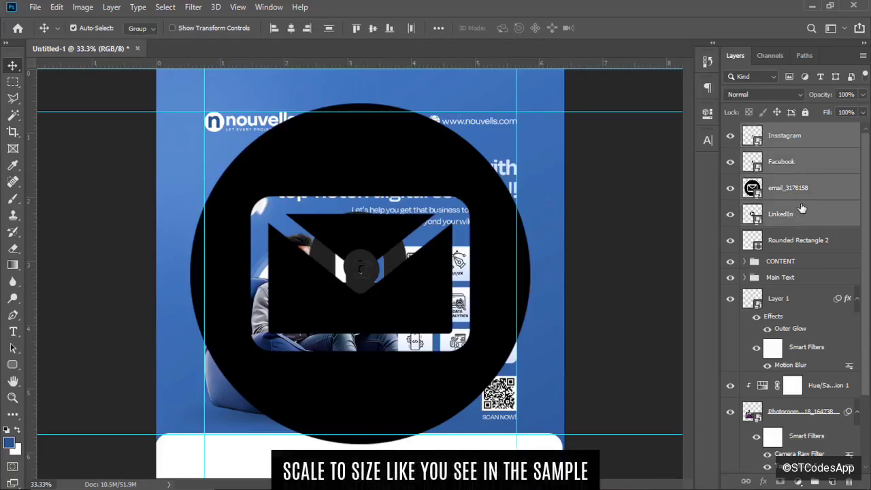
key(ctrl+t)
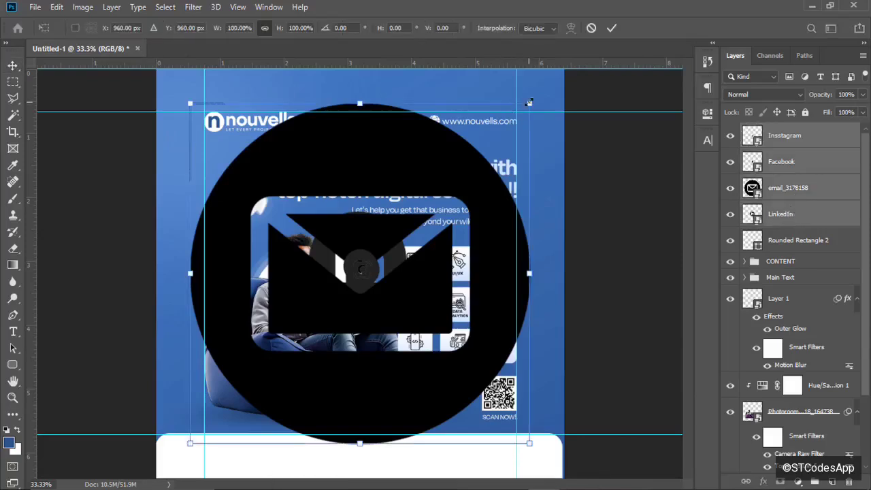
drag(529, 102, 341, 292)
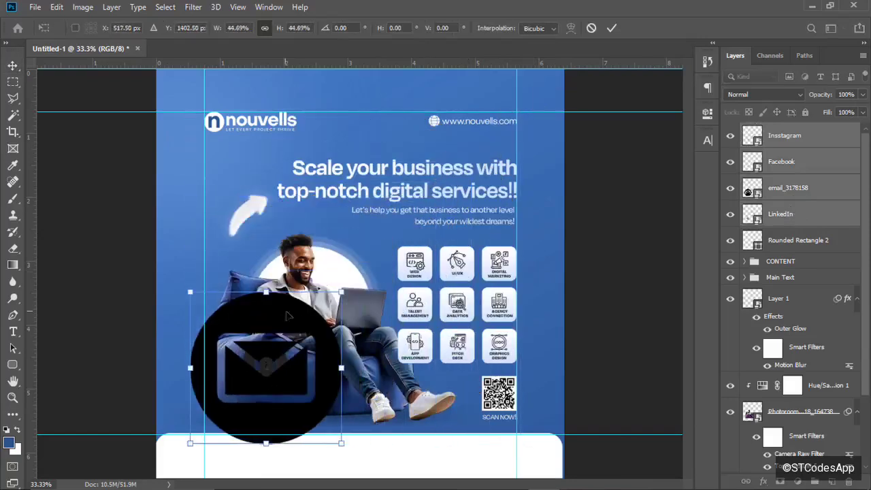
drag(316, 331, 328, 359)
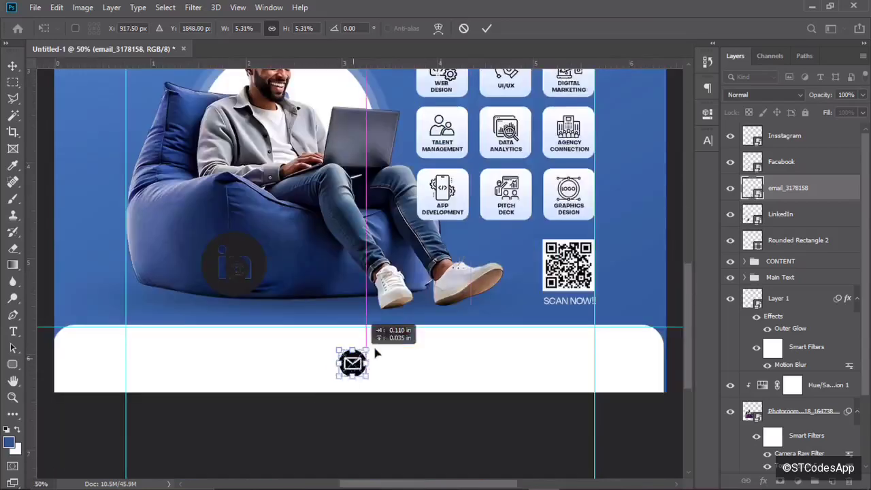
Place the email icon in the footer with LinkedIn slightly shrunk just left of it.
drag(376, 353, 452, 343)
key(Return)
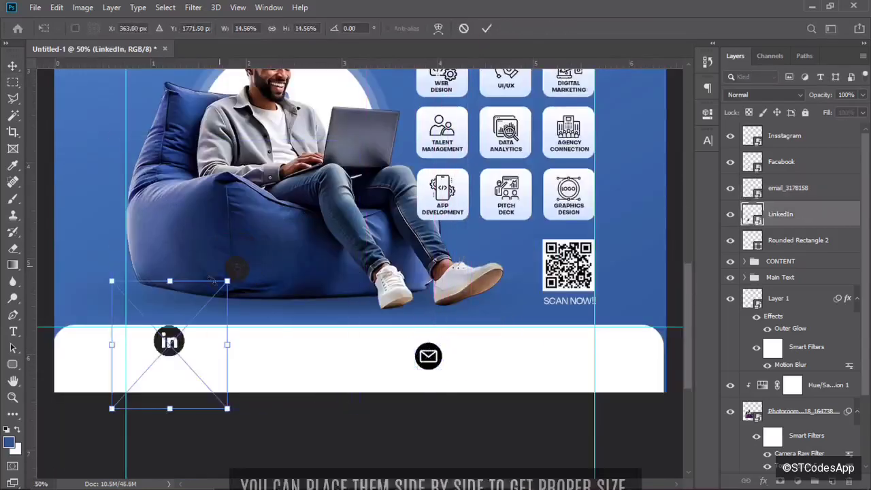
drag(167, 340, 428, 354)
key(ctrl+plus)
drag(608, 329, 599, 334)
drag(452, 379, 457, 381)
drag(604, 334, 600, 336)
drag(573, 389, 483, 389)
click(491, 29)
key(ctrl+minus)
key(ctrl+minus)
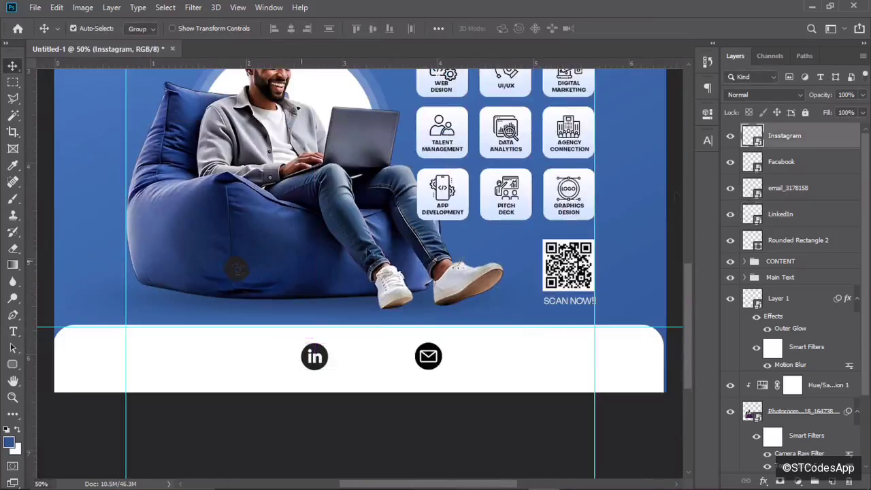
Move the Instagram icon to the left side of the footer.
drag(235, 263, 152, 360)
key(ctrl+t)
key(Return)
drag(272, 359, 290, 361)
key(ctrl+plus)
key(ctrl+plus)
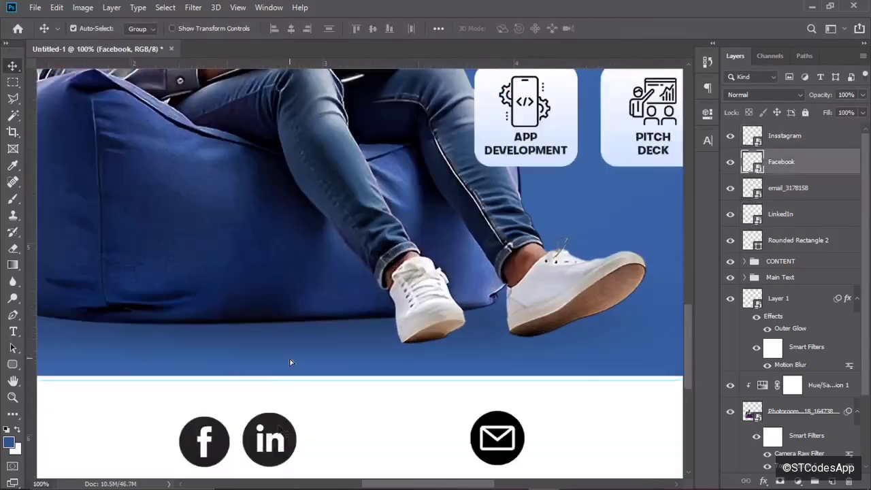
Shrink LinkedIn to match Facebook, set it beside Facebook, and start searching for the X logo.
click(278, 432)
key(ctrl+t)
drag(371, 330, 354, 345)
key(Return)
drag(268, 424, 274, 424)
key(ctrl+minus)
key(ctrl+minus)
key(ctrl+minus)
click(109, 478)
Find the twitter logo file and place it on the flyer, scaled down.
text(TWI)
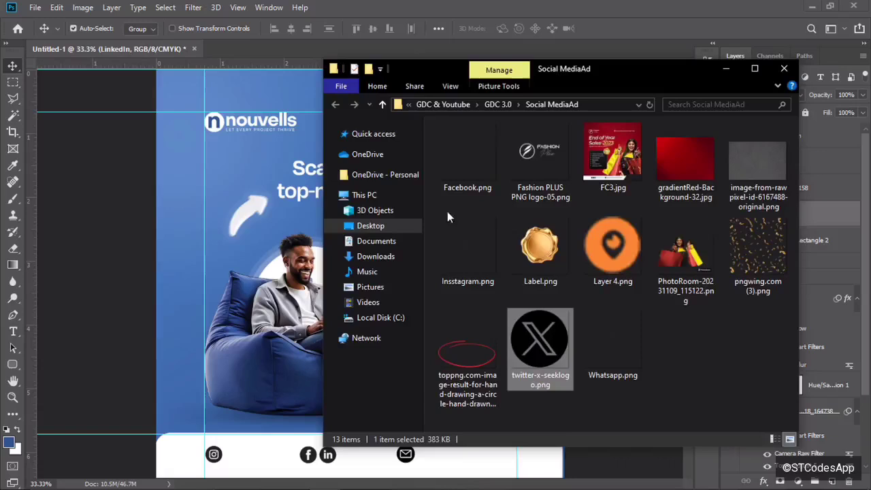
drag(583, 356, 436, 291)
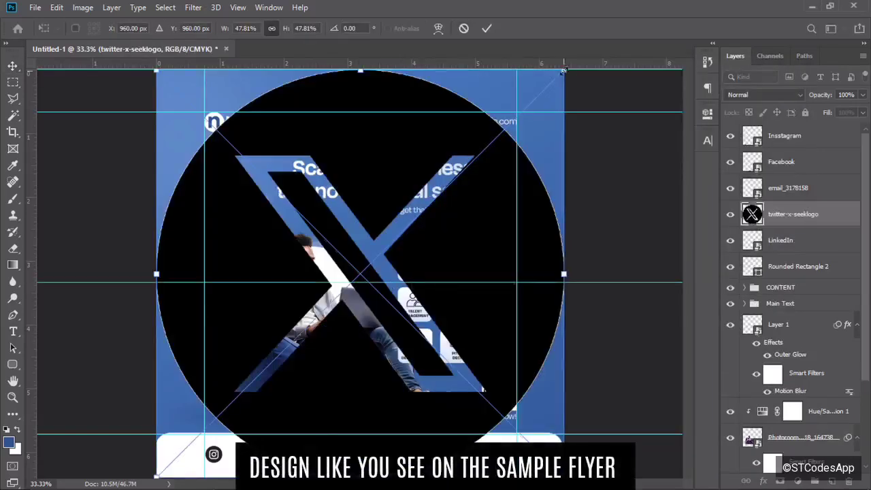
drag(564, 70, 334, 299)
key(Return)
Drag all six guides off the canvas.
drag(484, 282, 442, 64)
drag(385, 112, 389, 65)
drag(389, 69, 390, 63)
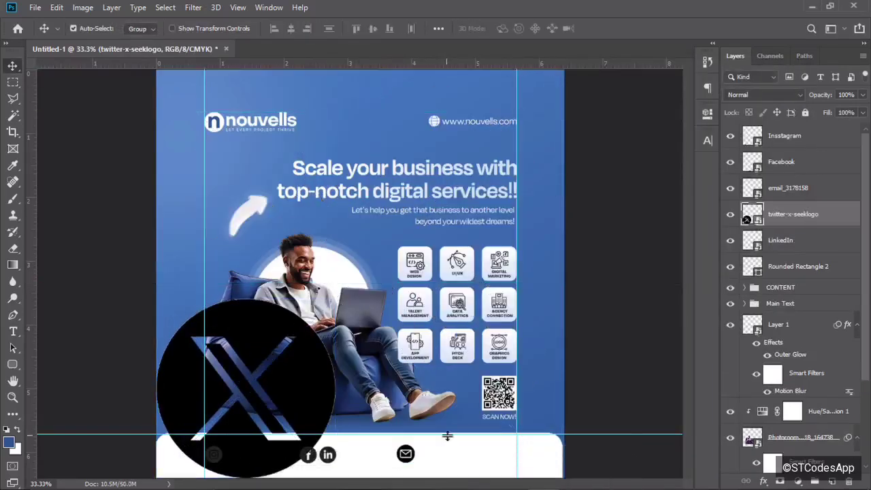
drag(447, 435, 447, 481)
drag(517, 300, 687, 292)
drag(204, 238, 31, 237)
Shrink the X logo to icon size and align it in the footer's icon row.
key(ctrl+minus)
key(ctrl+t)
drag(208, 294, 295, 379)
key(ctrl+plus)
key(ctrl+plus)
drag(688, 230, 679, 301)
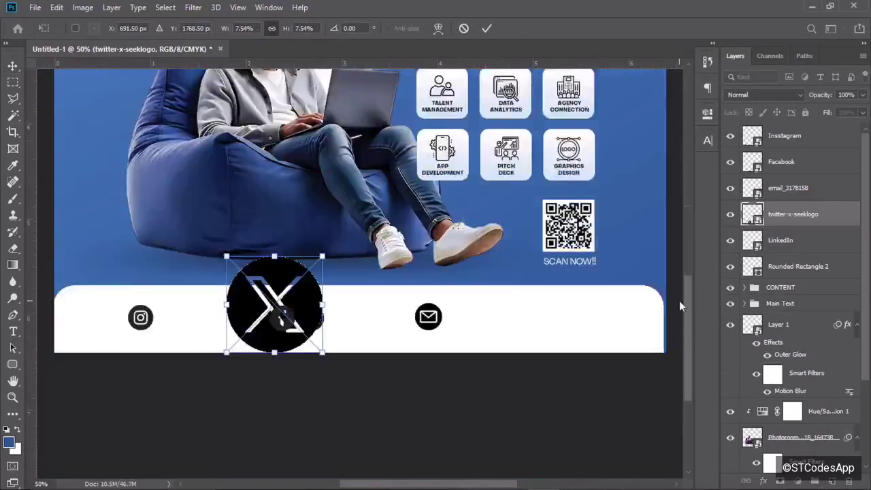
key(ctrl+plus)
key(ctrl+plus)
drag(93, 239, 233, 373)
drag(259, 403, 331, 362)
drag(356, 389, 348, 386)
drag(305, 349, 304, 352)
key(Return)
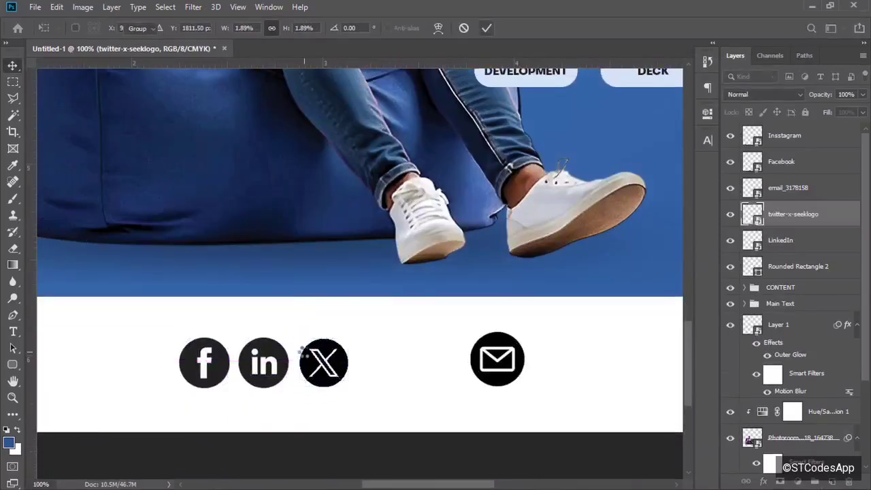
key(ctrl+minus)
key(ctrl+minus)
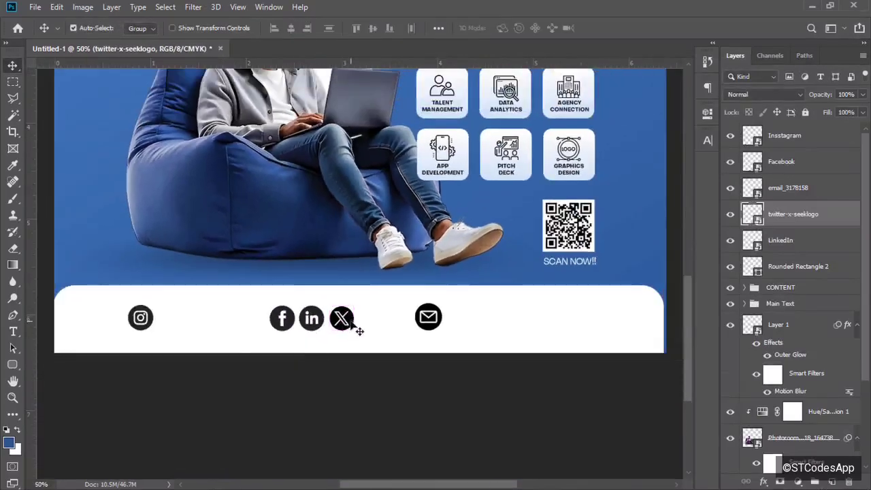
Move the X logo next to Instagram and enlarge it slightly to match.
drag(351, 324, 176, 320)
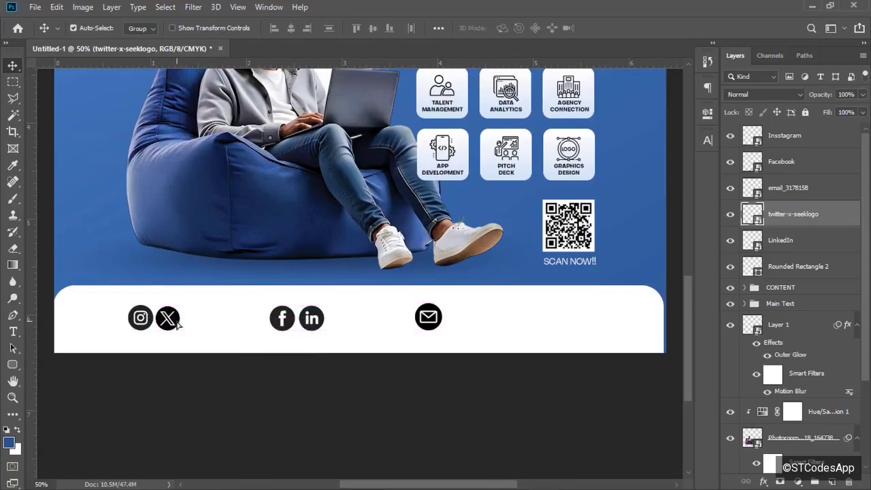
key(ctrl+t)
key(ctrl+plus)
key(ctrl+plus)
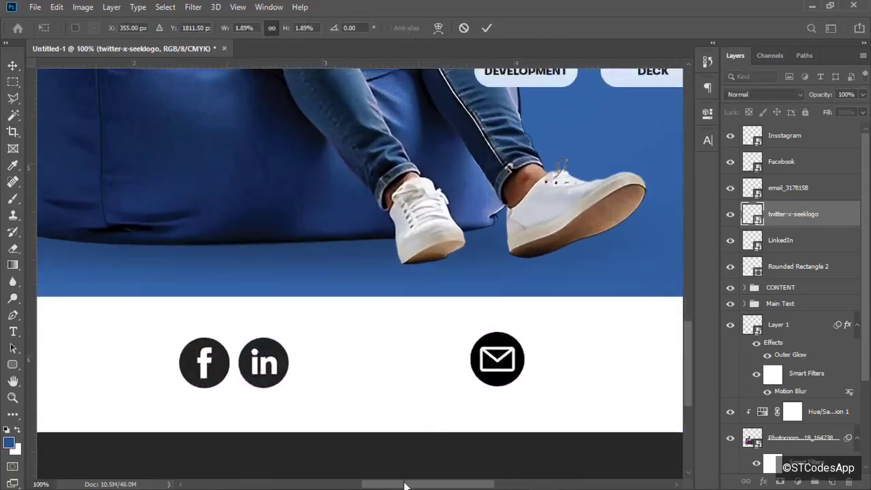
drag(404, 485, 352, 485)
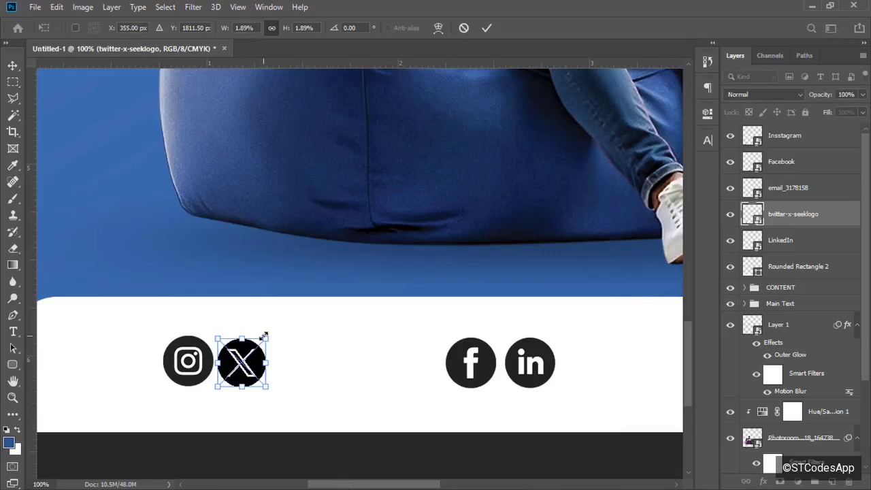
drag(264, 335, 265, 333)
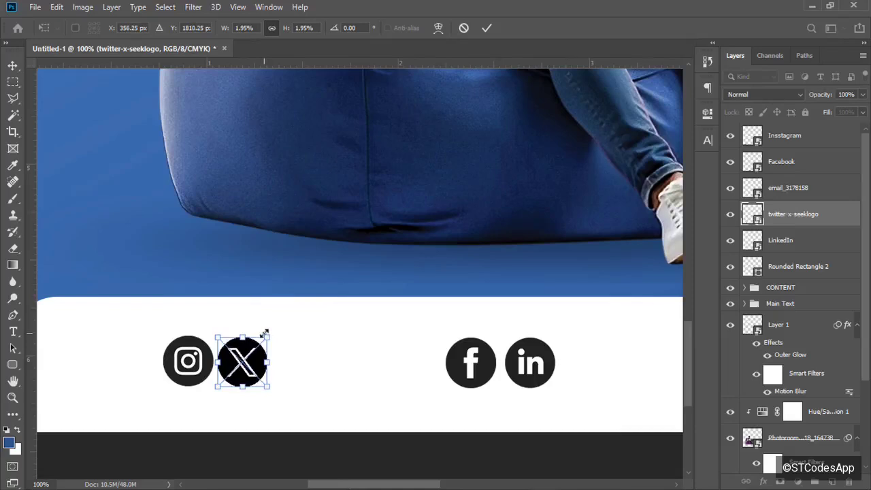
click(487, 28)
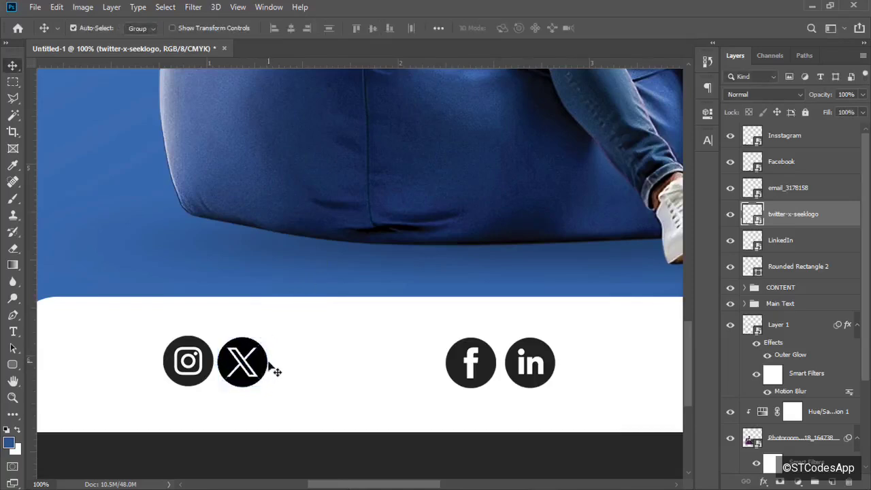
key(ctrl+0)
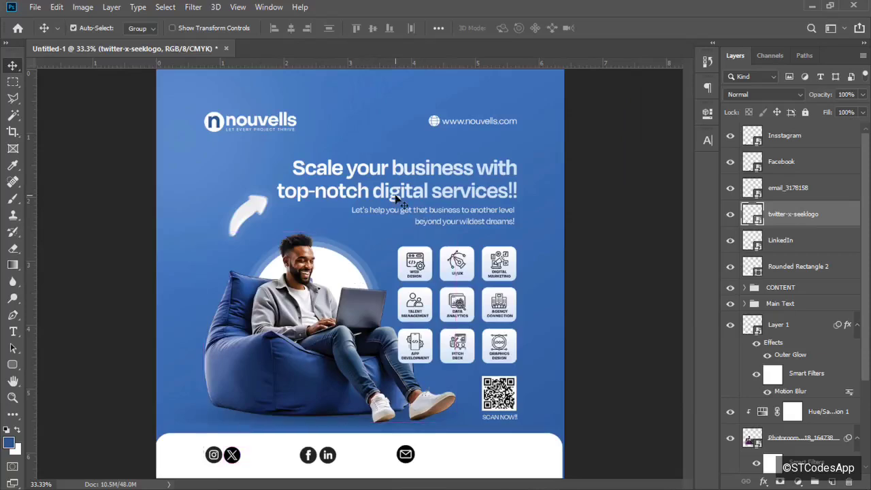
key(ctrl+minus)
key(ctrl+minus)
key(ctrl+0)
Duplicate the website address group and select the X logo layer.
click(481, 125)
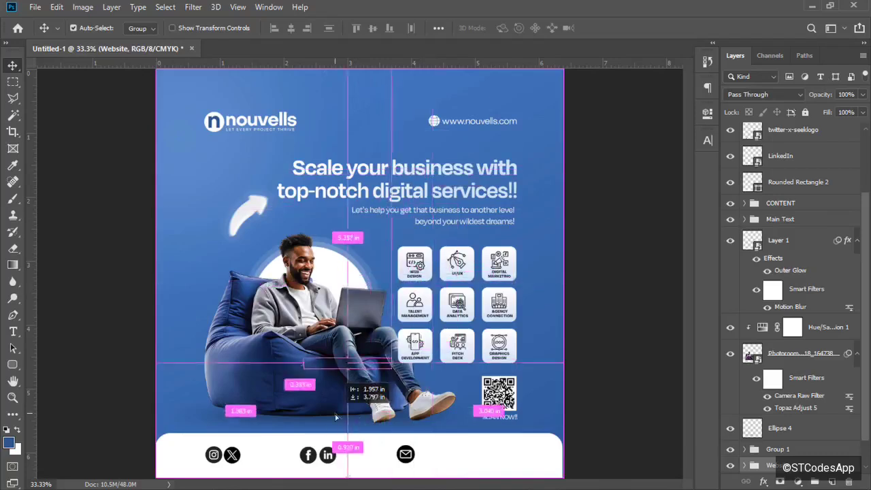
key(ctrl+j)
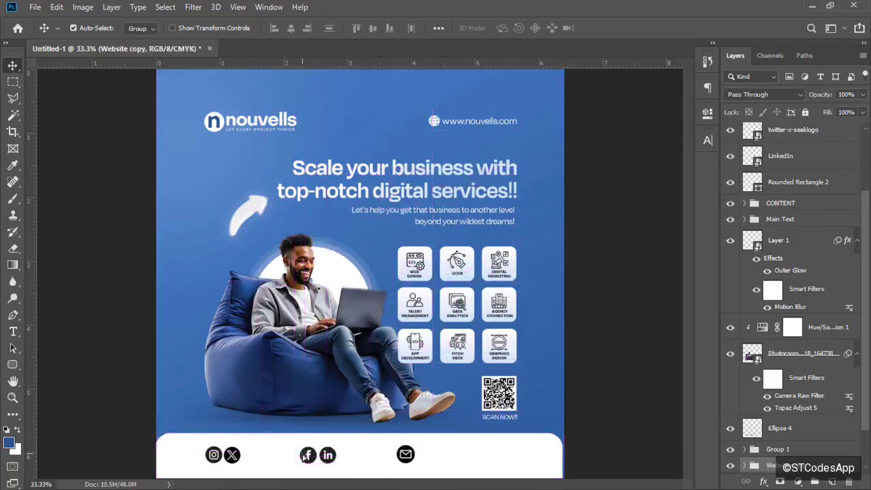
ctrl+click(307, 455)
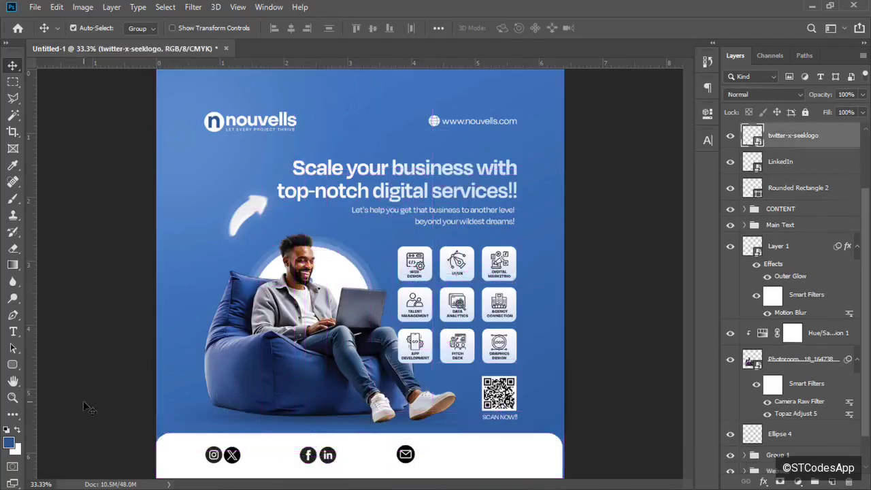
click(13, 332)
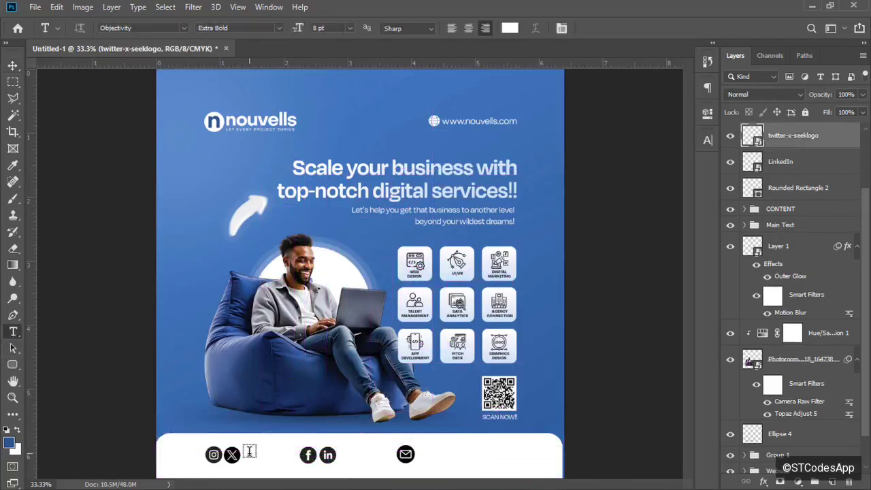
Add a handle text line beside the X logo and colour it 1E1E1E.
click(249, 451)
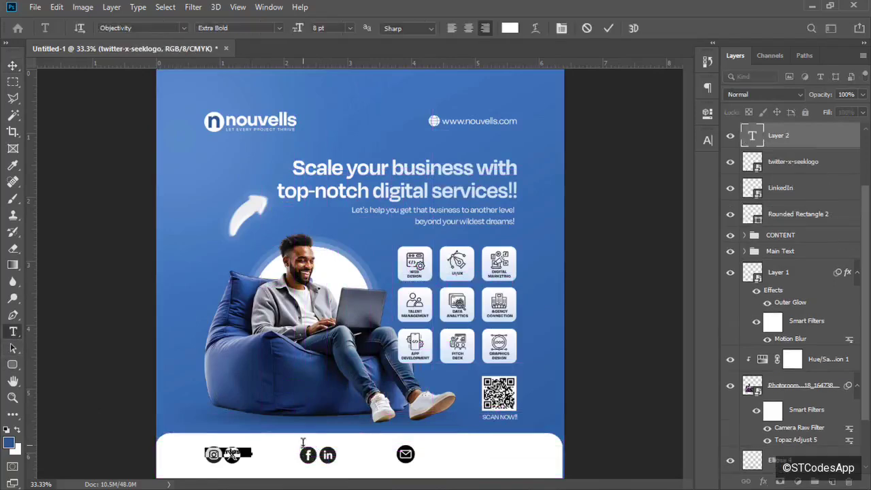
click(303, 444)
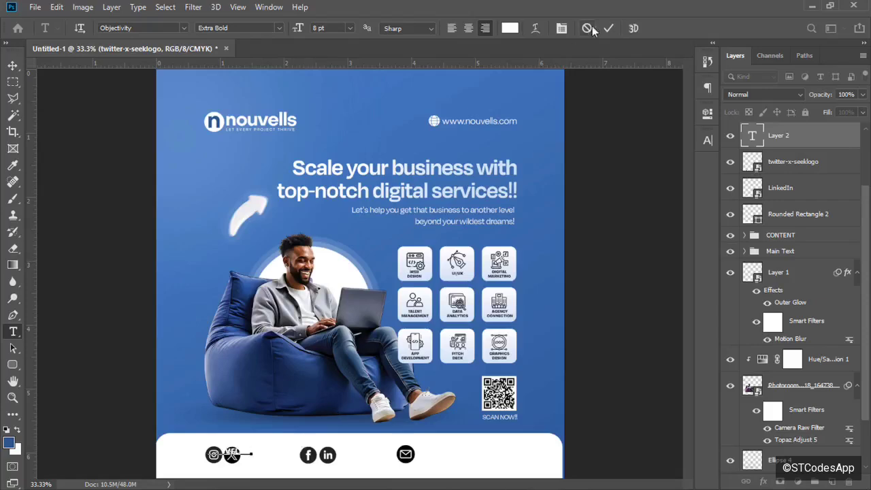
click(607, 31)
click(510, 28)
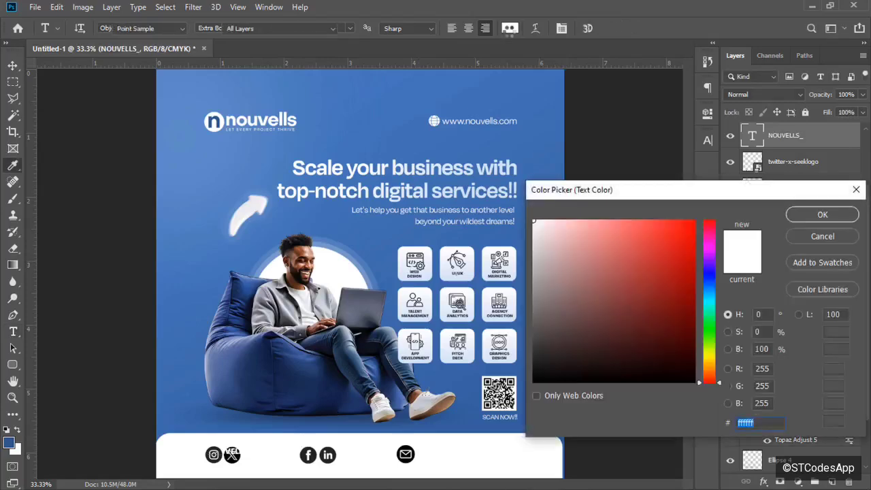
text(1E1E1E)
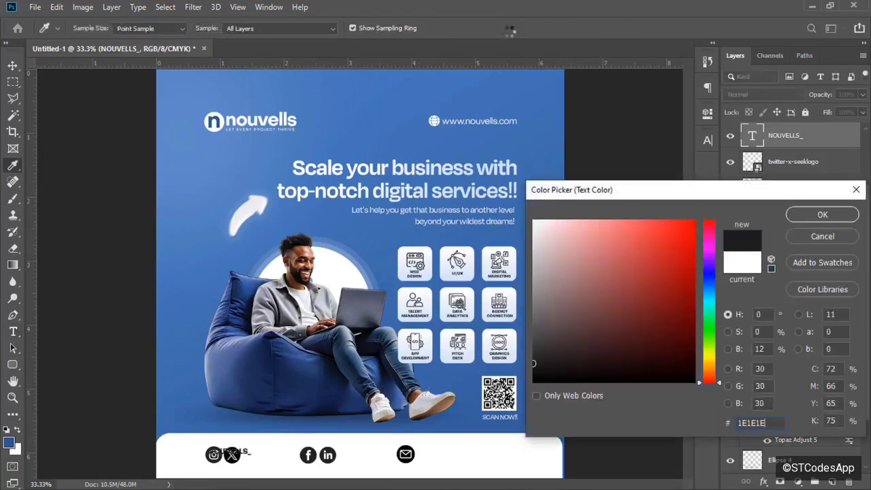
key(Return)
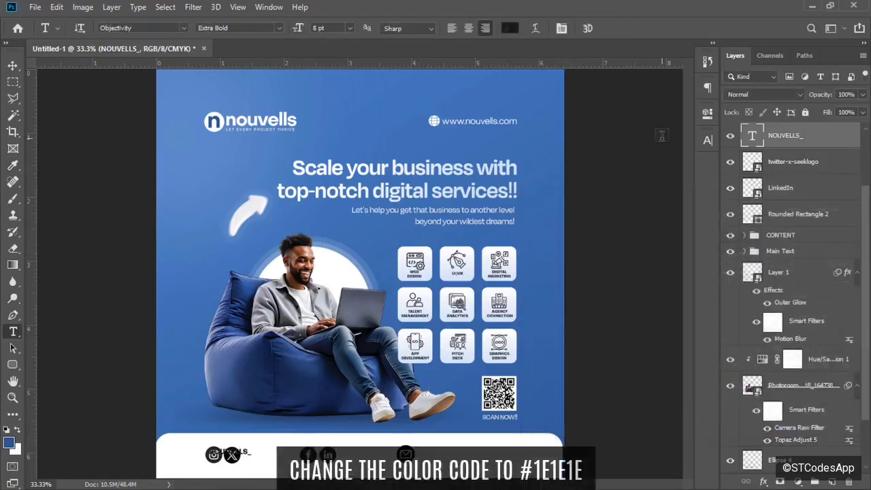
Delete the uppercase handle attempt and restore the X icon that was accidentally deleted.
key(Delete)
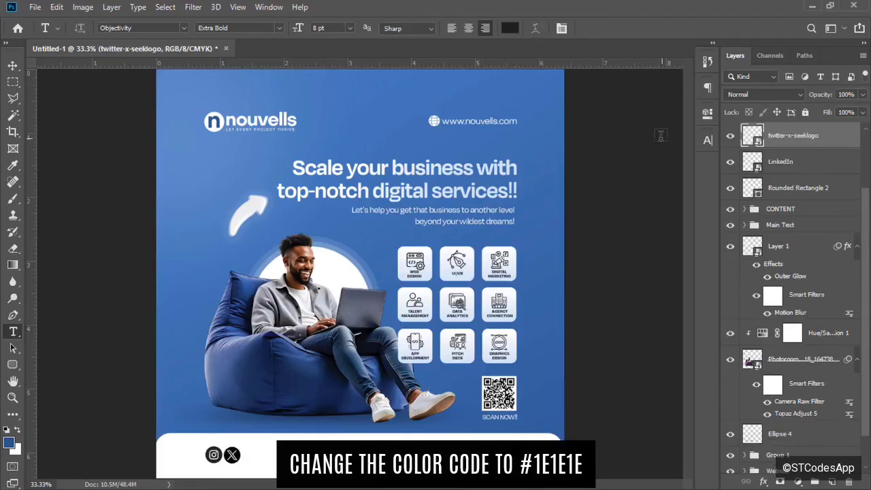
click(252, 452)
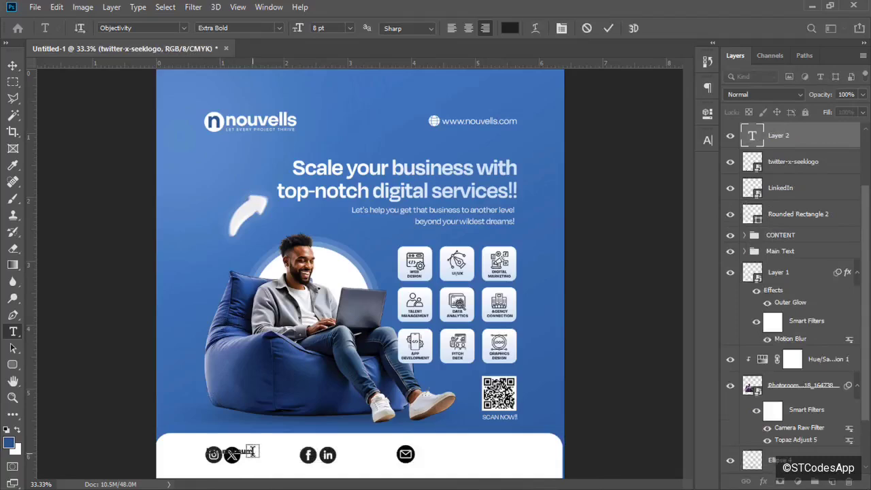
text(NOUVELLS)
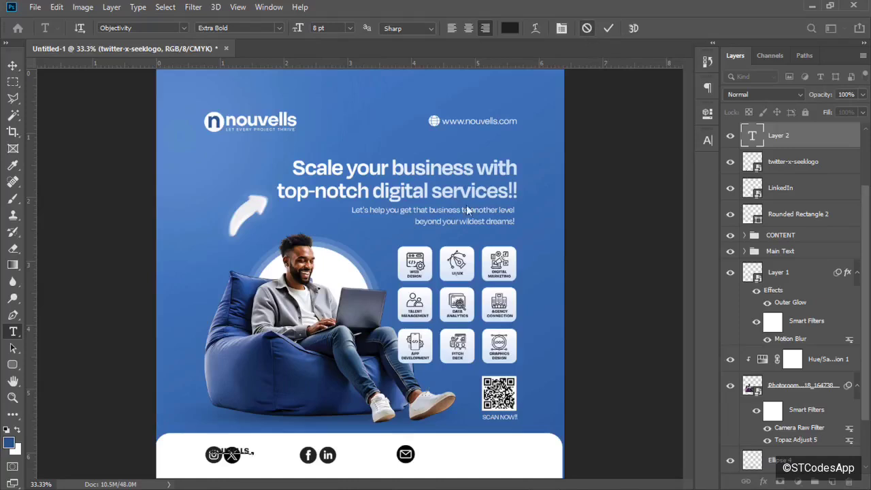
key(Escape)
key(Delete)
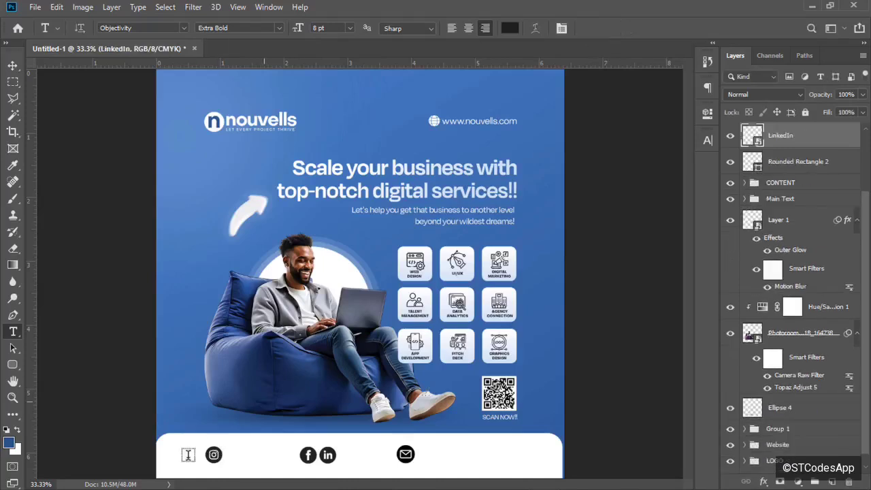
key(ctrl+z)
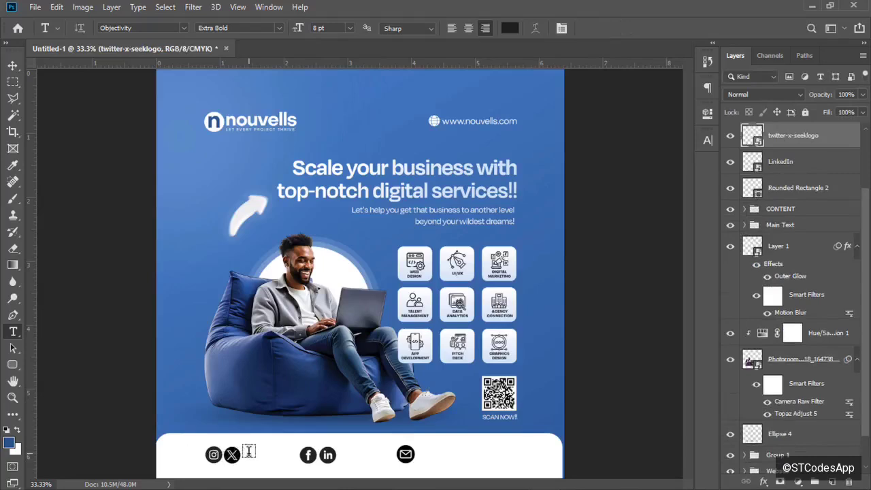
Add the lowercase handle text and move it just right of the X icon.
click(249, 452)
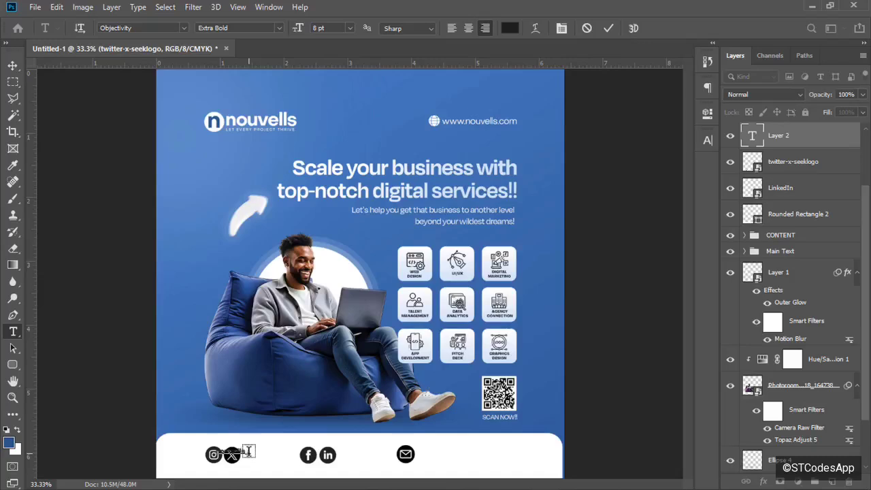
click(608, 28)
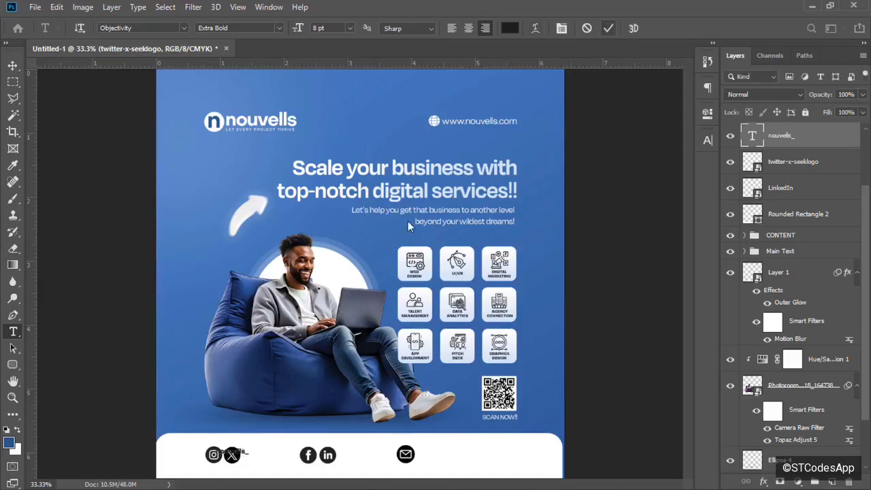
key(v)
drag(249, 453, 271, 455)
Set the handle text to 10 pt in Medium weight and nudge it right.
click(708, 140)
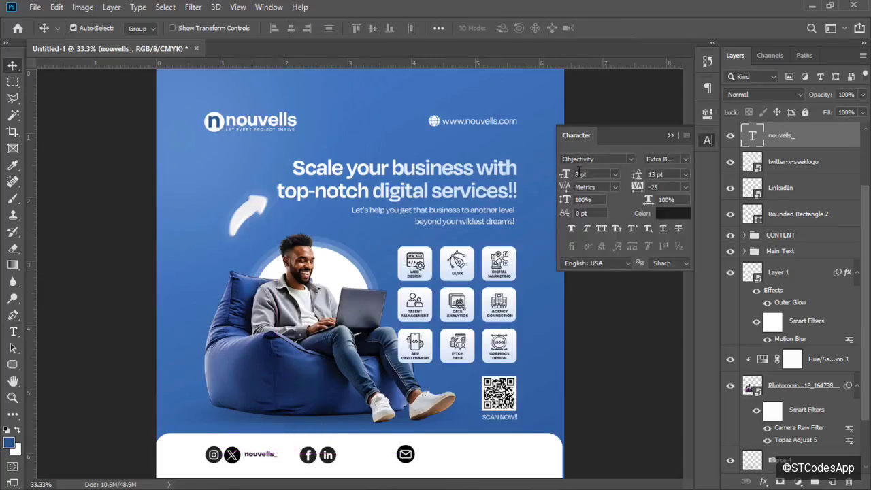
key(Return)
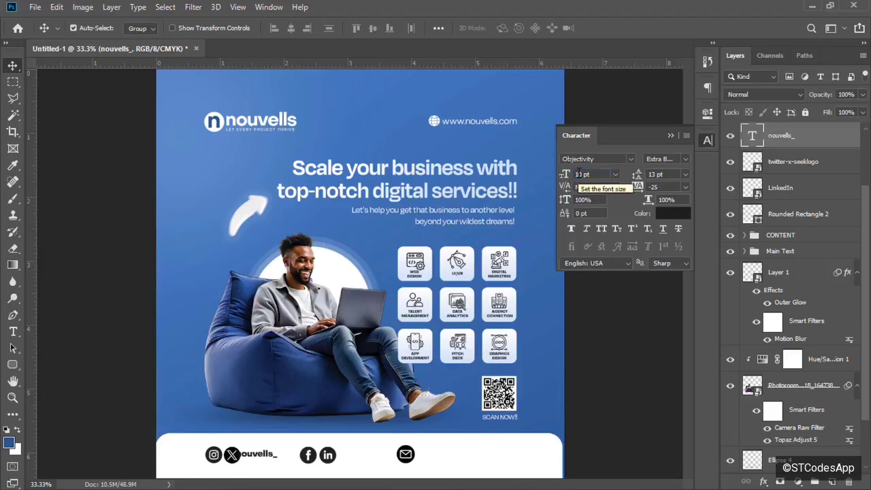
click(686, 159)
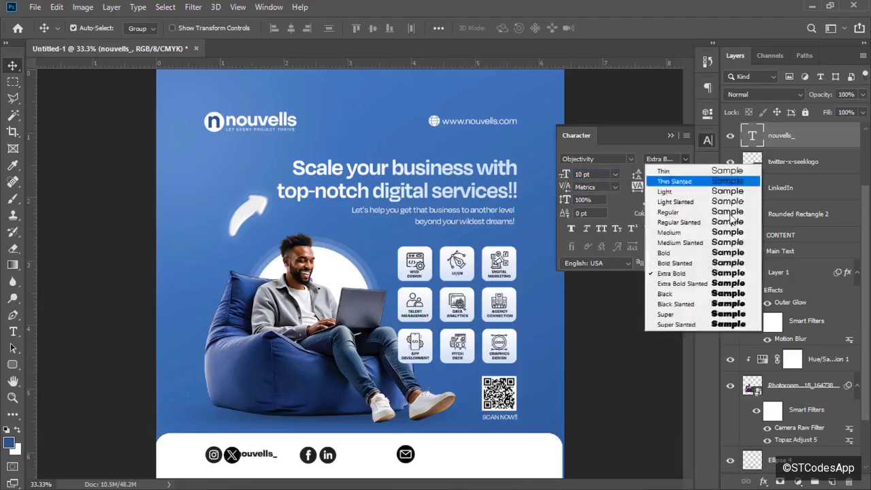
click(683, 214)
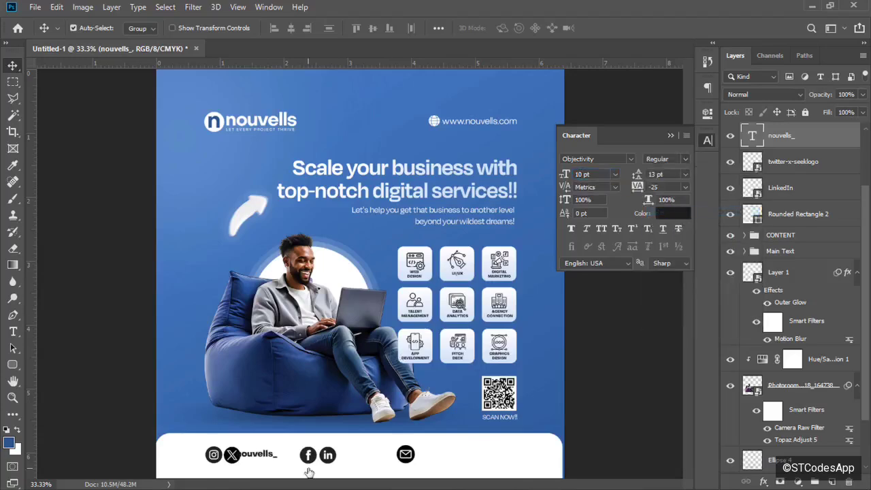
drag(266, 461, 274, 460)
click(683, 161)
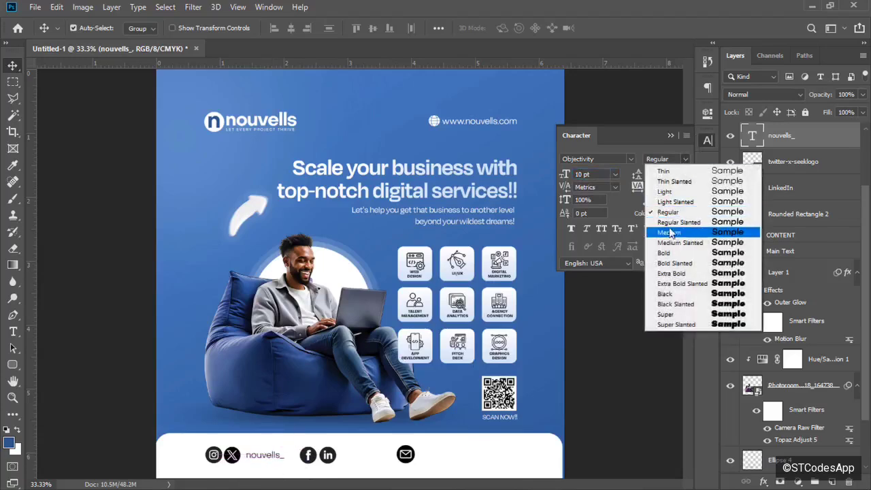
click(673, 230)
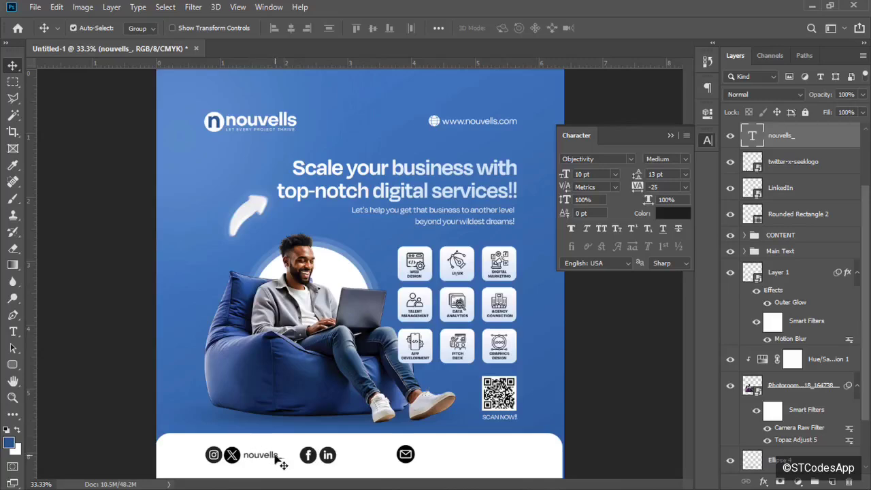
Copy the handle text after the LinkedIn icon and remove its underscore.
drag(287, 460, 454, 458)
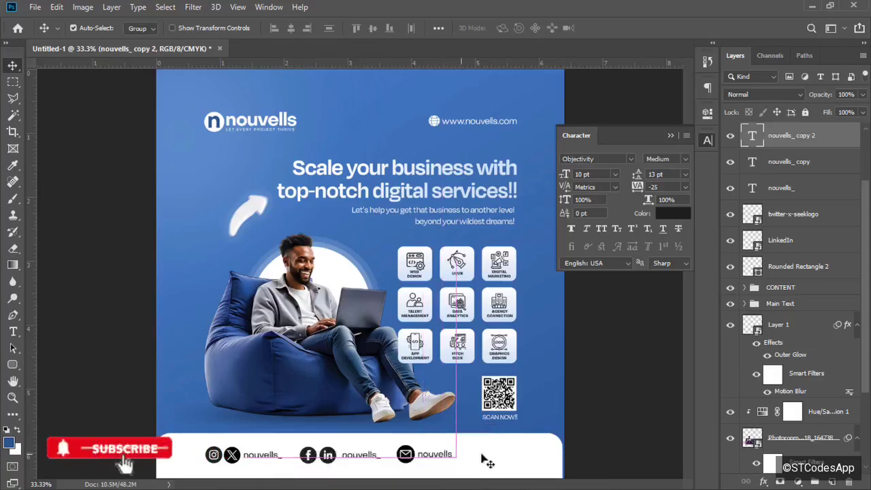
click(540, 469)
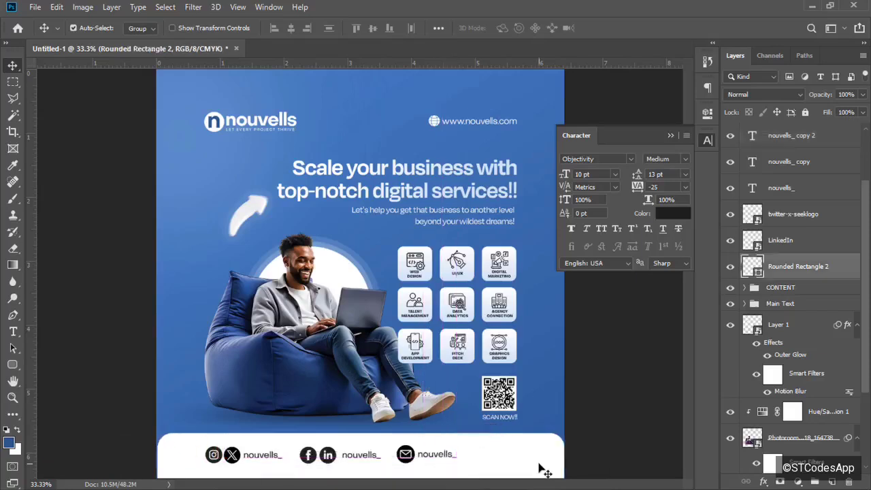
key(ctrl+t)
key(Return)
double_click(379, 456)
key(BackSpace)
key(ctrl+Return)
Replace the text after the envelope icon with the contact email address and position it.
double_click(415, 456)
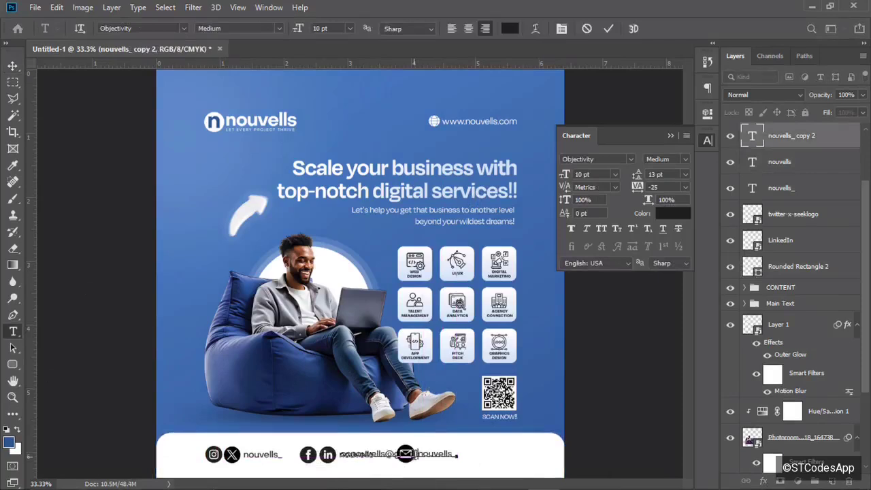
key(ctrl+Return)
drag(389, 455, 465, 454)
double_click(523, 454)
key(BackSpace)
key(BackSpace)
key(BackSpace)
key(BackSpace)
key(BackSpace)
key(BackSpace)
key(BackSpace)
key(BackSpace)
key(BackSpace)
key(ctrl+Return)
drag(520, 454, 508, 454)
Select all footer text, icon and white panel layers from Facebook down.
click(412, 455)
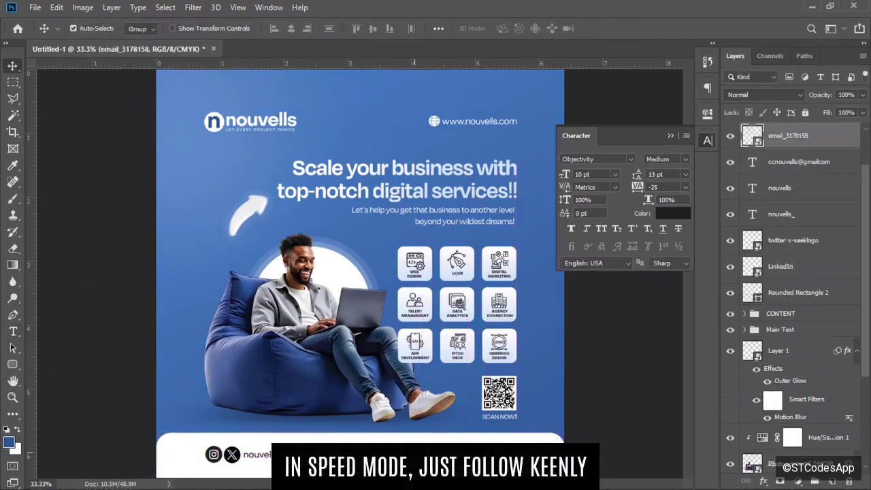
click(364, 454)
shift+click(336, 455)
shift+click(317, 455)
click(317, 455)
click(821, 315)
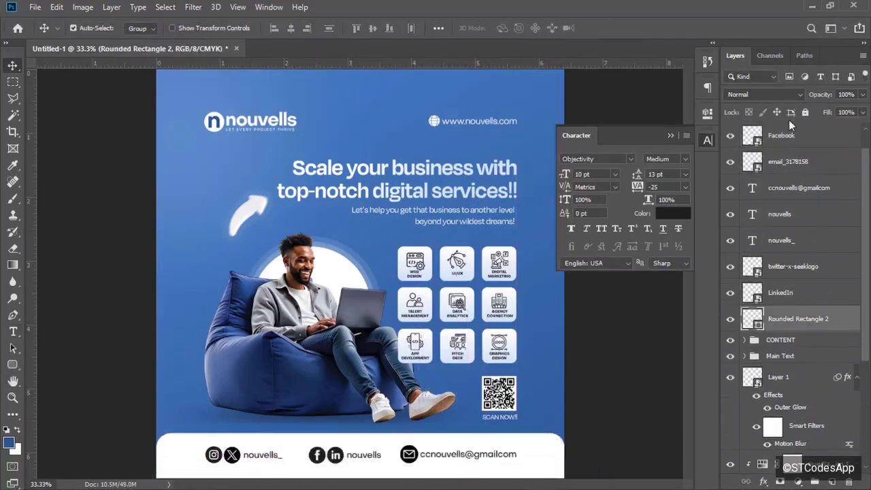
shift+click(793, 136)
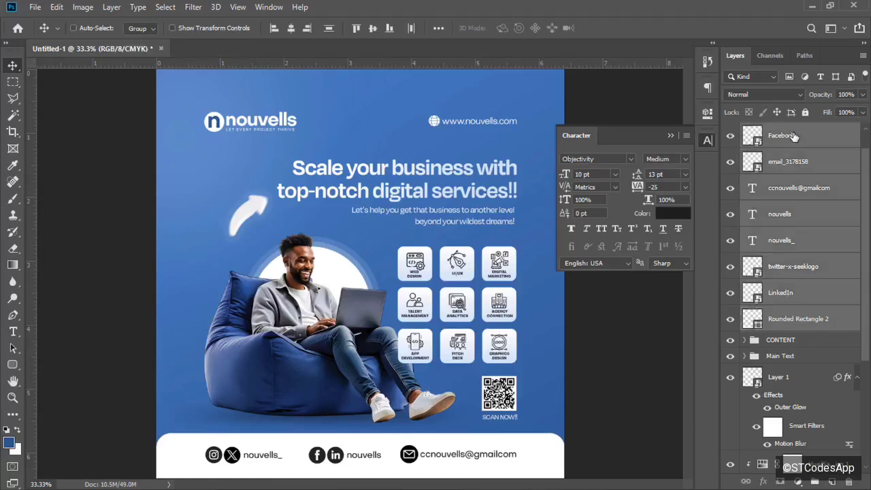
Group the footer layers as Socials and try, then cancel, a 1e1e1e colour overlay.
key(ctrl+g)
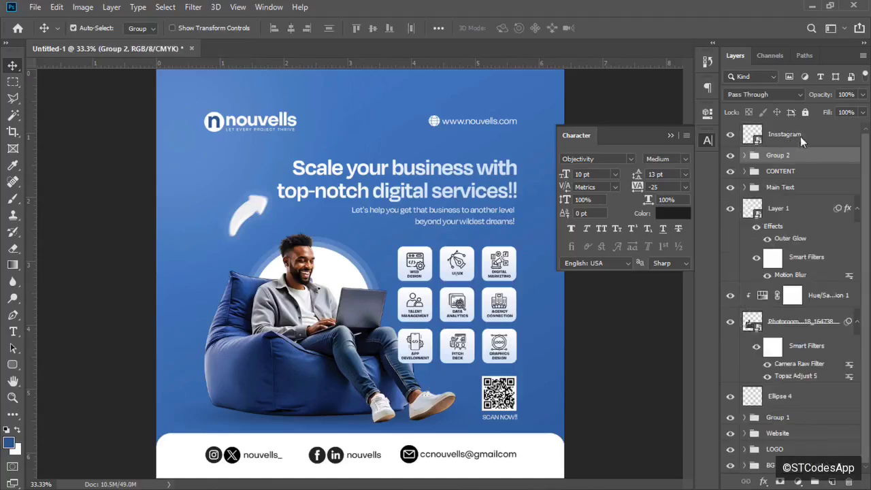
drag(806, 144, 804, 156)
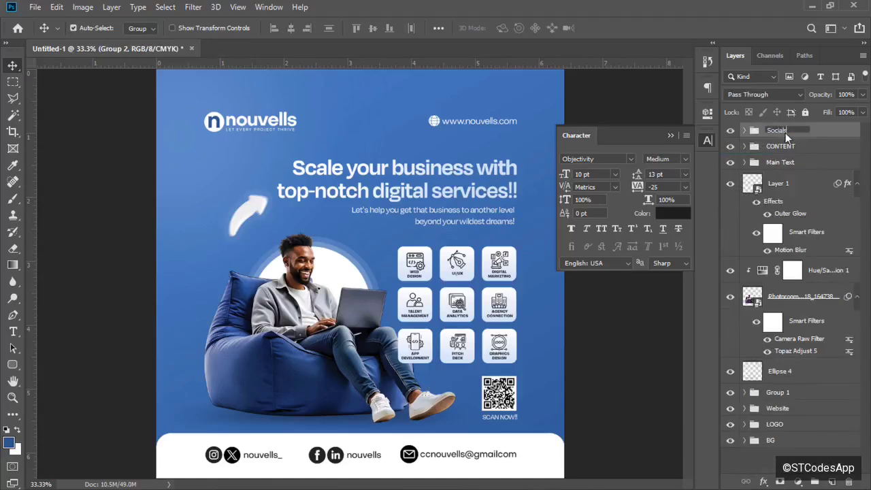
key(Return)
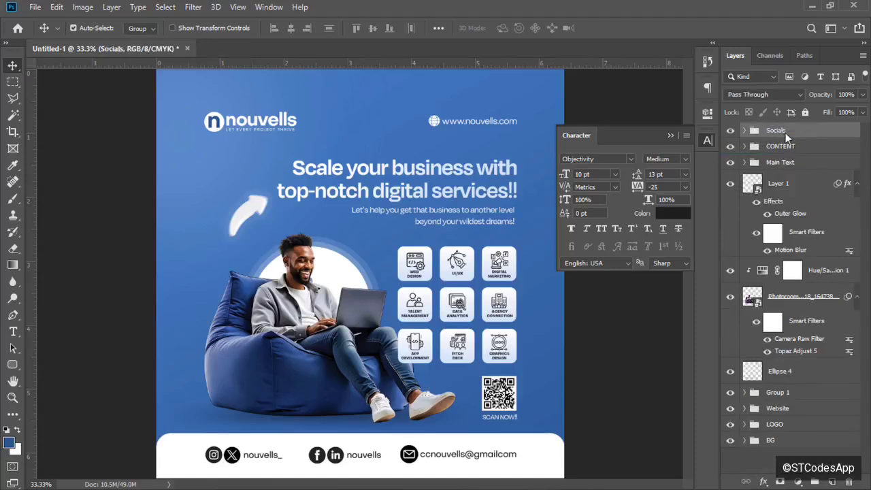
click(764, 482)
click(802, 424)
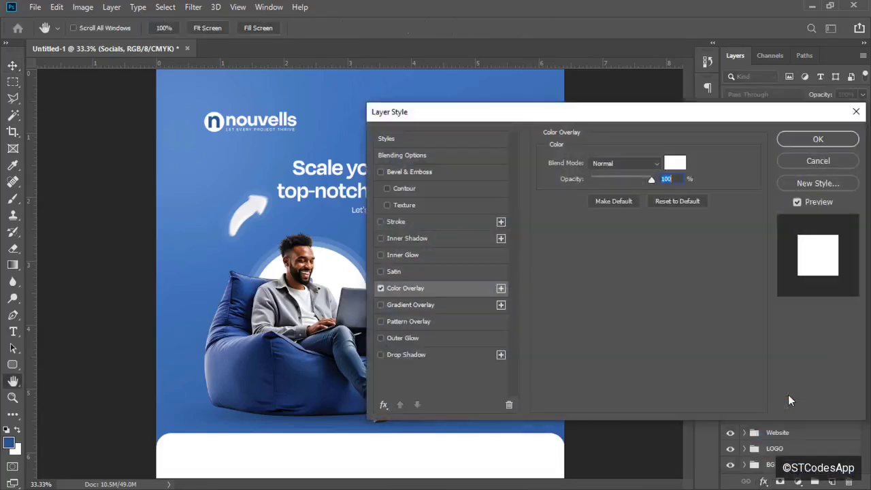
click(669, 164)
text(1e1e1e)
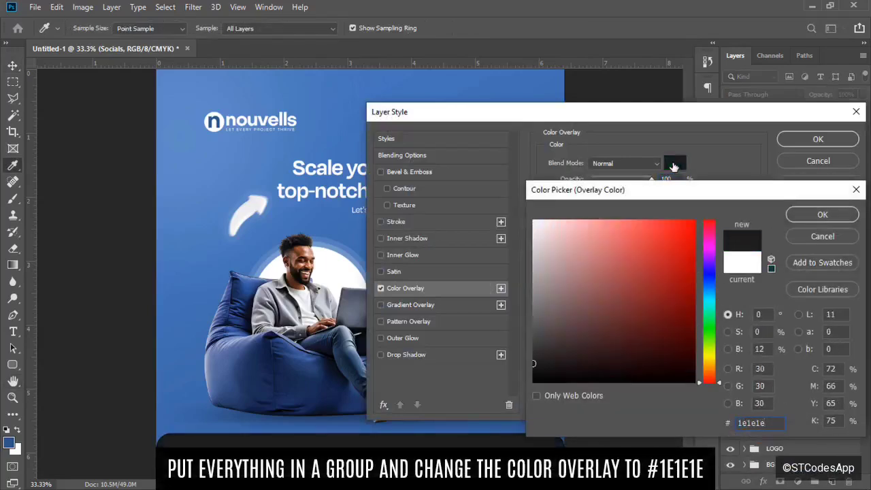
click(812, 237)
click(819, 162)
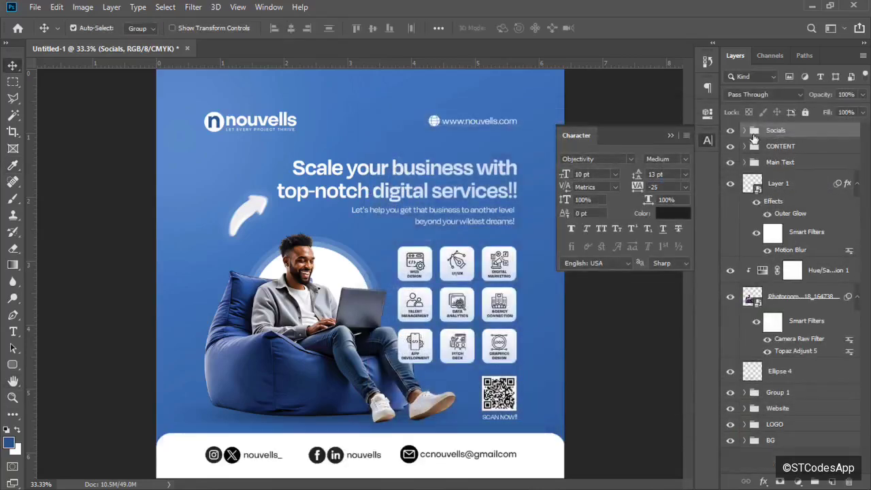
Group the Instagram-to-LinkedIn icons and labels inside Socials as 'Color'.
click(745, 131)
click(787, 153)
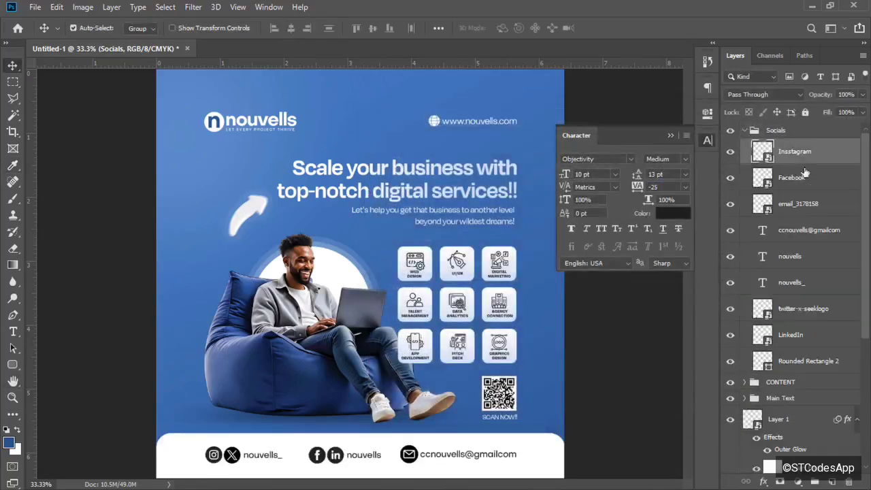
shift+click(806, 340)
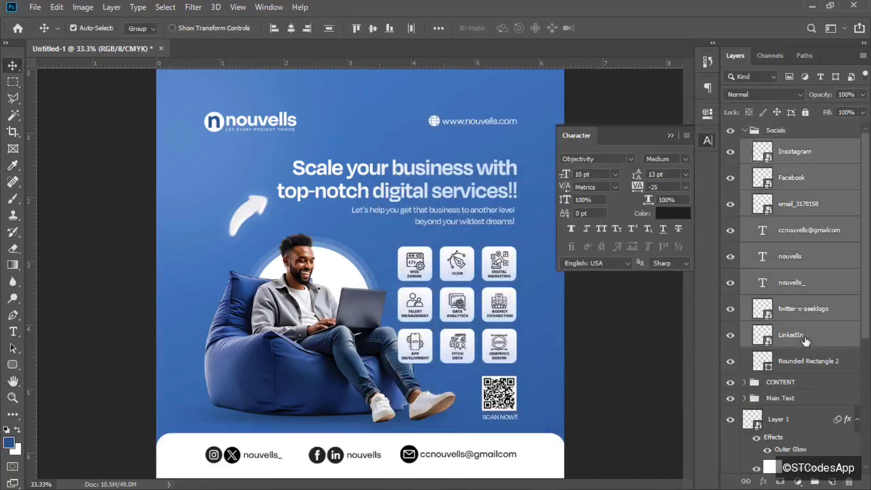
key(ctrl+g)
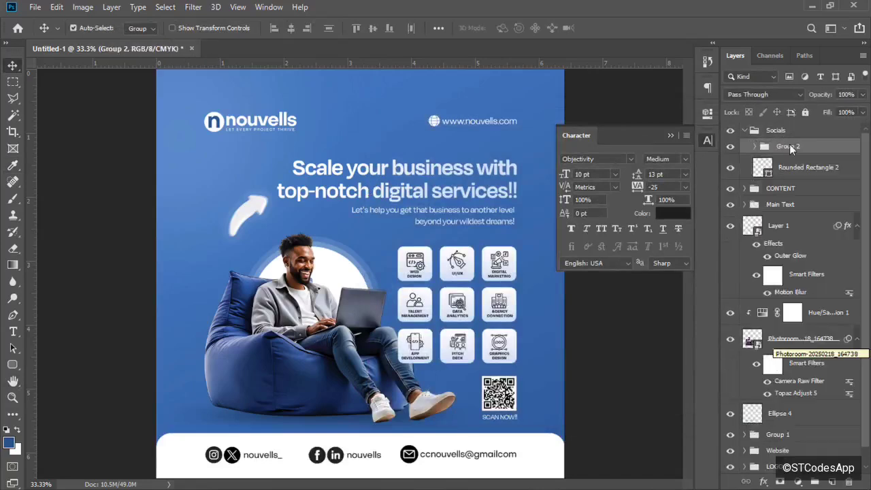
double_click(791, 145)
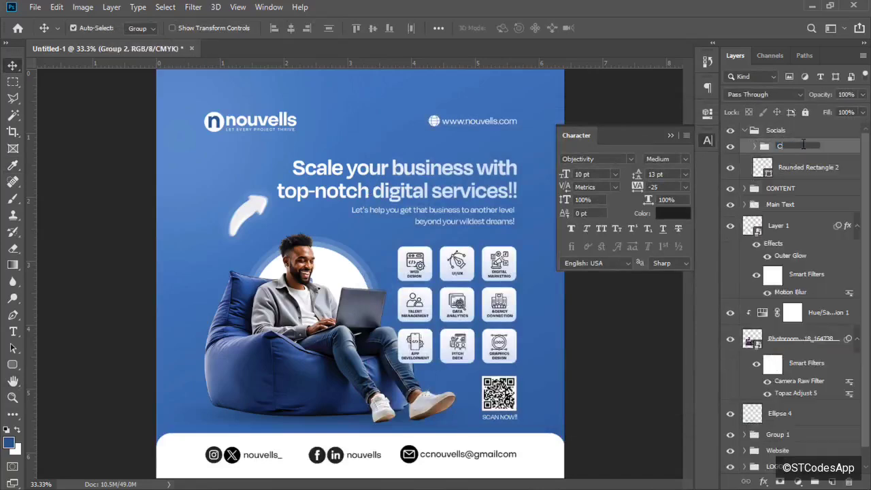
text(Color)
key(Return)
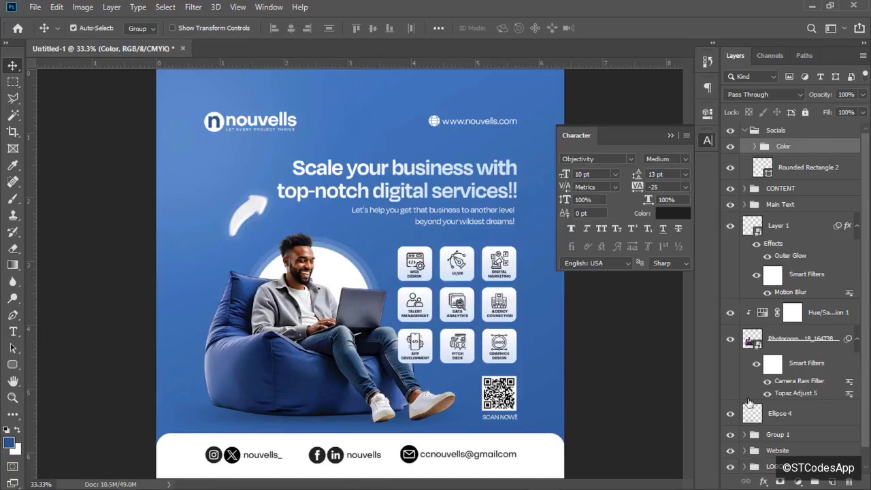
Give the Color group a Color Overlay effect in dark grey 141414.
click(766, 479)
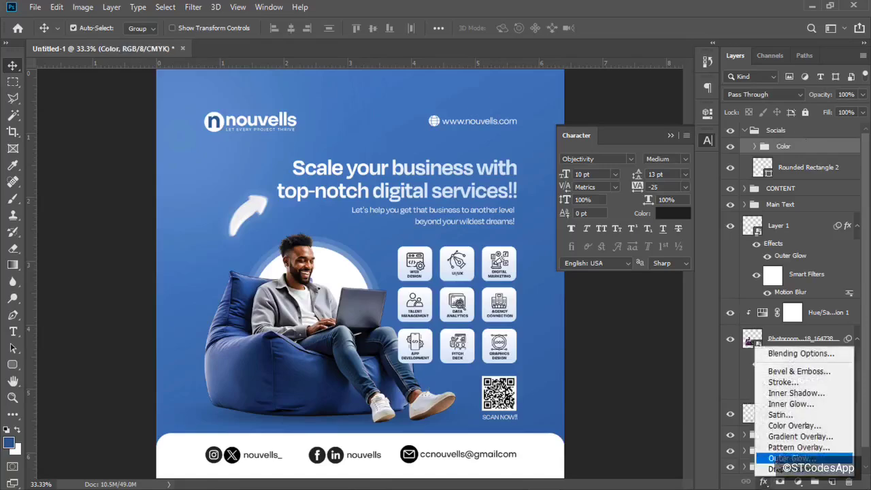
click(800, 424)
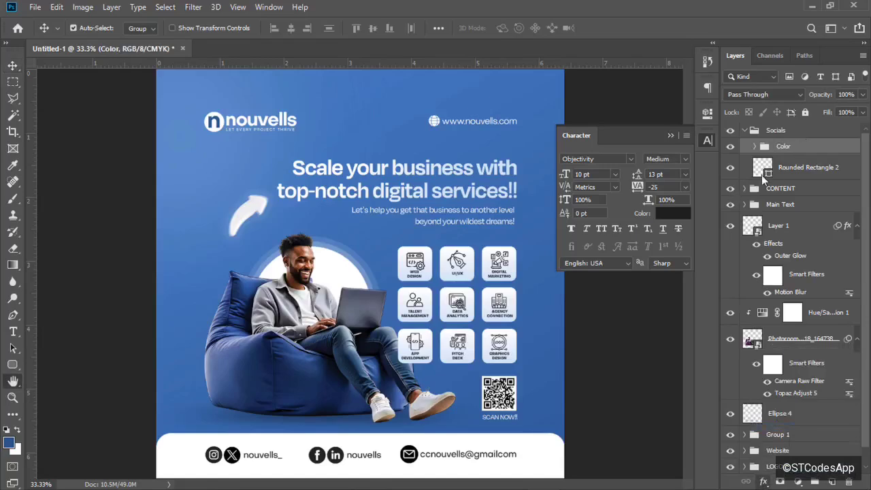
text(111)
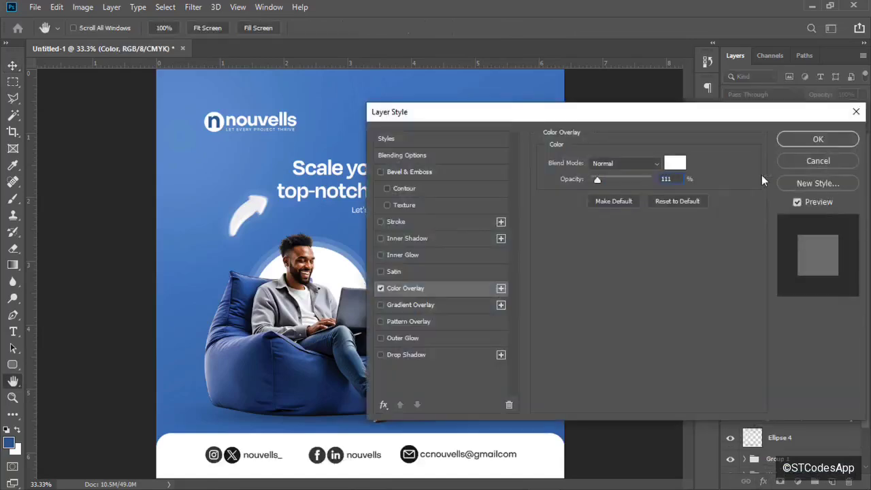
key(BackSpace)
key(BackSpace)
key(BackSpace)
click(681, 165)
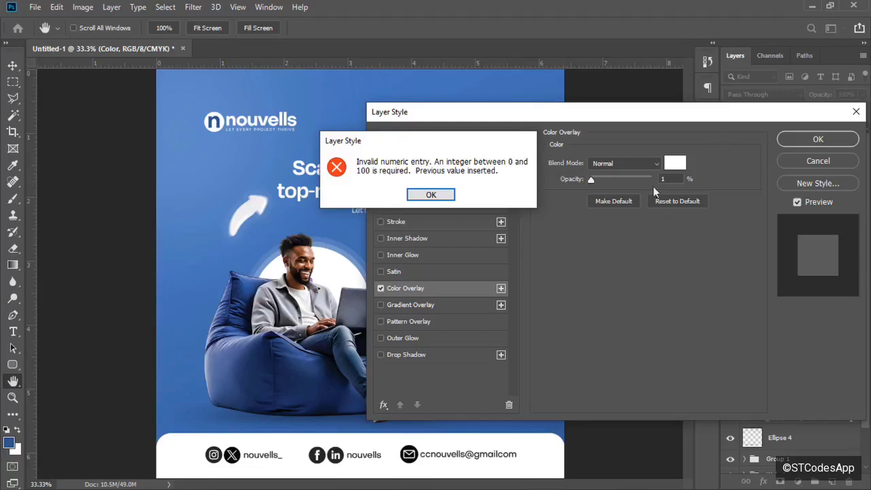
click(446, 195)
click(678, 165)
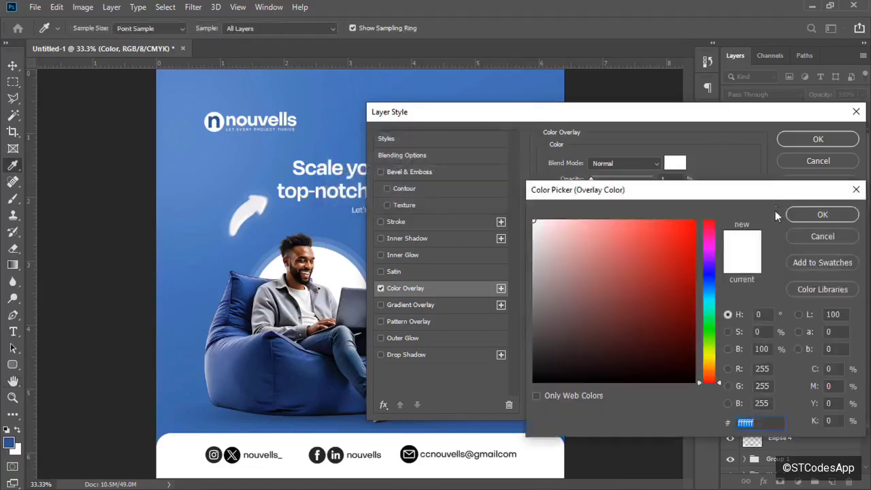
text(141414)
key(Return)
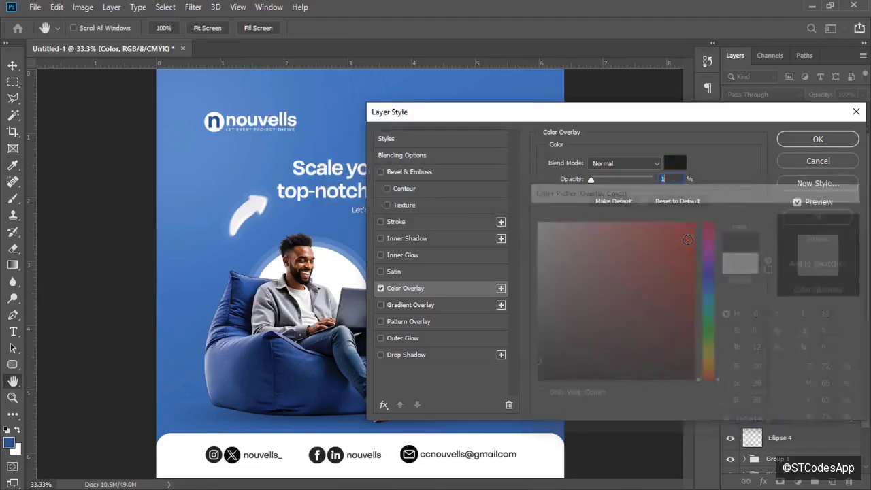
click(817, 139)
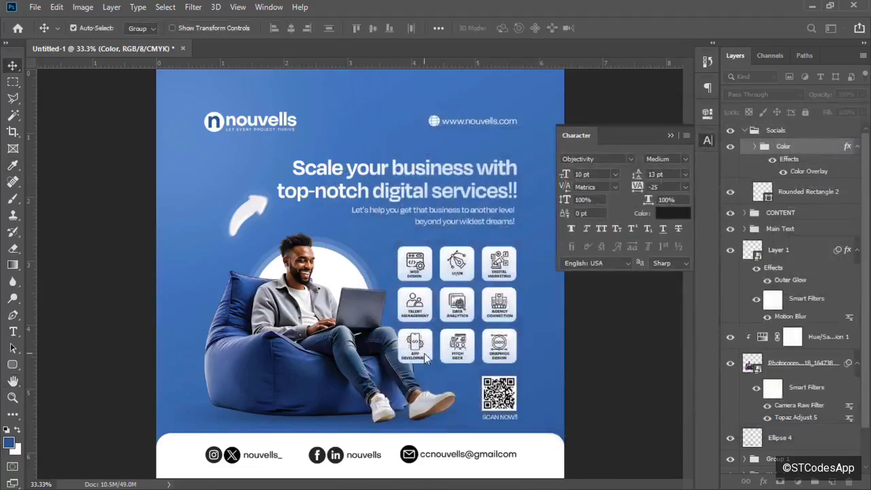
key(ctrl+plus)
key(ctrl+minus)
key(ctrl+minus)
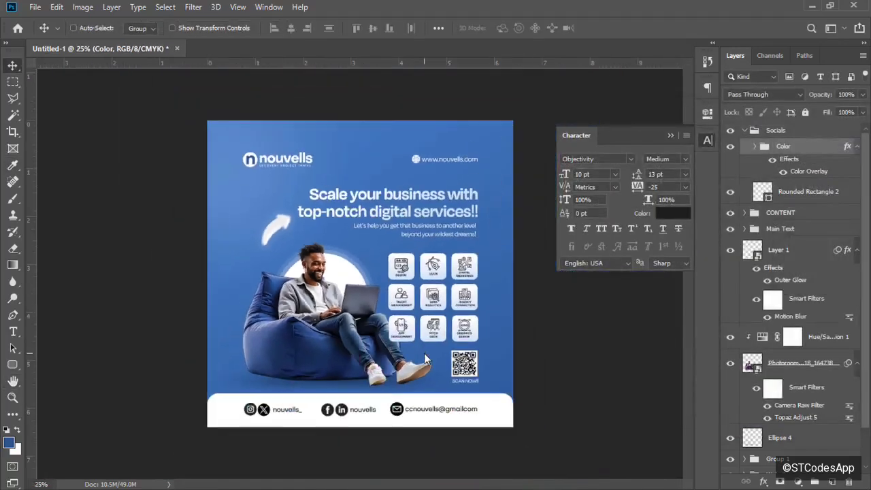
Zoom out to review the whole flyer and its socials footer, then close the Character panel.
key(ctrl+plus)
key(ctrl+plus)
key(ctrl+plus)
key(ctrl+plus)
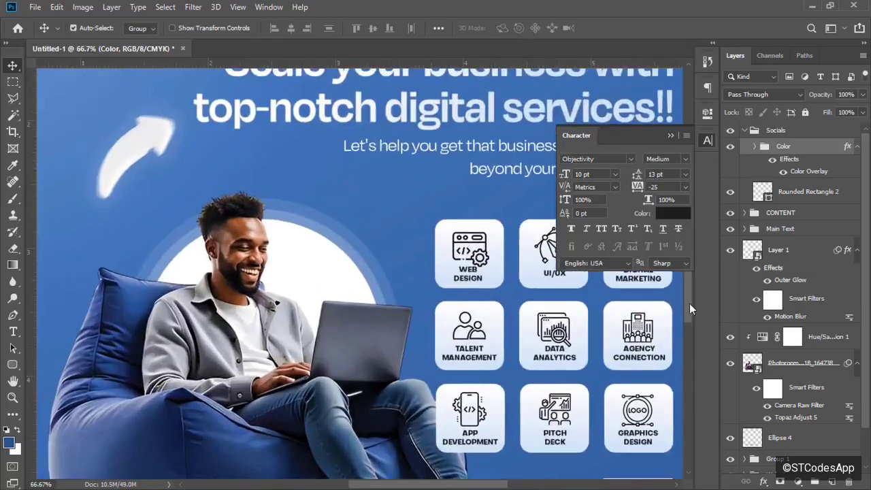
drag(689, 308, 687, 356)
key(ctrl+minus)
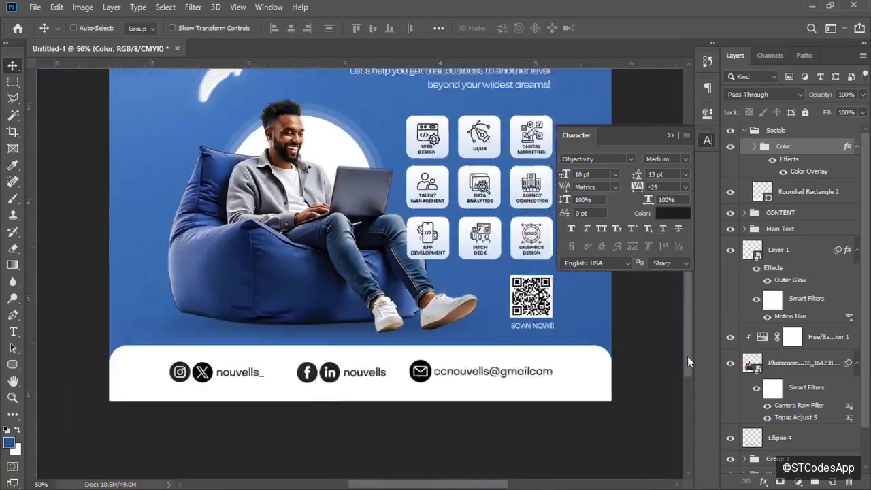
key(ctrl+minus)
key(ctrl+minus)
key(ctrl+plus)
key(ctrl+minus)
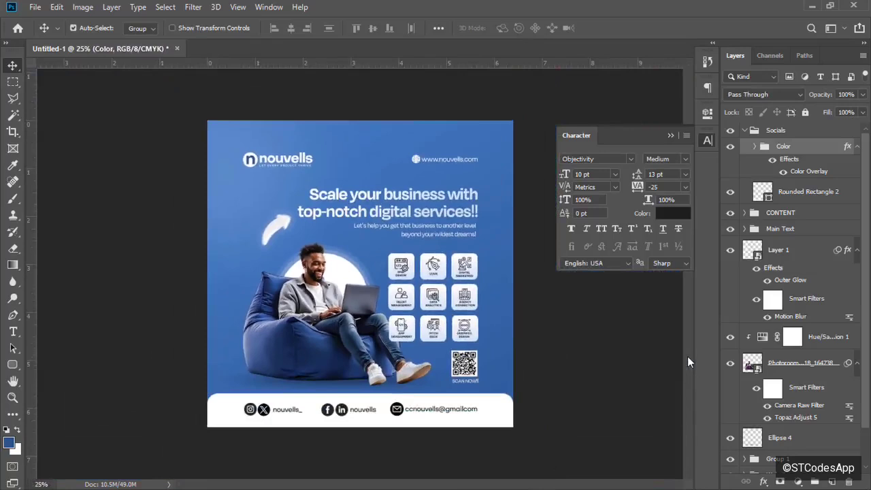
click(667, 136)
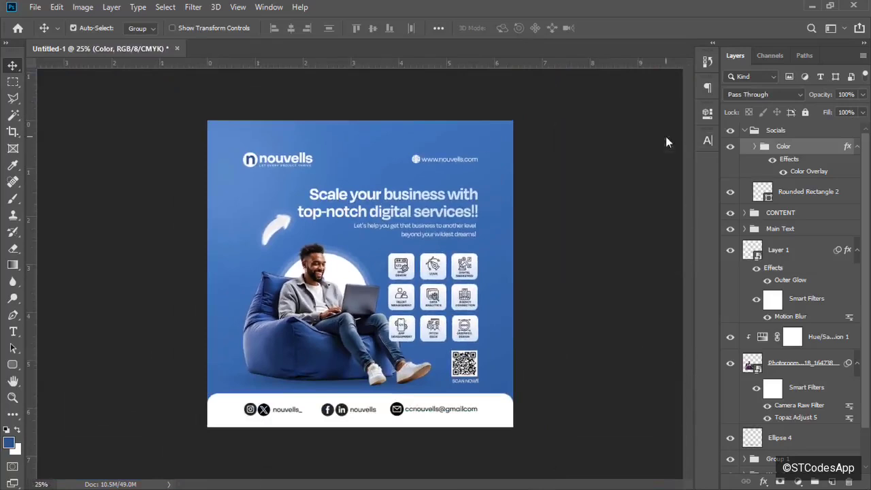
Set up File > Export > Export As with JPG format and export the flyer.
click(35, 7)
mouse_move(138, 182)
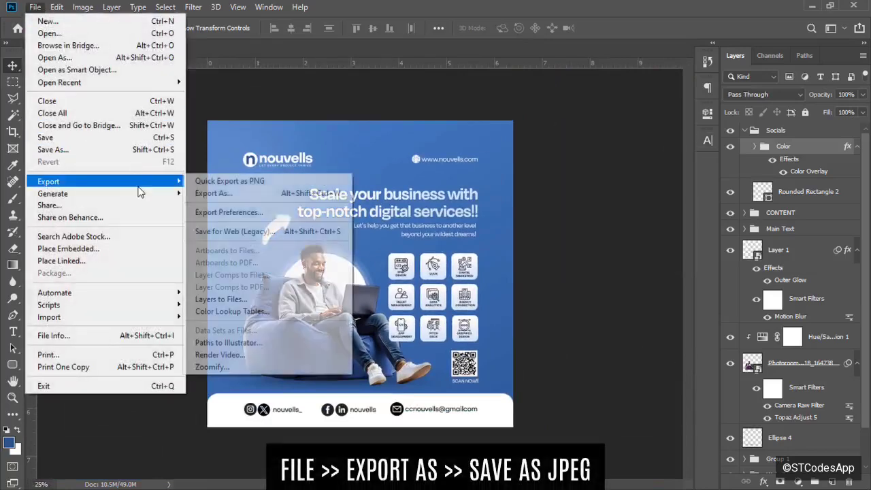
click(218, 194)
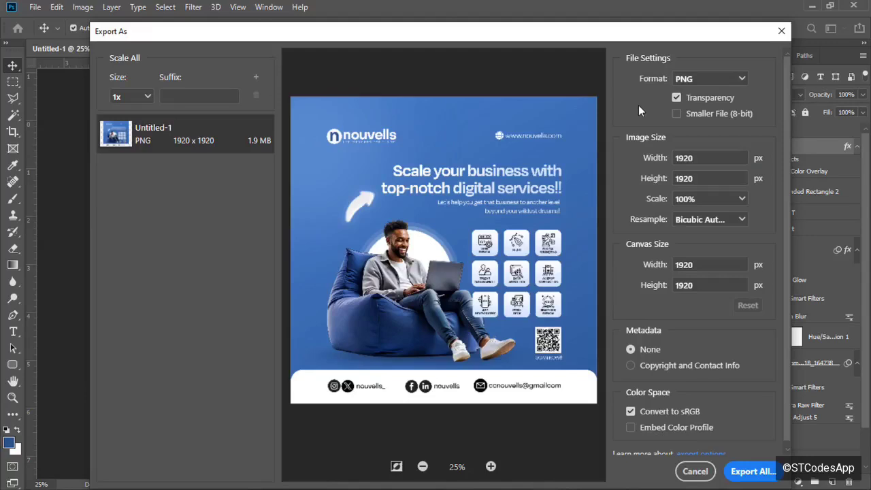
click(702, 79)
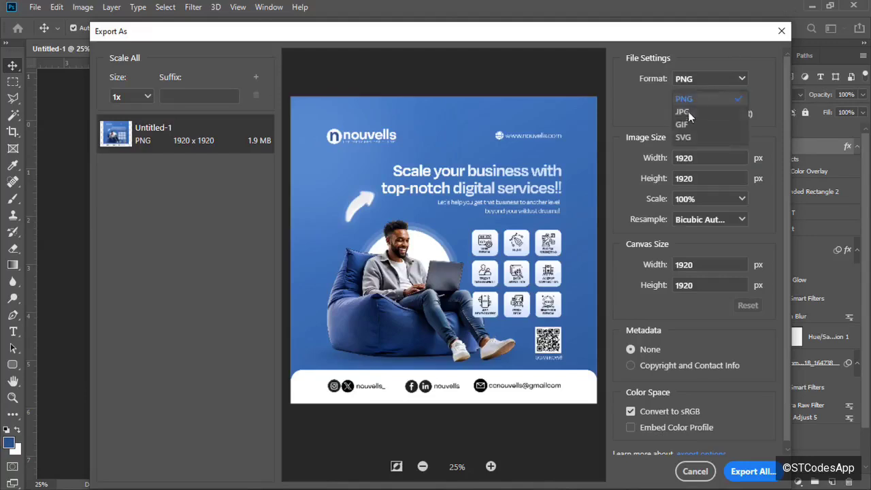
click(688, 111)
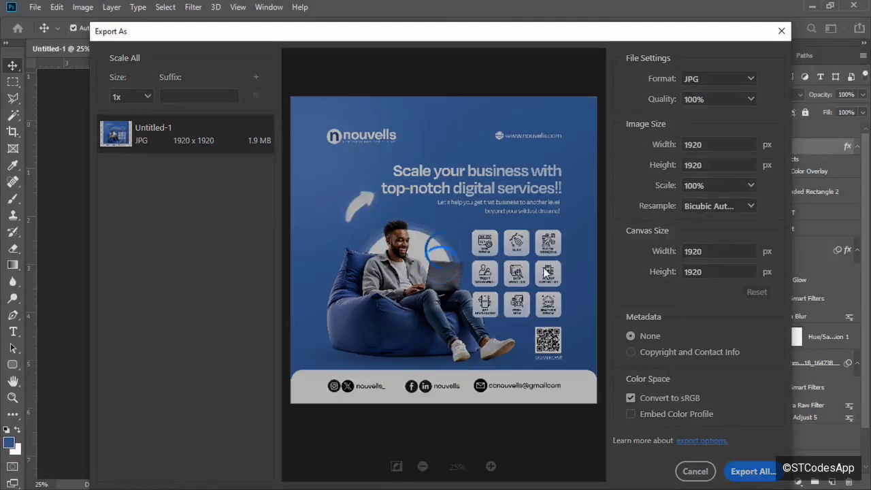
key(Return)
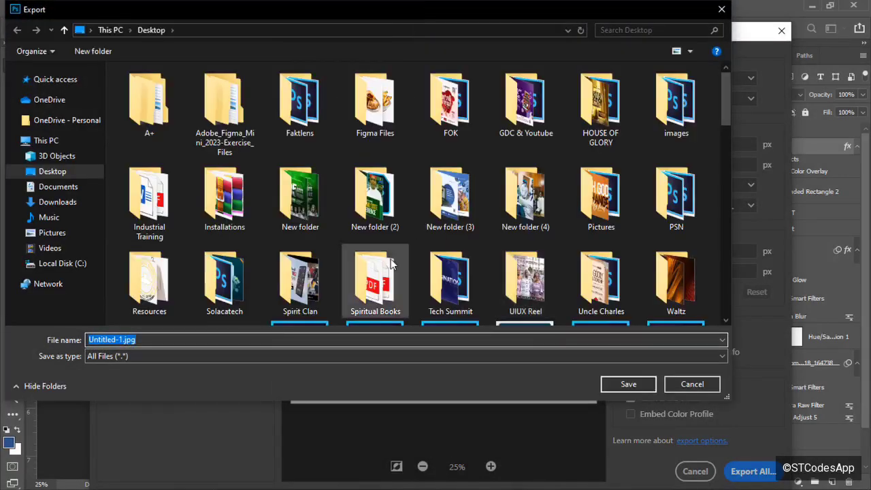
Save the export to the Desktop as NouvellYoutube.jpg.
click(120, 340)
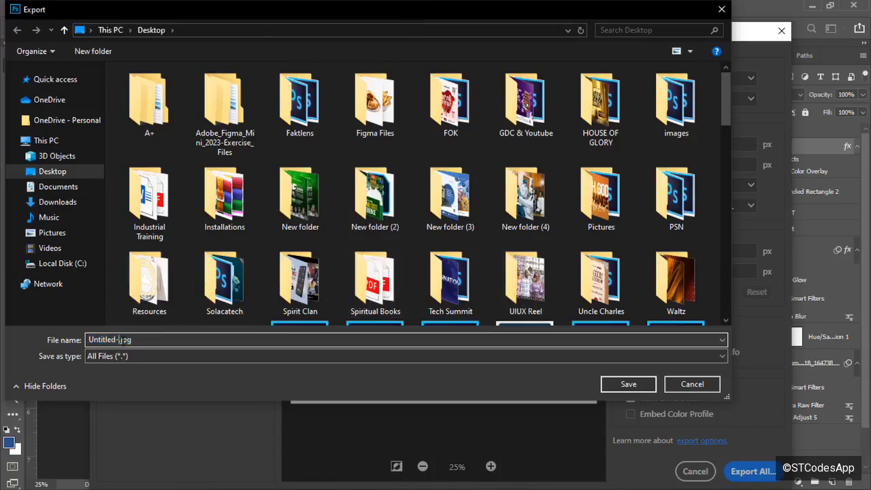
key(BackSpace)
key(BackSpace)
key(BackSpace)
key(BackSpace)
key(BackSpace)
key(BackSpace)
key(BackSpace)
key(BackSpace)
key(BackSpace)
key(BackSpace)
text(Nouve)
text(llCreate)
key(BackSpace)
key(BackSpace)
key(BackSpace)
key(BackSpace)
key(BackSpace)
key(BackSpace)
key(BackSpace)
text(Youtu)
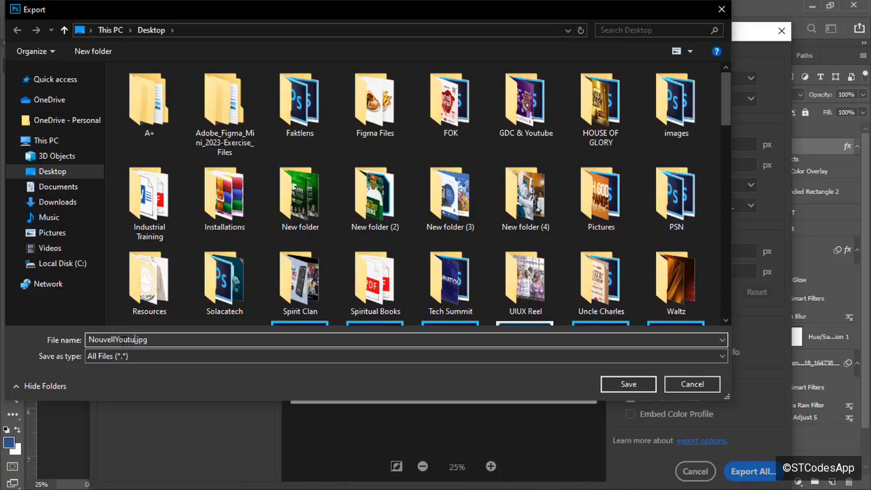
text(be)
click(620, 380)
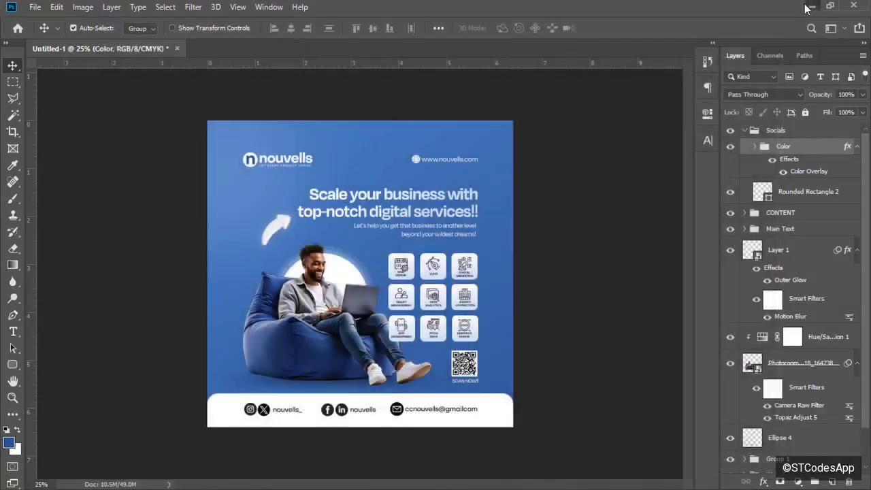
Minimize Photoshop and both folder windows to reveal the desktop.
click(808, 7)
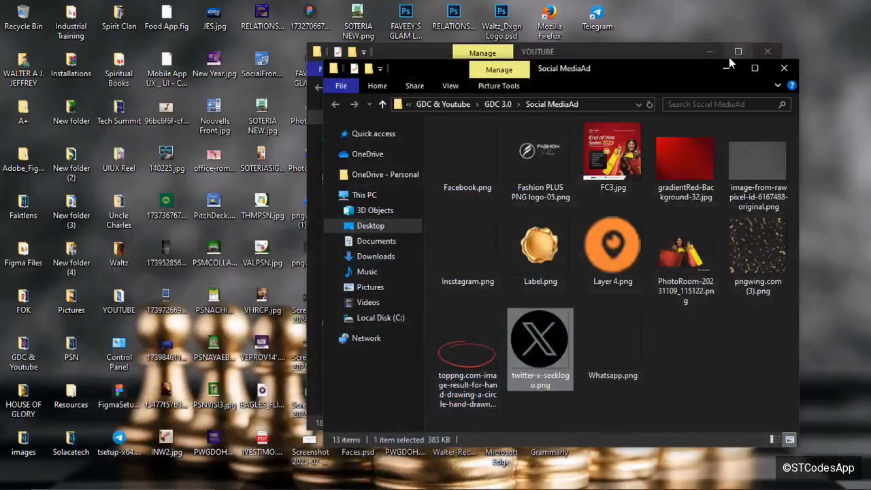
click(725, 69)
click(712, 55)
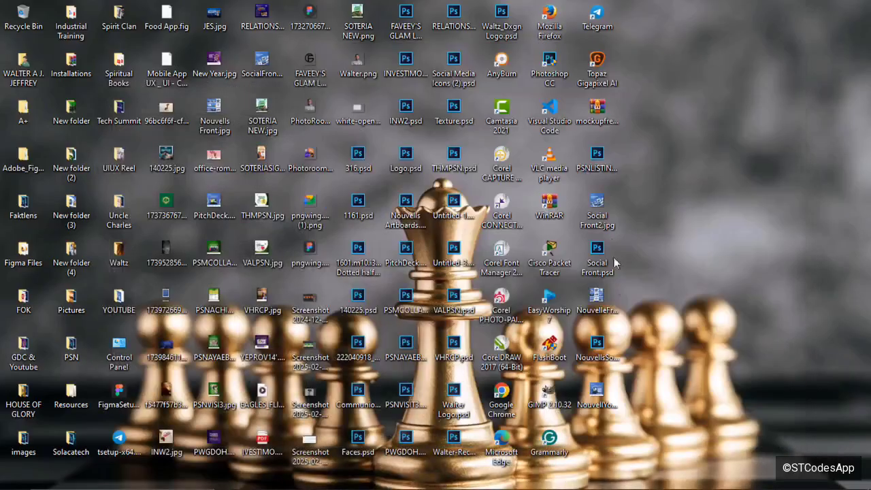
Open NouvellYoutube.jpg in Photos and zoom in on the finished flyer.
click(604, 404)
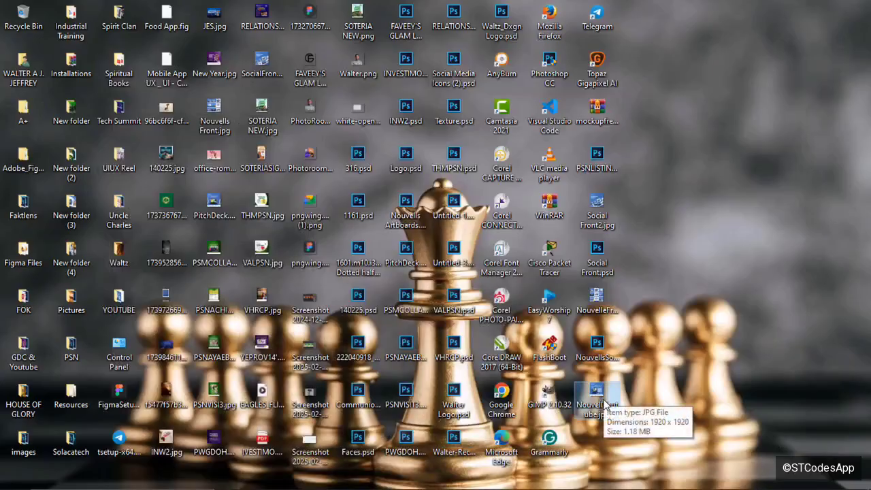
double_click(604, 404)
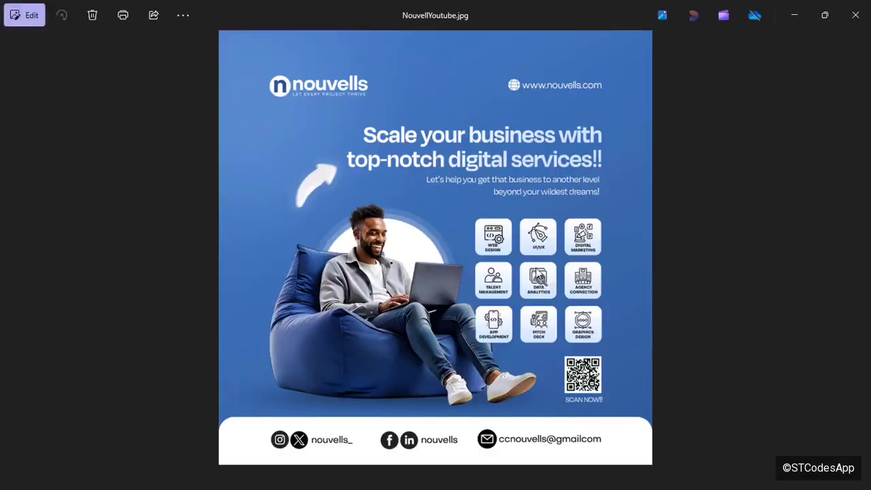
scroll(540, 272, up, 2)
scroll(538, 272, up, 4)
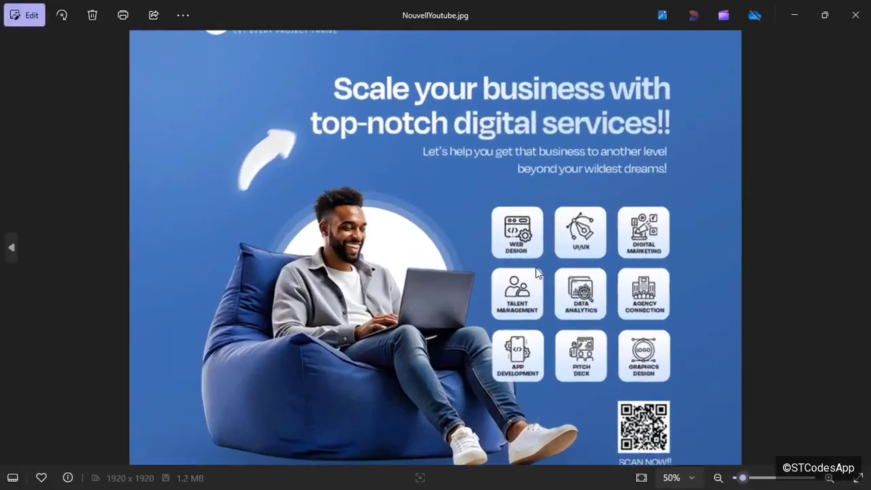